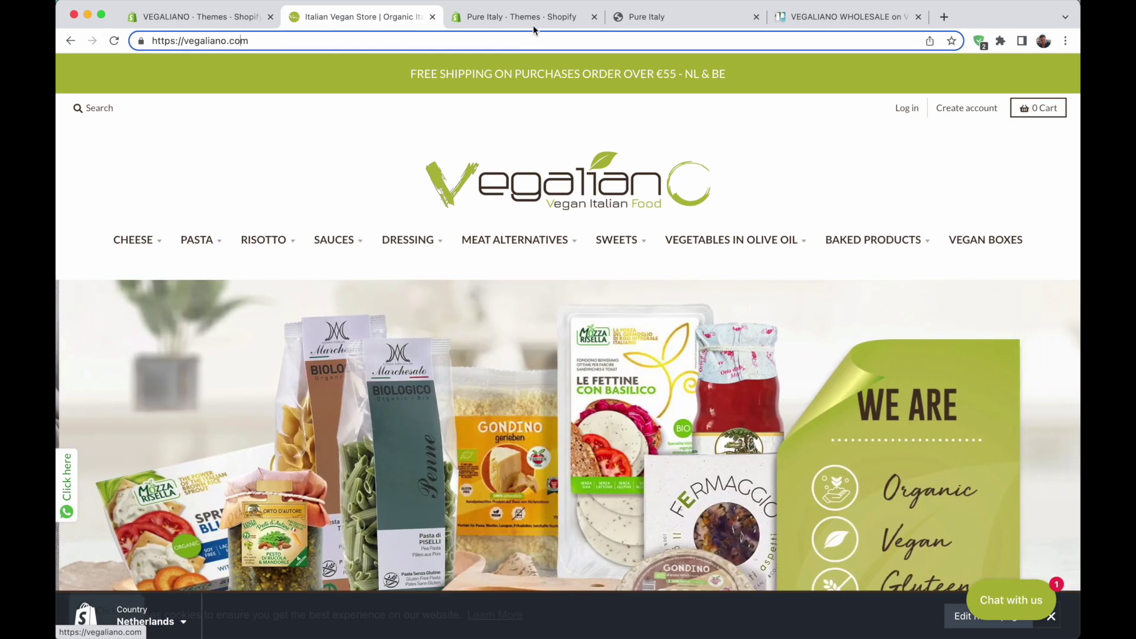
Compare the Pure Italy themes admin and live storefront with the Vegaliano storefront
click(534, 19)
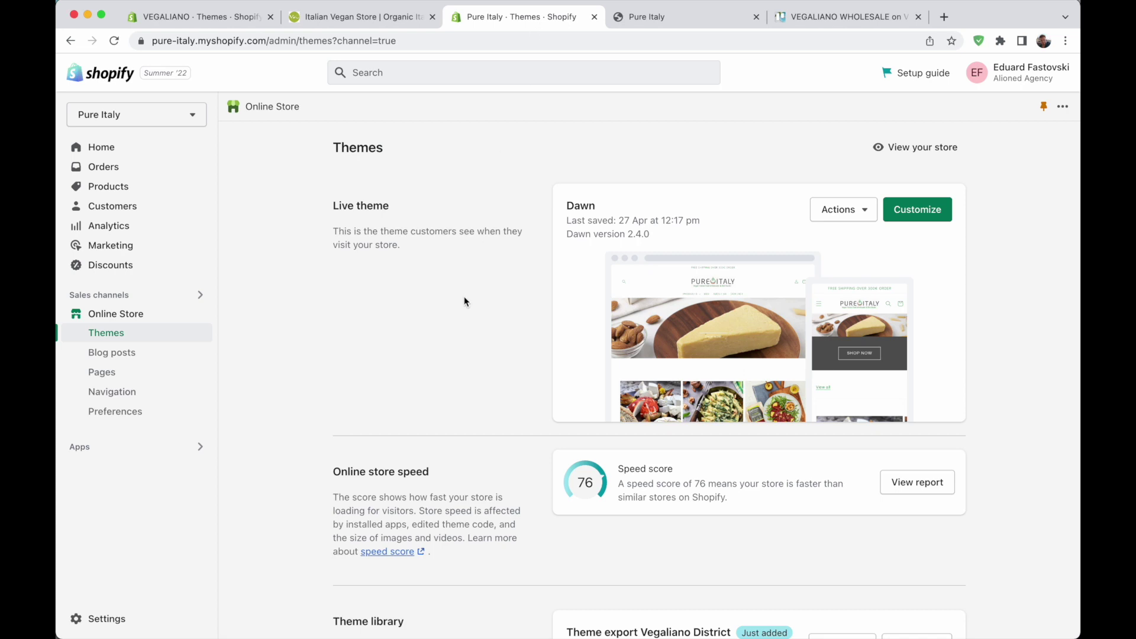
click(621, 18)
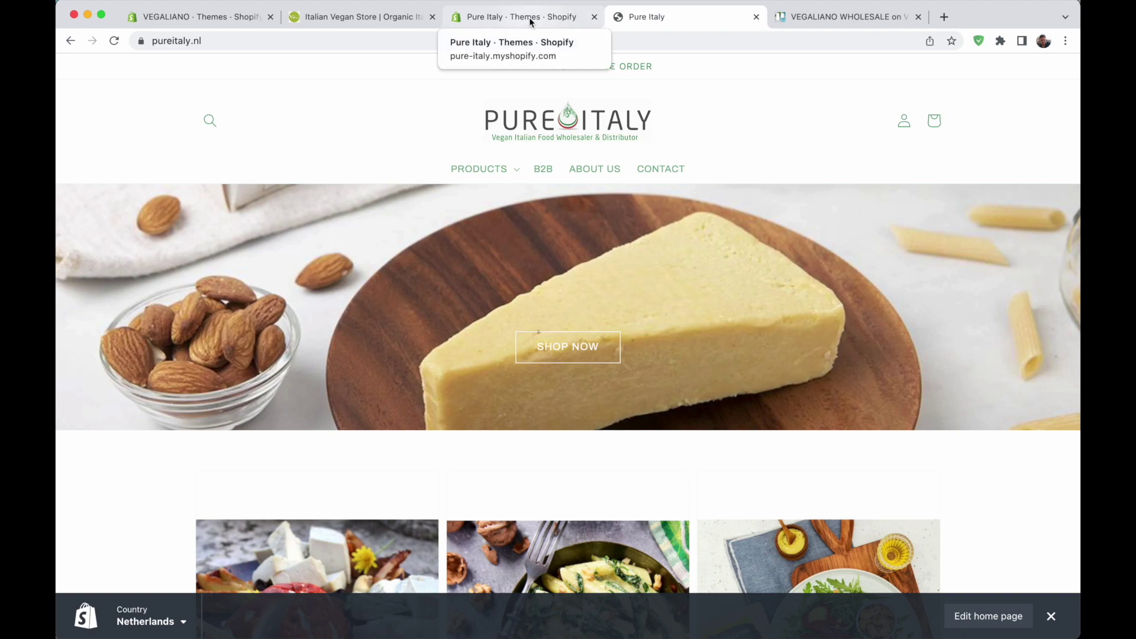
click(508, 17)
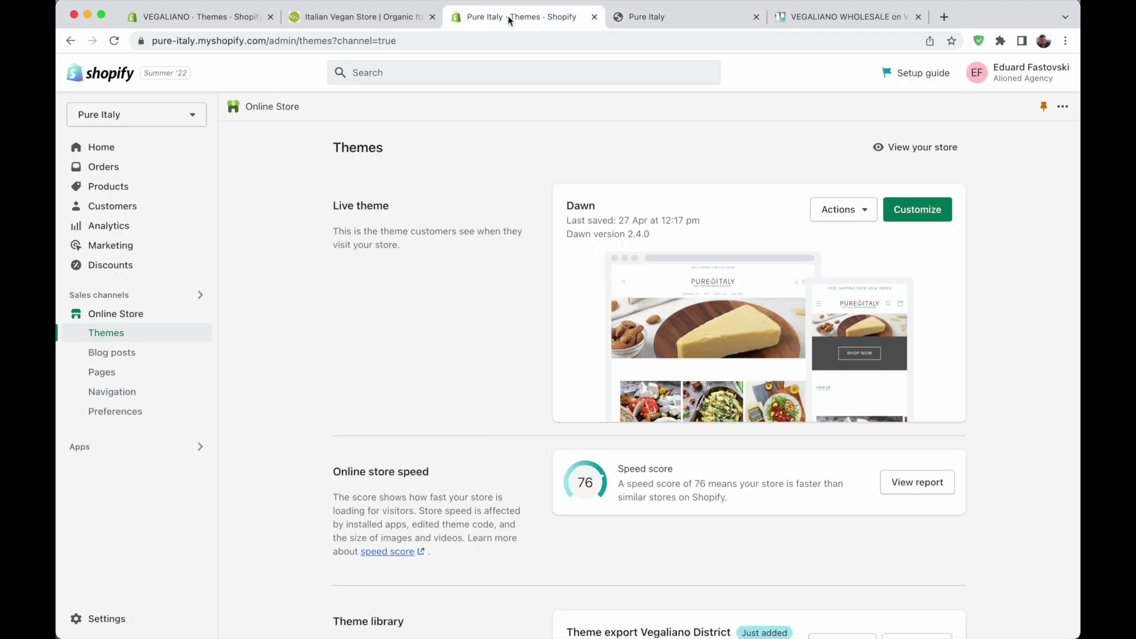
click(361, 17)
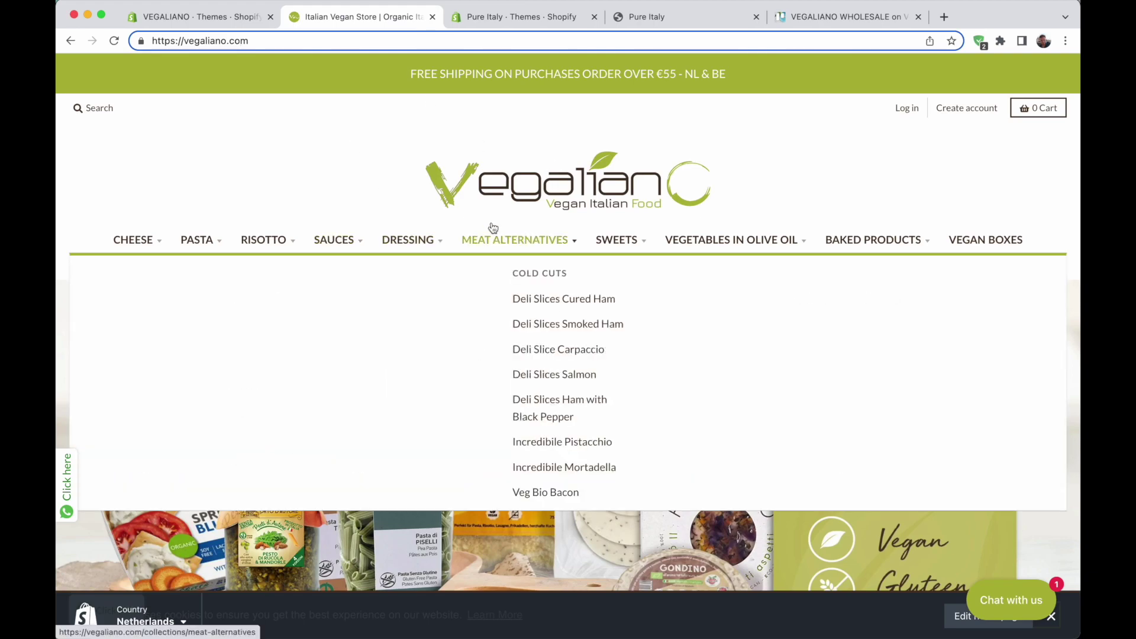
scroll(533, 342, down, 10)
scroll(532, 342, down, 15)
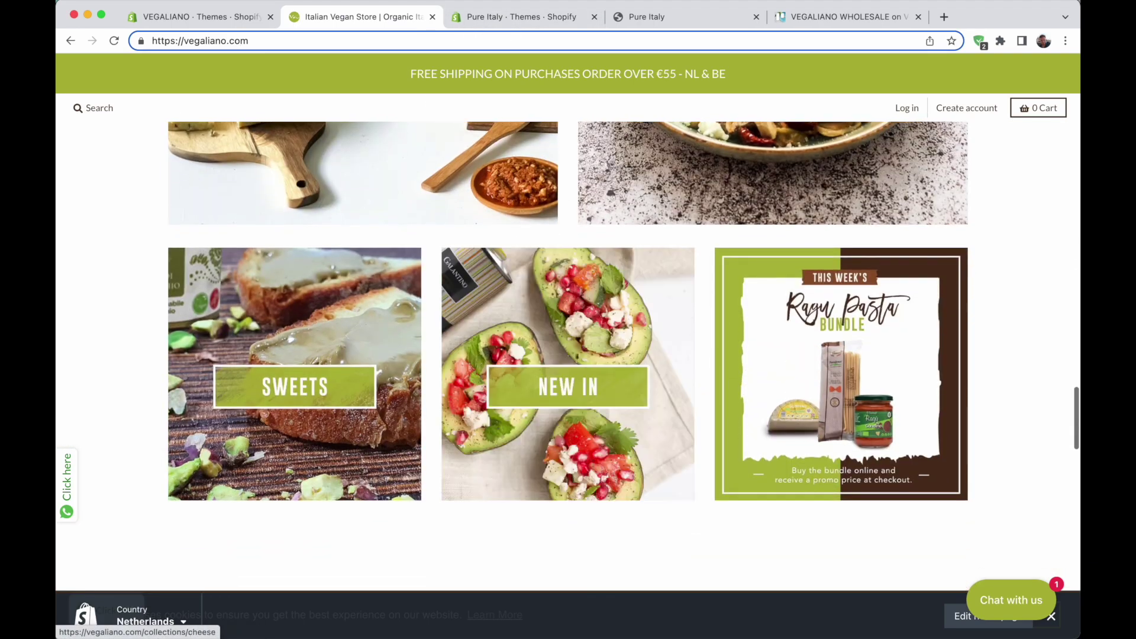
Open Theme export Vegaliano District from Pure Italy's Theme library in the theme editor
click(517, 24)
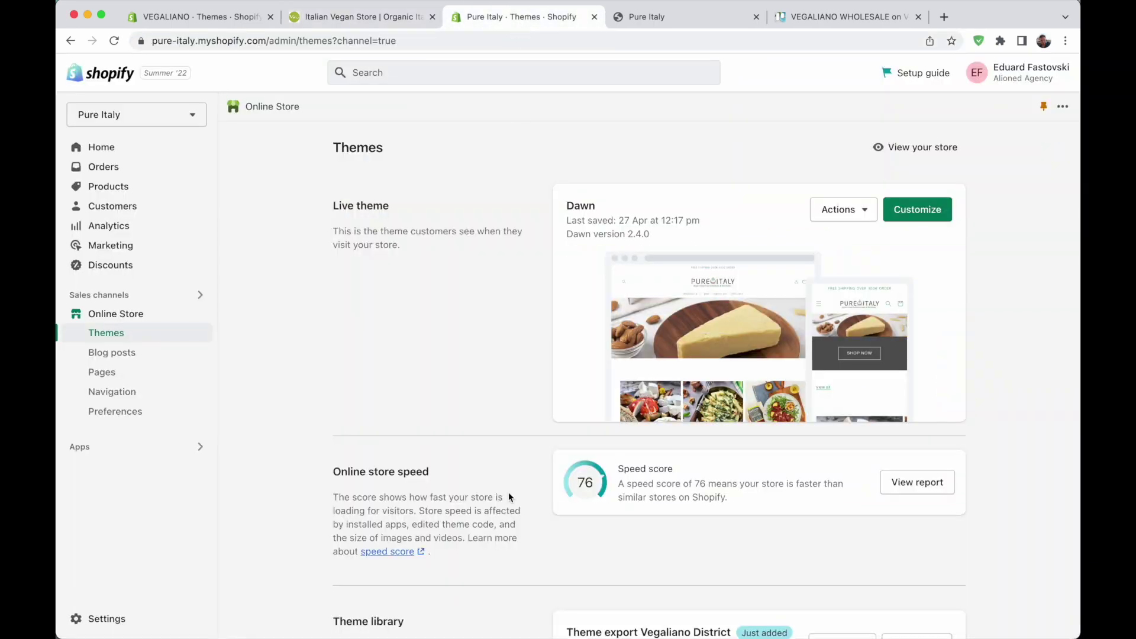
scroll(509, 497, down, 4)
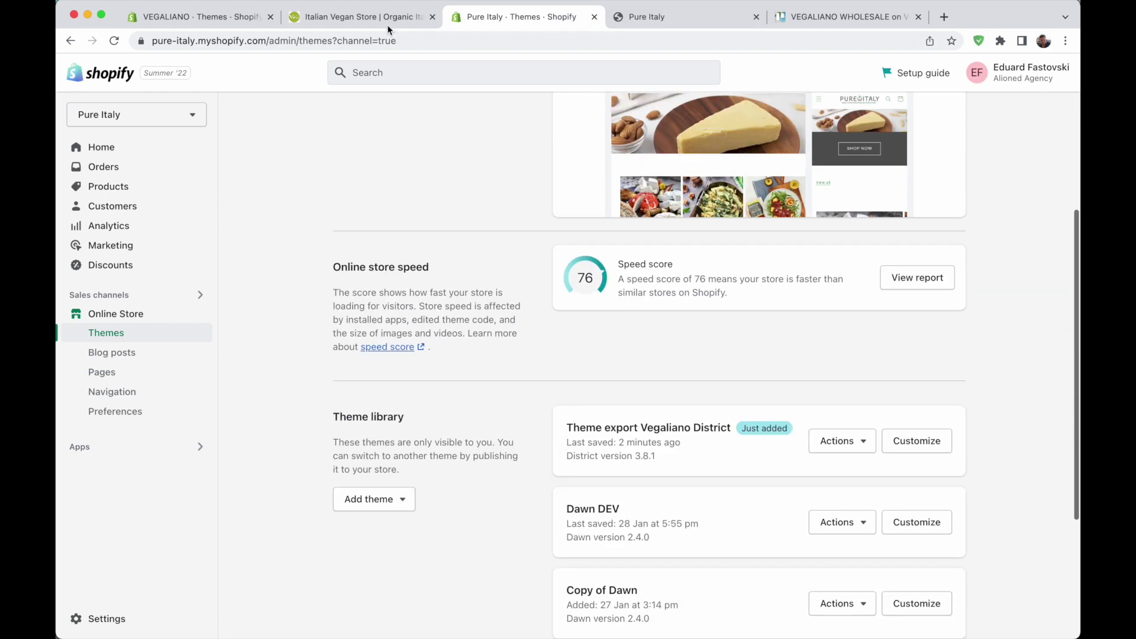
click(361, 17)
click(172, 20)
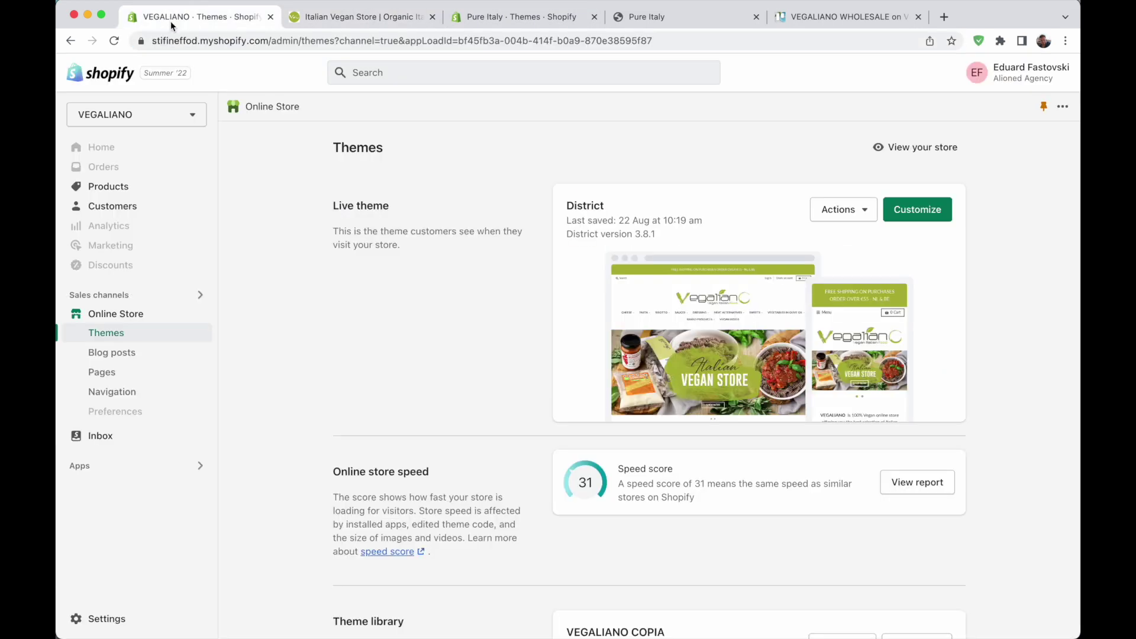
key(super+3)
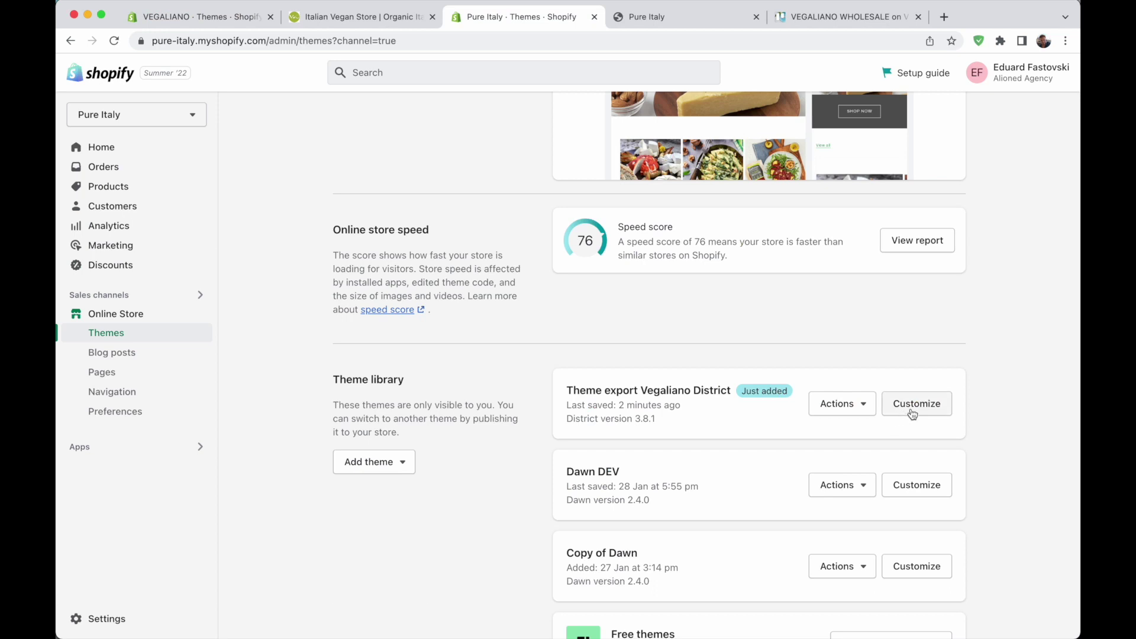
click(913, 414)
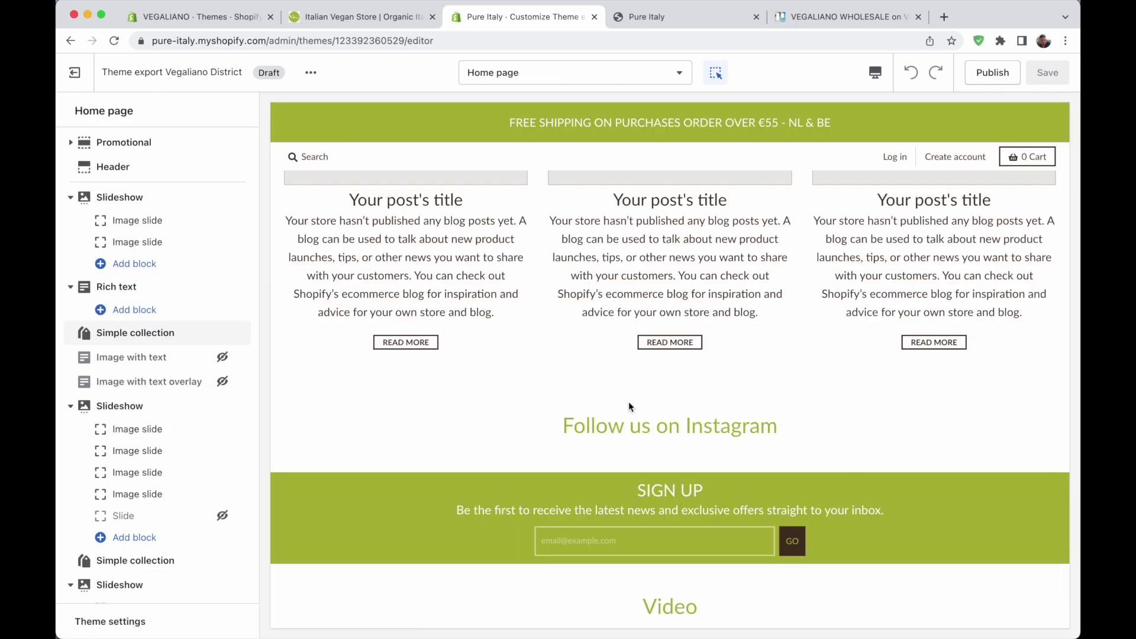
Scroll through the Vegaliano District draft's home page sections in the theme editor
scroll(157, 376, down, 6)
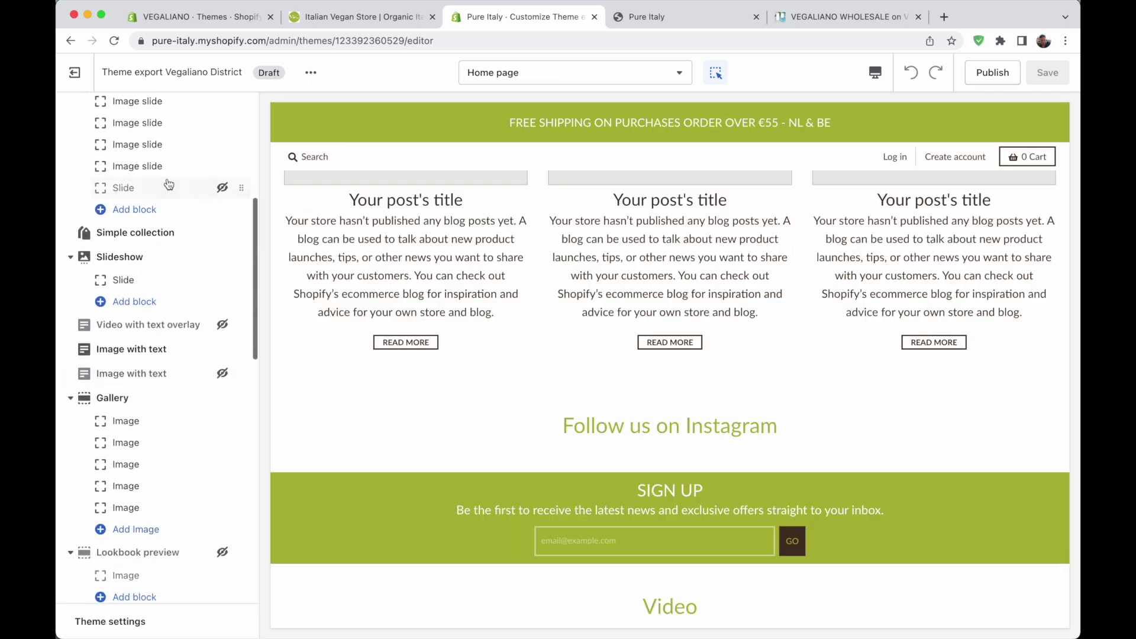
scroll(168, 181, up, 6)
scroll(138, 402, down, 10)
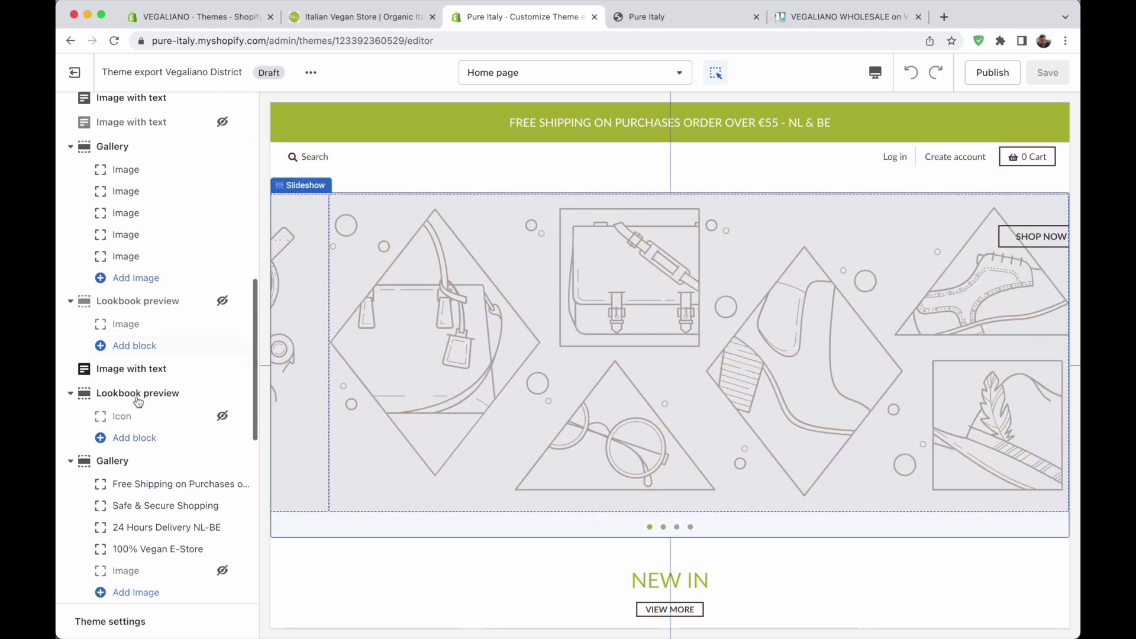
scroll(138, 403, down, 2)
scroll(516, 345, down, 8)
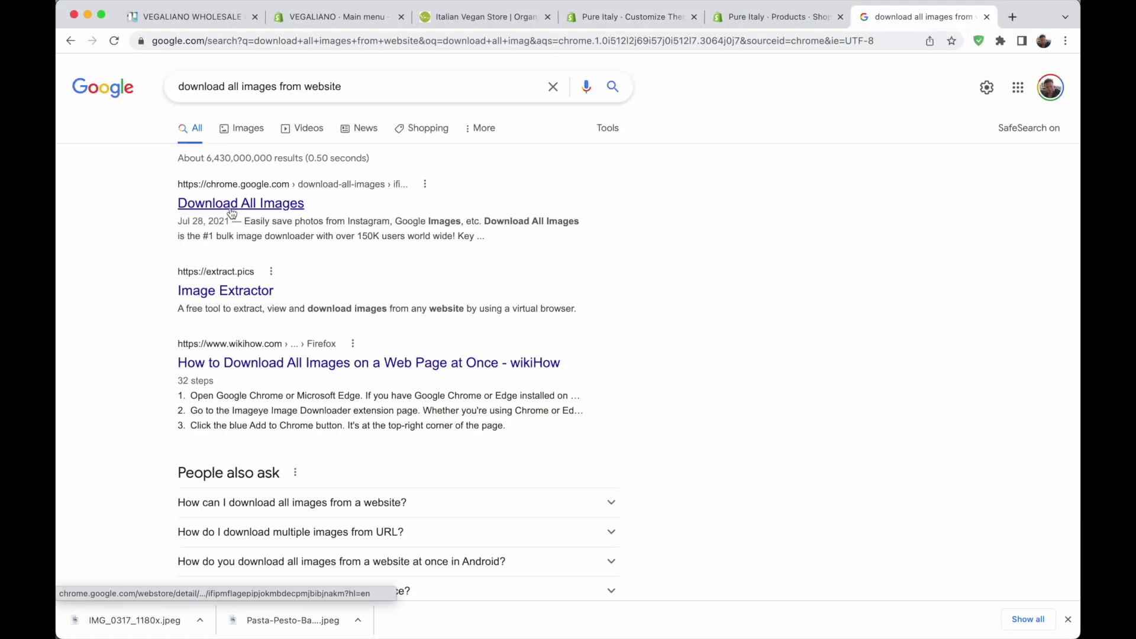
Install the Download All Images extension from its Chrome Web Store page
click(232, 204)
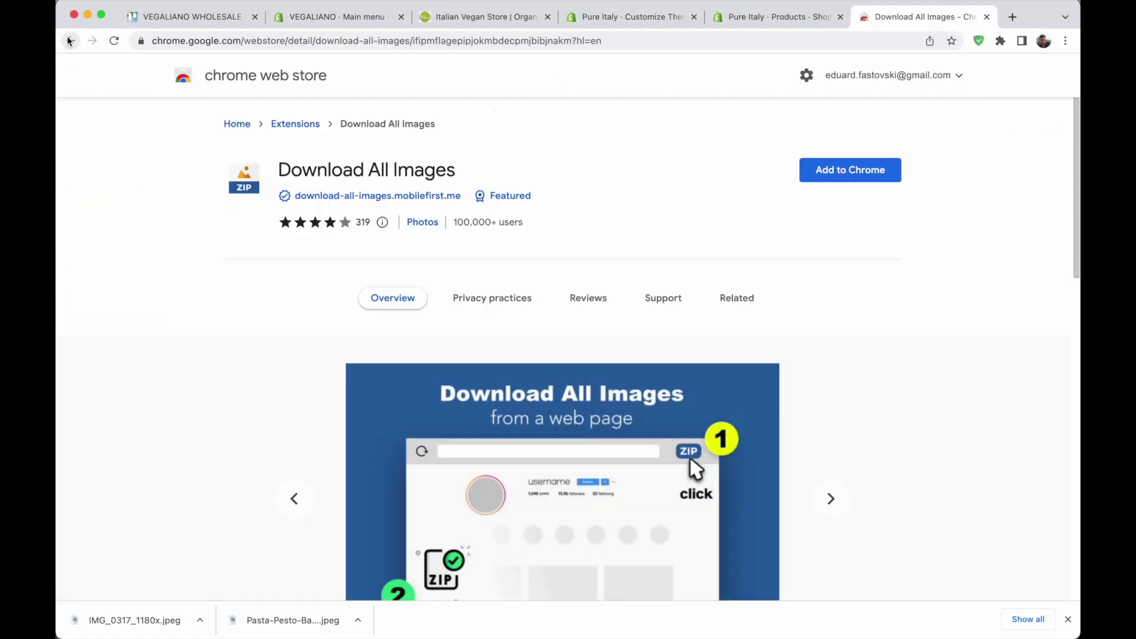
click(225, 290)
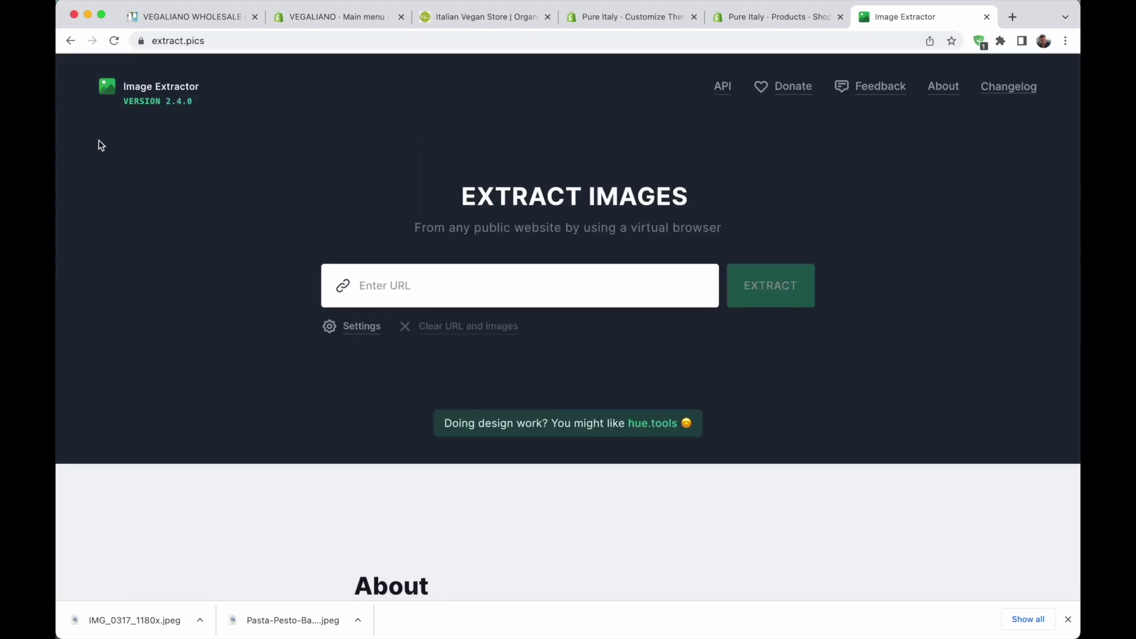
click(71, 40)
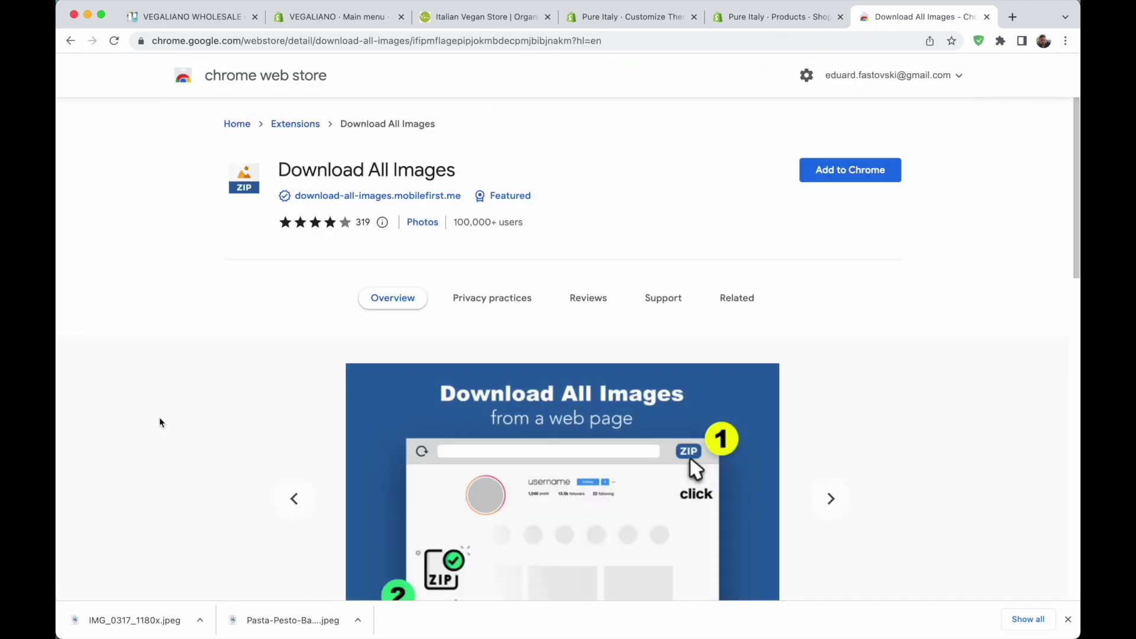
scroll(159, 417, down, 15)
click(851, 170)
click(672, 358)
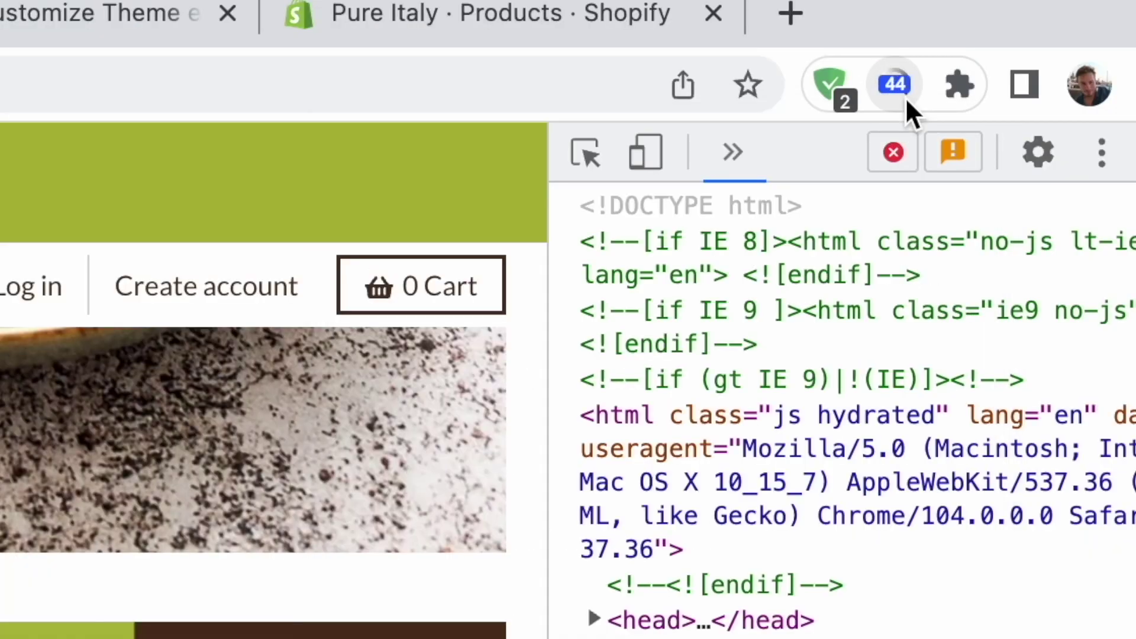
Download all Vegaliano page images as a ZIP and open the extracted image folder
click(905, 97)
key(Return)
click(148, 620)
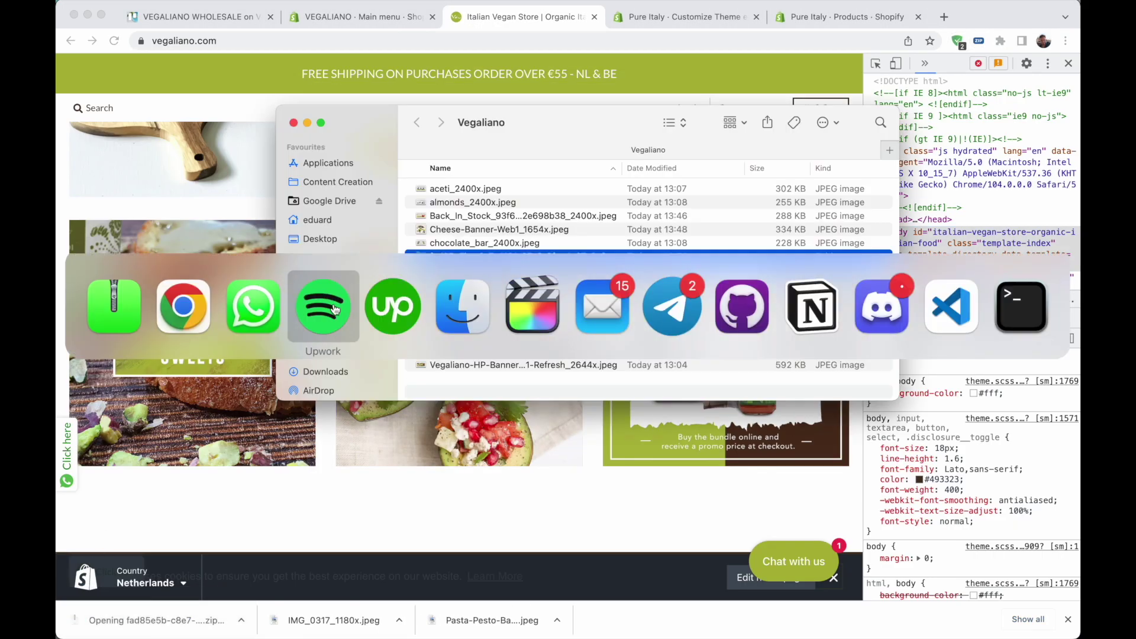
double_click(428, 256)
scroll(545, 287, down, 15)
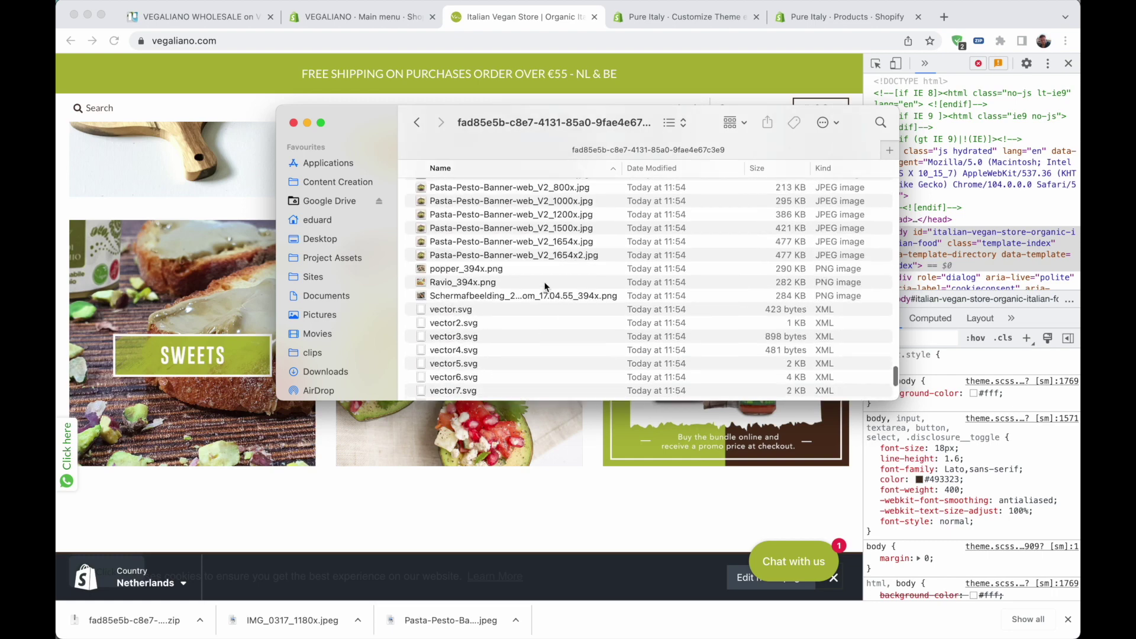
scroll(545, 286, up, 5)
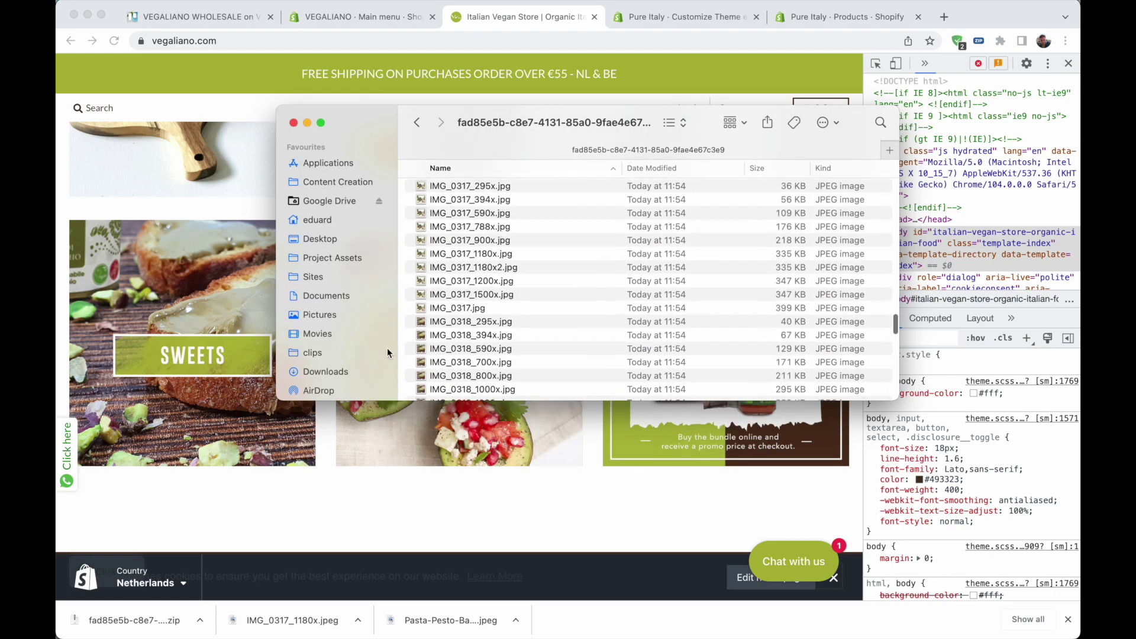
Drag the downloaded images, including the Ragu Pasta bundle, into the gallery Image blocks
right_click(184, 618)
click(186, 618)
right_click(190, 616)
alt+click(194, 616)
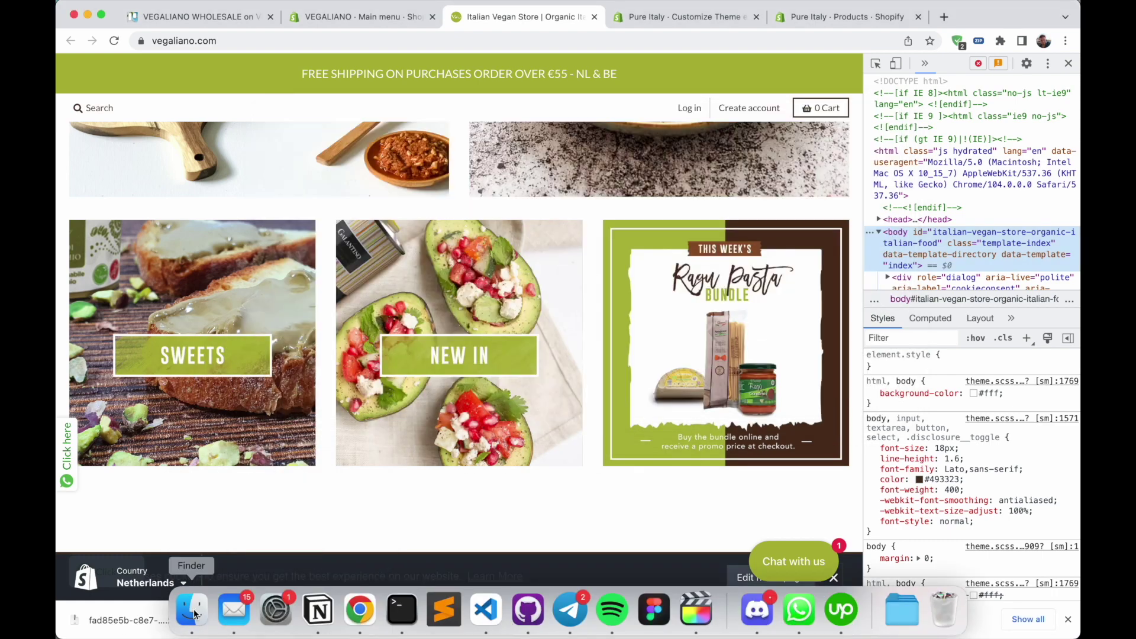
click(194, 615)
drag(748, 233, 157, 378)
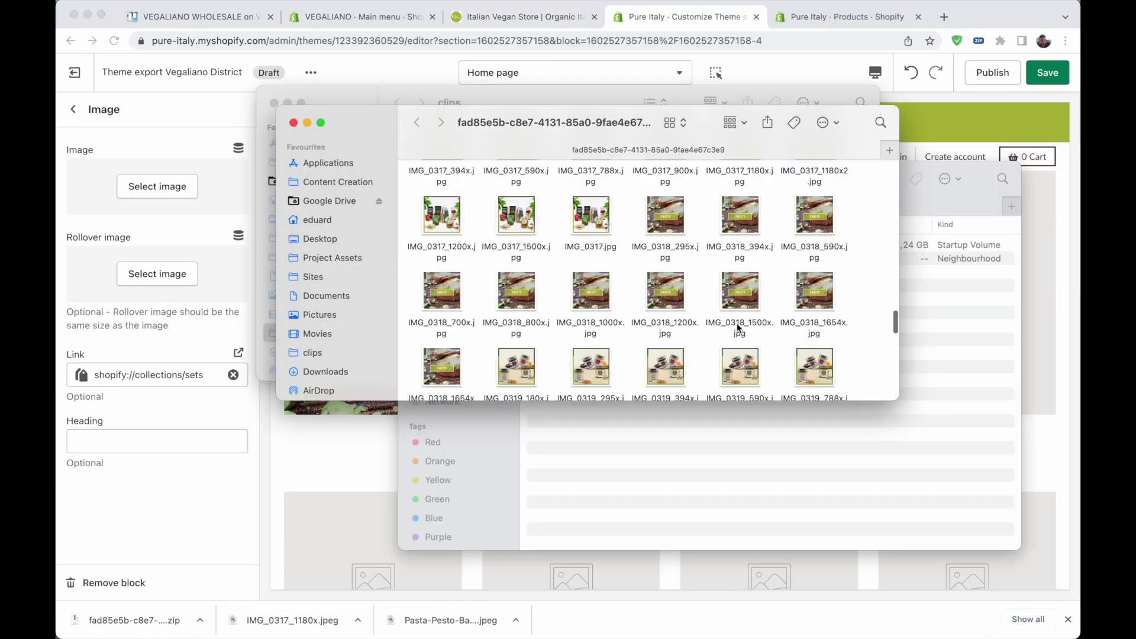
scroll(737, 325, down, 5)
key(space)
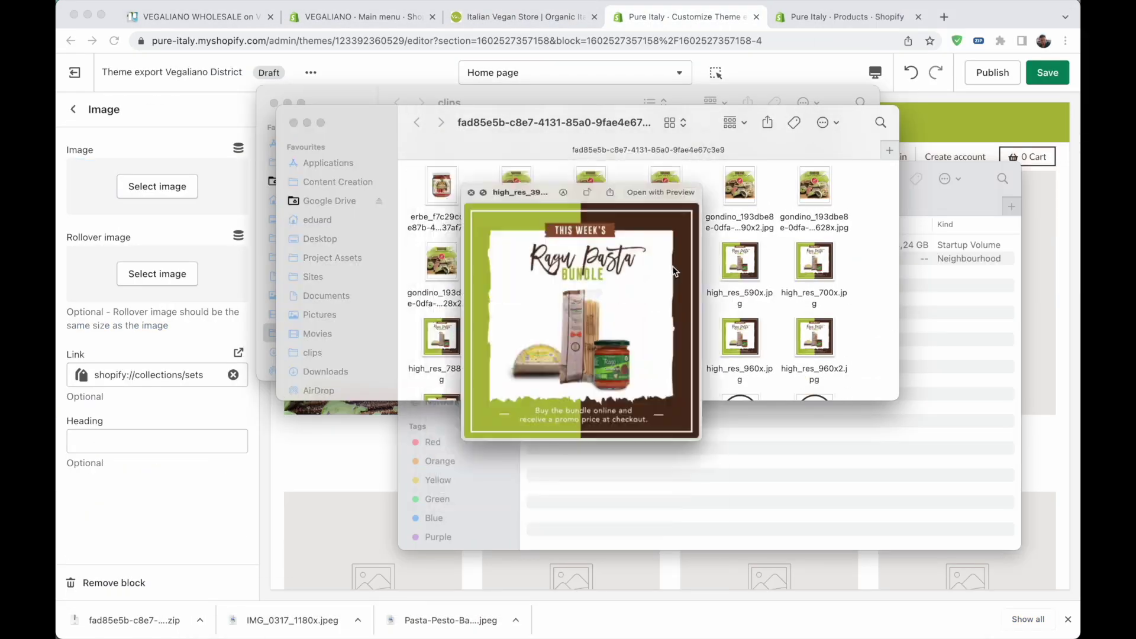
drag(738, 325, 130, 186)
scroll(780, 334, up, 5)
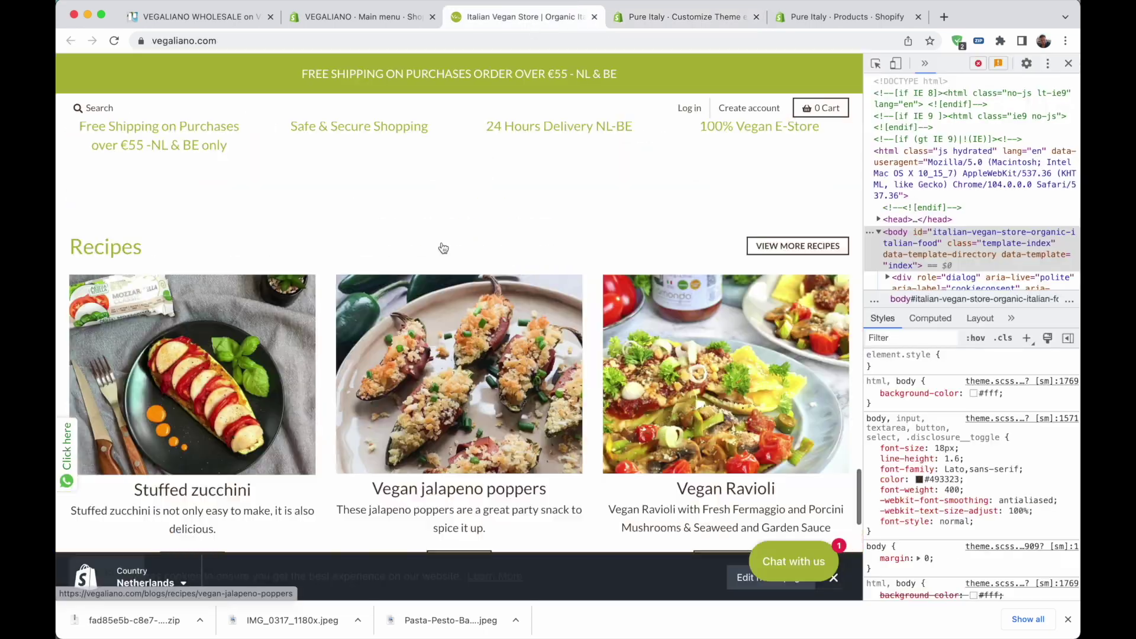
scroll(443, 247, up, 4)
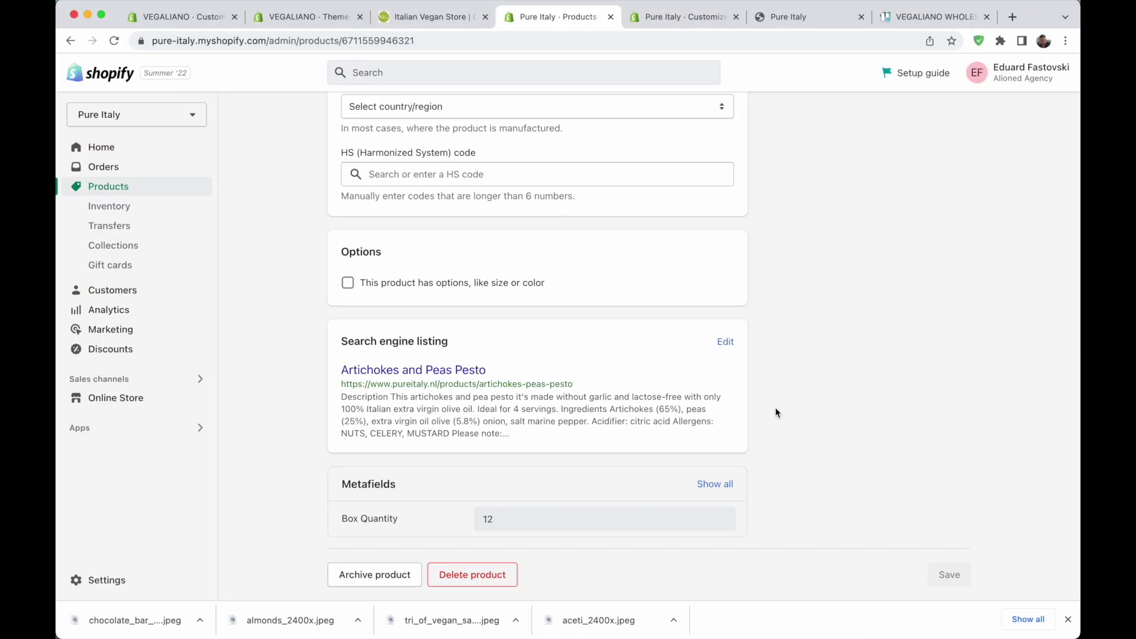
Select the artichokes-peas-pesto URL handle, then go to the Collections list
drag(478, 384, 584, 384)
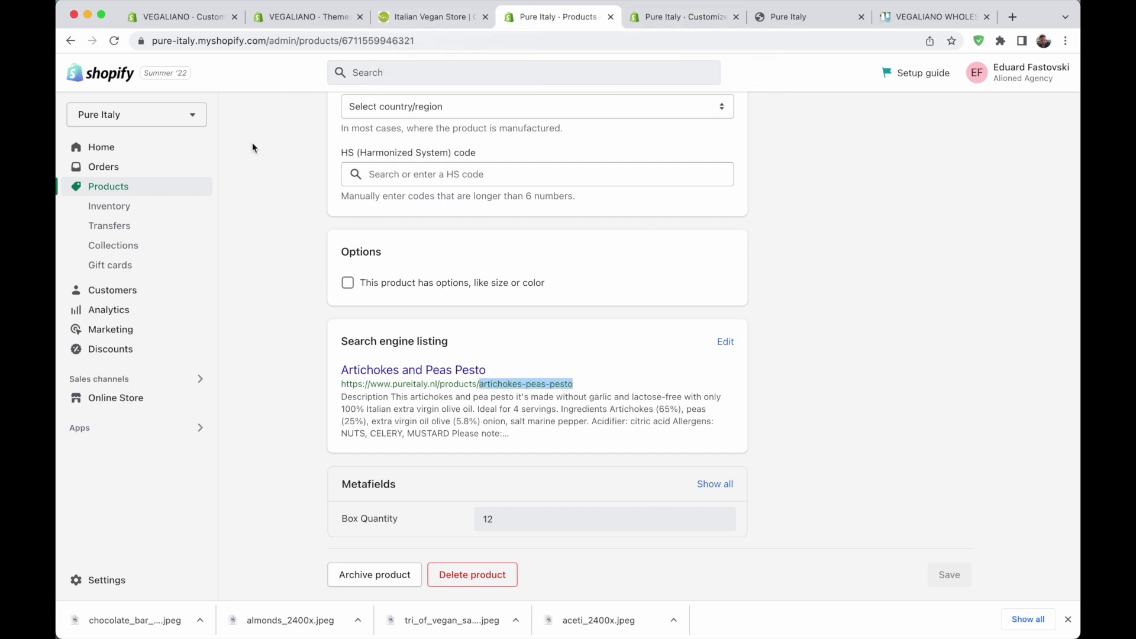
click(126, 245)
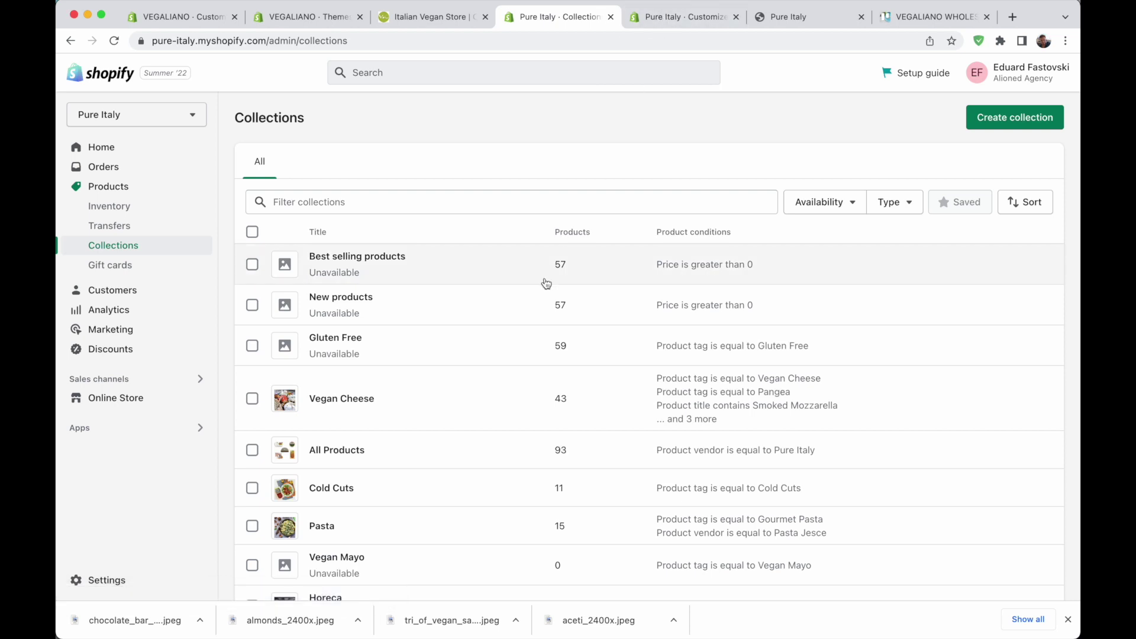
Create a new collection and begin typing its balsamic vinegar title
click(1041, 114)
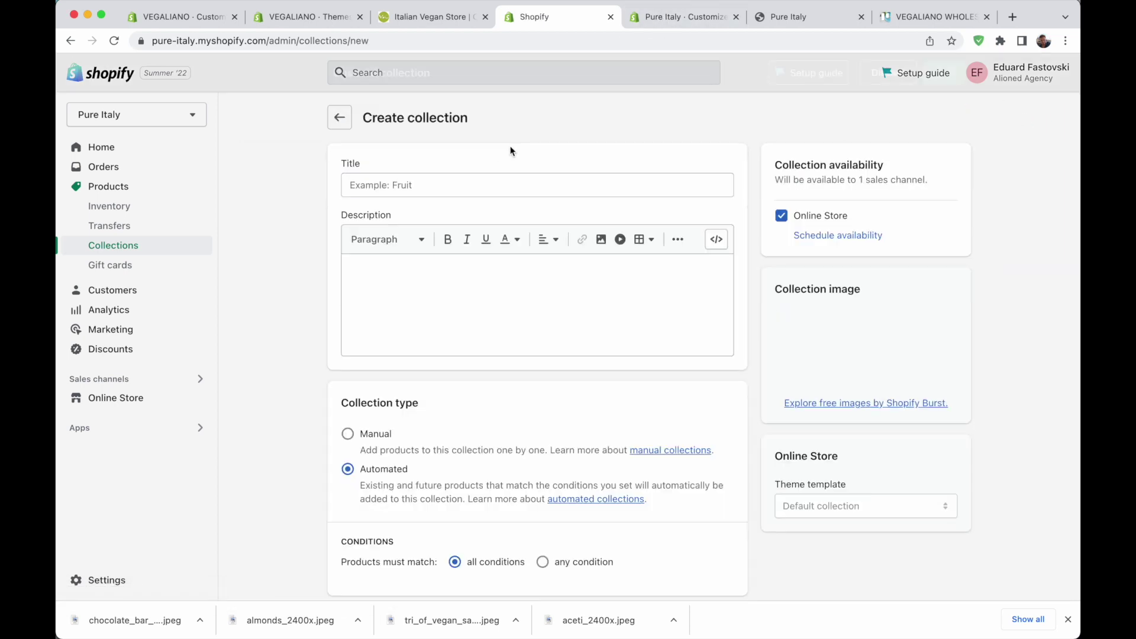
click(458, 177)
text(B)
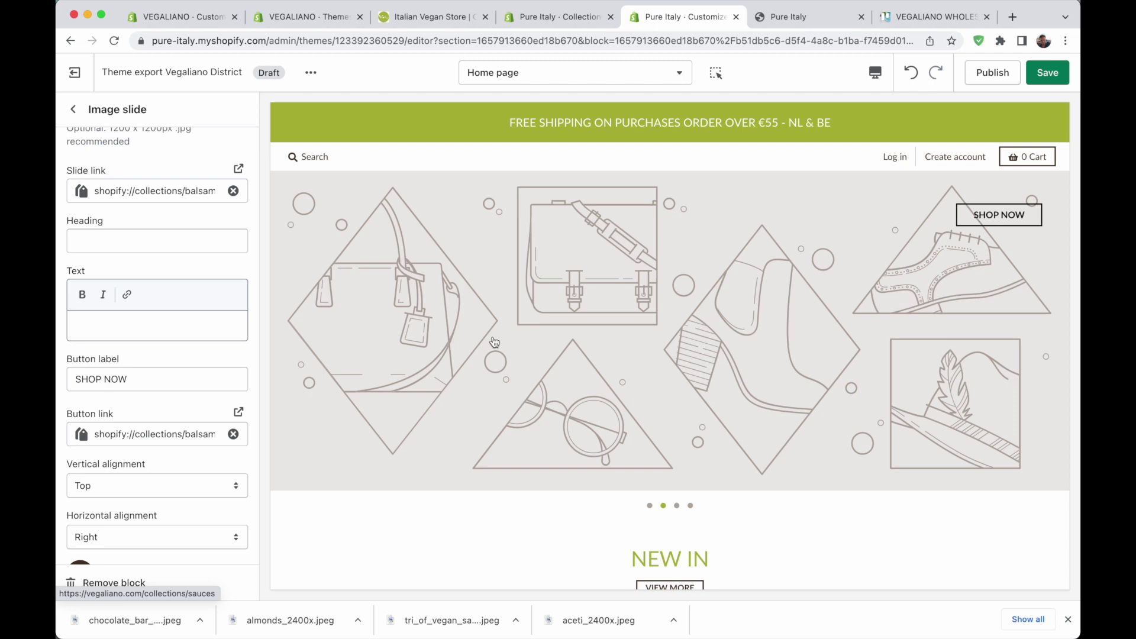
Select the balsamic-vinegar collection handle in the slide's Button link
click(150, 435)
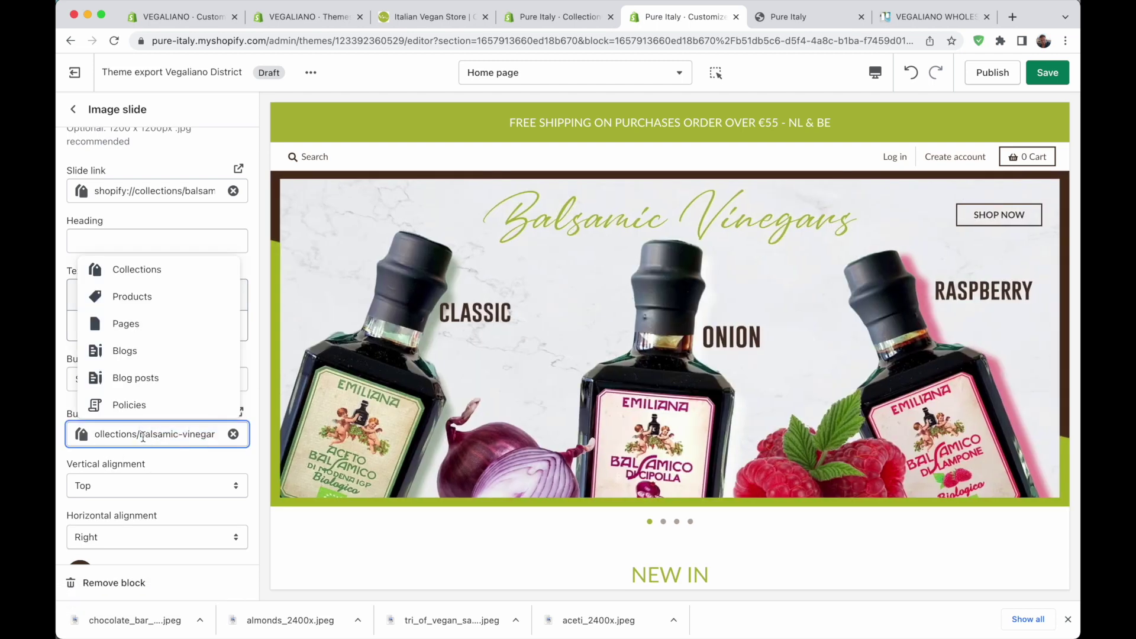
drag(140, 435, 207, 435)
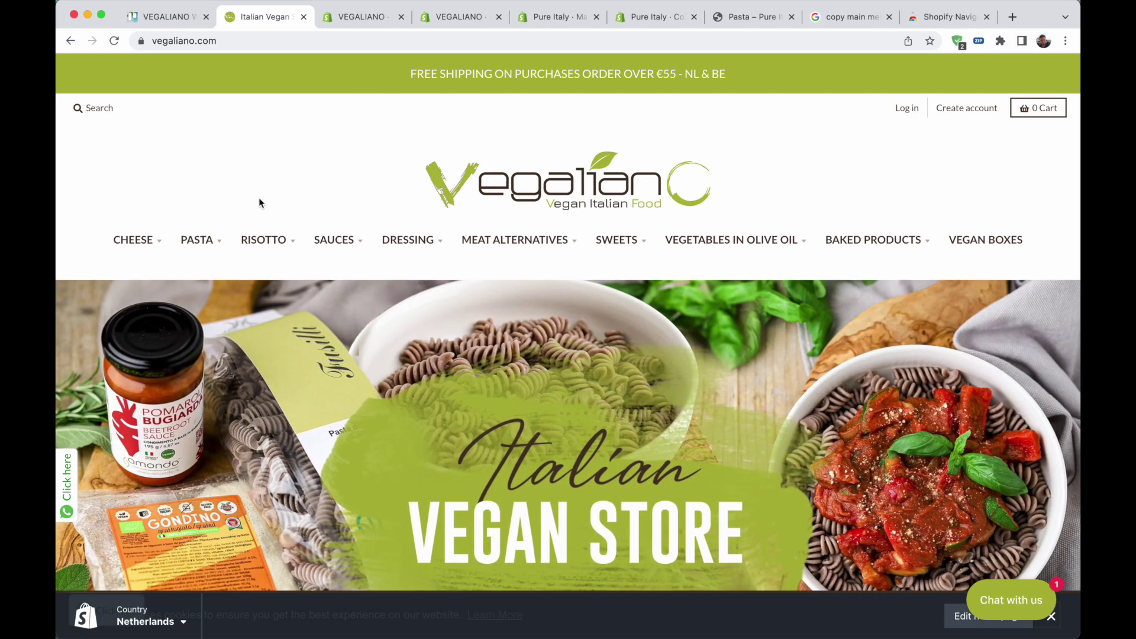
Review the Vegaliano storefront's category dropdown menus, then return to the VEGALIANO Main menu admin
mouse_move(154, 239)
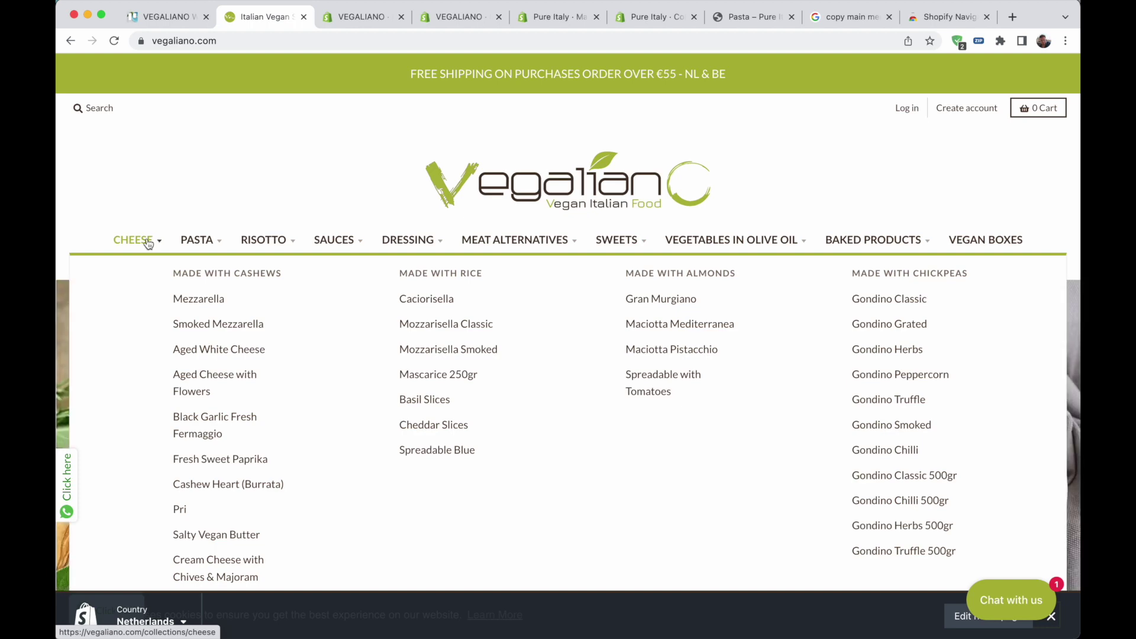
mouse_move(284, 241)
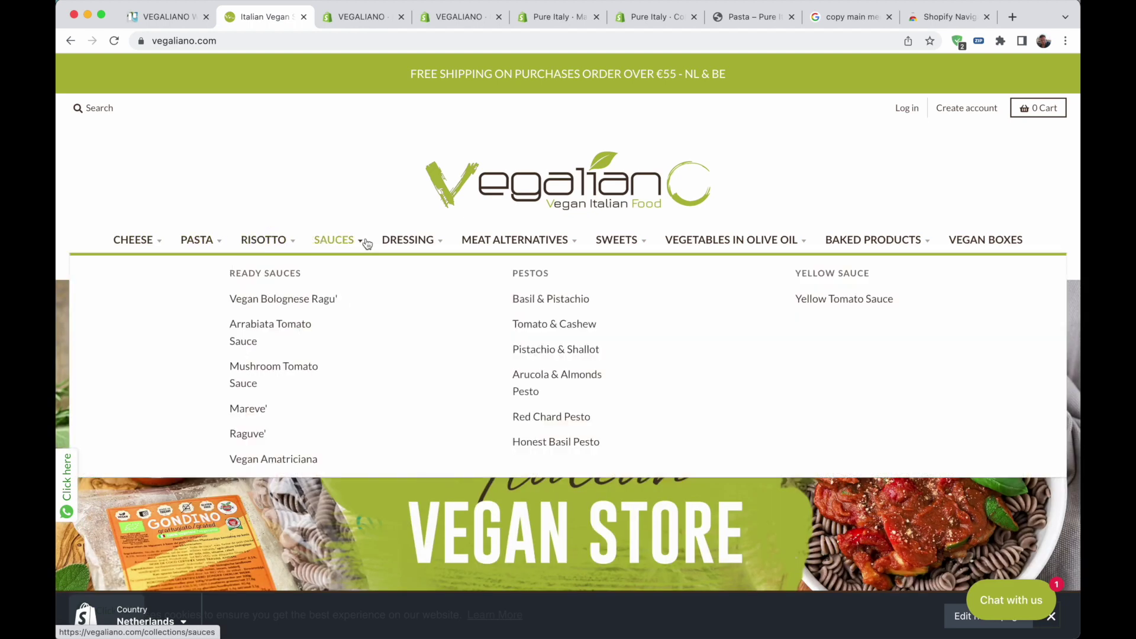
mouse_move(548, 240)
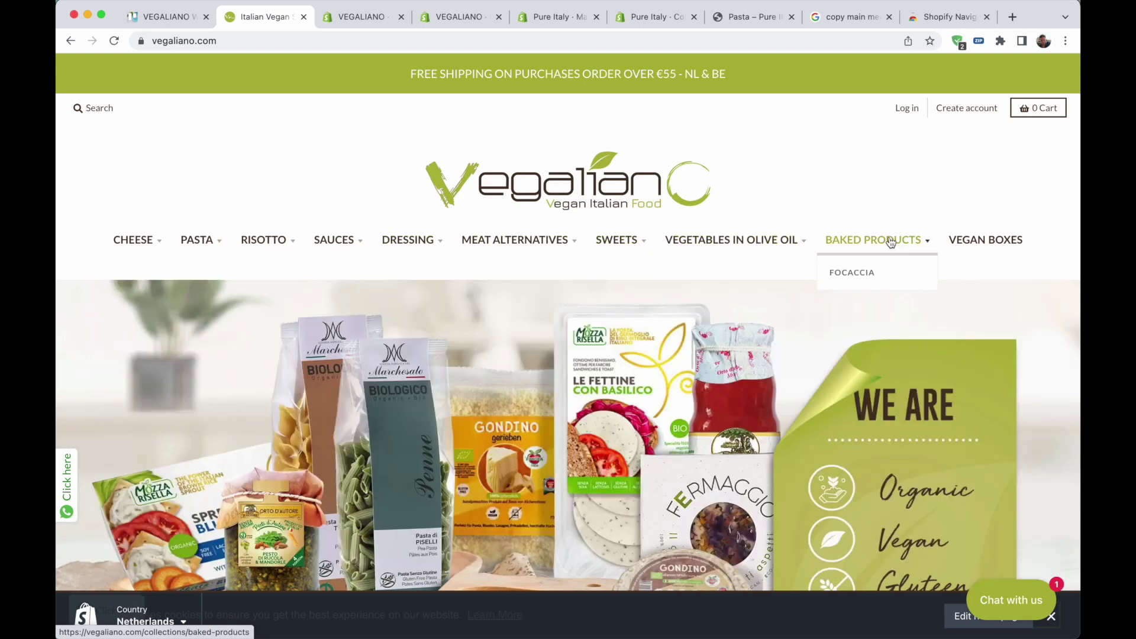
mouse_move(190, 233)
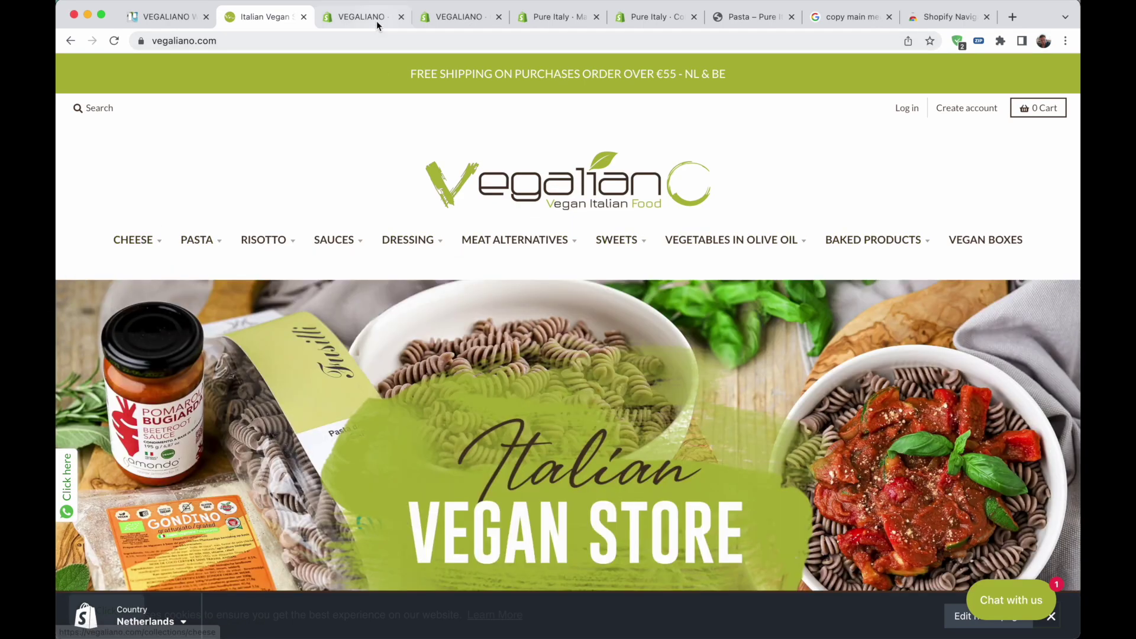
click(367, 17)
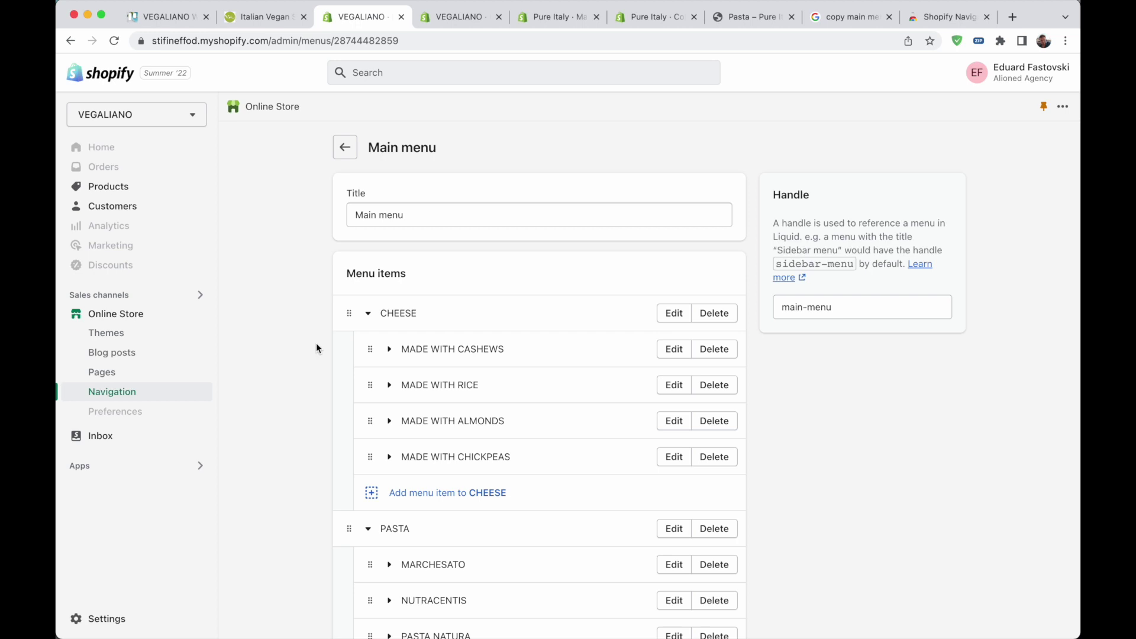
scroll(316, 342, down, 1)
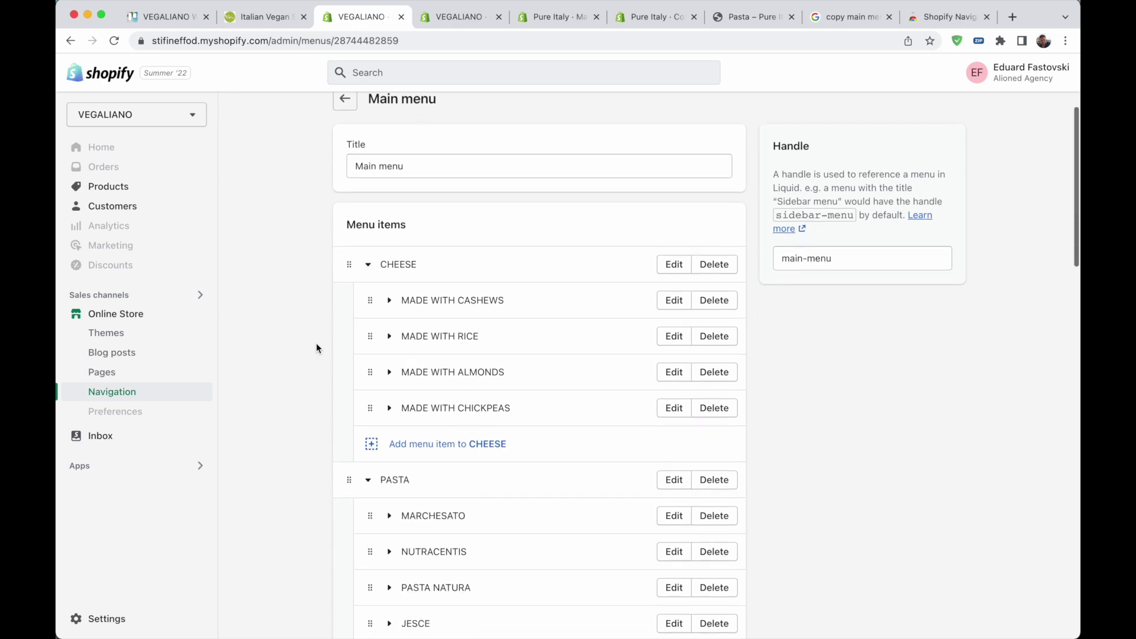
click(390, 297)
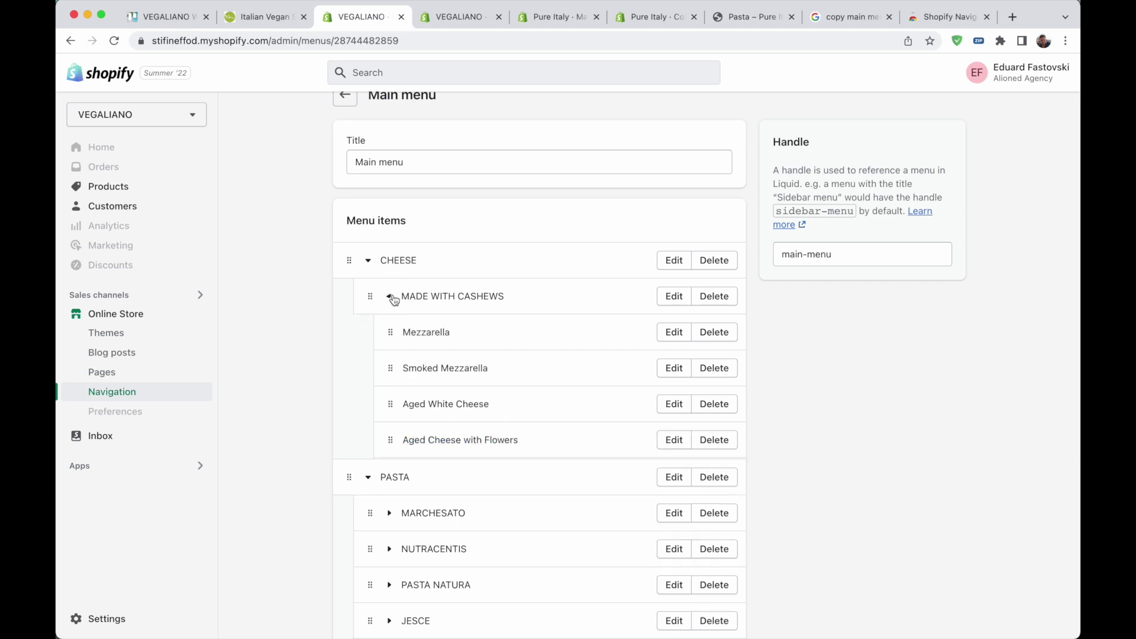
click(389, 296)
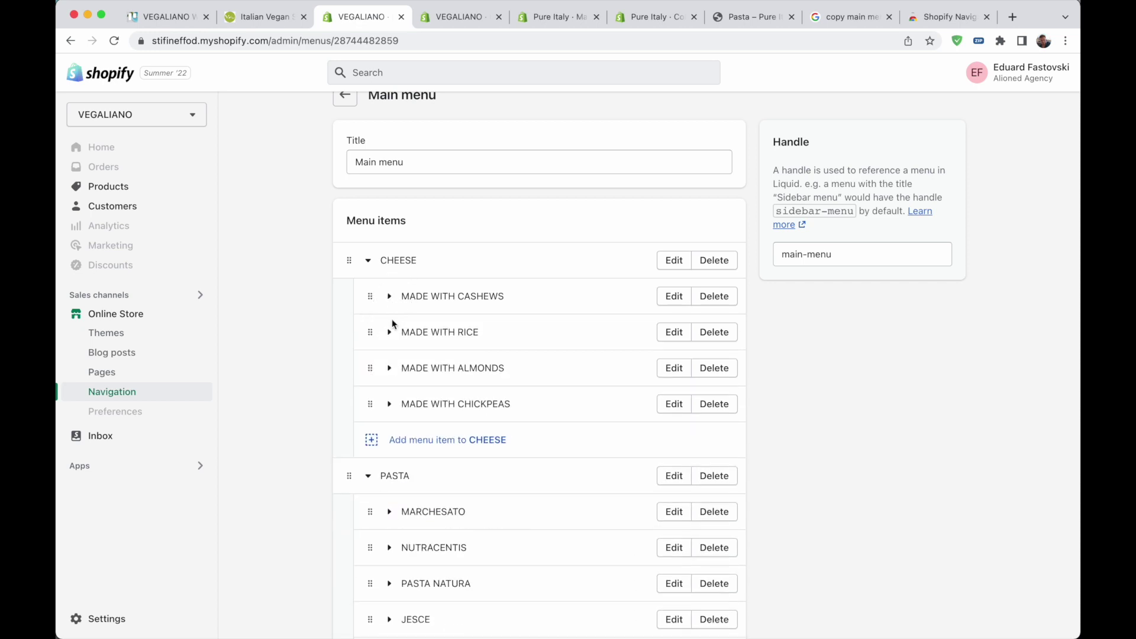
click(389, 332)
click(389, 333)
scroll(328, 363, down, 10)
scroll(329, 363, up, 15)
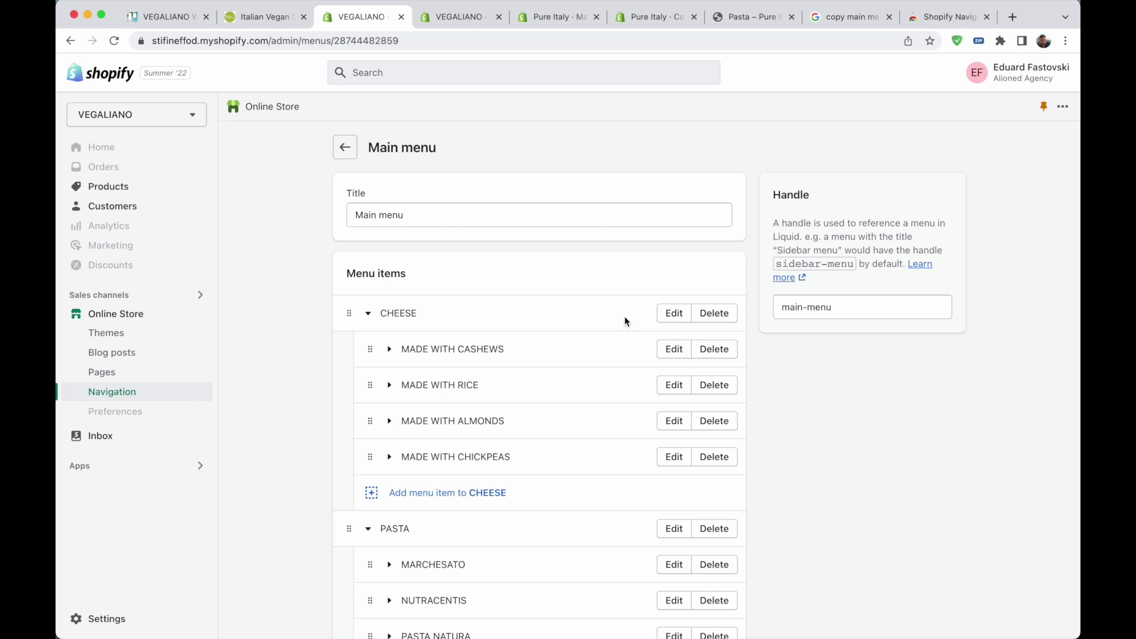
Browse every slide of the Shopify Navigation Tool listing's screenshot carousel
click(928, 16)
scroll(564, 351, up, 8)
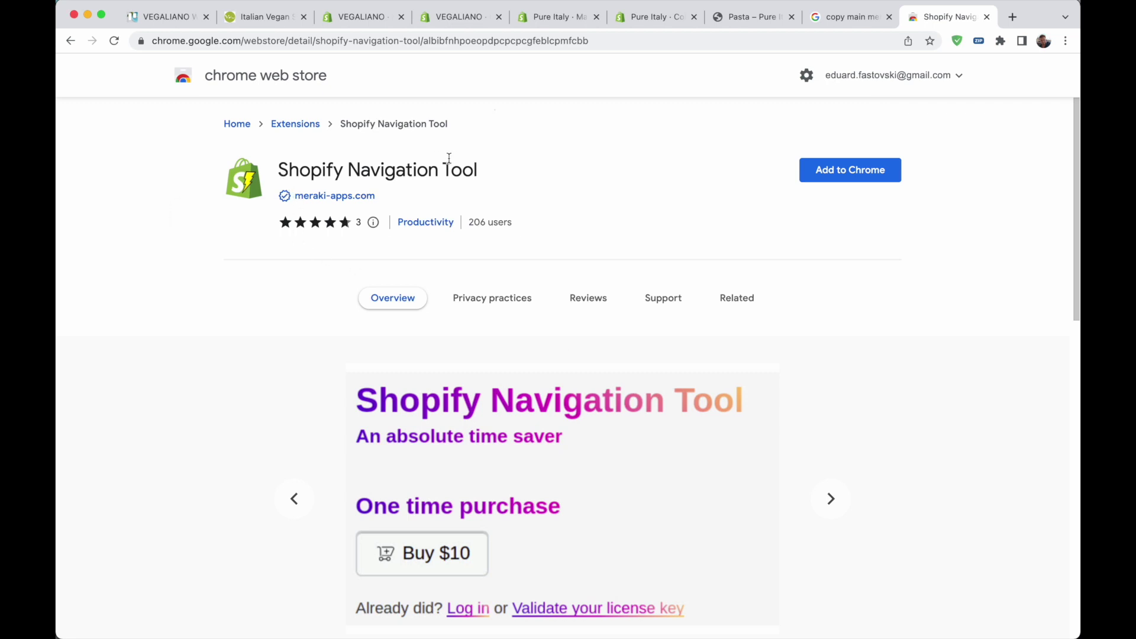
scroll(366, 478, down, 3)
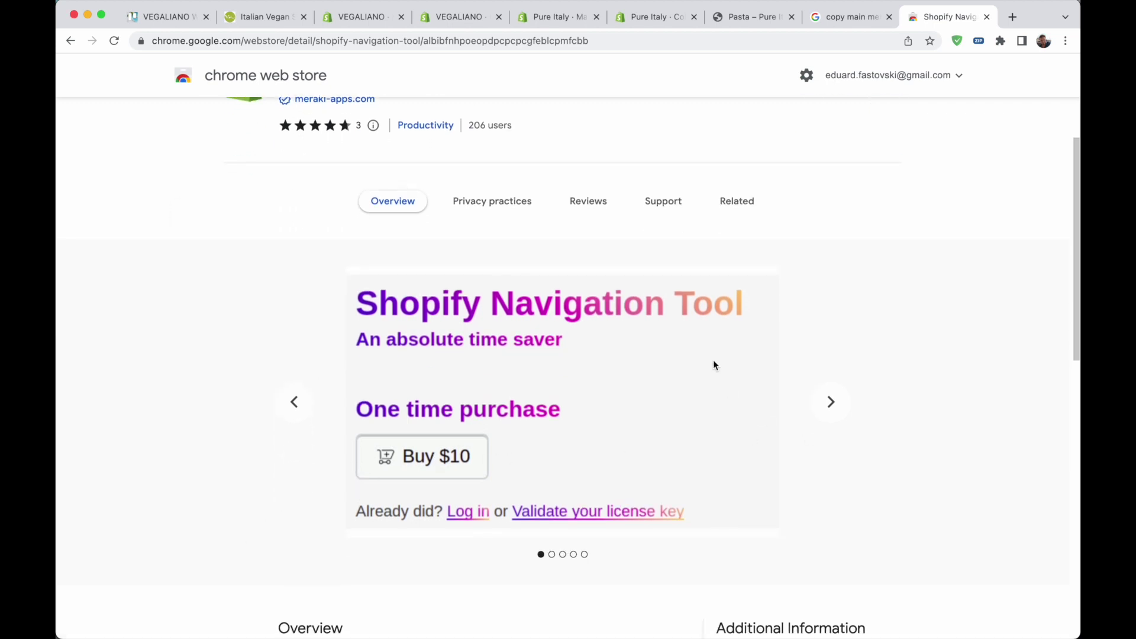
click(831, 401)
click(834, 404)
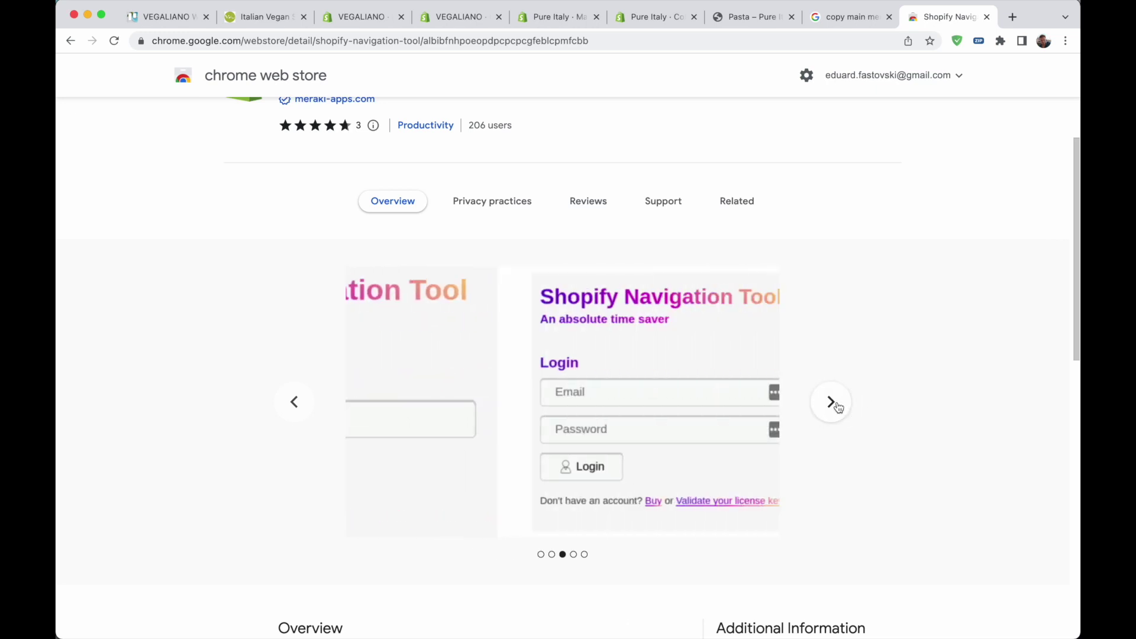
click(836, 404)
click(831, 404)
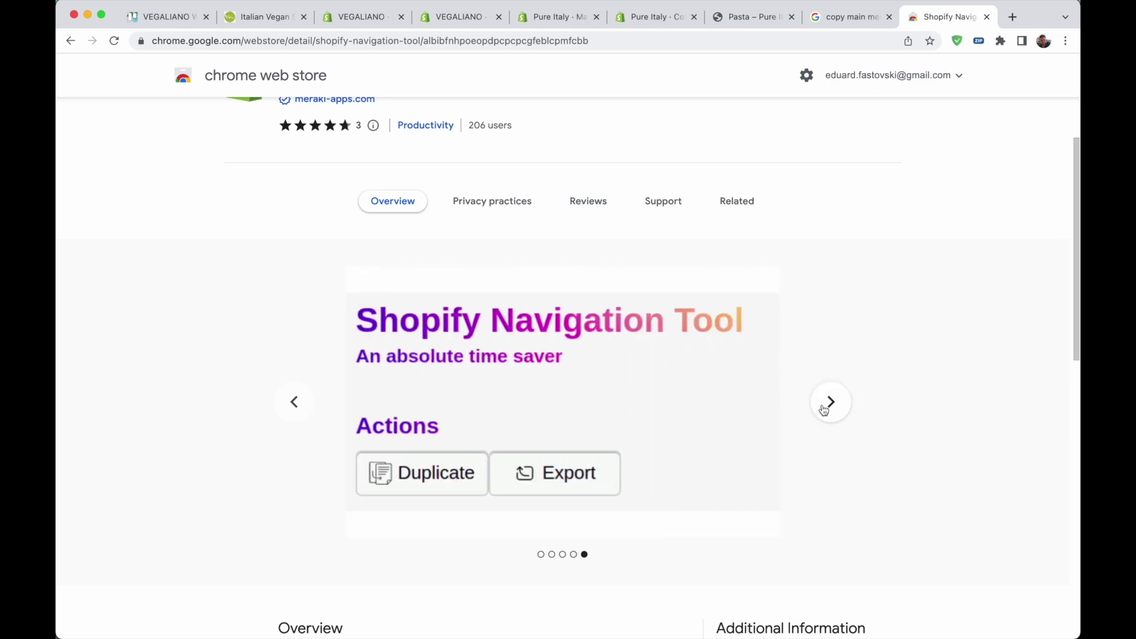
click(830, 404)
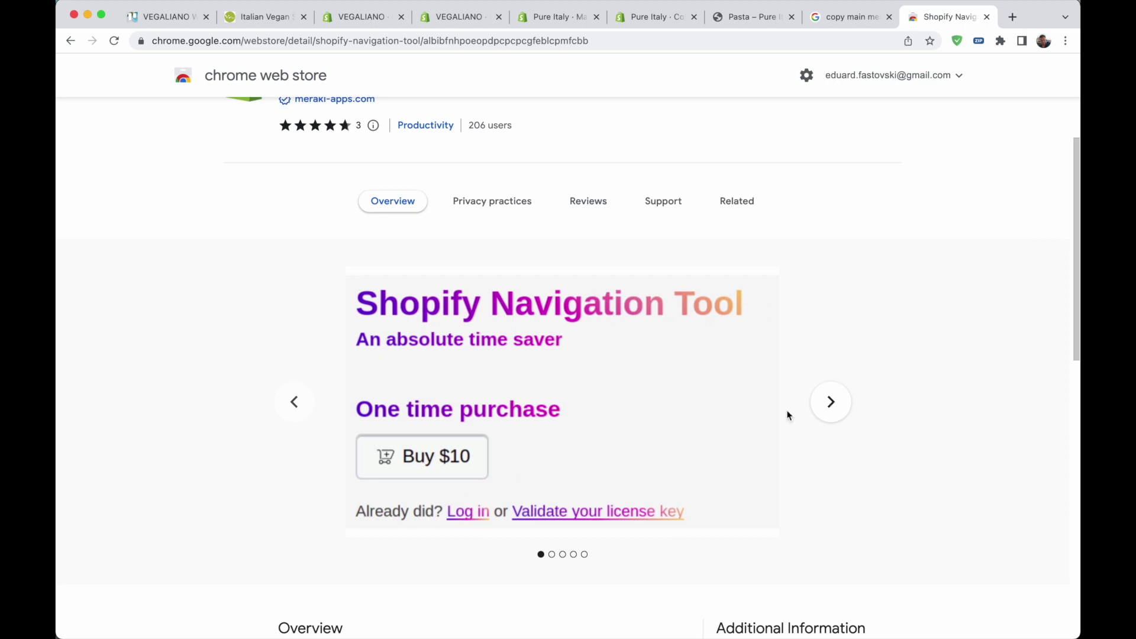
scroll(214, 422, up, 3)
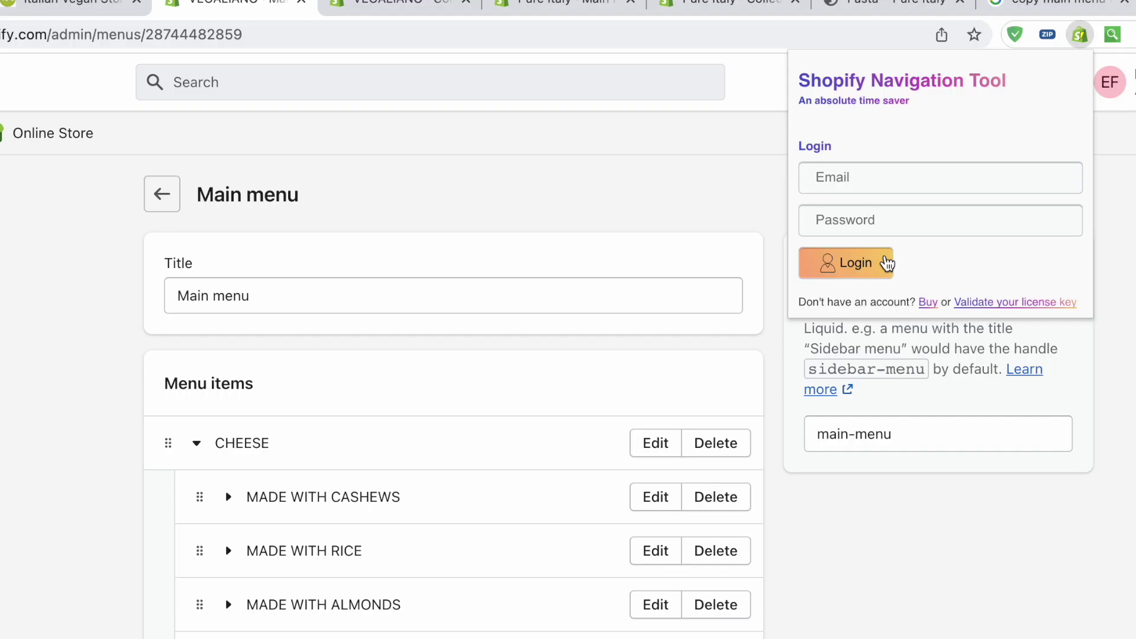
Log in to the Navigation Tool with the account e-mail and pasted password
click(895, 176)
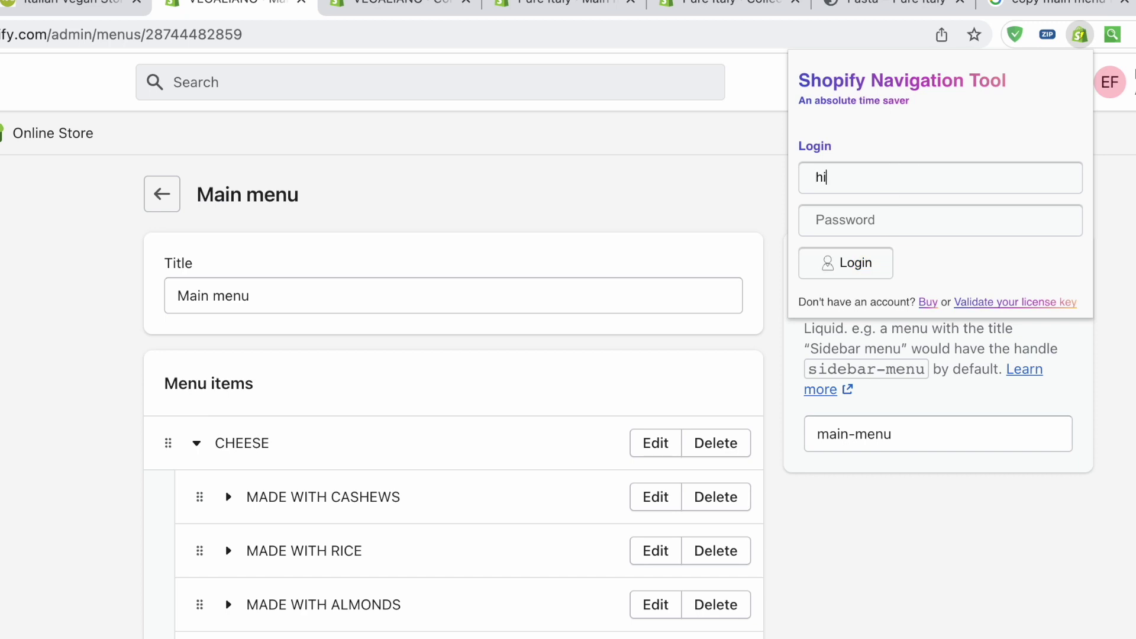
click(867, 222)
key(super+v)
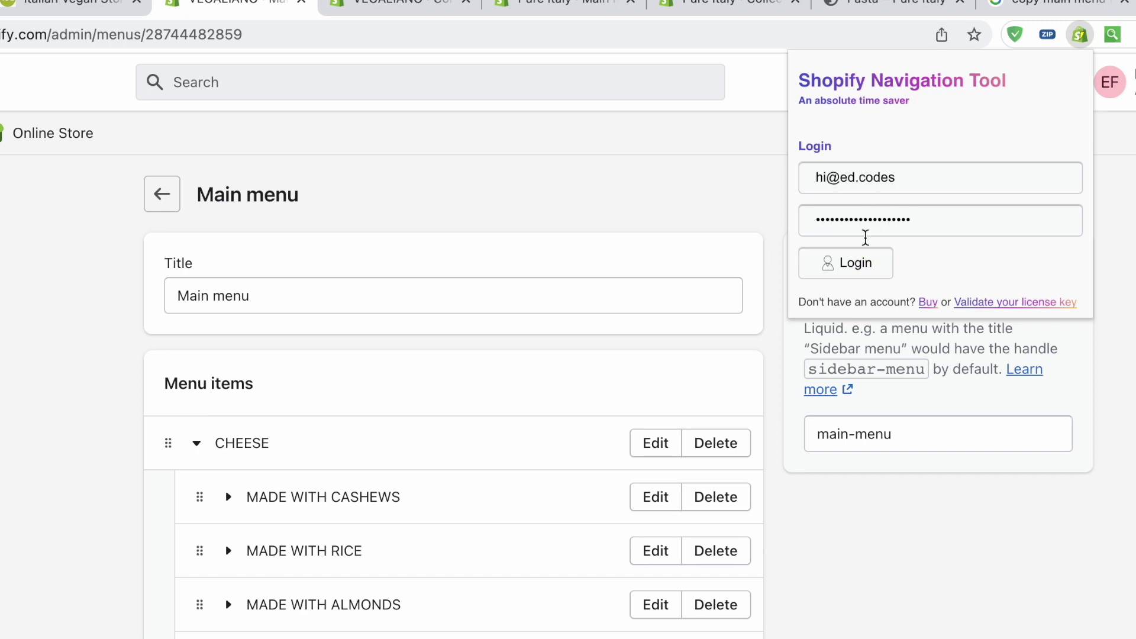
click(859, 261)
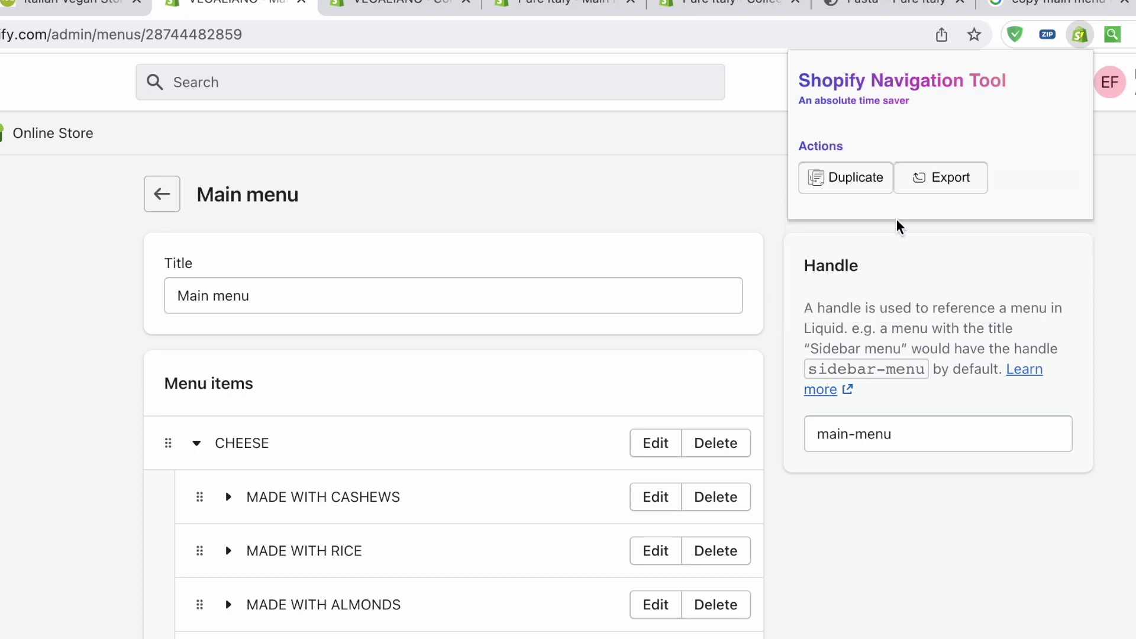
Export VEGALIANO's Main menu to the Desktop and open the tool on Pure Italy's navigation
click(920, 184)
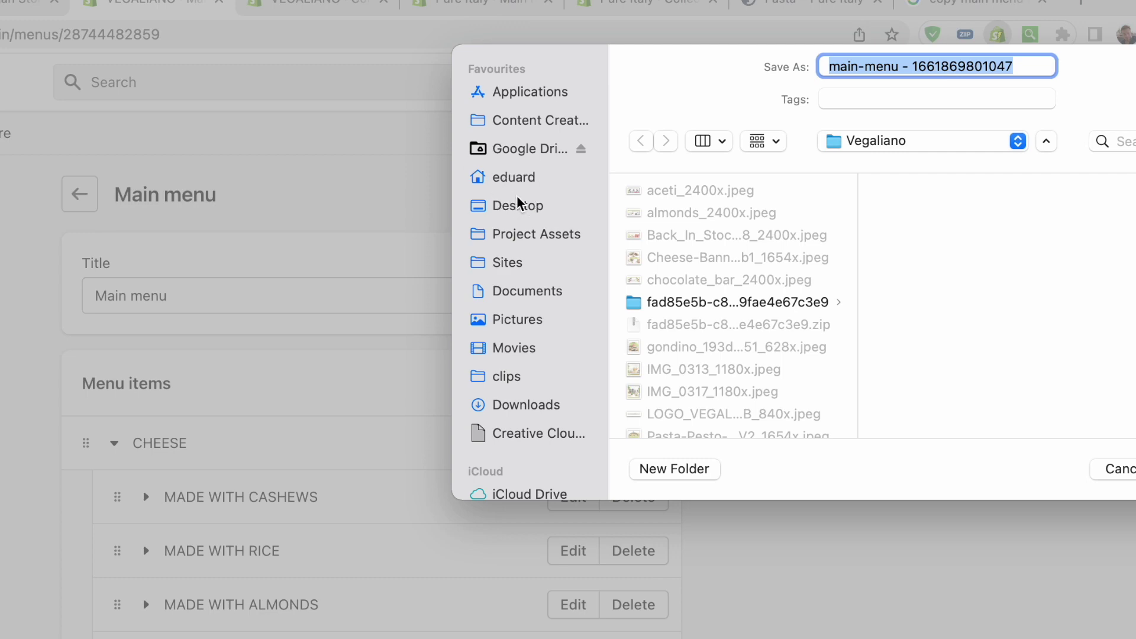
click(518, 205)
key(Return)
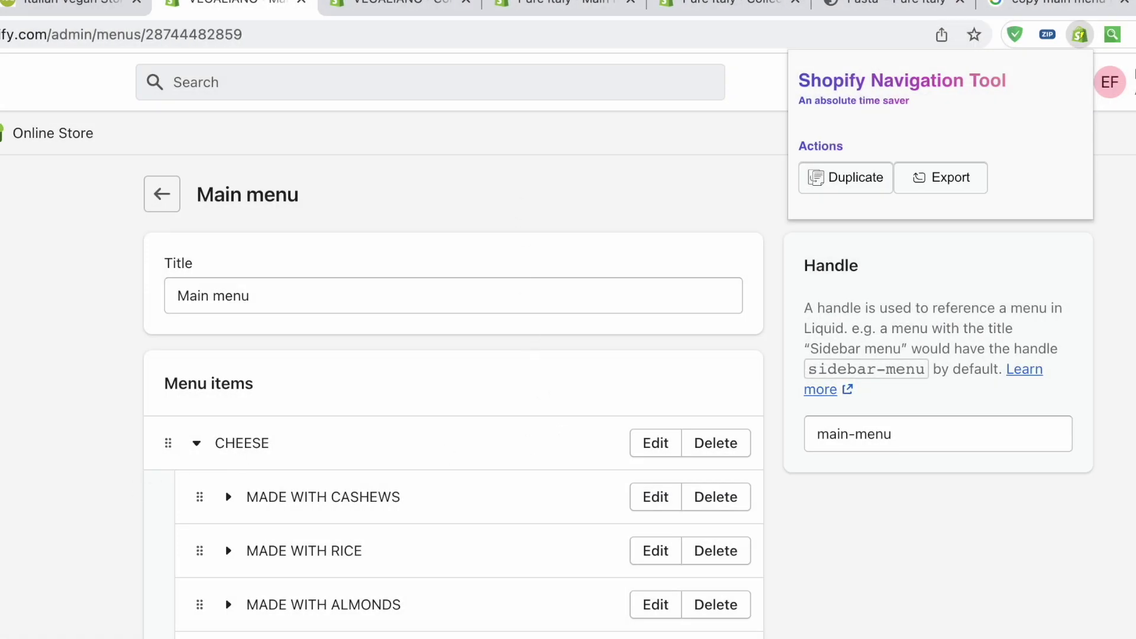
click(568, 5)
click(1080, 33)
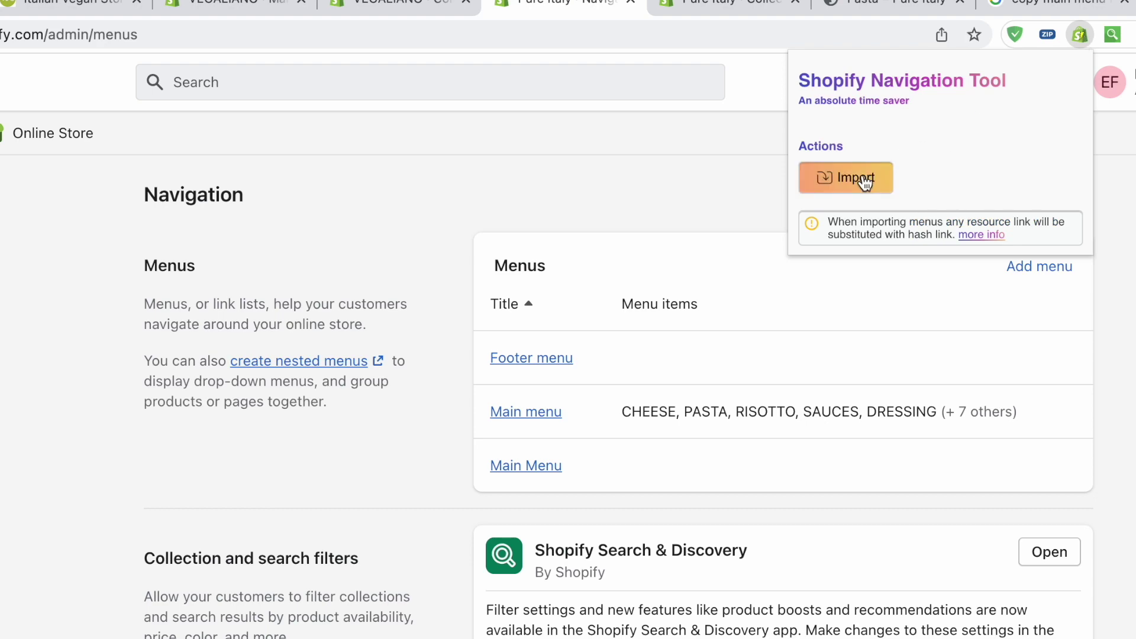
Import the exported menu JSON file into Pure Italy through the extension's Import option
click(864, 179)
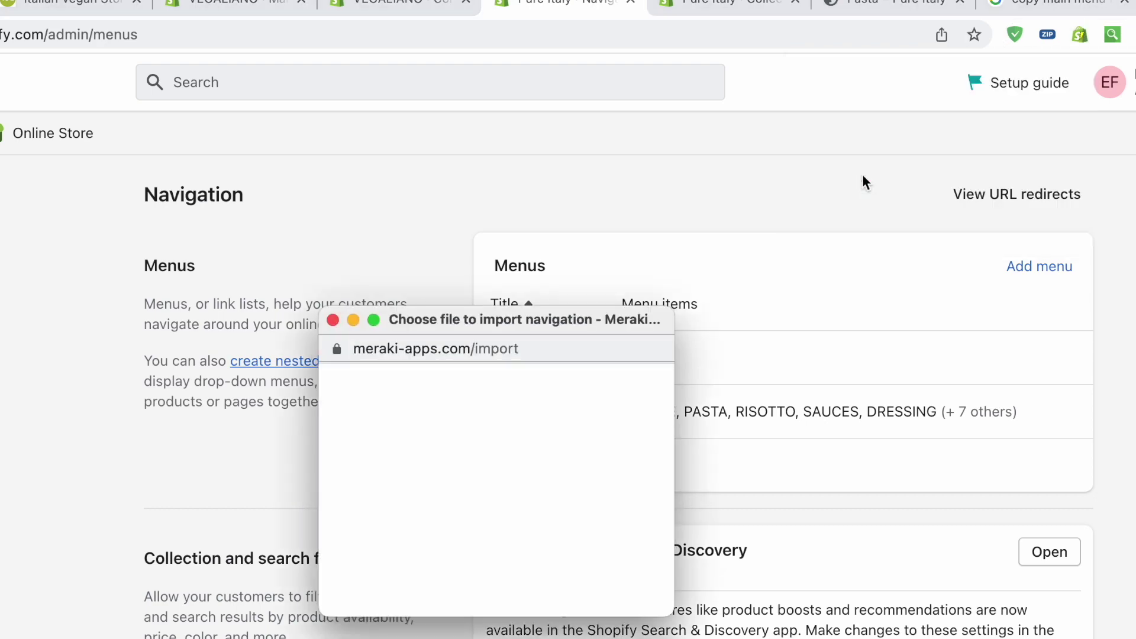
click(363, 516)
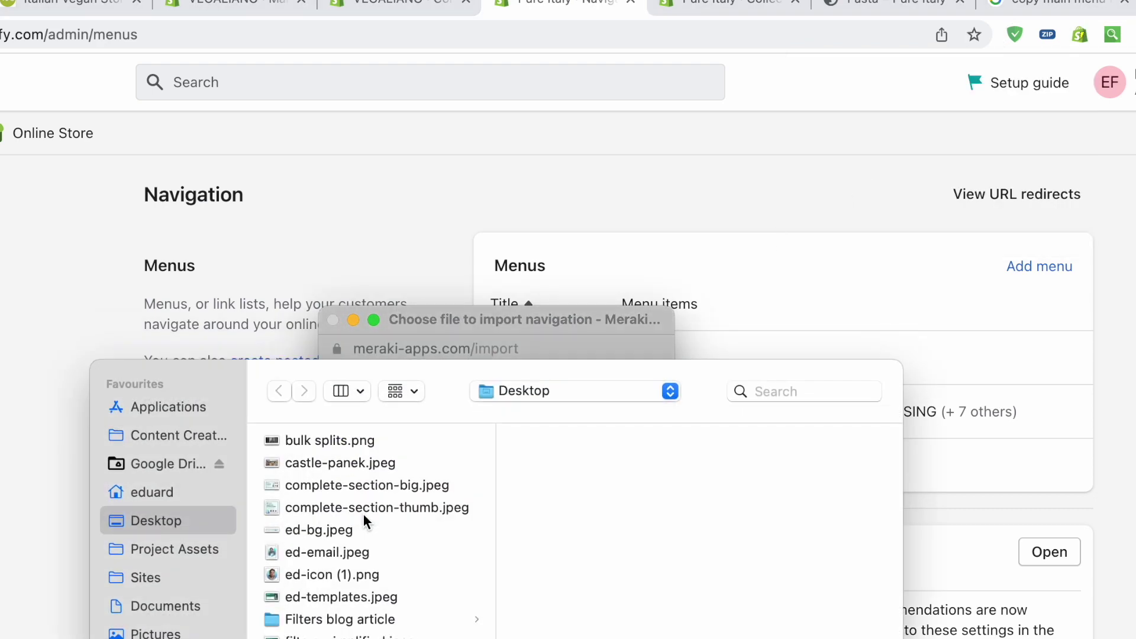
key(Escape)
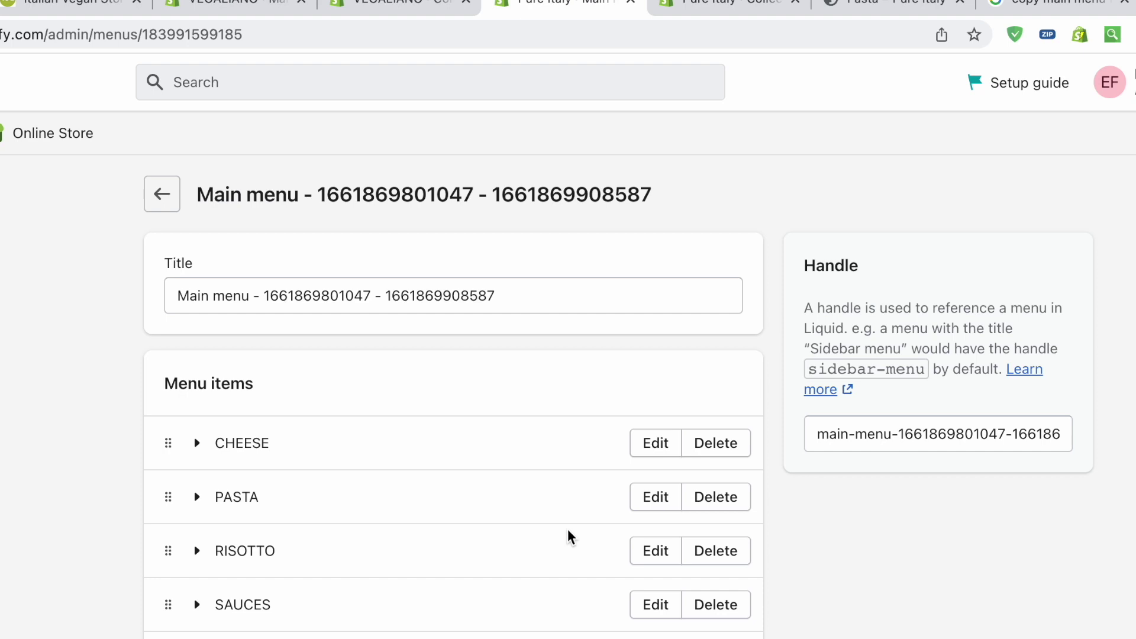
Check the imported CHEESE item's MADE WITH CASHEWS and MADE WITH RICE groups
scroll(567, 529, down, 4)
scroll(566, 529, up, 2)
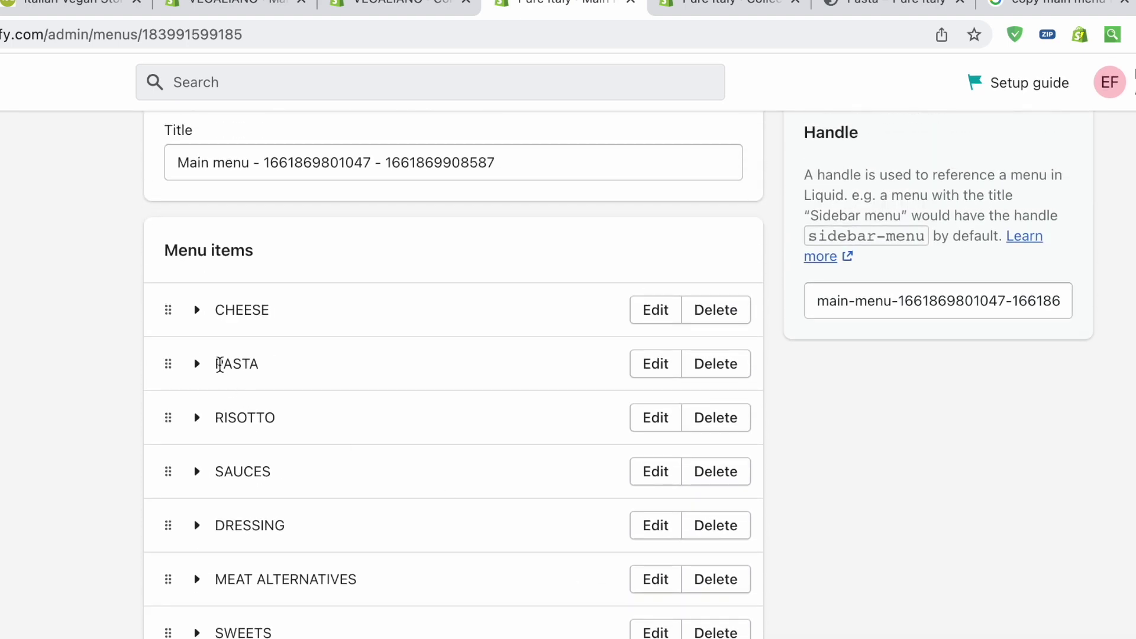
click(198, 316)
click(231, 371)
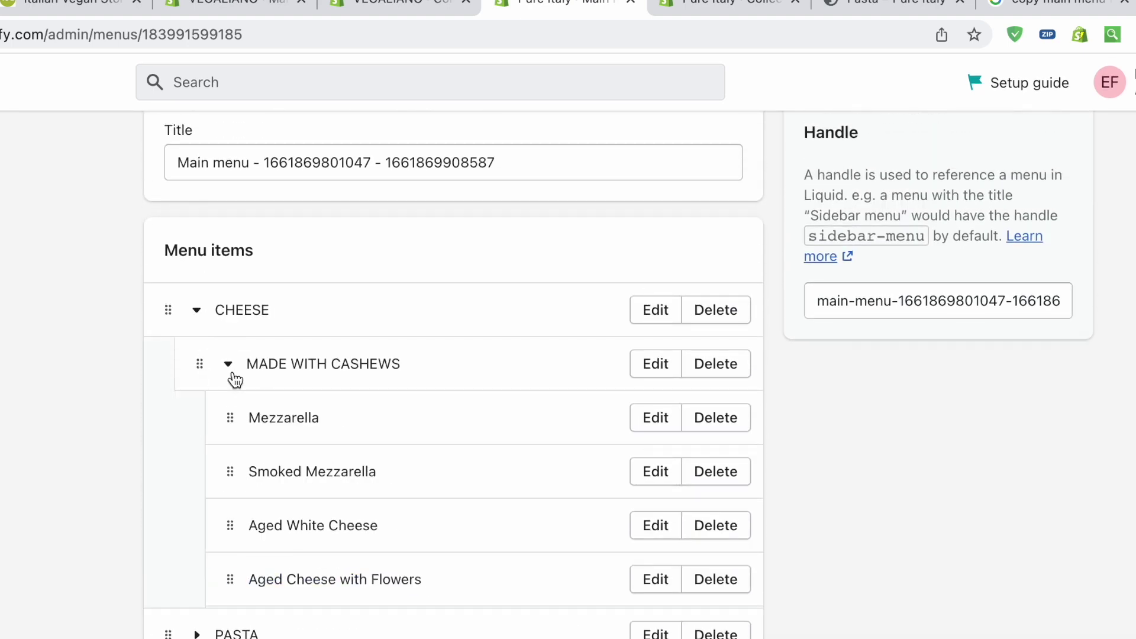
click(229, 365)
click(229, 421)
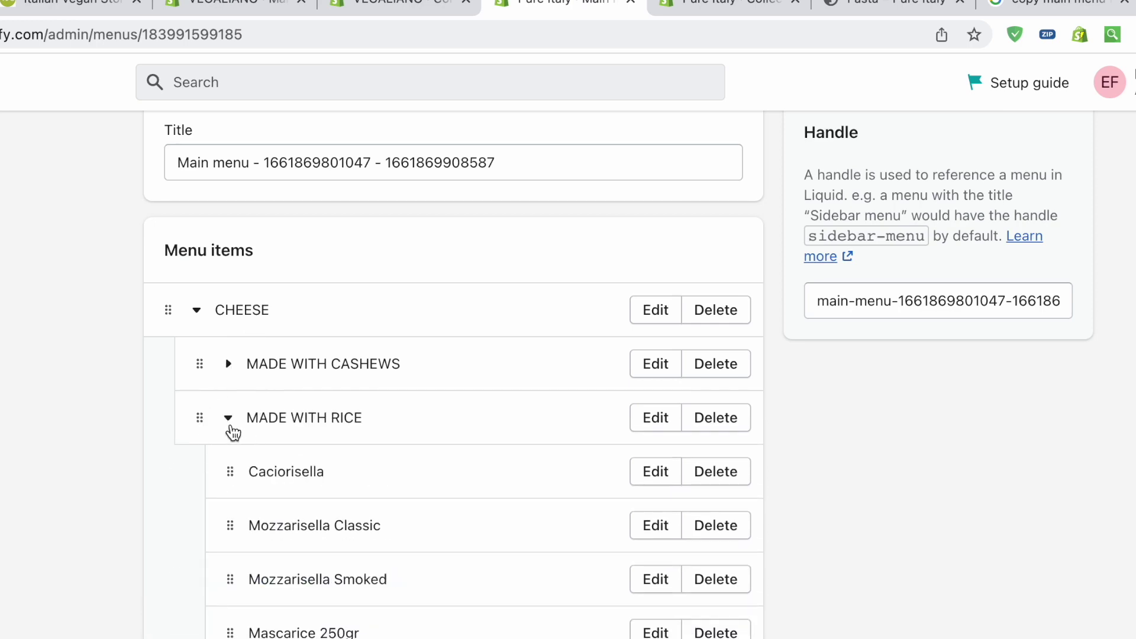
click(228, 419)
Check the imported SAUCES and RISOTTO items, including READY SAUCES and PESTOS
scroll(225, 430, down, 6)
click(198, 375)
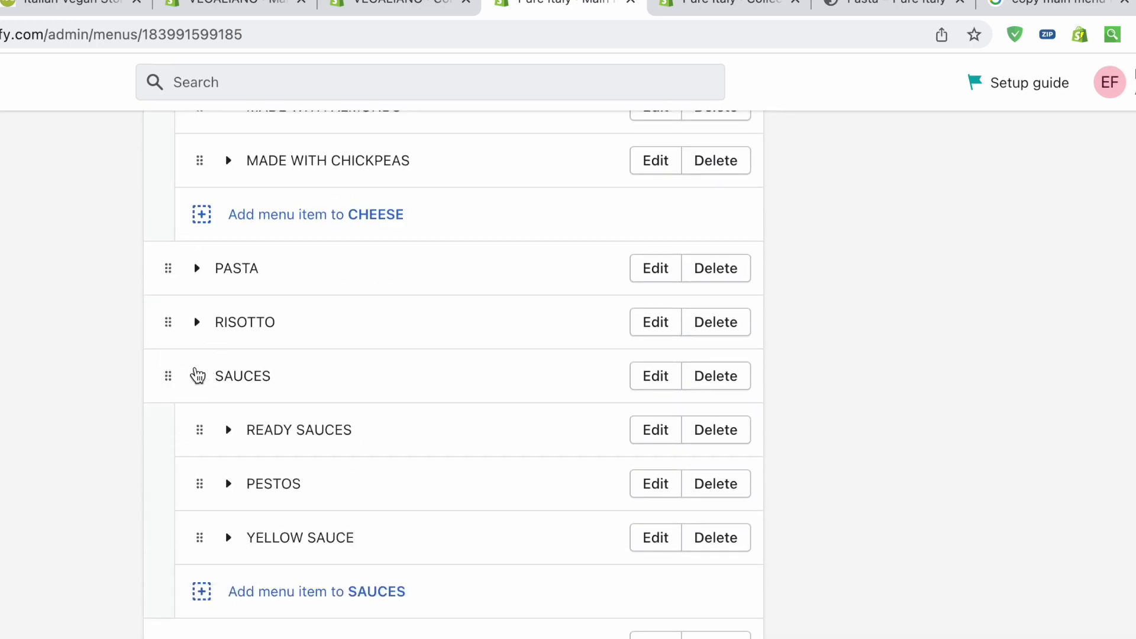
click(197, 323)
scroll(201, 414, down, 5)
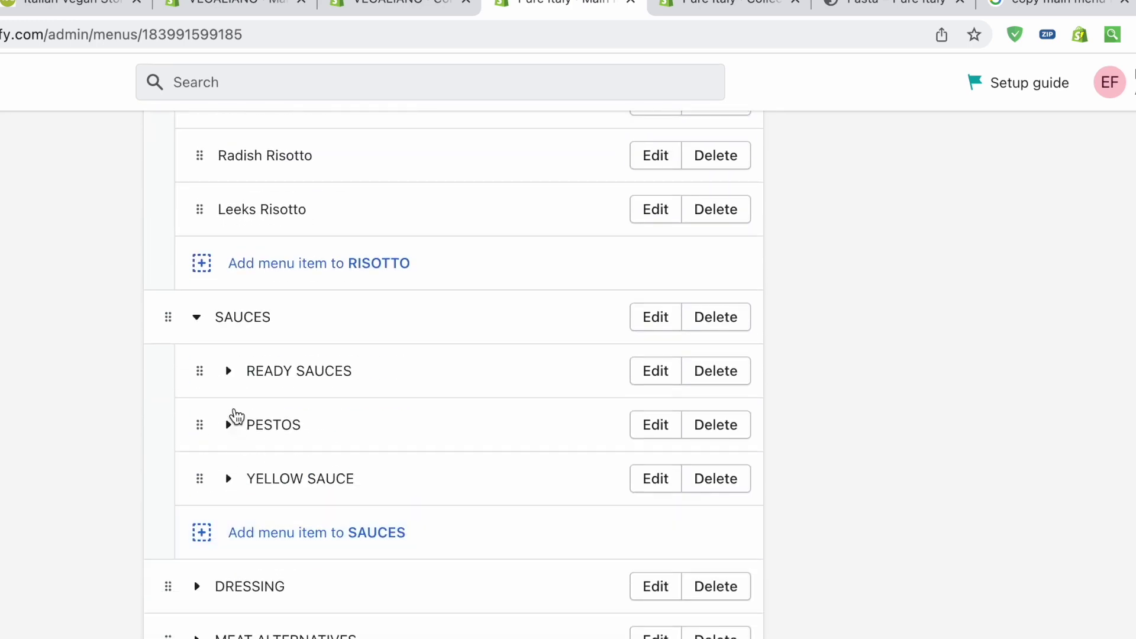
click(228, 371)
click(230, 373)
click(228, 424)
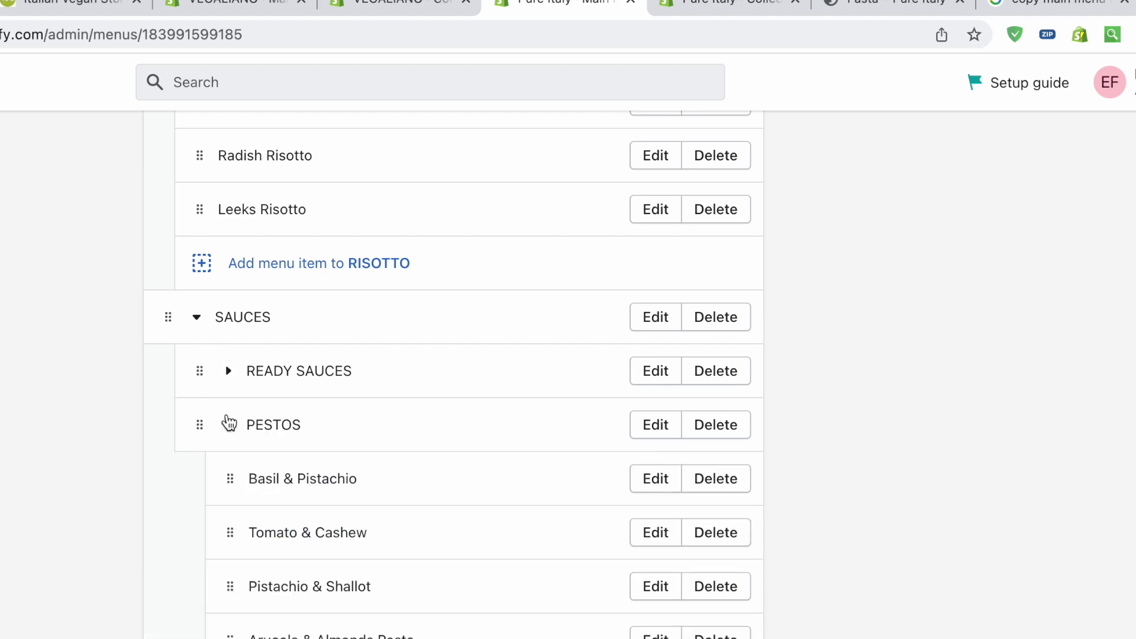
Open Main menu FULL and delete FULL from its title
click(1079, 35)
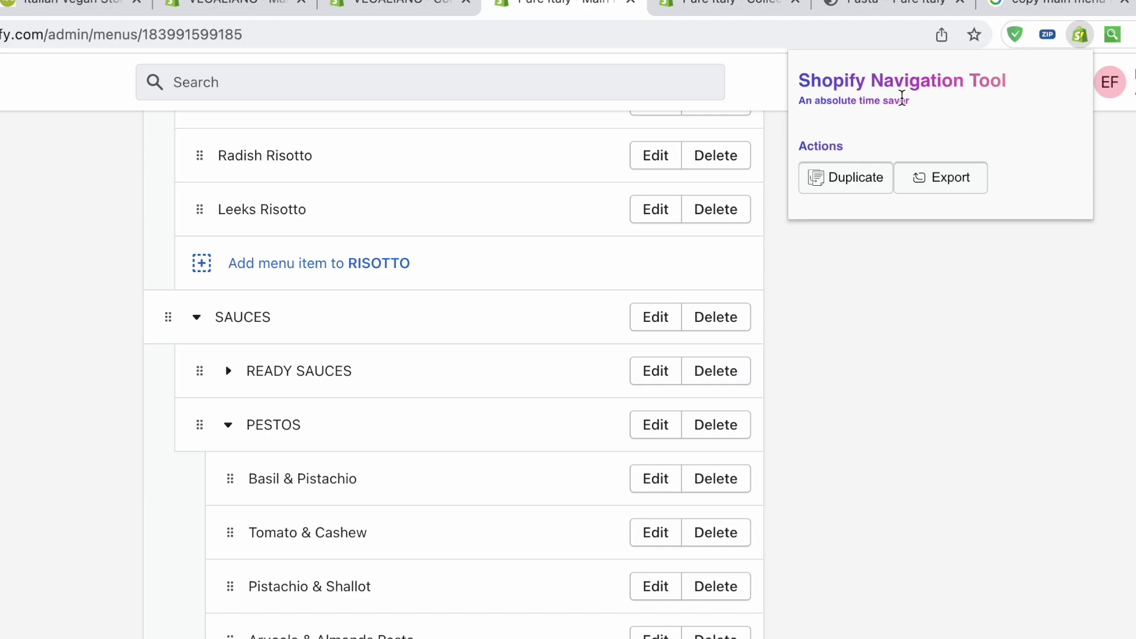
click(1116, 40)
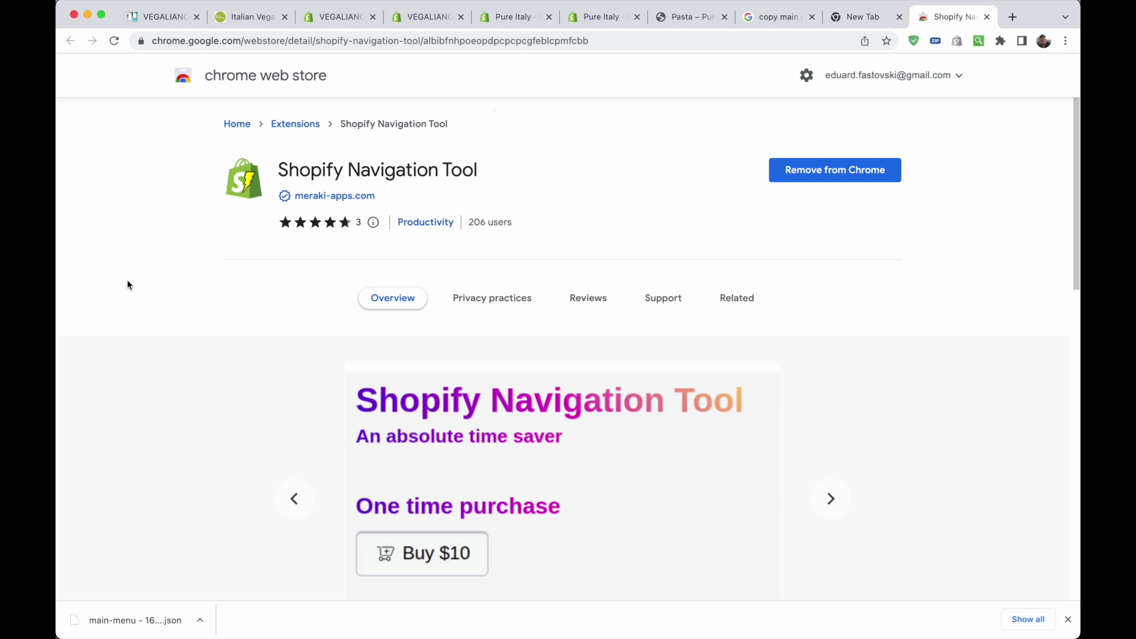
click(335, 196)
scroll(933, 211, down, 5)
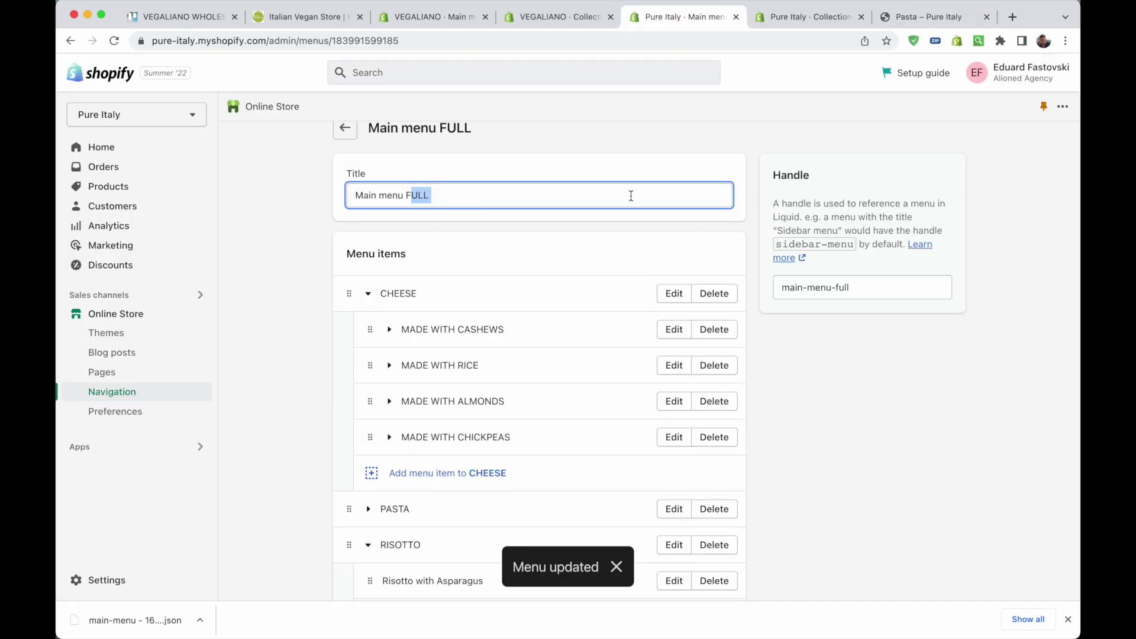
key(BackSpace)
Retitle the menu 'Main menu Vegaliano', save it, and review CHEESE's link options
text(Vega)
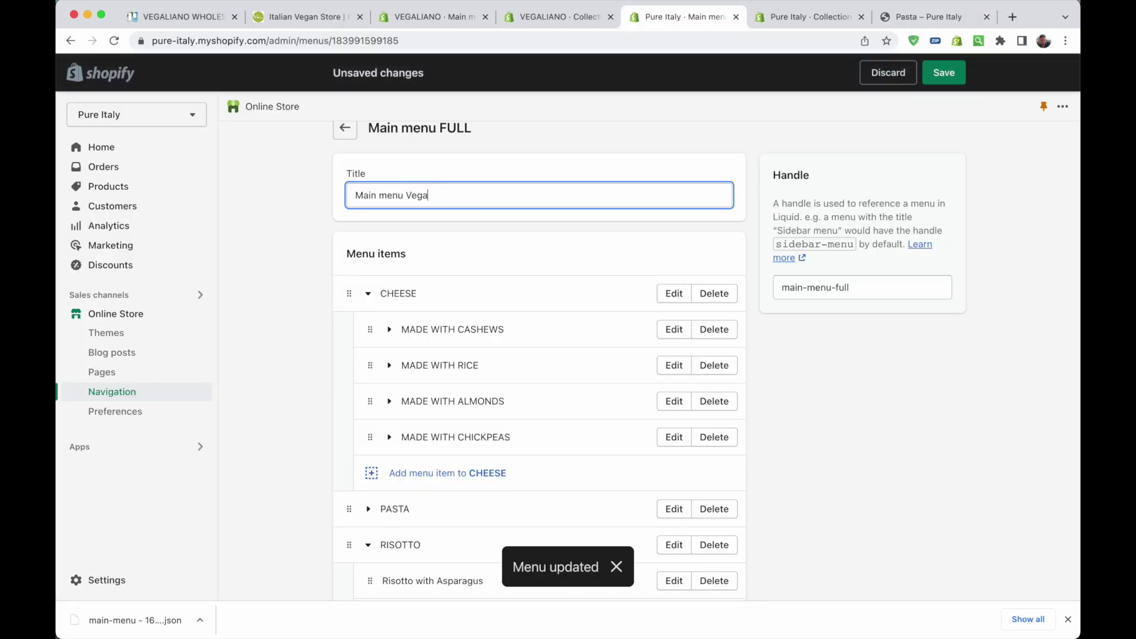
text(liano)
click(950, 76)
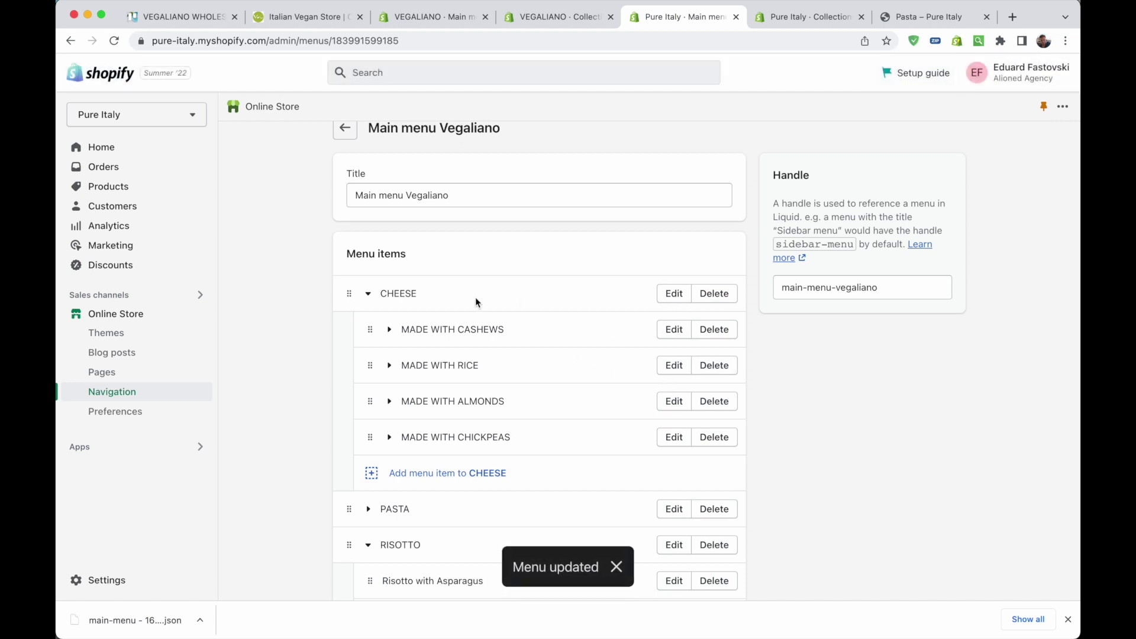
click(673, 293)
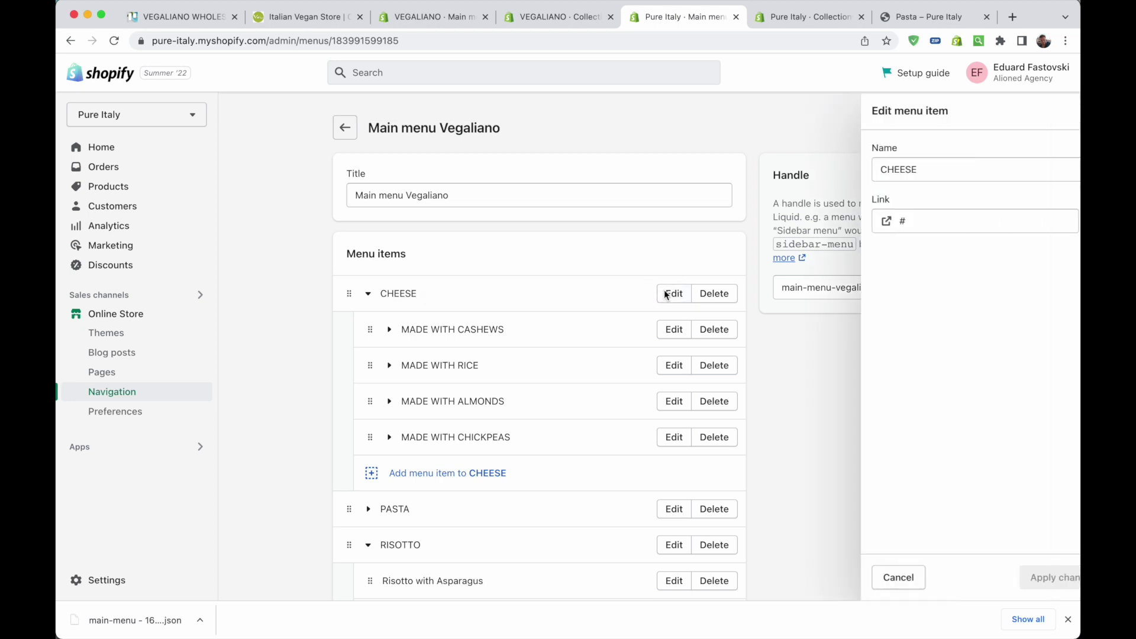
click(898, 224)
click(762, 372)
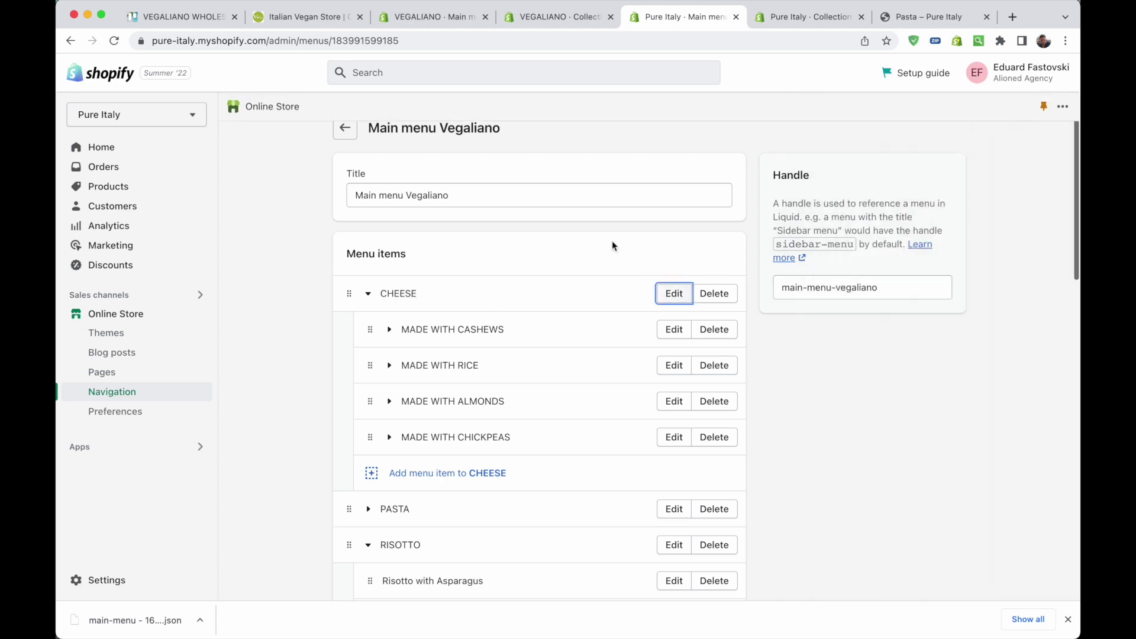
Link the SWEETS menu item to the collection found by searching 'sweet'
scroll(427, 368, down, 6)
scroll(443, 393, down, 10)
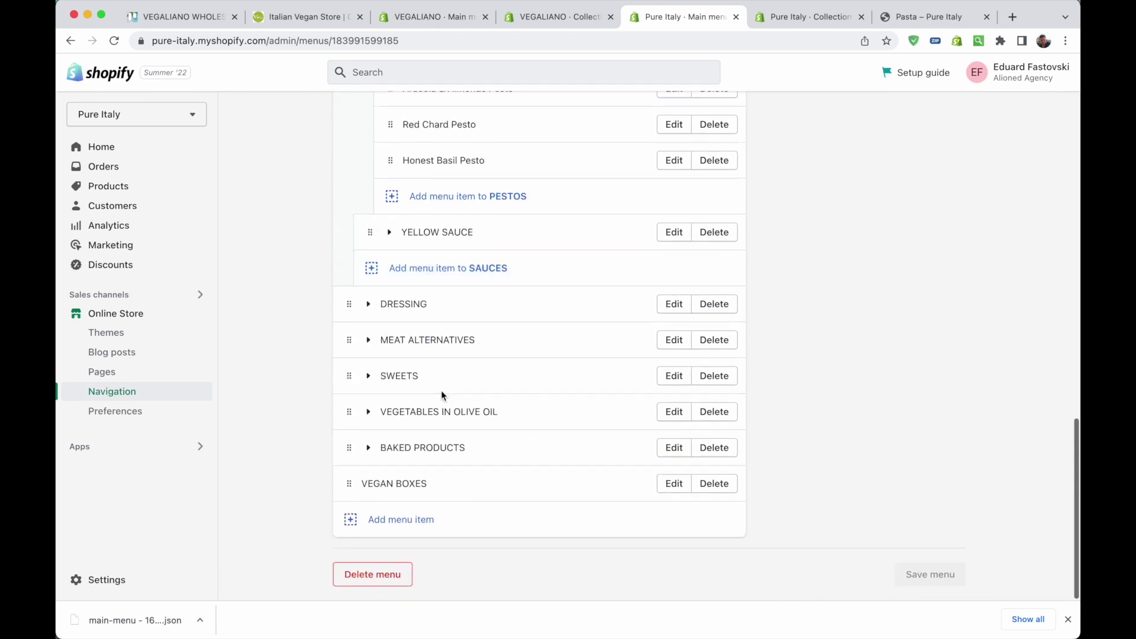
click(363, 377)
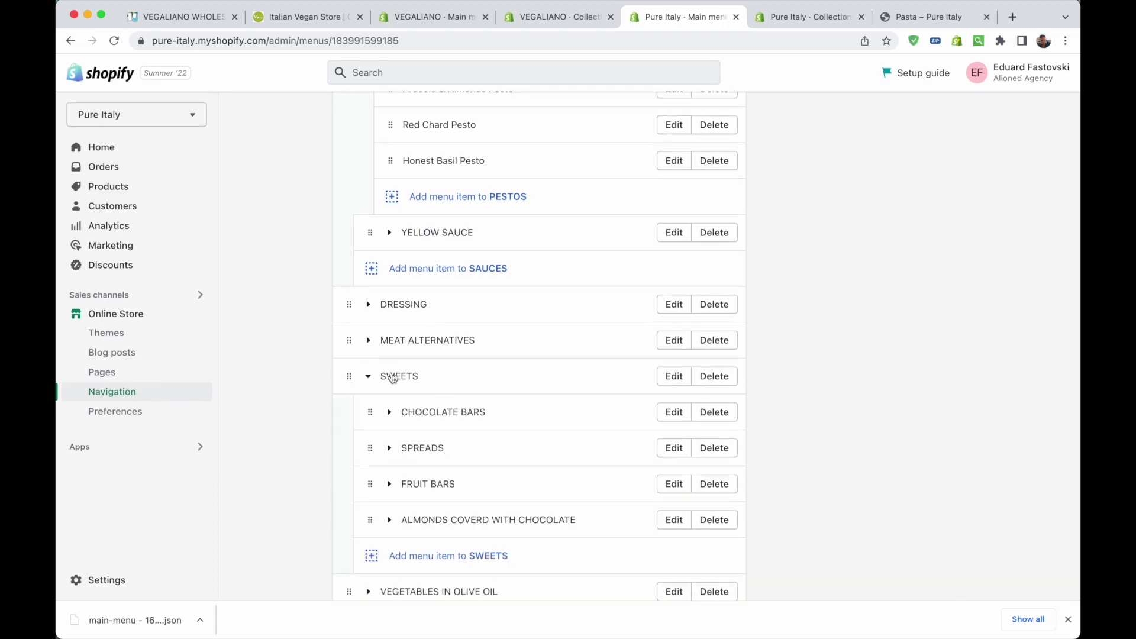
click(673, 377)
click(946, 226)
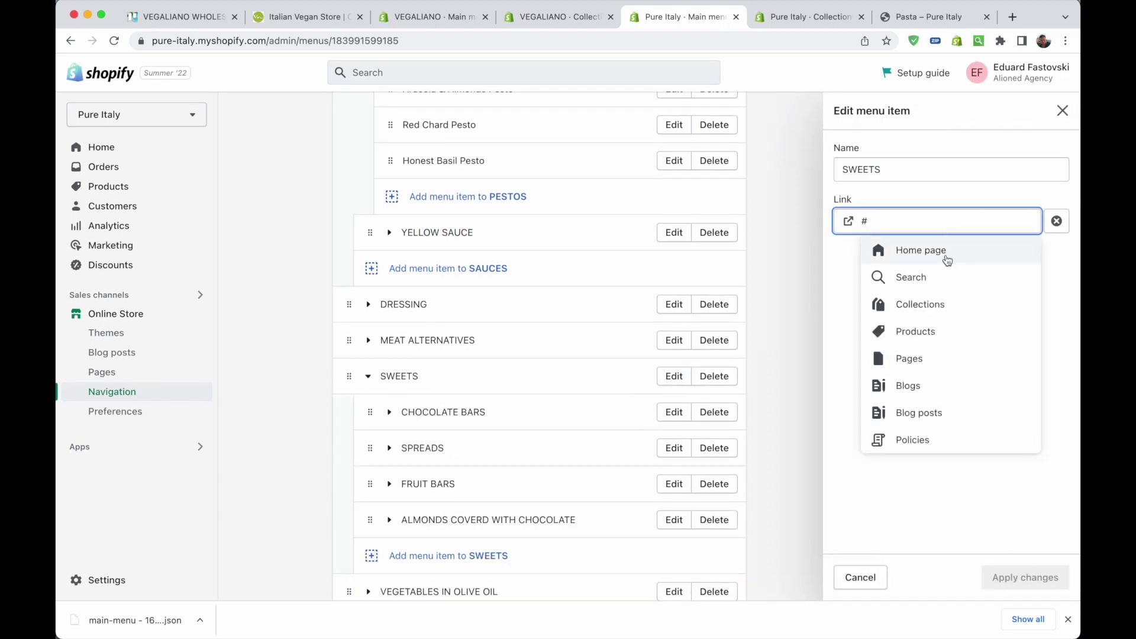
click(931, 305)
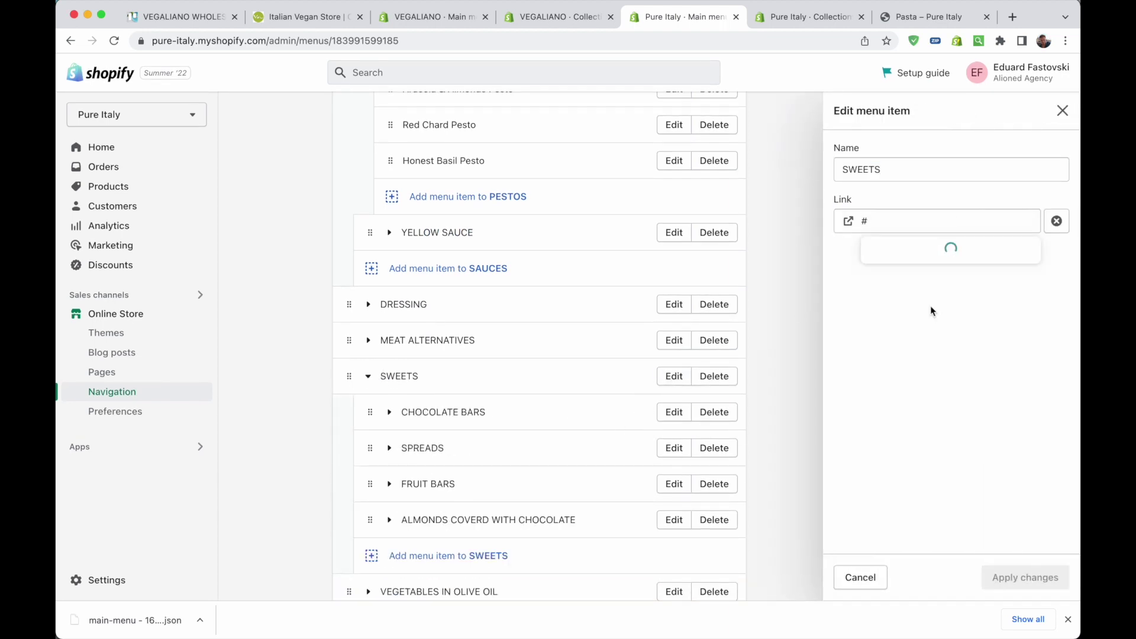
click(931, 220)
text(sweet)
key(Return)
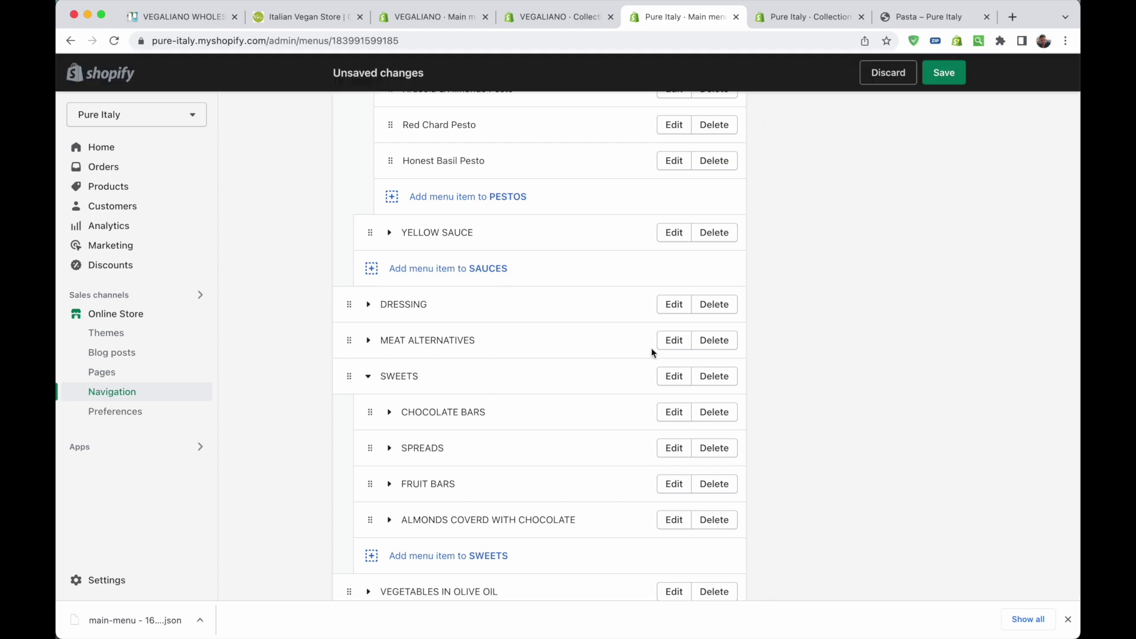
scroll(648, 492, down, 5)
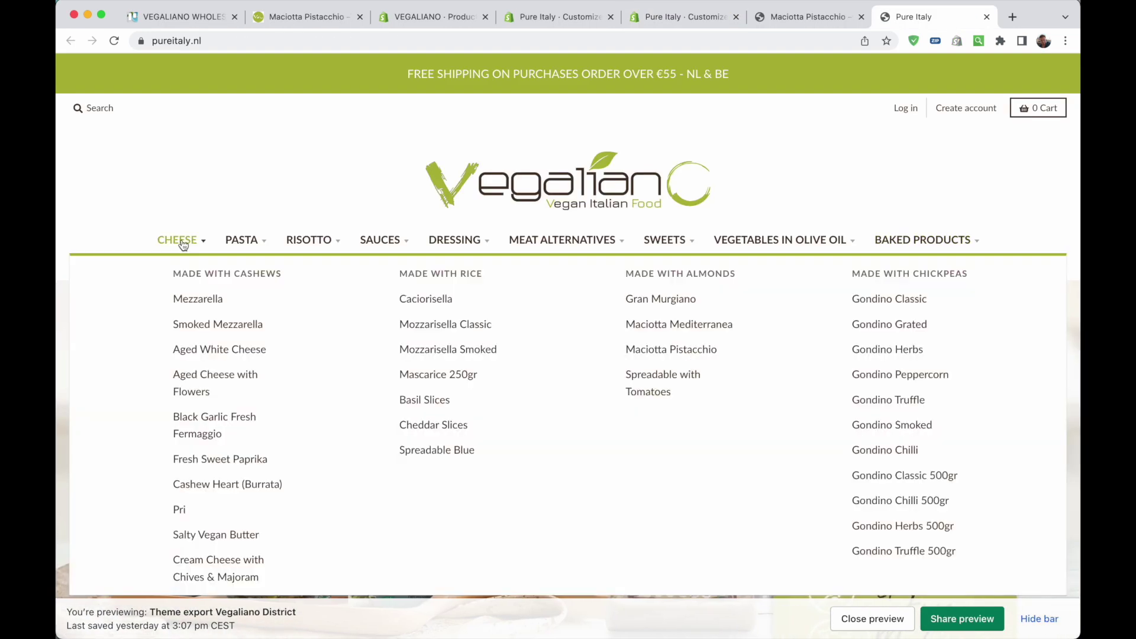
Browse the preview's CHEESE collection and view Maciotta Pistacchio's product page showing €3,95
mouse_move(249, 245)
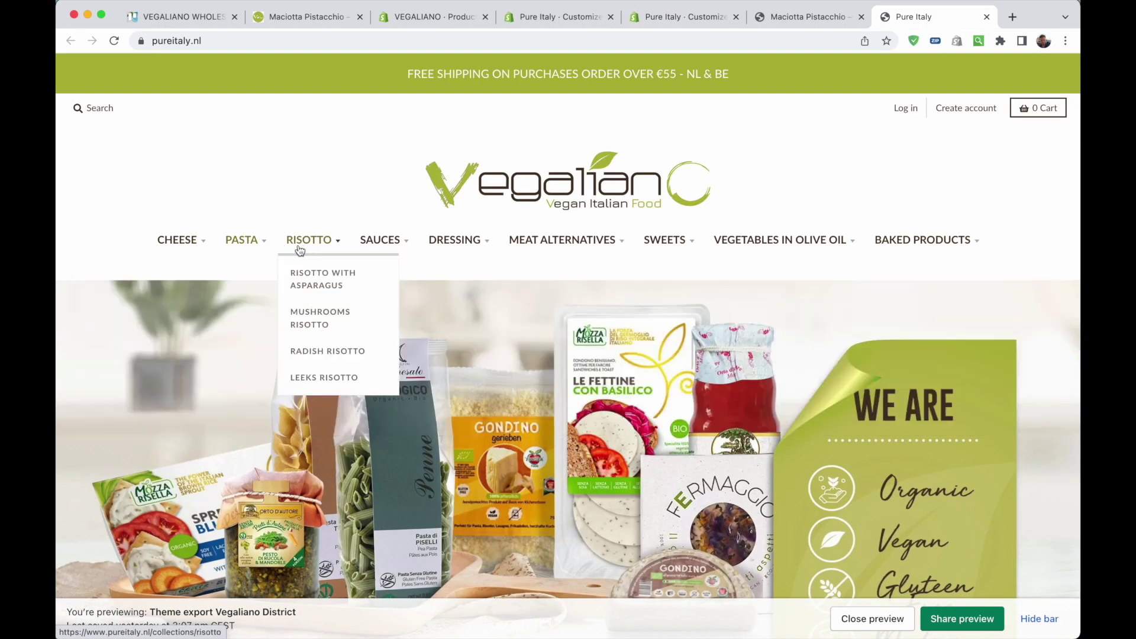
scroll(105, 383, down, 15)
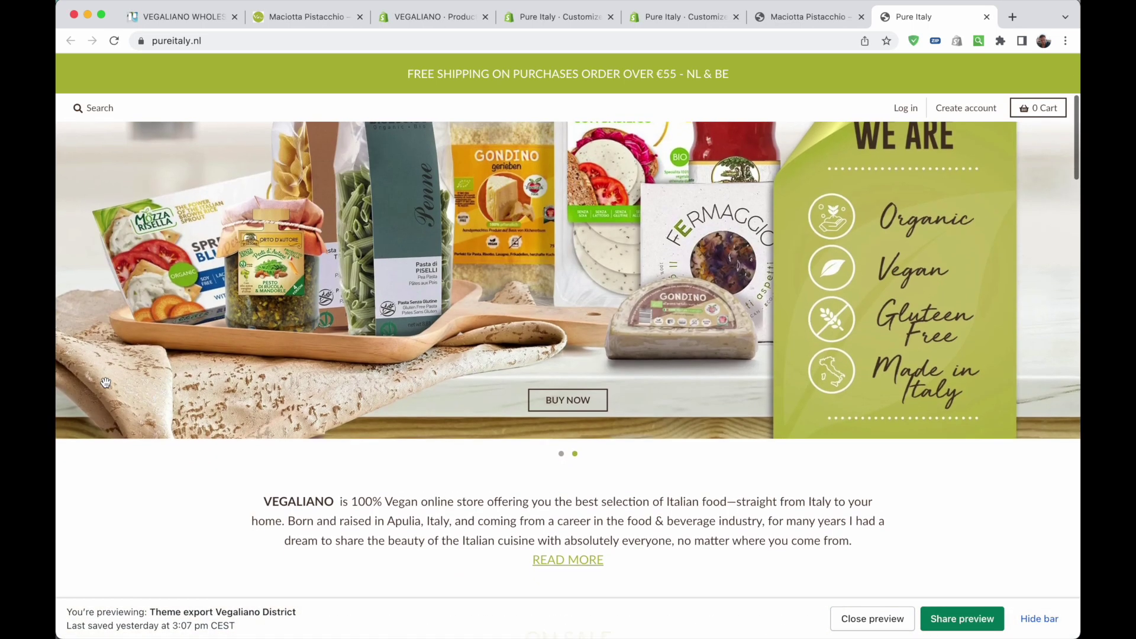
scroll(106, 387, down, 10)
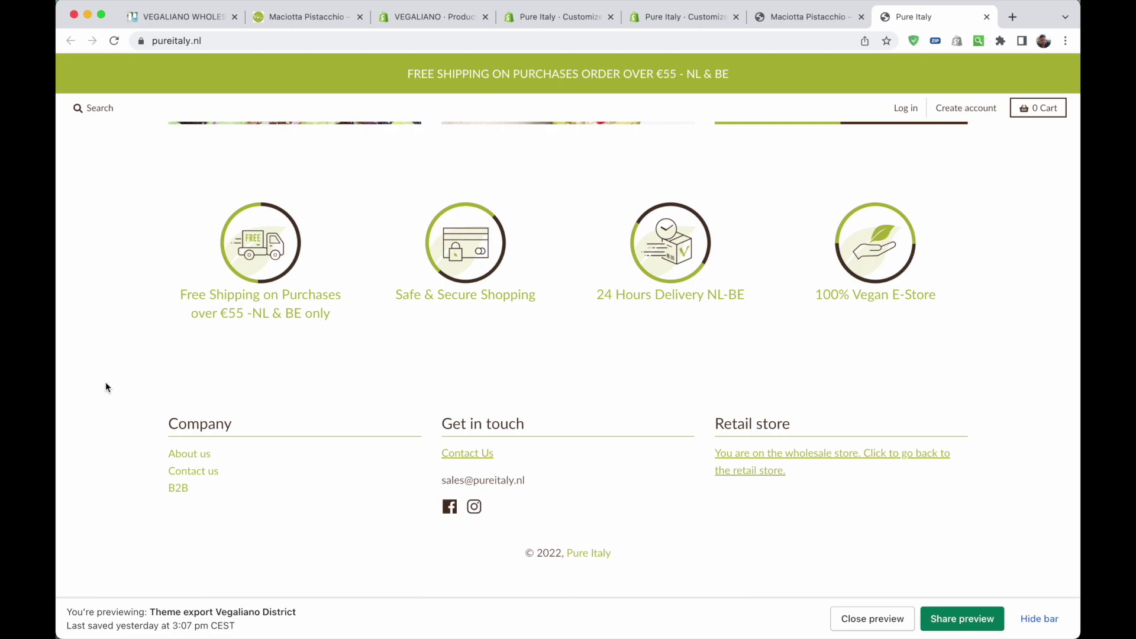
scroll(105, 385, up, 20)
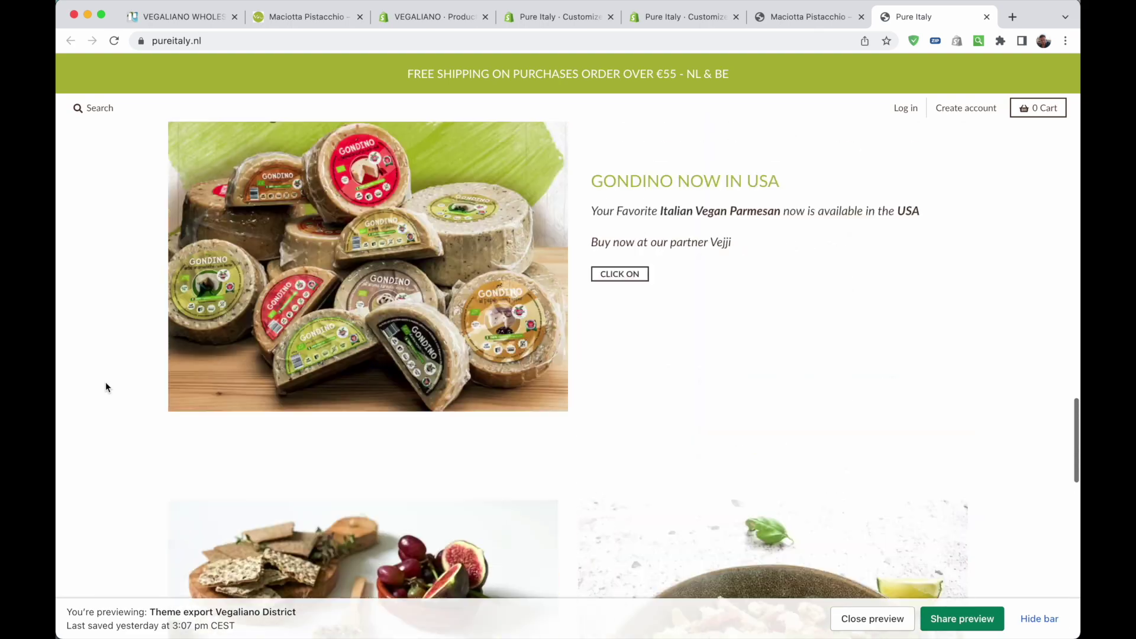
click(180, 226)
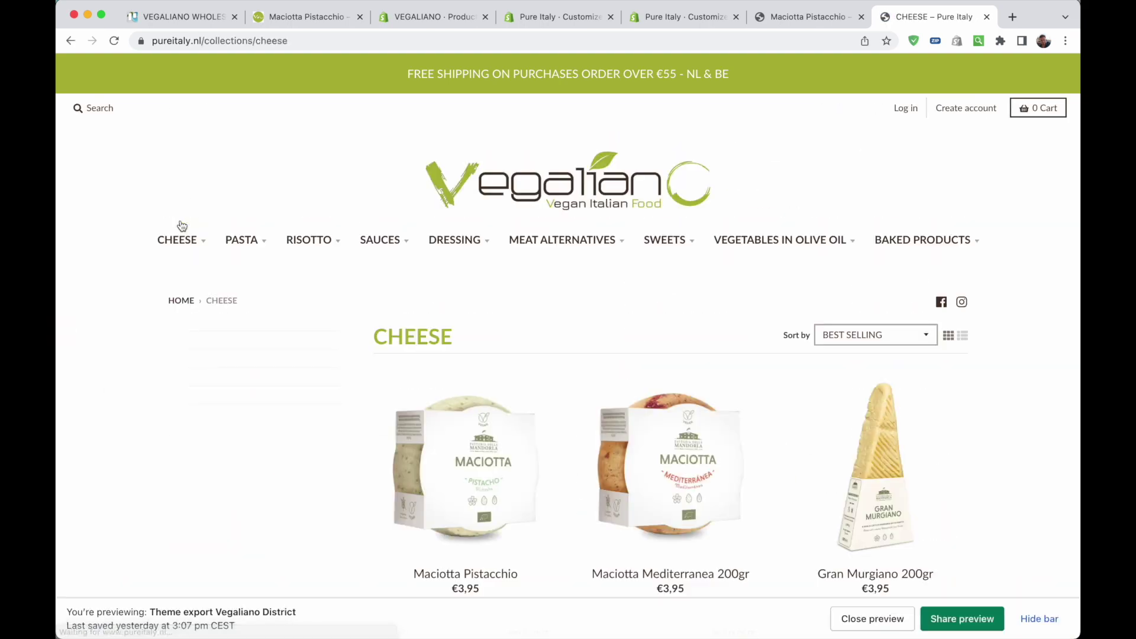
scroll(700, 351, down, 3)
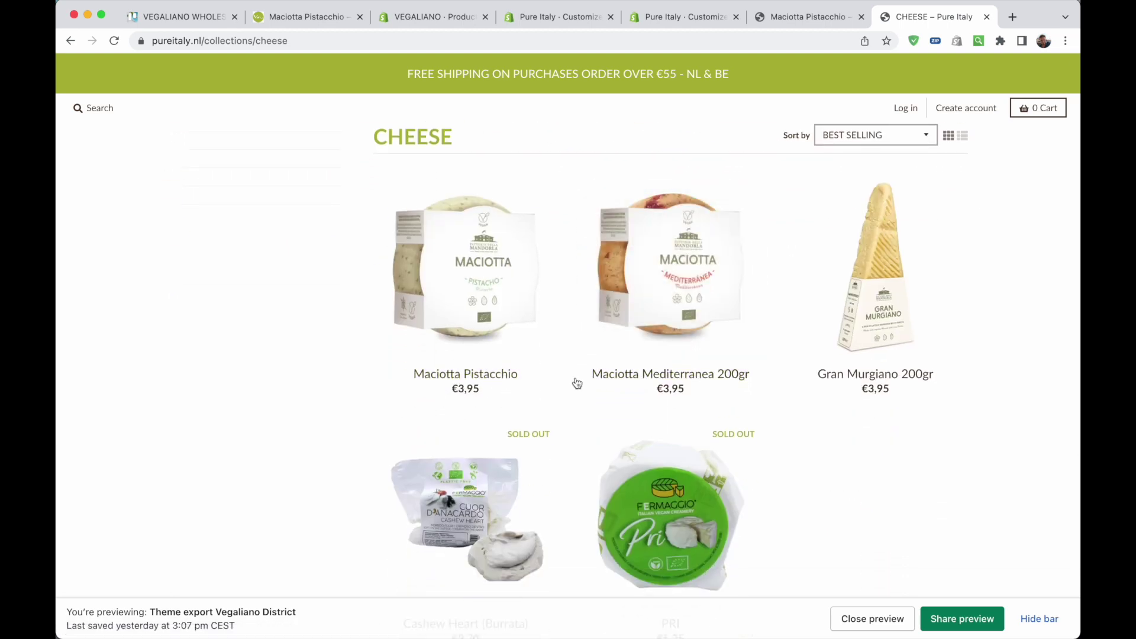
click(484, 307)
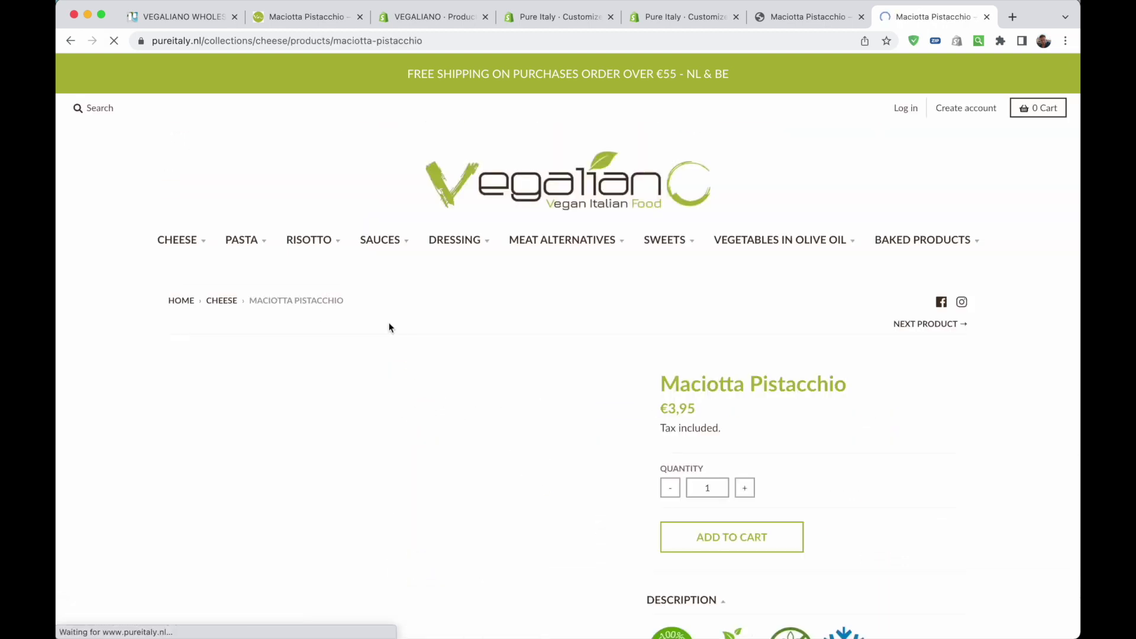
scroll(861, 399, down, 2)
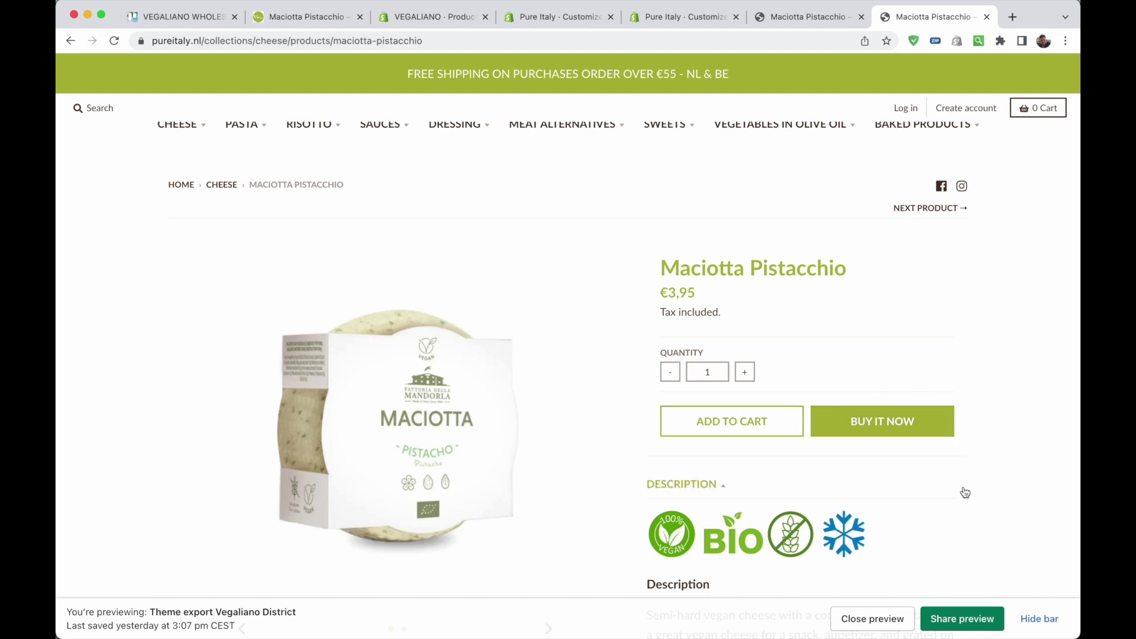
scroll(1026, 373, down, 3)
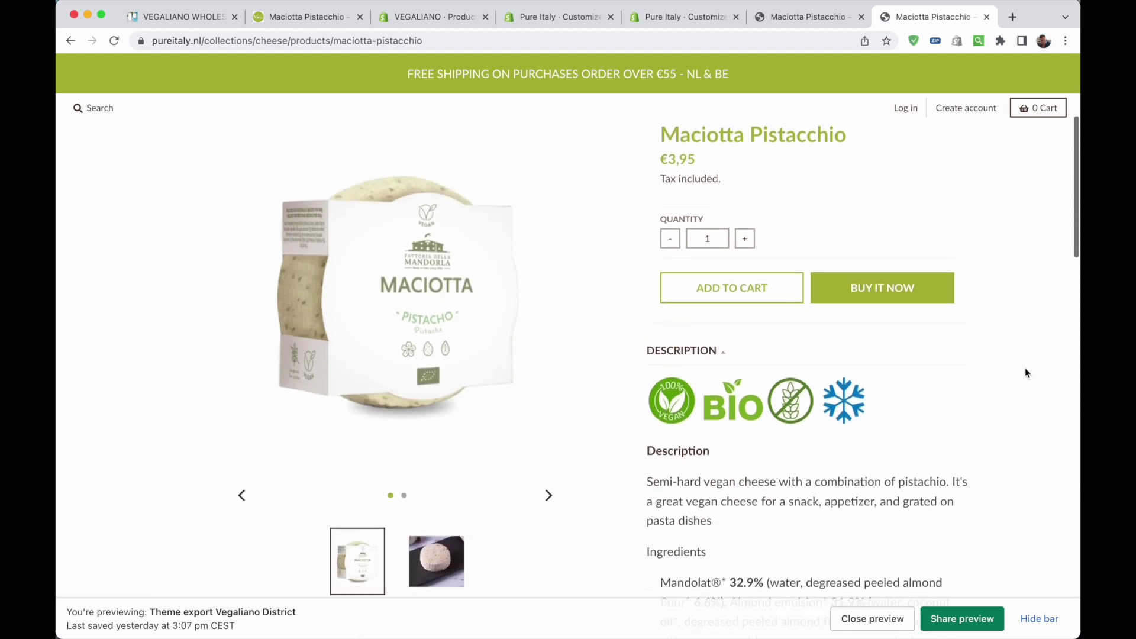
scroll(983, 281, up, 2)
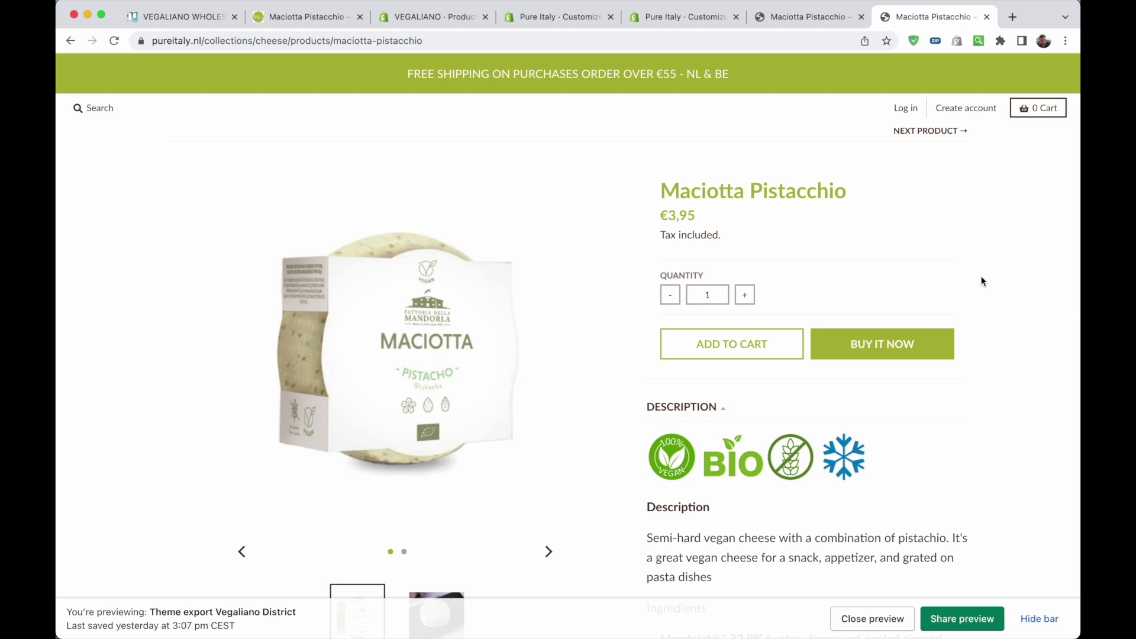
scroll(982, 282, up, 1)
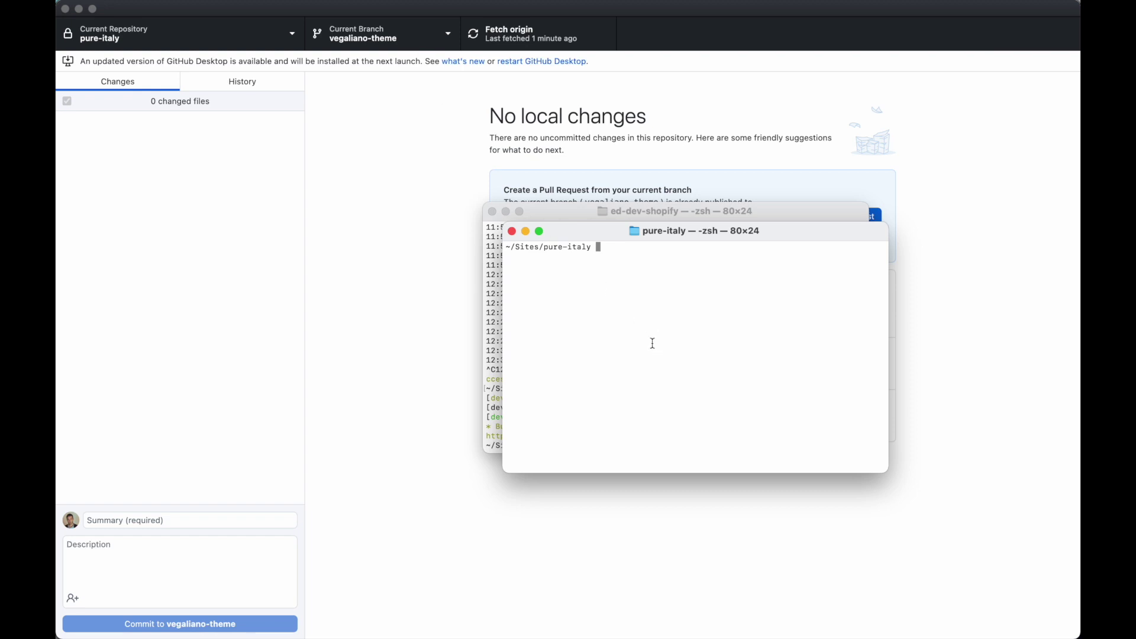
Download the development theme with 'theme download --env development'
text(theme download --env development)
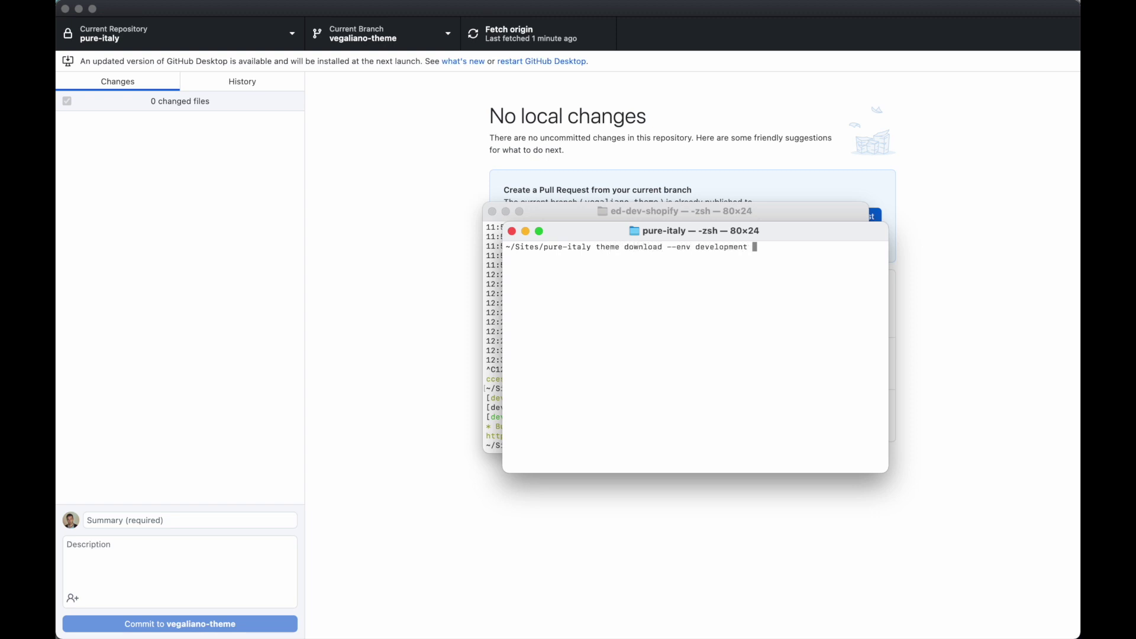
key(Return)
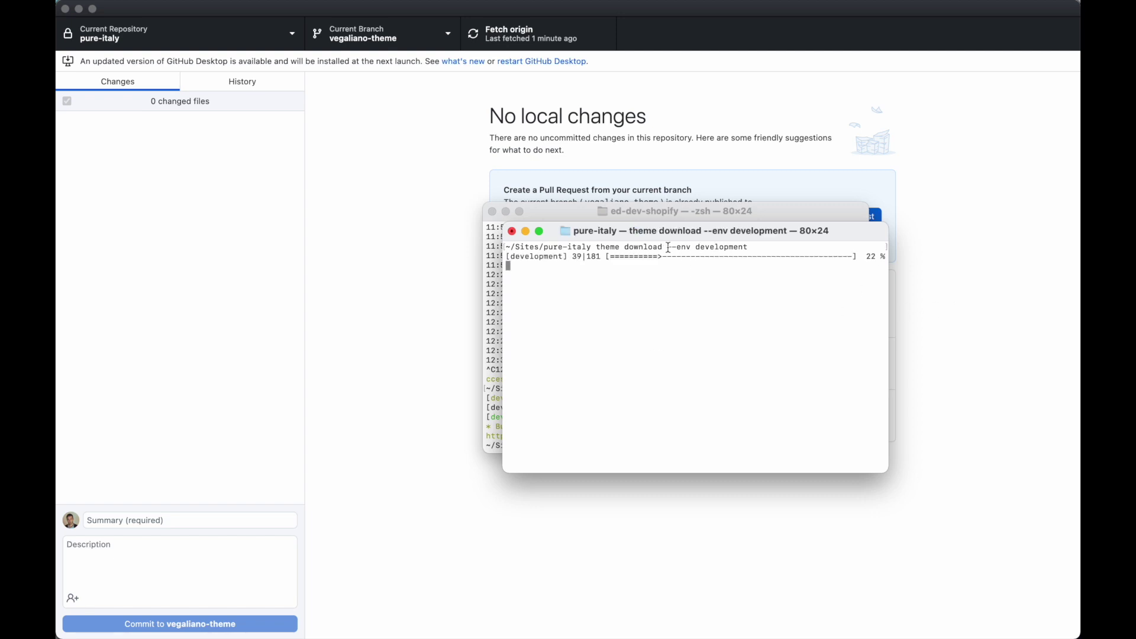
drag(668, 248, 740, 248)
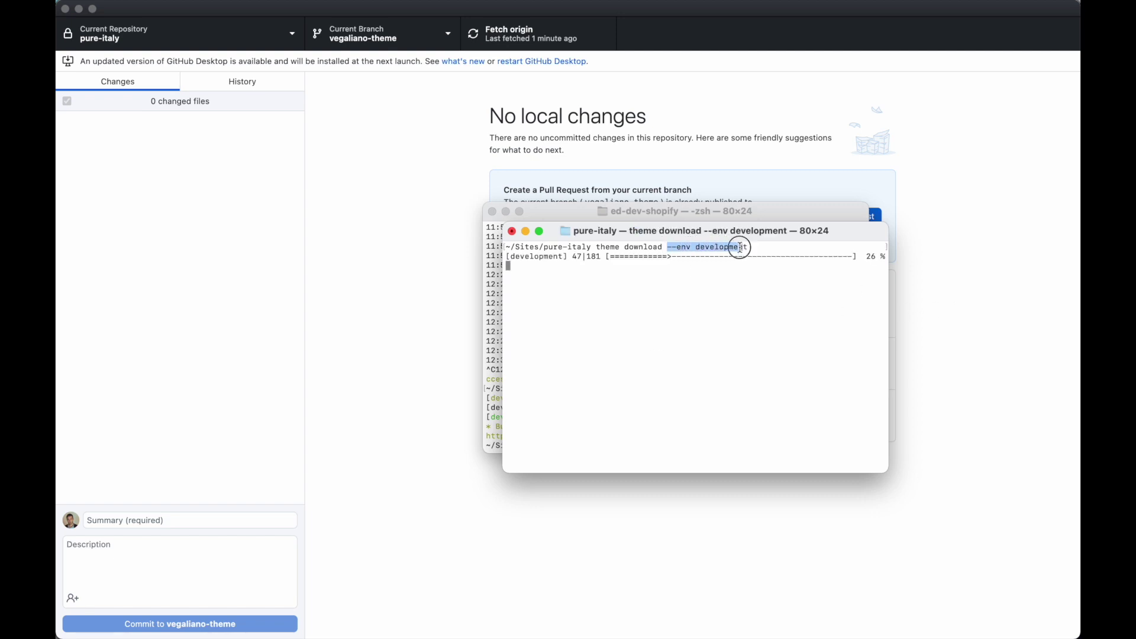
click(740, 247)
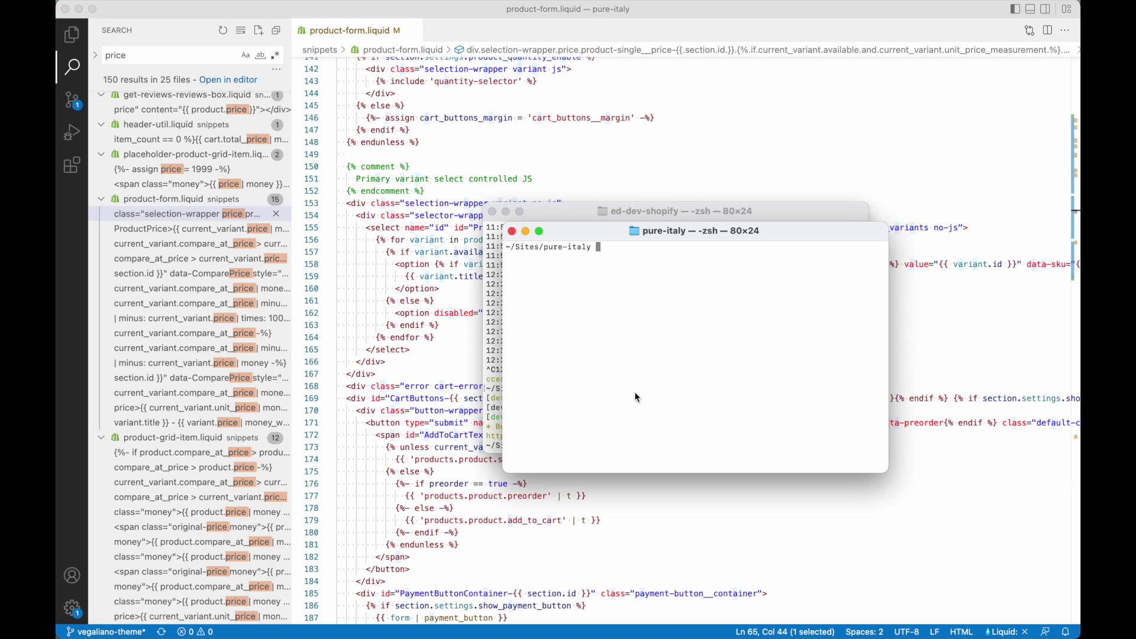
Start 'theme watch --env development' and return to the product page
text(theme watch --env development)
key(Return)
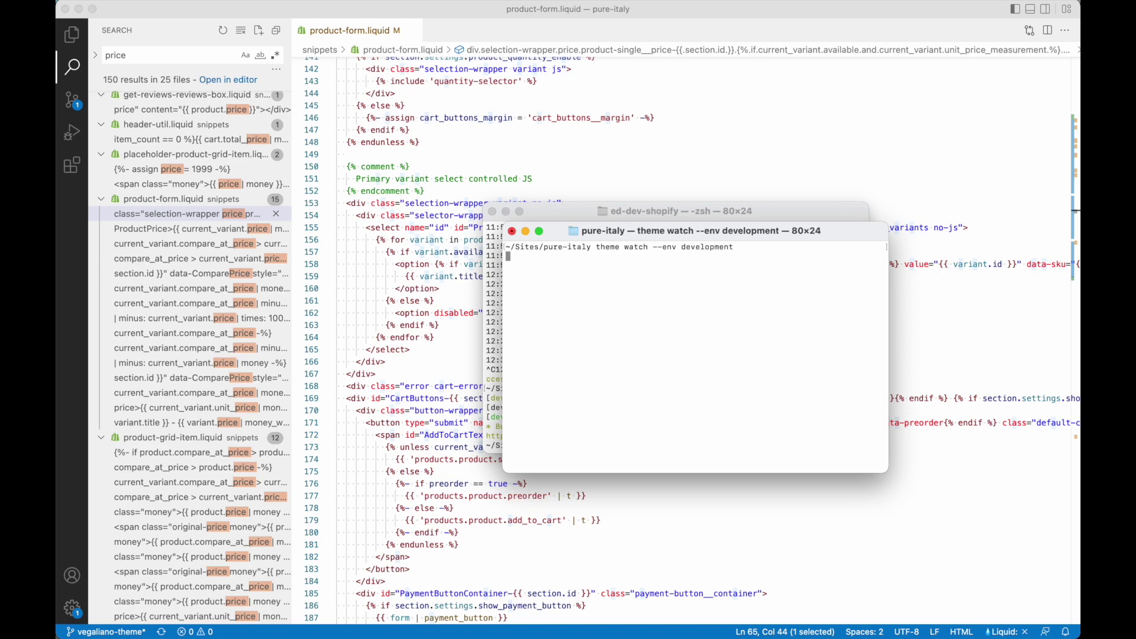
click(477, 361)
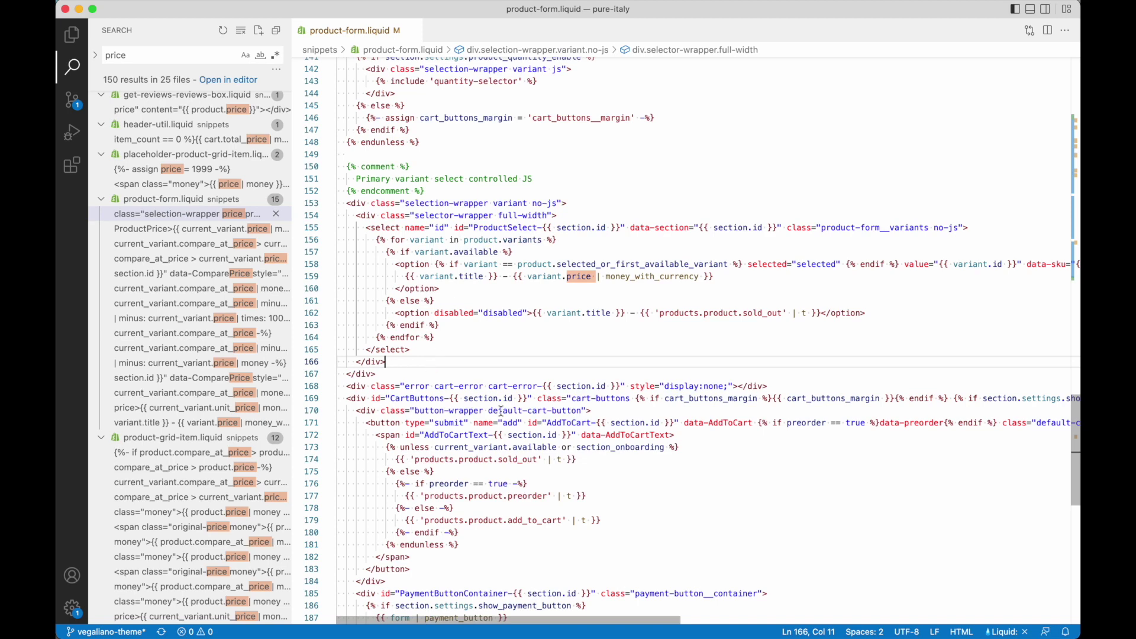
key(super+Tab)
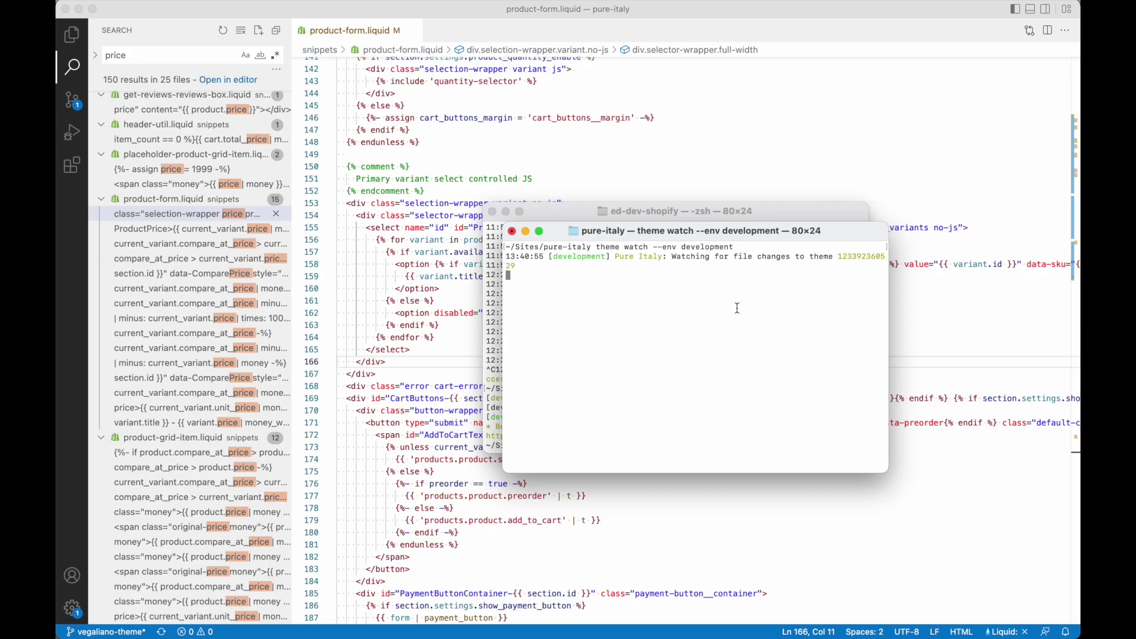
key(super+Tab)
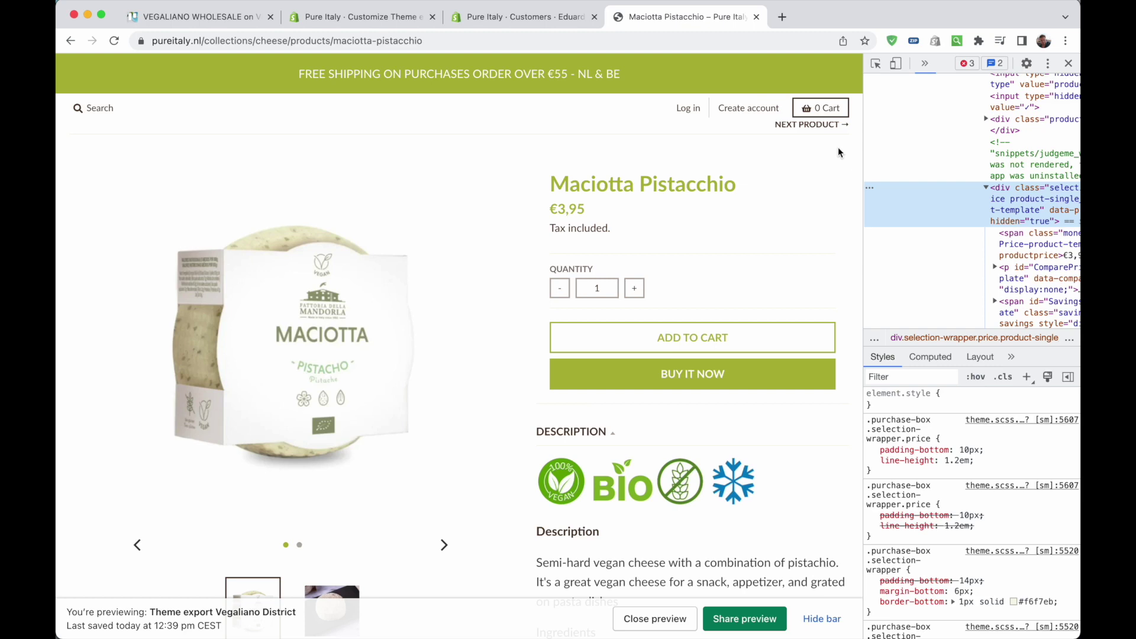
Inspect the product page's price element in Chrome DevTools
key(super+Tab)
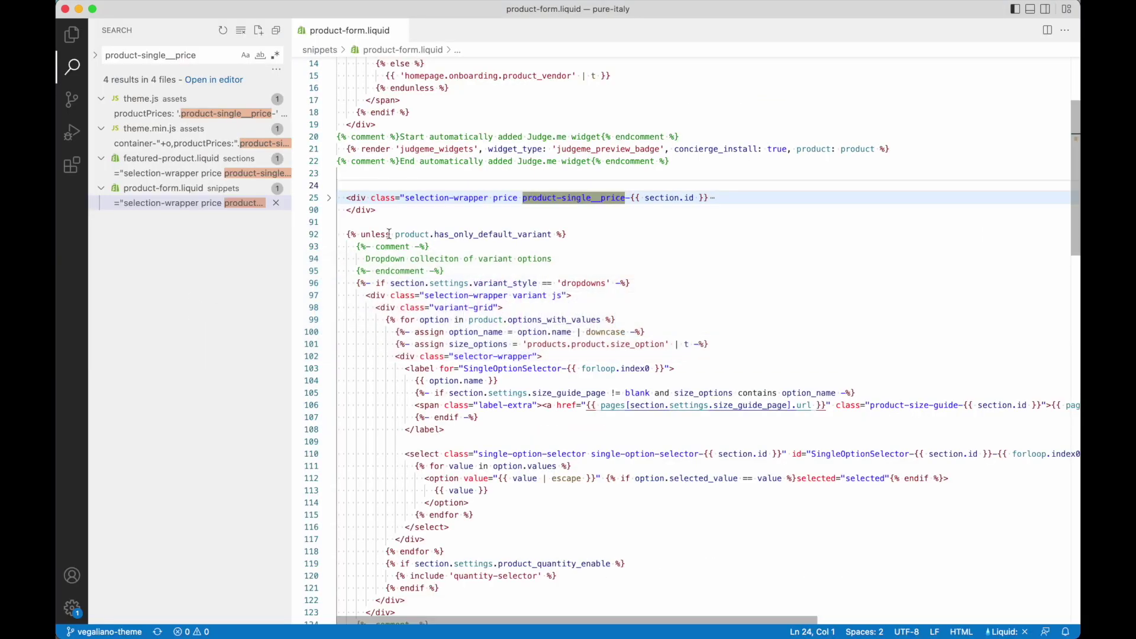
key(super+Tab)
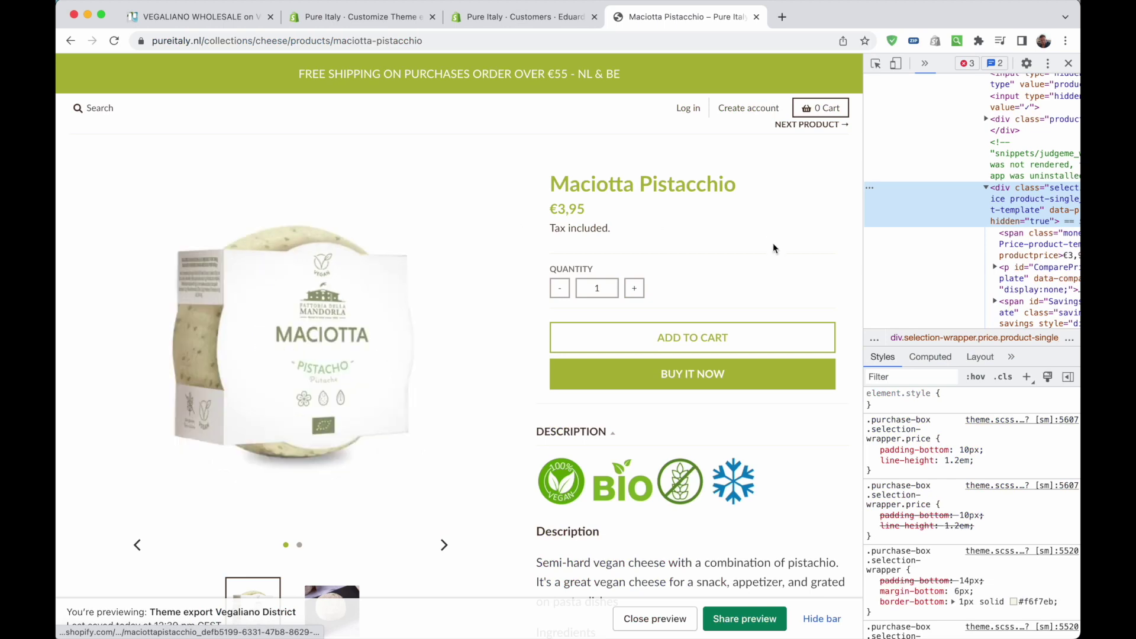
click(878, 66)
click(623, 212)
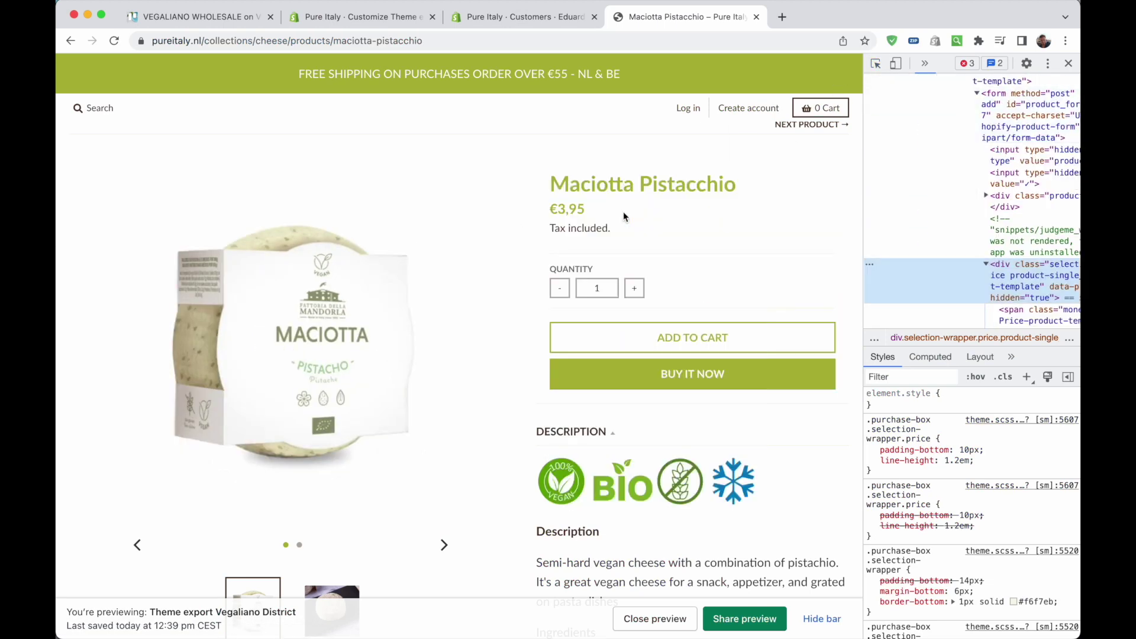
scroll(987, 258, down, 2)
scroll(987, 258, right, 2)
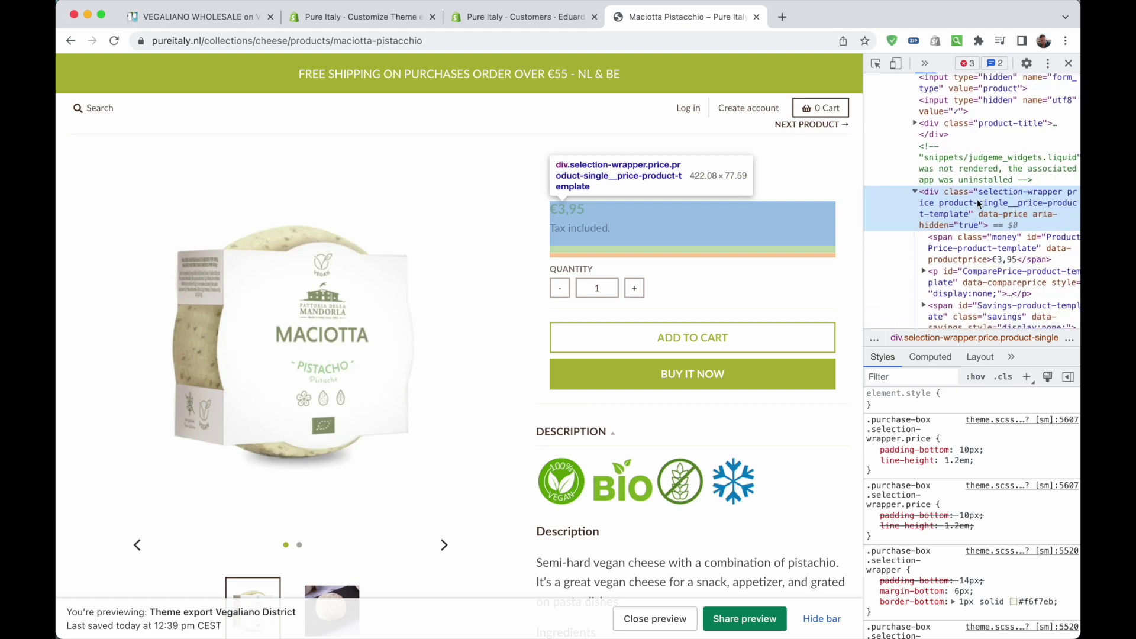
Close product-form.liquid and search the whole project for 'price_'
key(super+Tab)
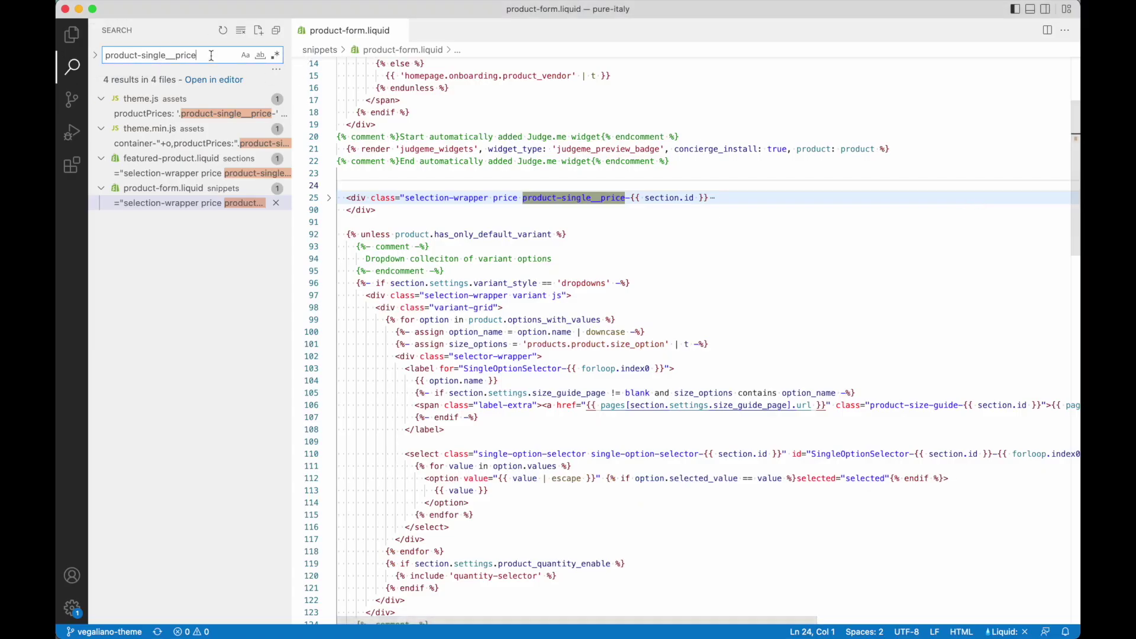
key(super+a)
key(BackSpace)
click(72, 35)
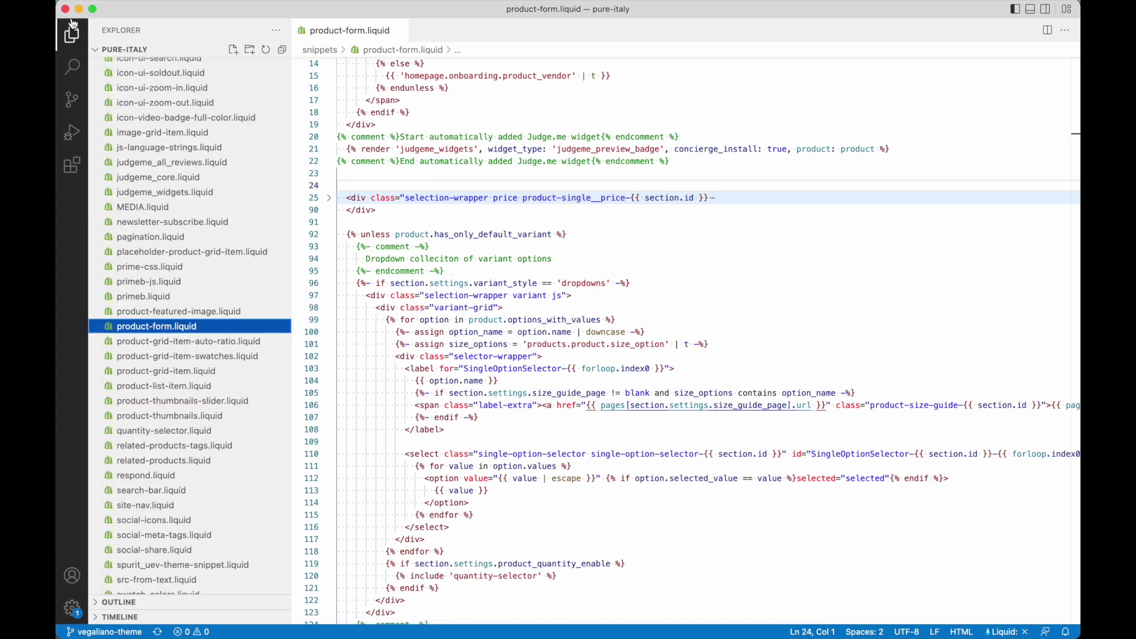
scroll(481, 168, up, 2)
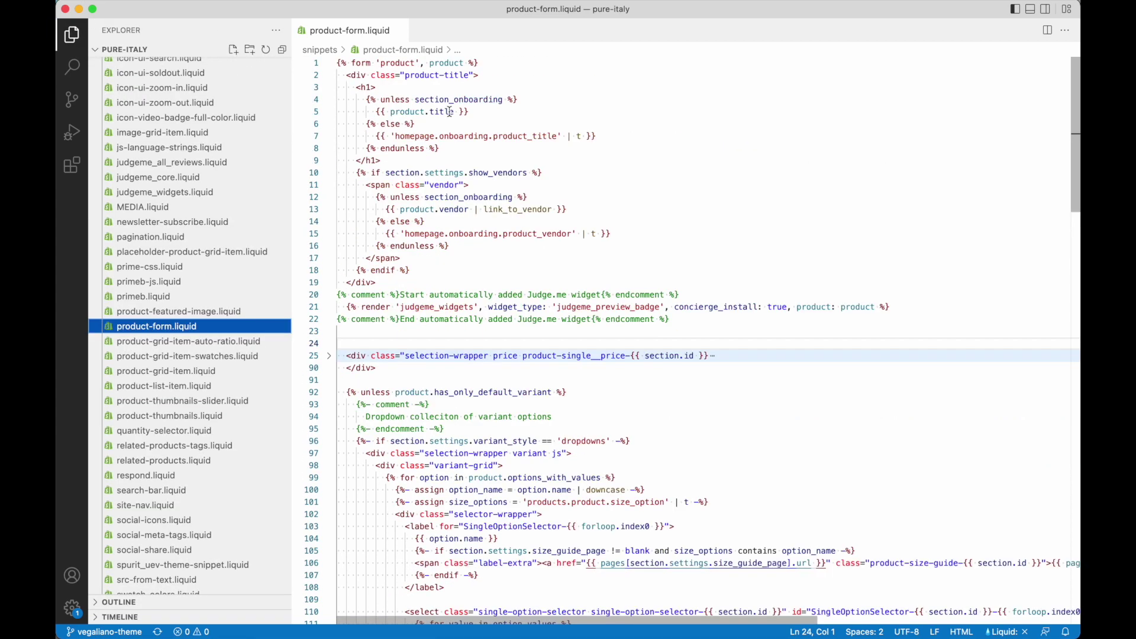
key(super+w)
key(super+shift+f)
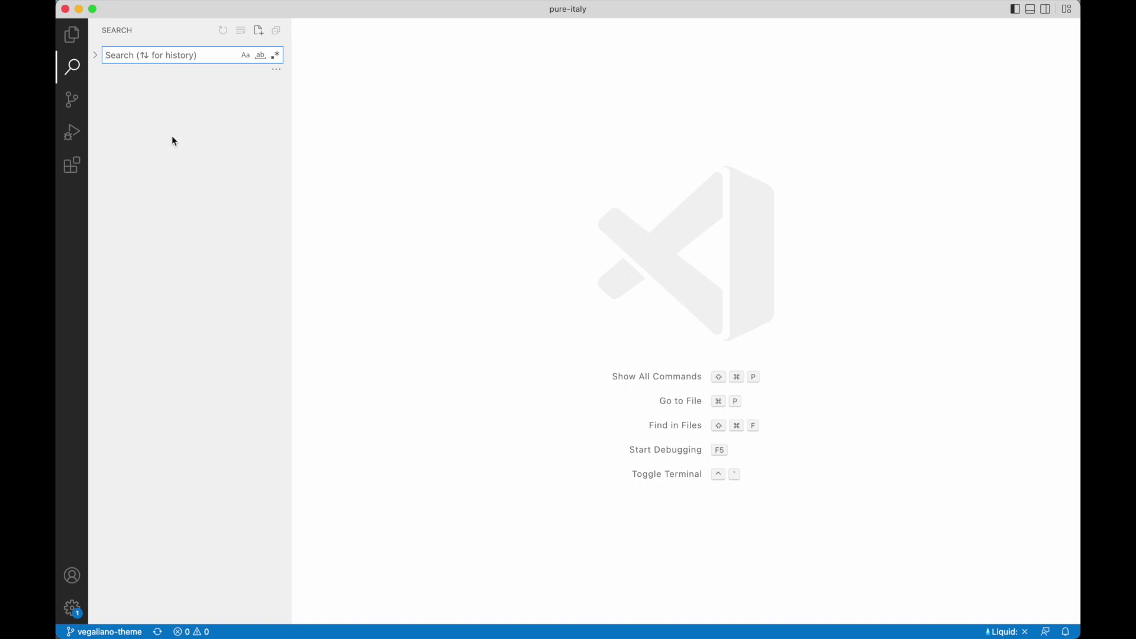
text(price)
text(_)
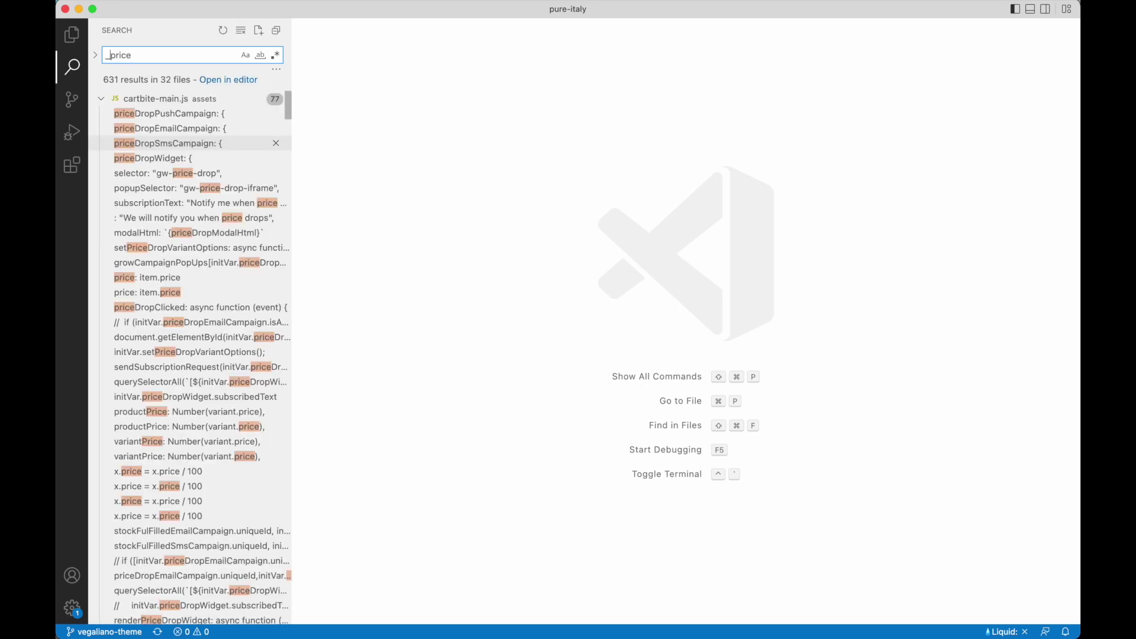
Open product-form.liquid at the price wrapper match from the search results
scroll(193, 220, down, 10)
scroll(193, 221, down, 15)
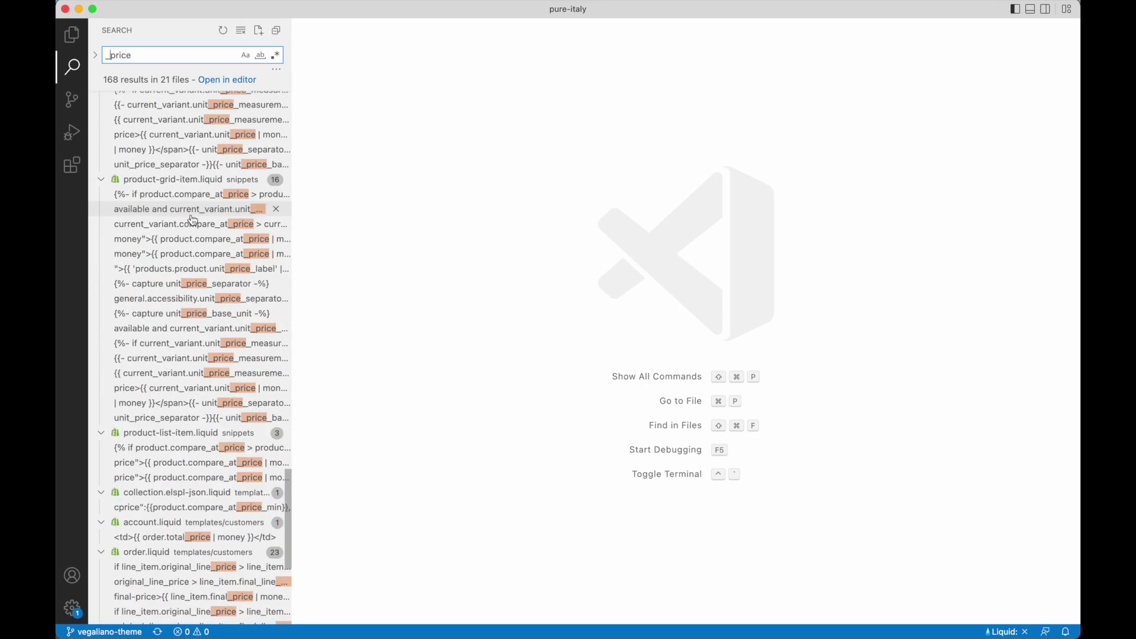
scroll(193, 220, down, 3)
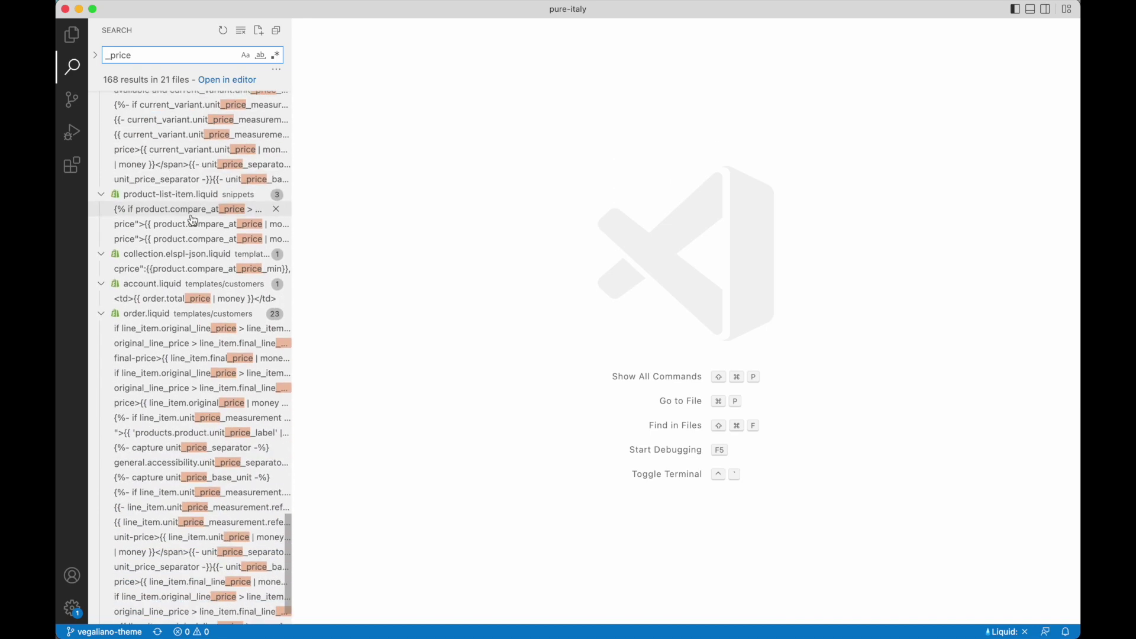
scroll(193, 220, up, 20)
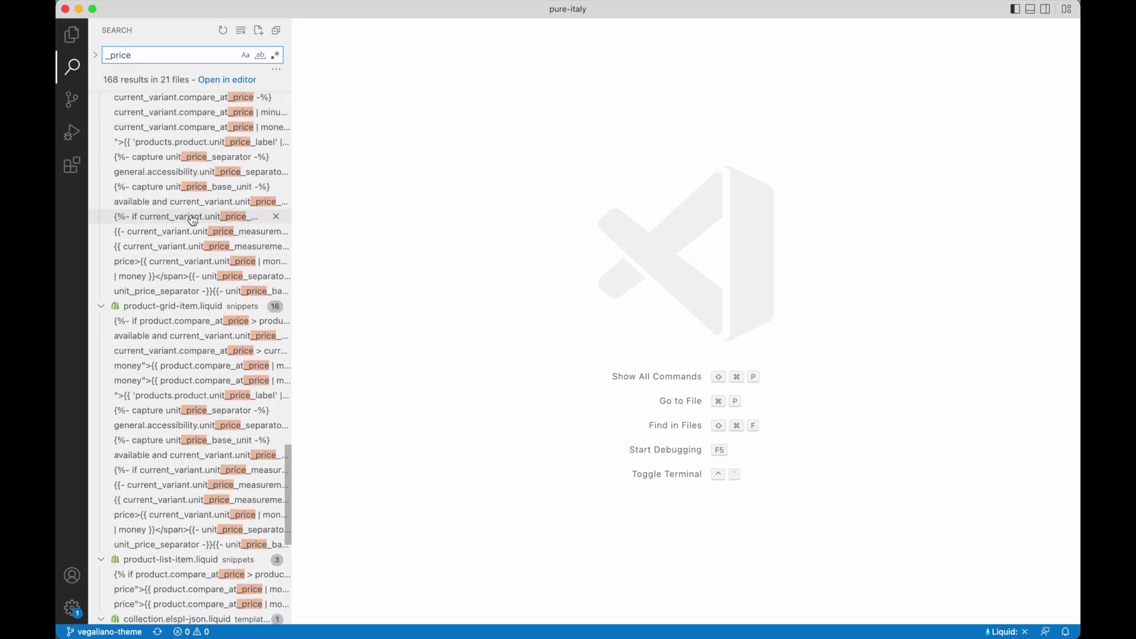
scroll(193, 221, up, 3)
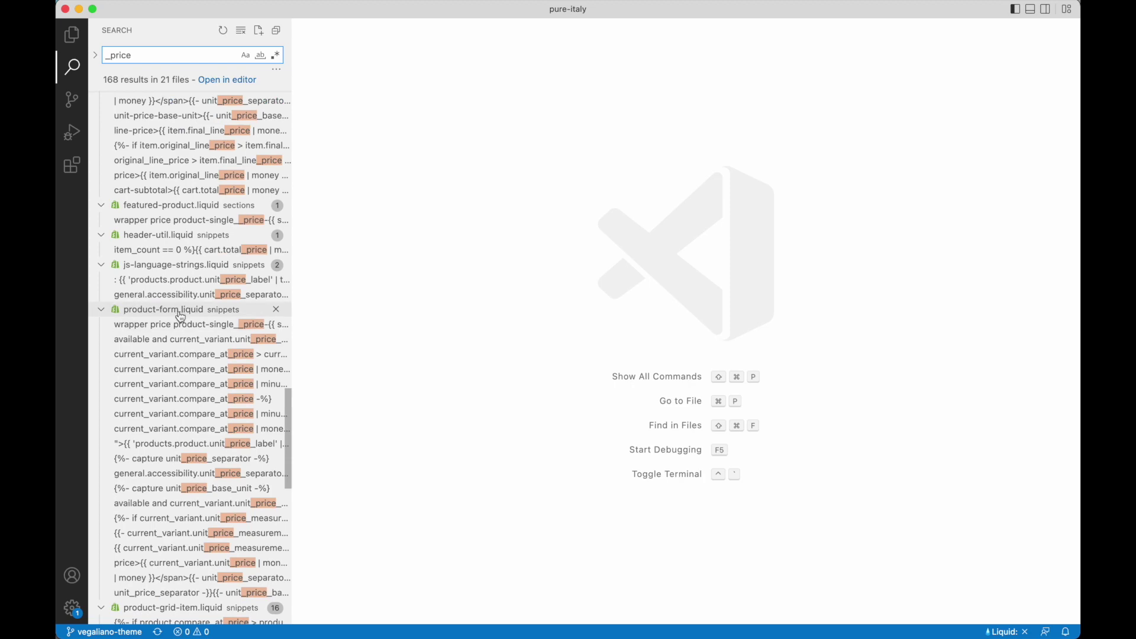
scroll(176, 220, up, 8)
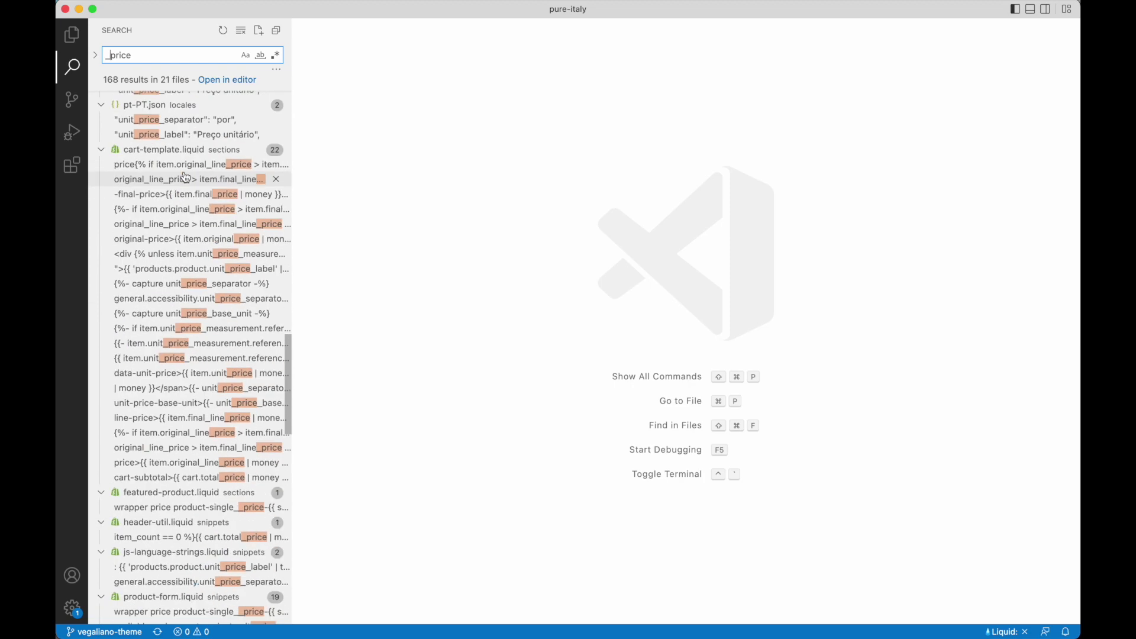
scroll(176, 220, down, 7)
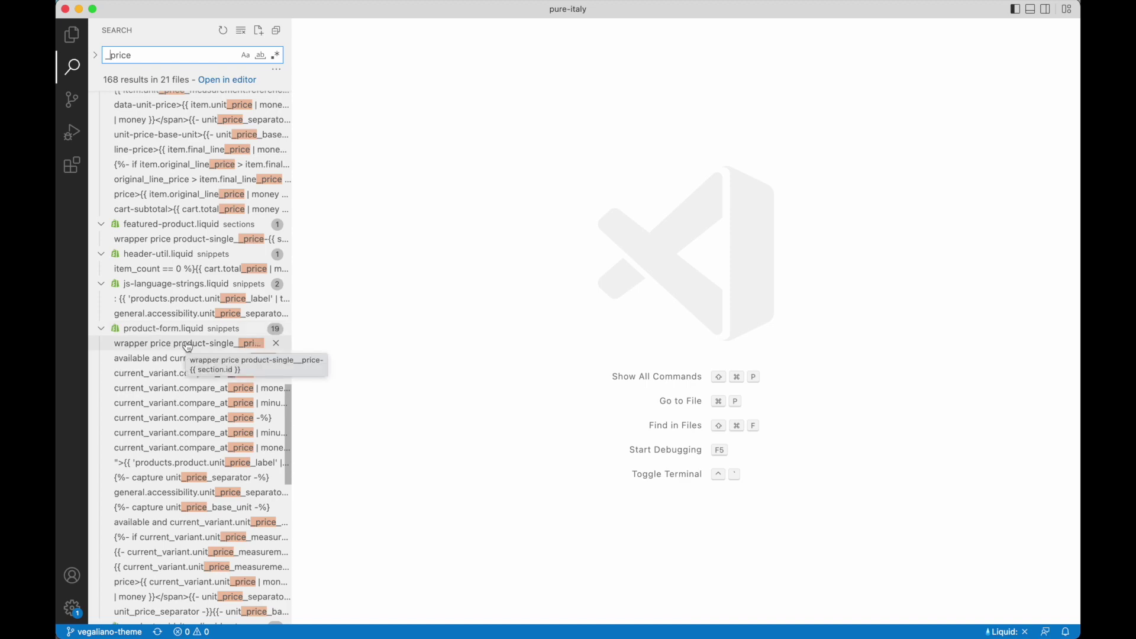
click(188, 346)
Compare the price div in product-form.liquid with the inspector markup, placing the caret before it
click(424, 354)
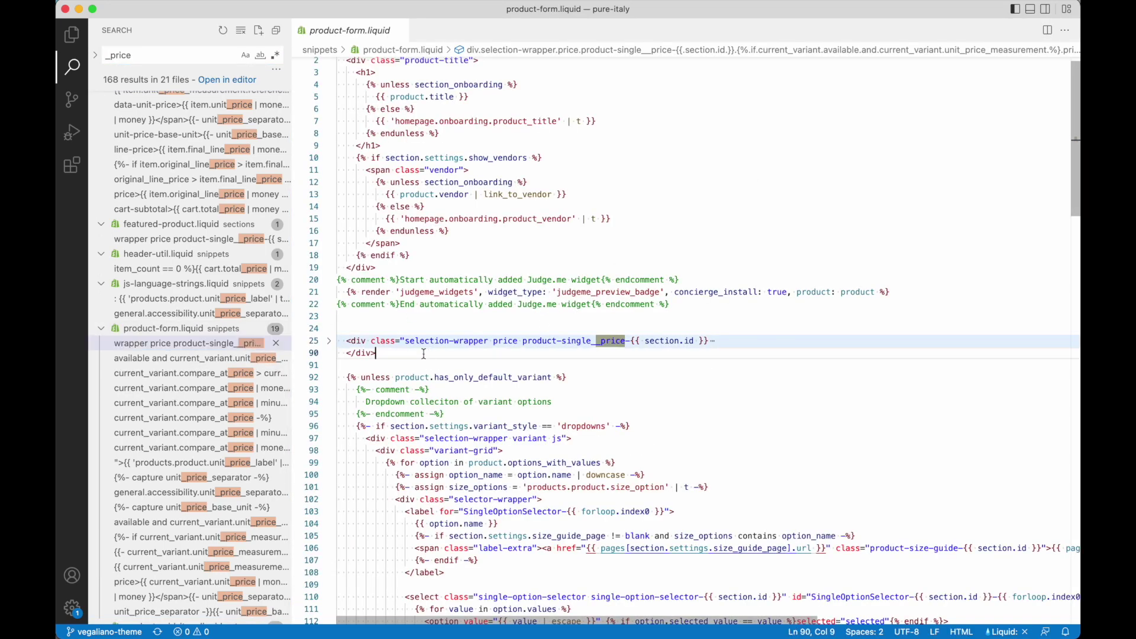
scroll(378, 355, up, 1)
click(329, 358)
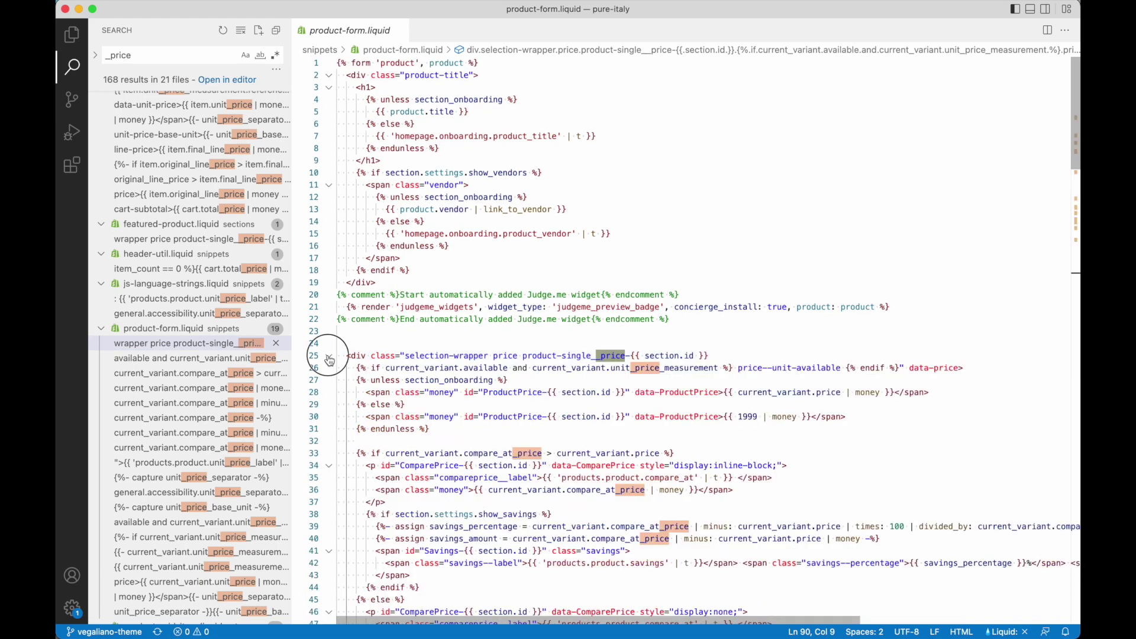
click(329, 360)
key(super+Tab)
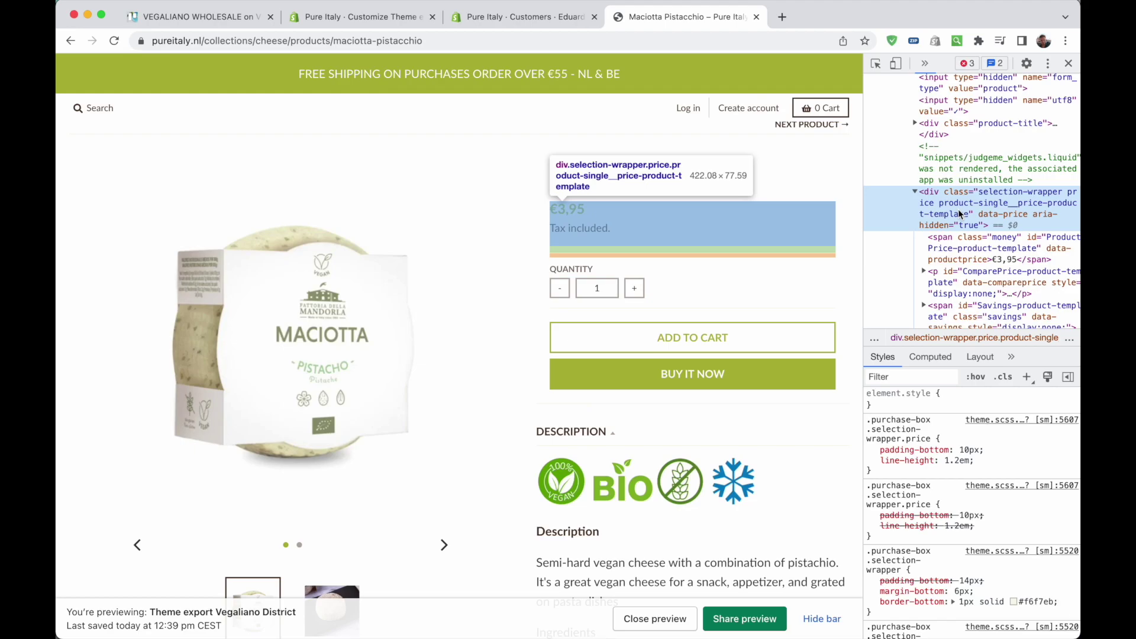
key(super+Tab)
click(347, 356)
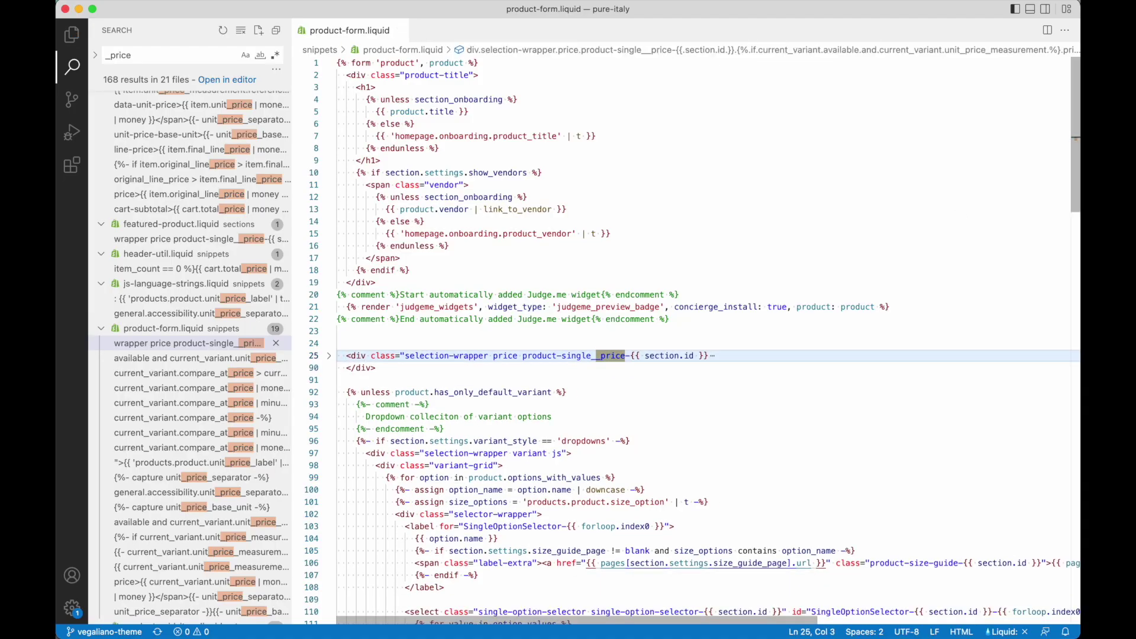
key(super+Tab)
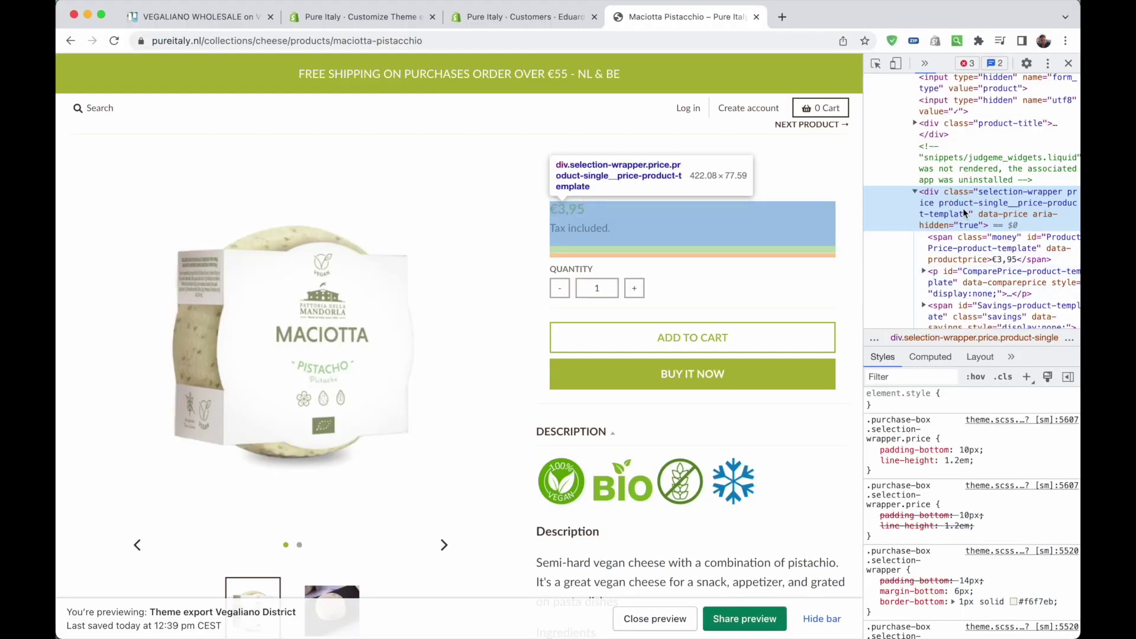
key(Left)
key(Down)
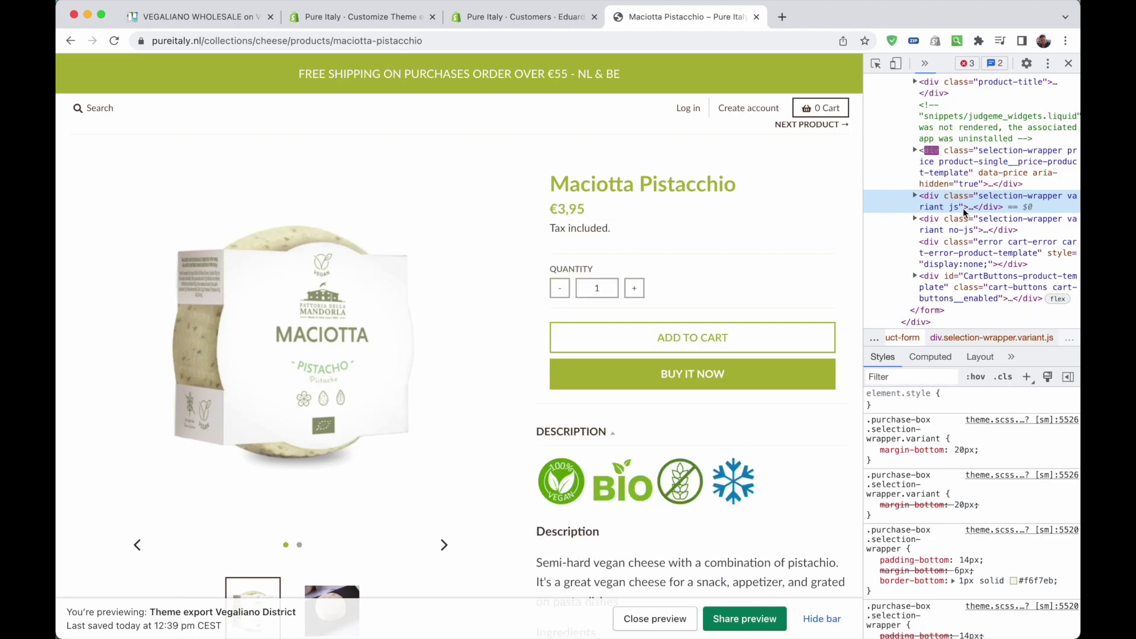
key(super+Tab)
Insert an {% if customer %} snippet above the price div and cut its {% endif %}
text(if)
key(Tab)
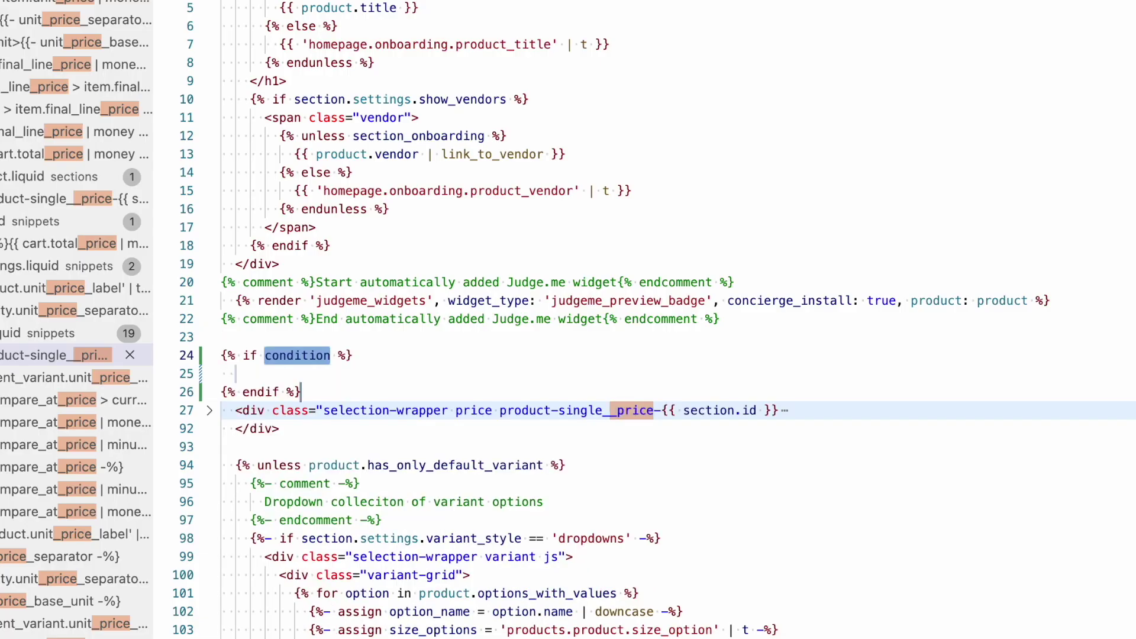
text(customer)
key(Tab)
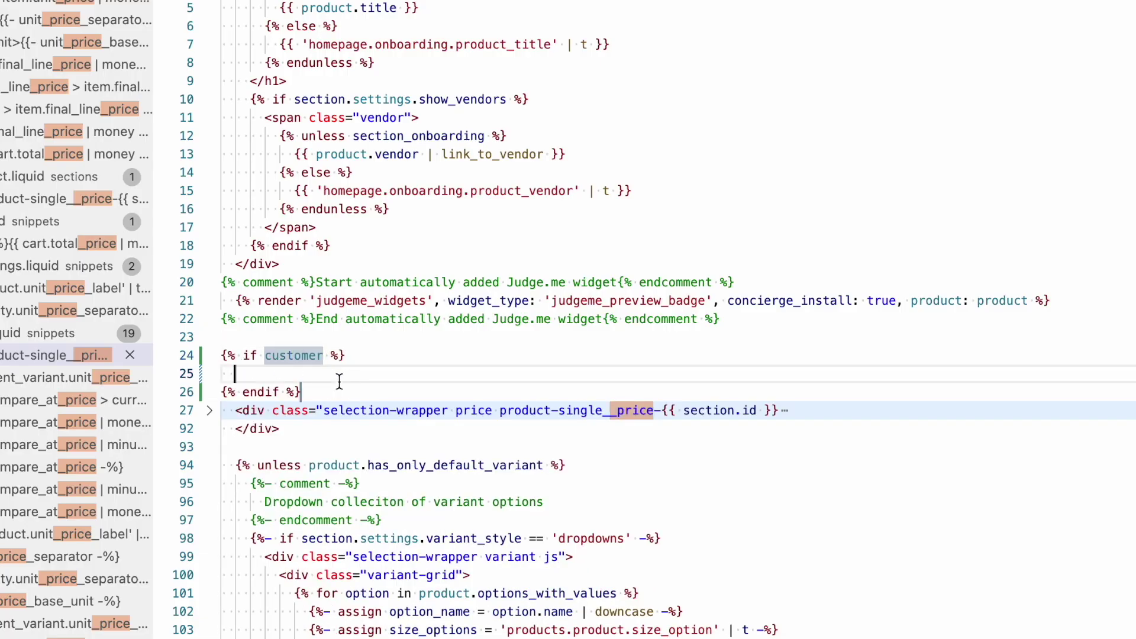
key(Tab)
key(shift+super+Left)
key(super+x)
Paste {% endif %} below the price div's closing tag and reformat the block
key(Down)
key(Down)
key(Down)
key(super+v)
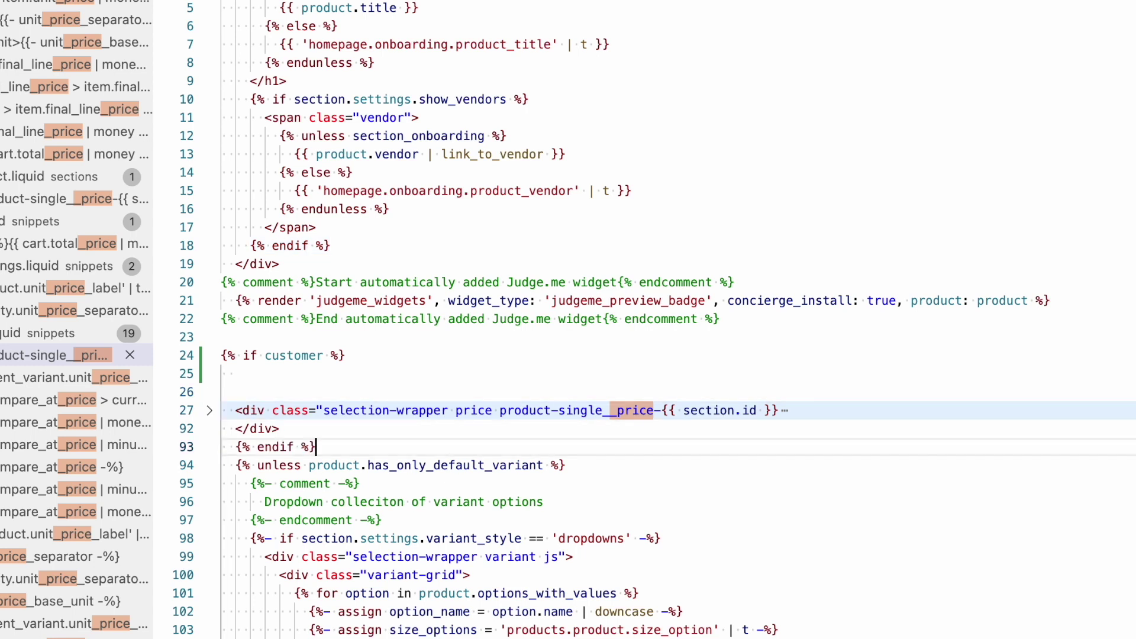
key(shift+alt+f)
key(Return)
key(Return)
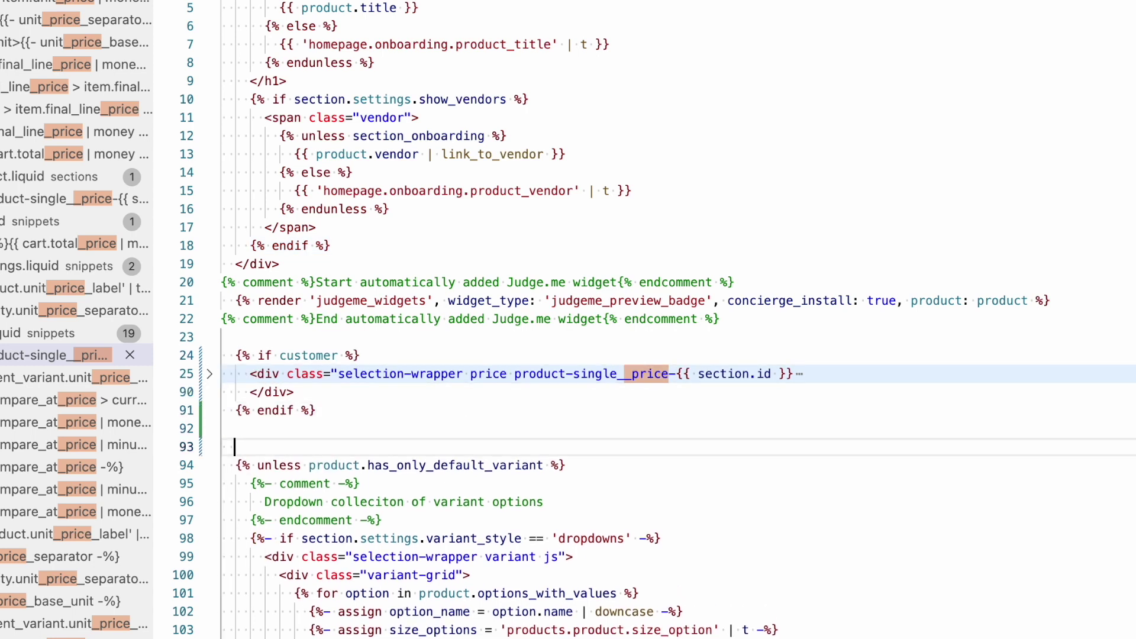
click(353, 355)
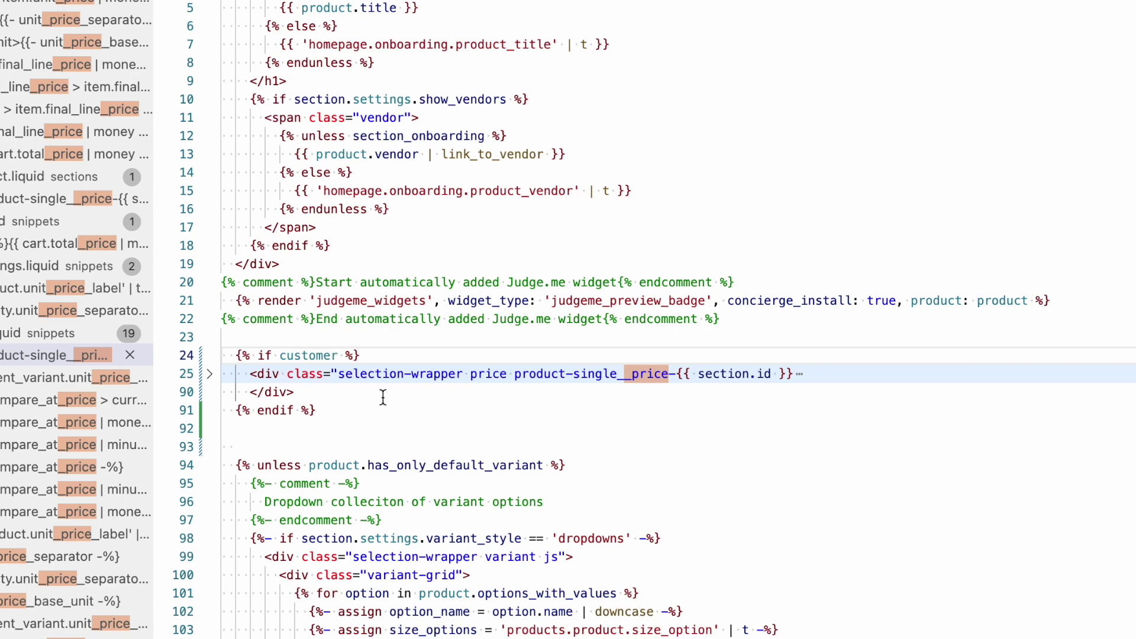
key(super+Tab)
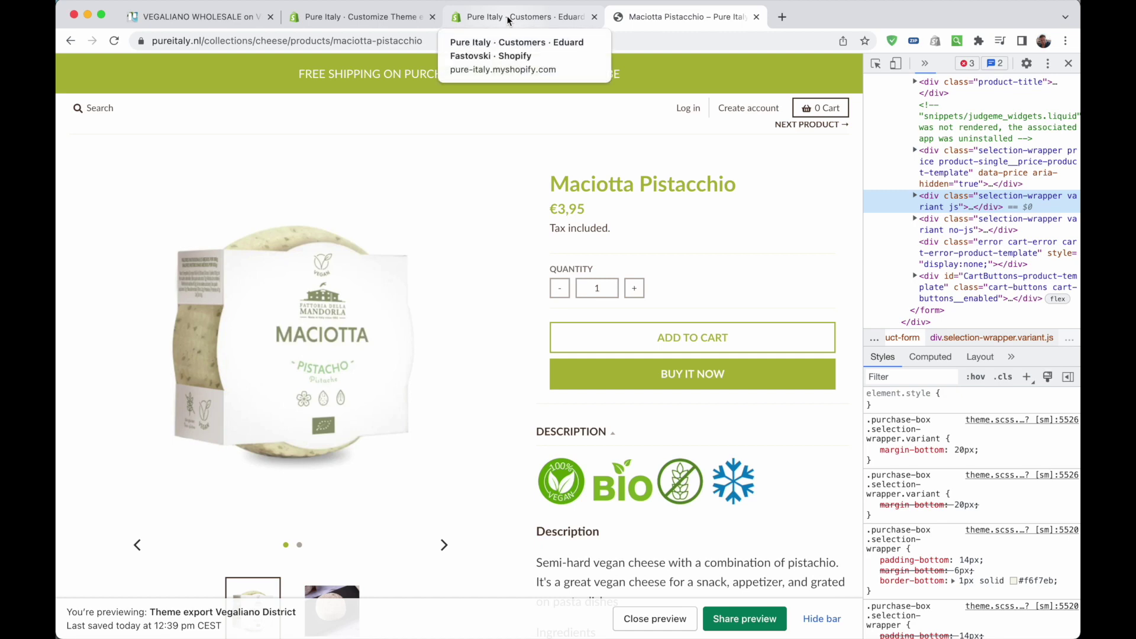
Find 'wholesale' in the customer's Tags card and tick the wholesale tag
click(507, 15)
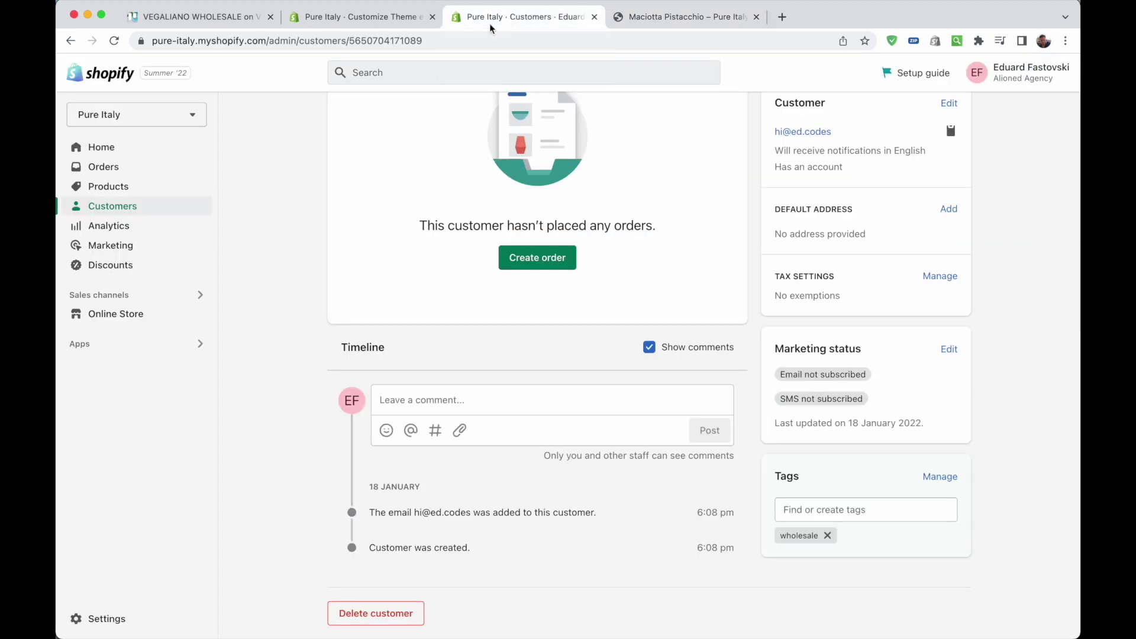
scroll(247, 223, up, 3)
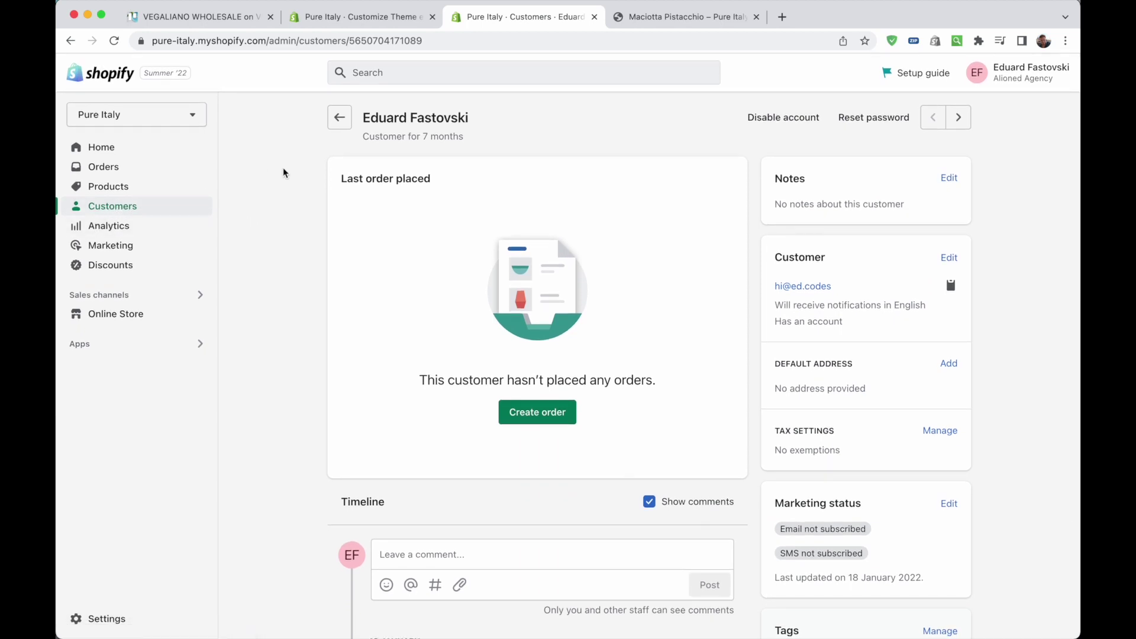
scroll(282, 172, down, 5)
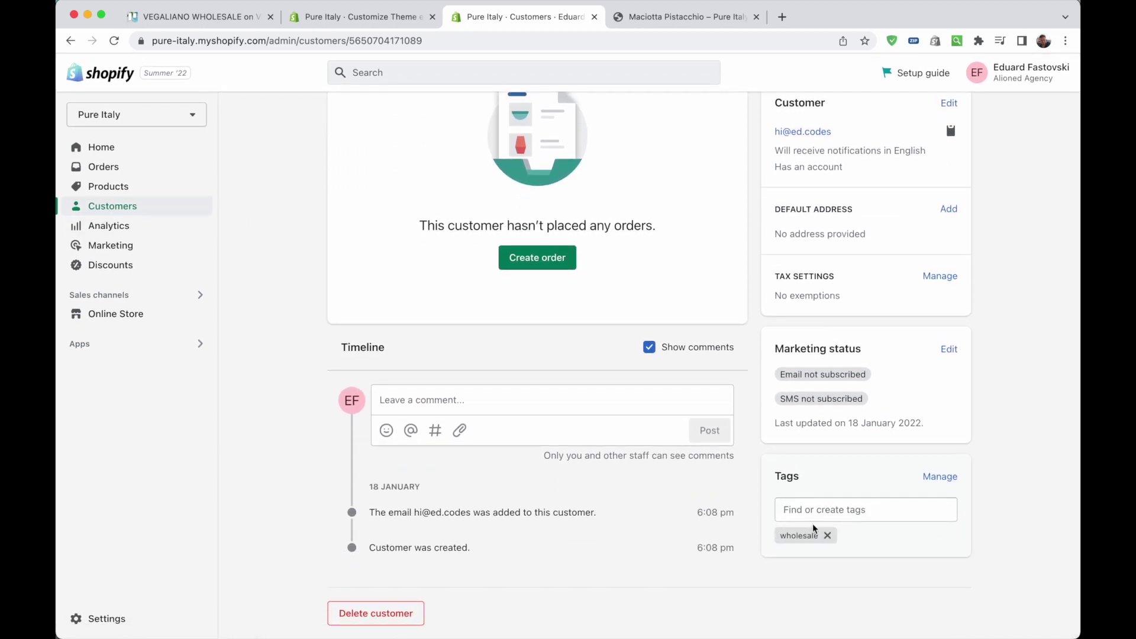
click(824, 516)
text(wholesale)
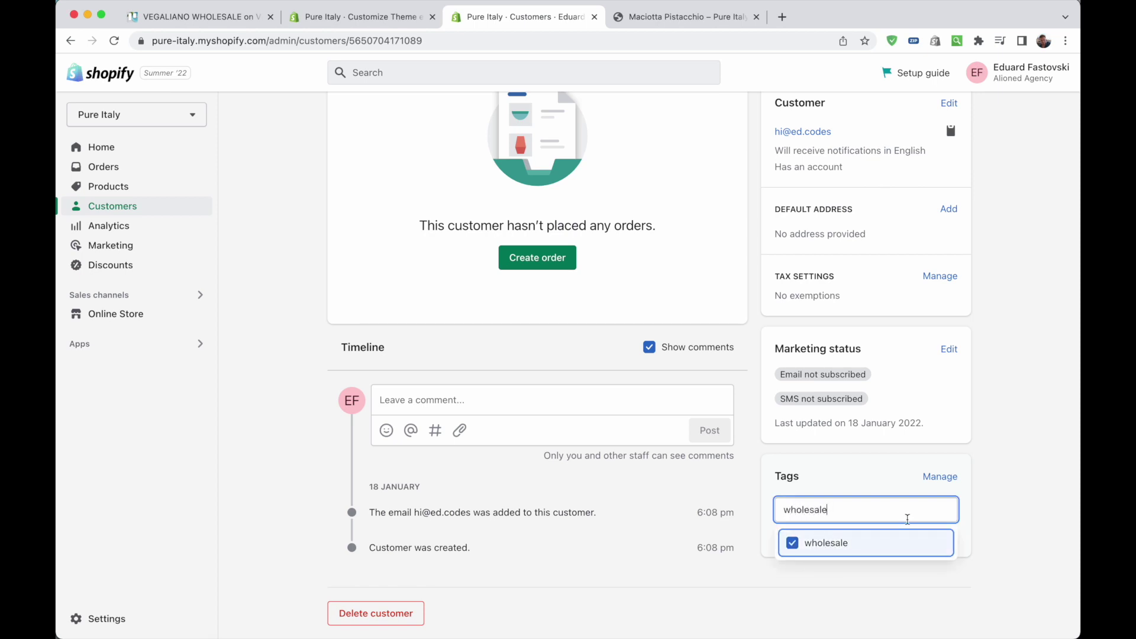
click(1007, 499)
scroll(472, 426, up, 3)
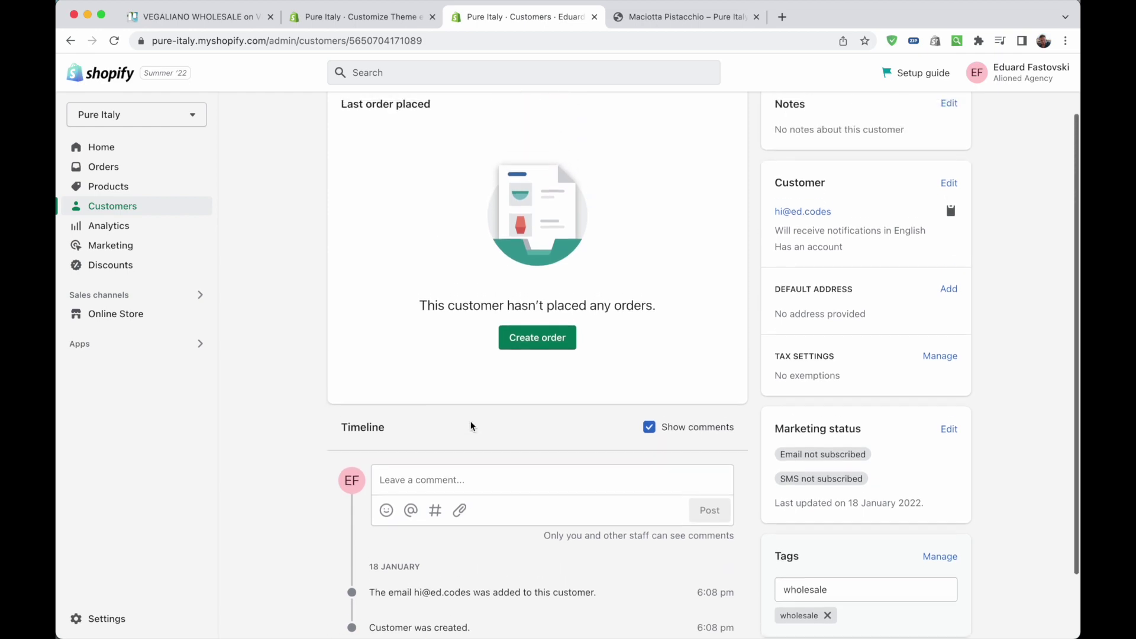
scroll(470, 426, down, 3)
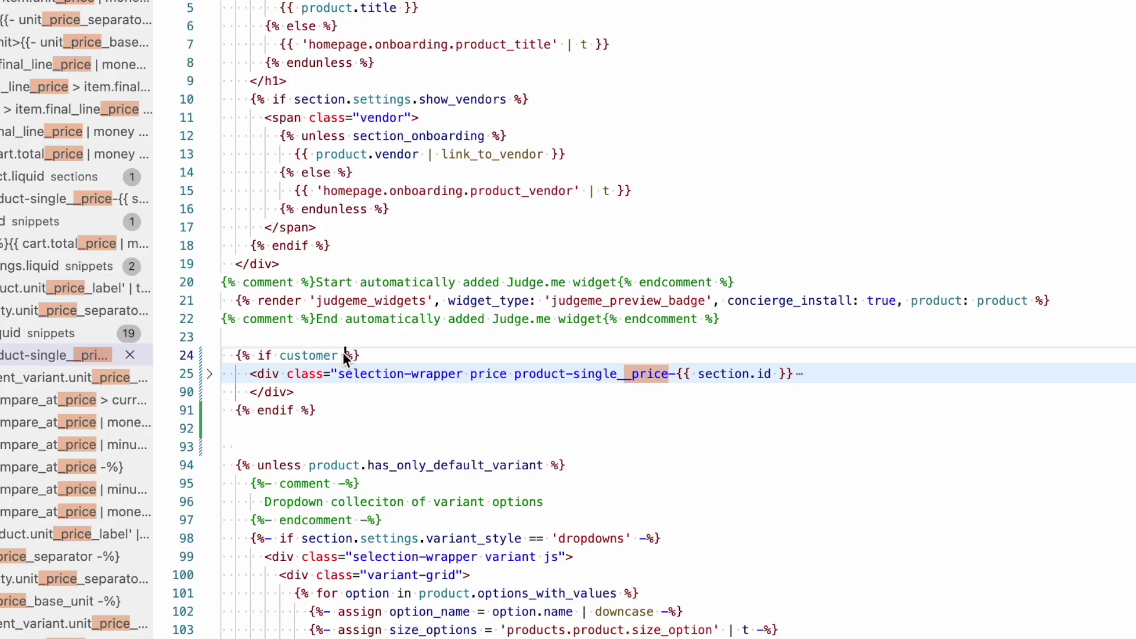
Extend the price condition with "and customer.tags contains 'wholesale'"
text(and )
text(customer.tags co)
text(ntains ')
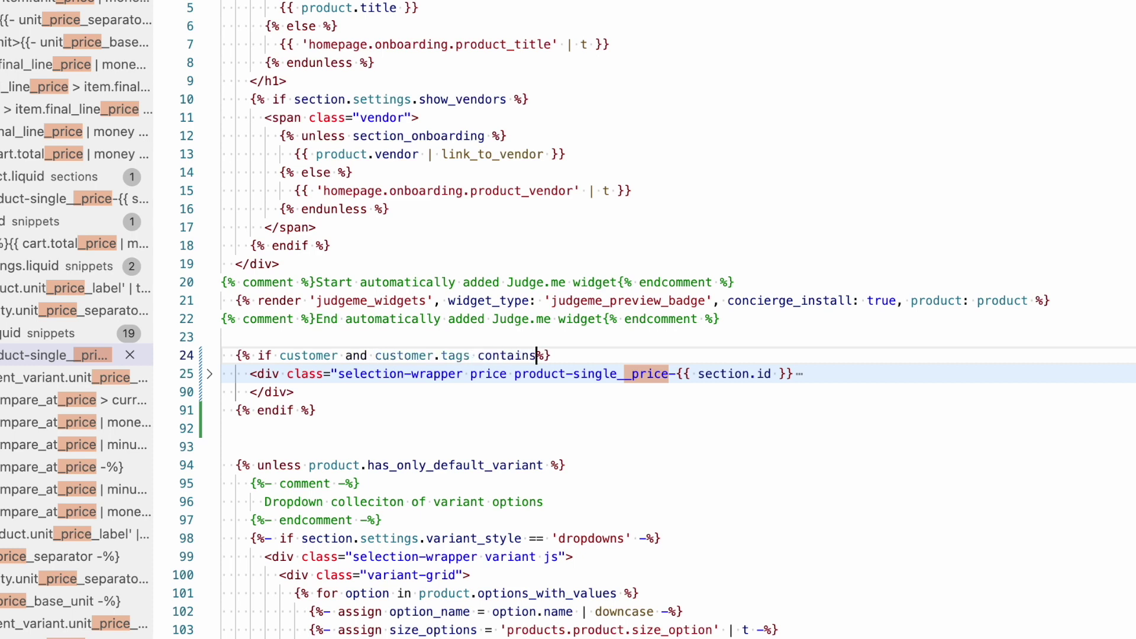
text(wholesale')
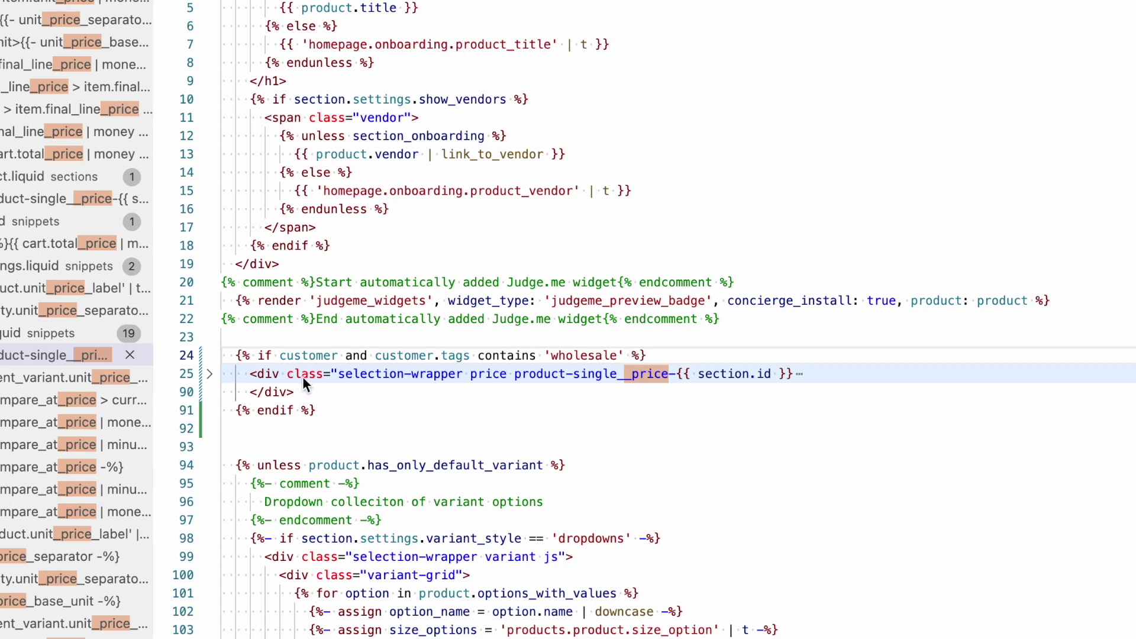
click(346, 400)
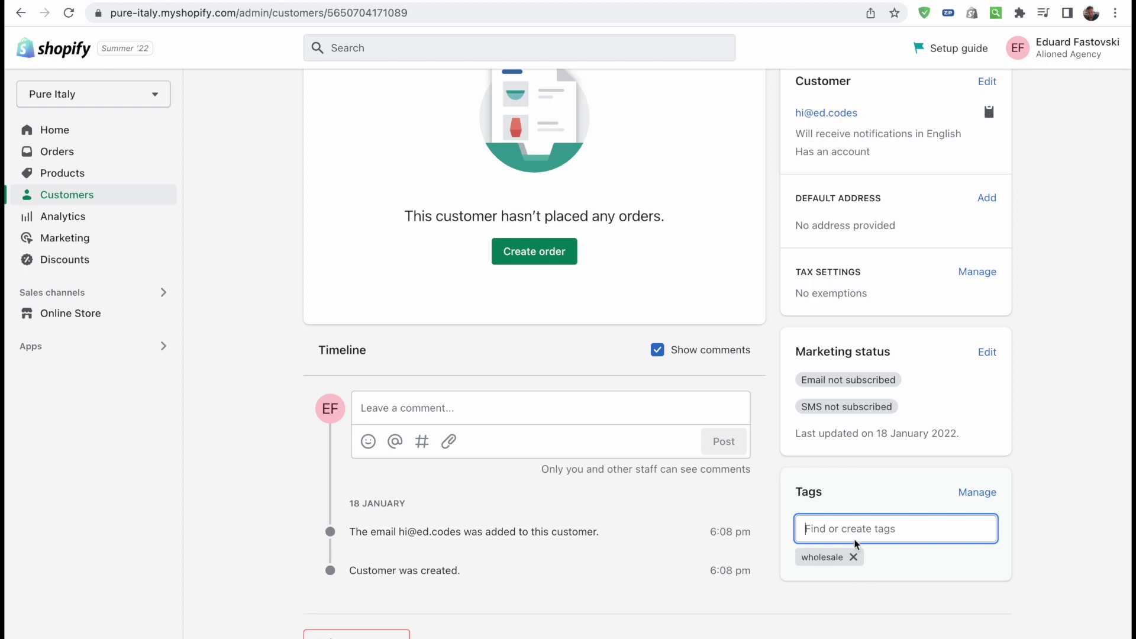
Remove the wholesale tag from the customer's Tags card and save the record
click(853, 557)
scroll(848, 339, up, 3)
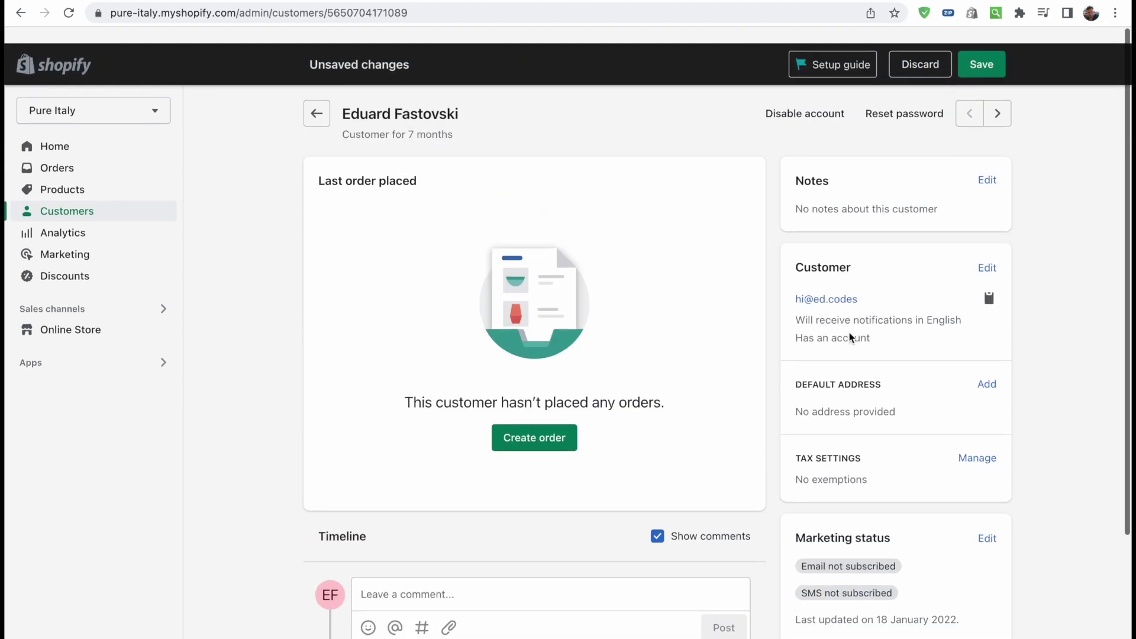
click(982, 51)
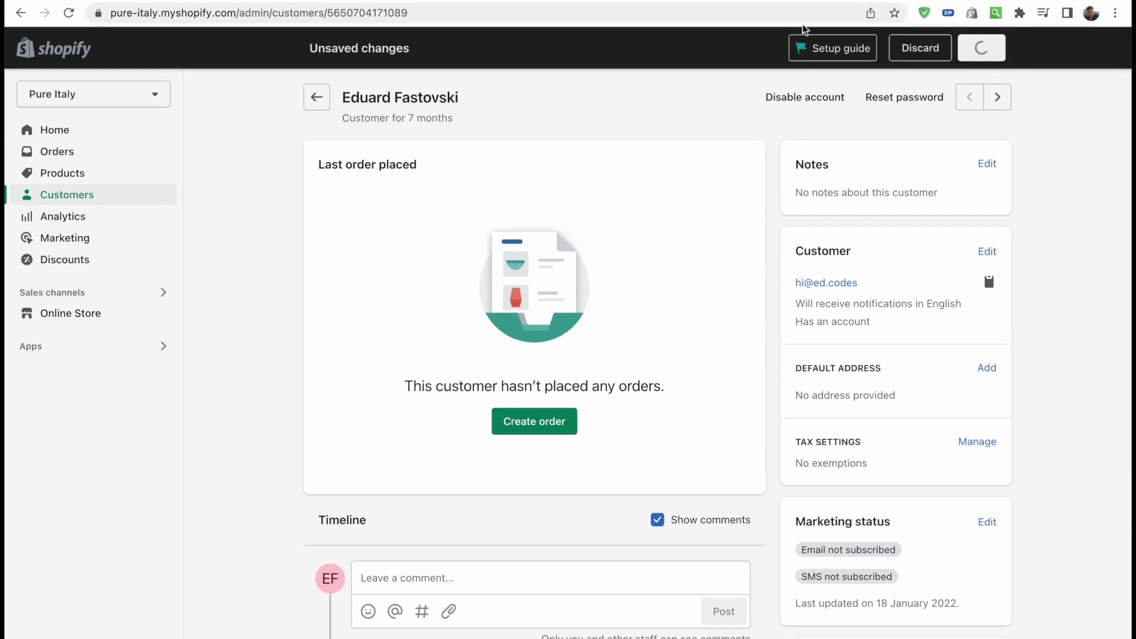
scroll(819, 434, down, 5)
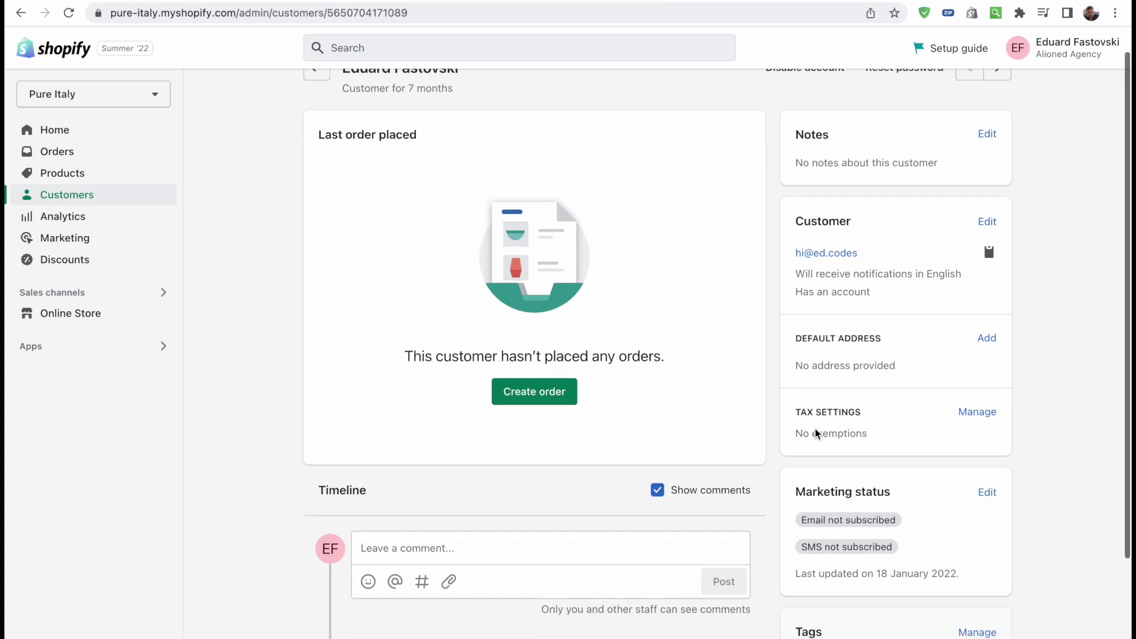
click(883, 527)
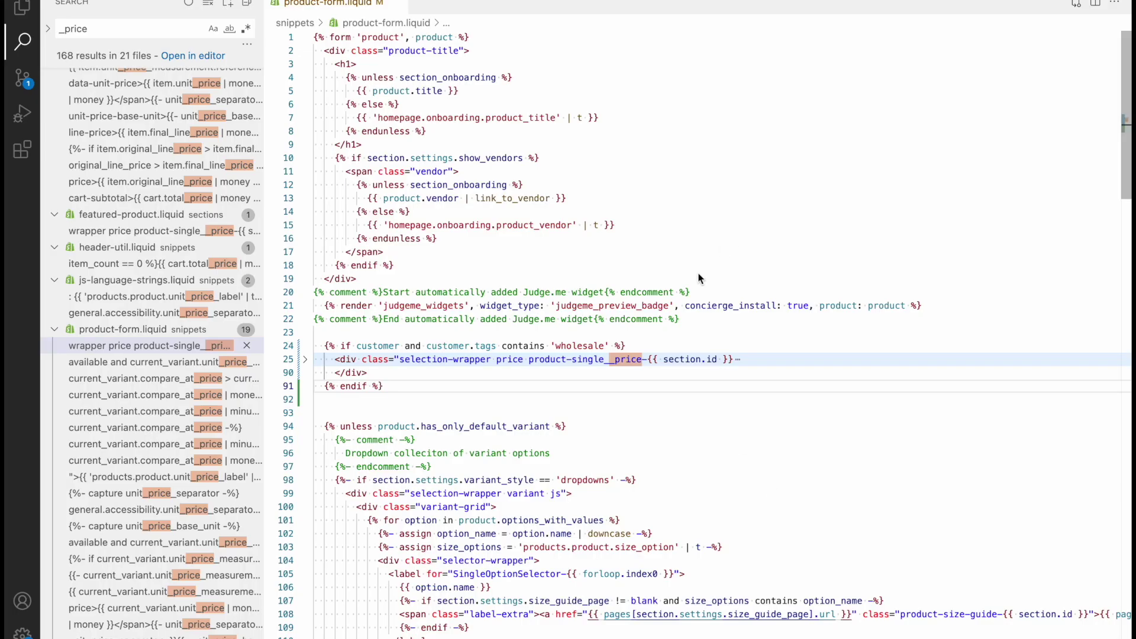
Select the line-24 wholesale condition, then return to the Maciotta Pistacchio tab in Chrome
click(415, 389)
click(683, 346)
key(shift+Home)
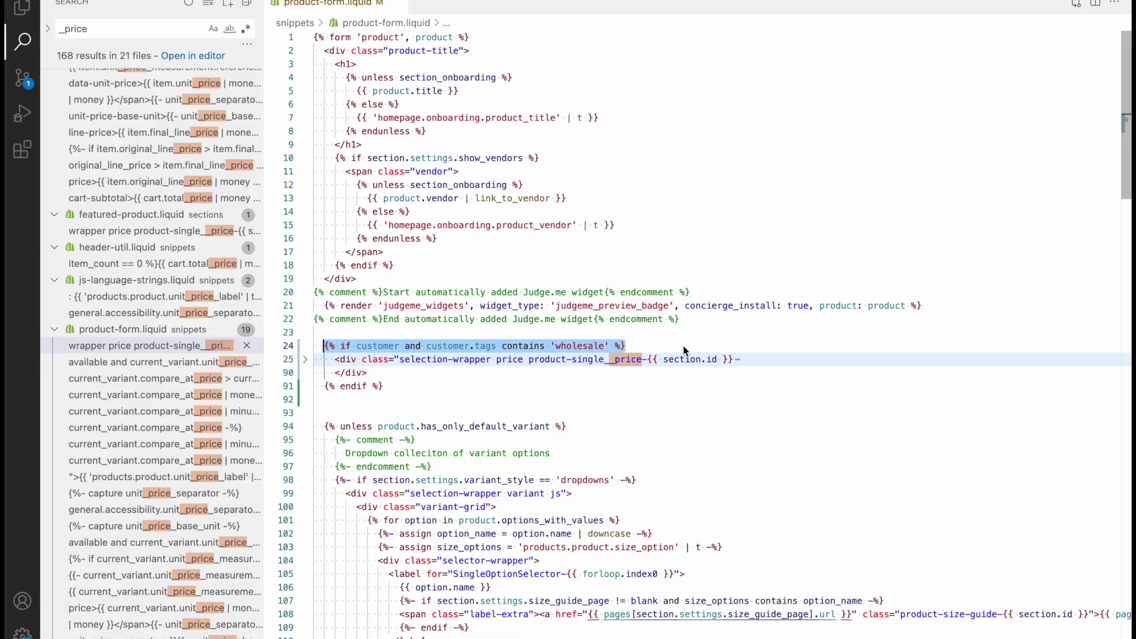
key(super+Tab)
key(ctrl+Tab)
Inspect the quantity selector and ADD TO CART button markup in DevTools
scroll(735, 274, down, 1)
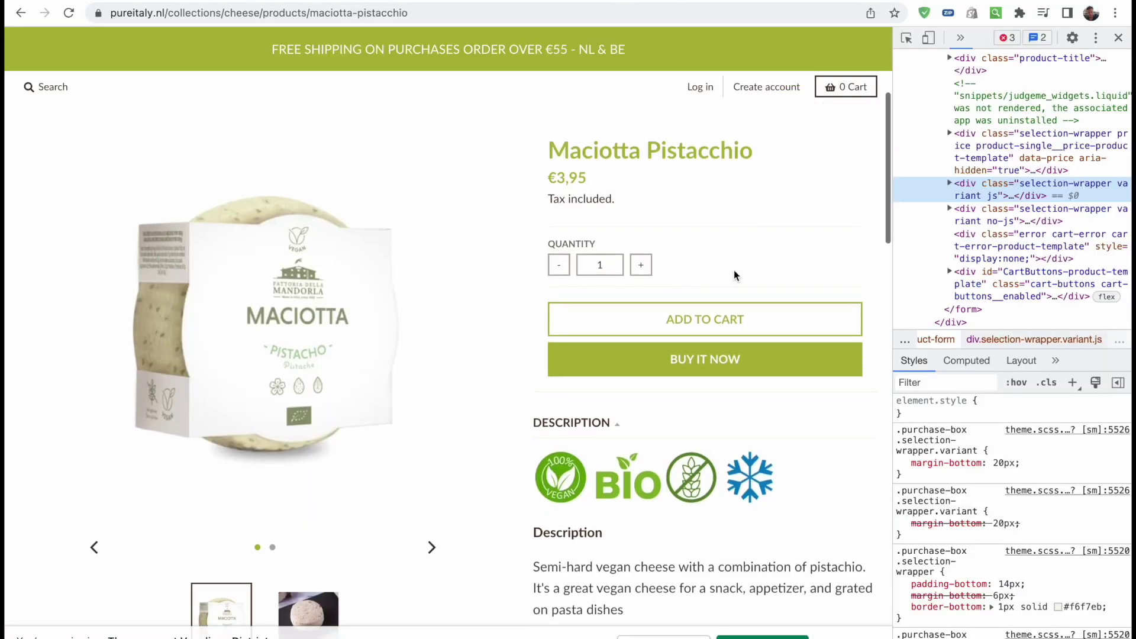
click(744, 249)
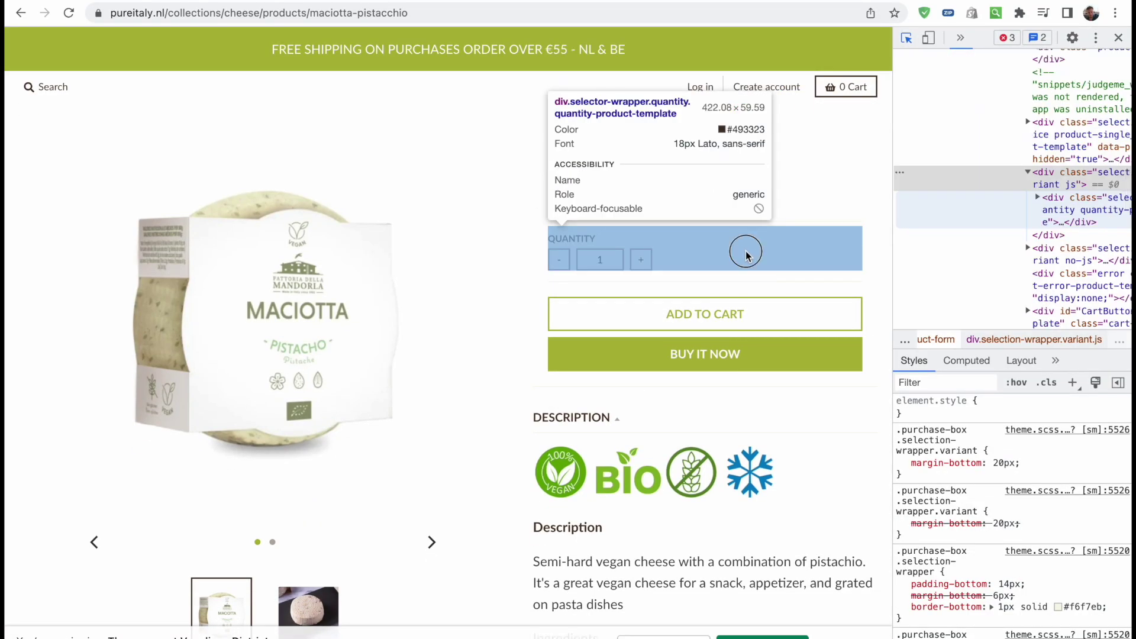
click(907, 38)
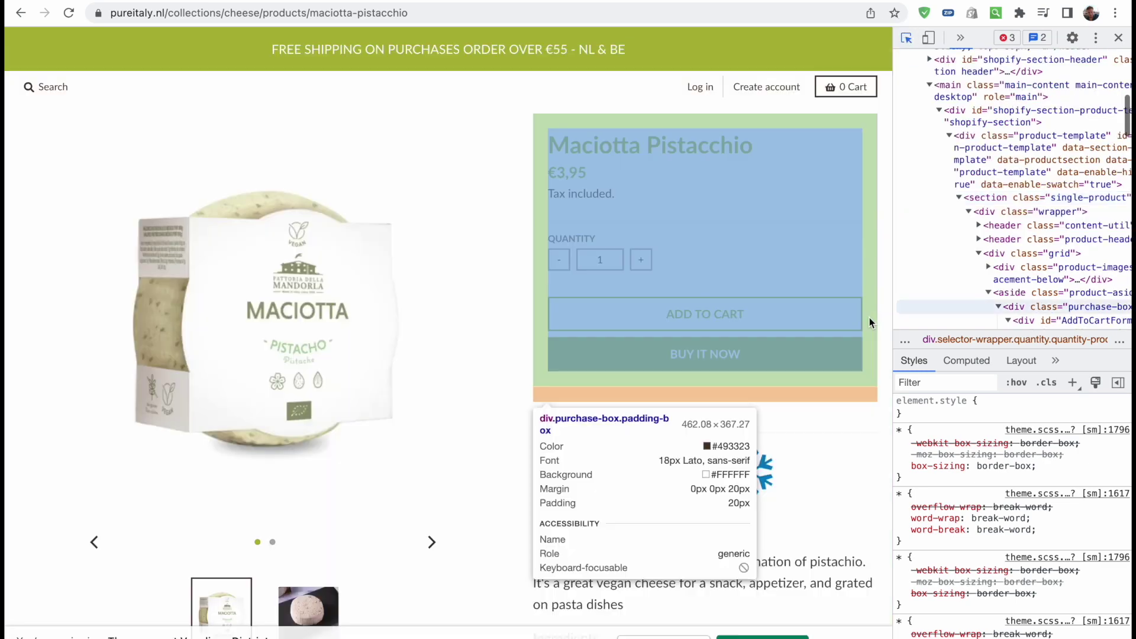
click(831, 333)
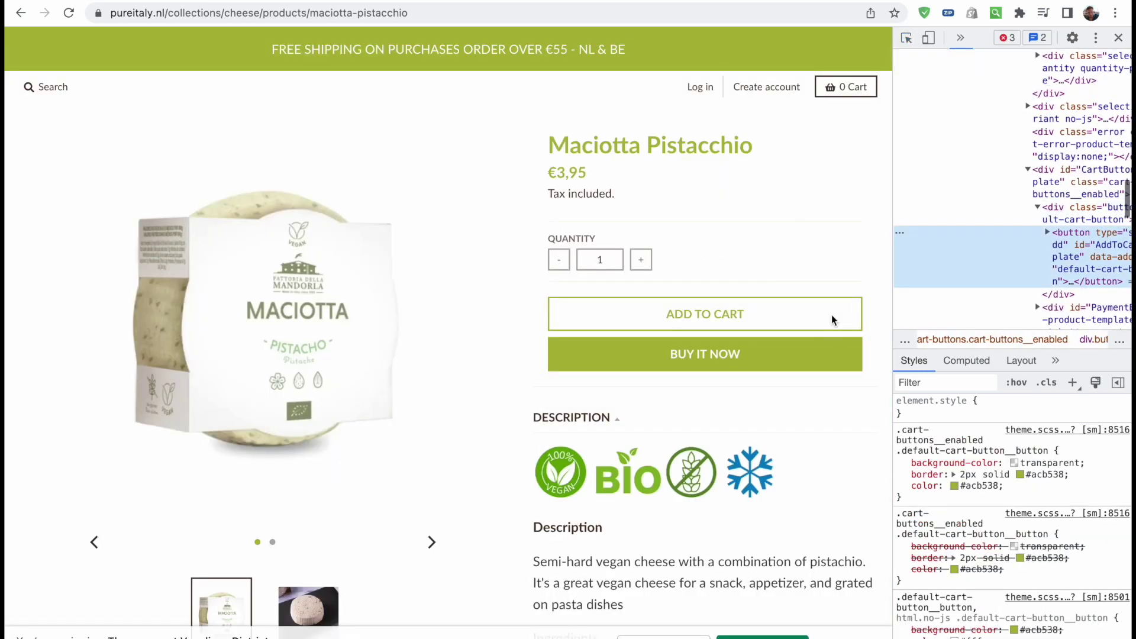
scroll(400, 236, up, 5)
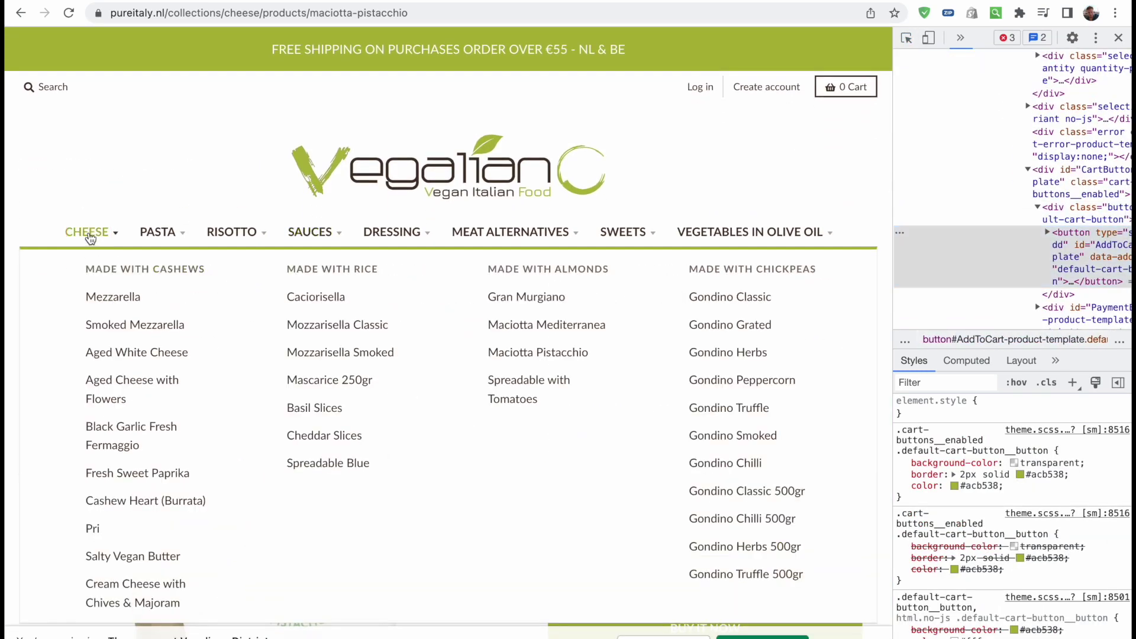
Visit the CHEESE collection, return to Maciotta Pistacchio, then go back to VS Code
click(88, 234)
key(super+alt+i)
scroll(672, 364, down, 8)
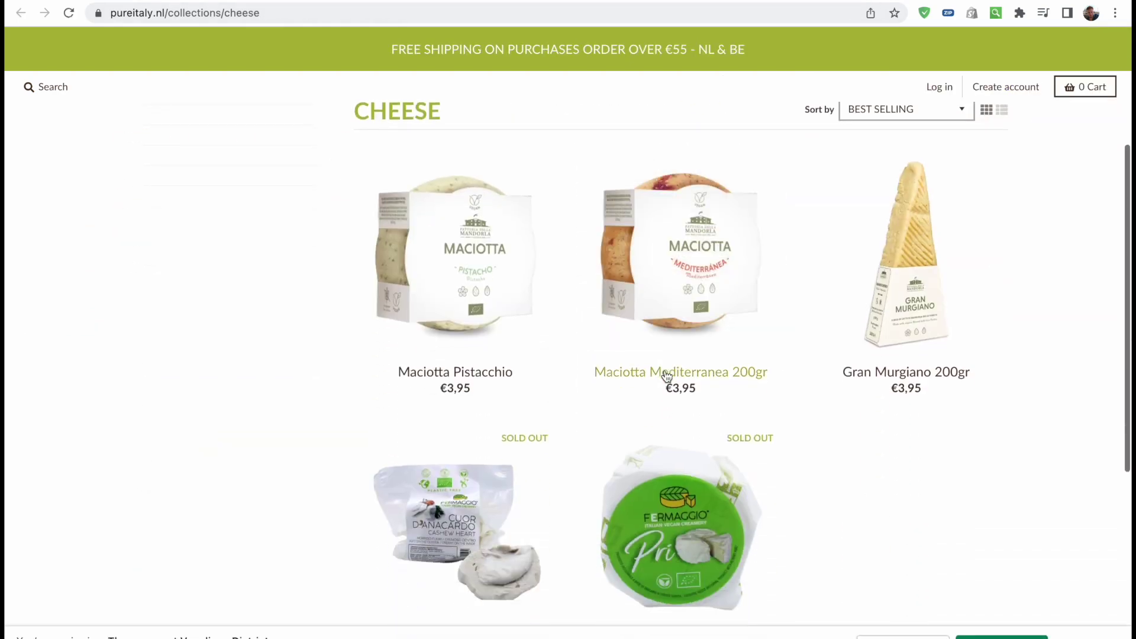
scroll(964, 373, up, 2)
key(super+bracketleft)
key(super+alt+i)
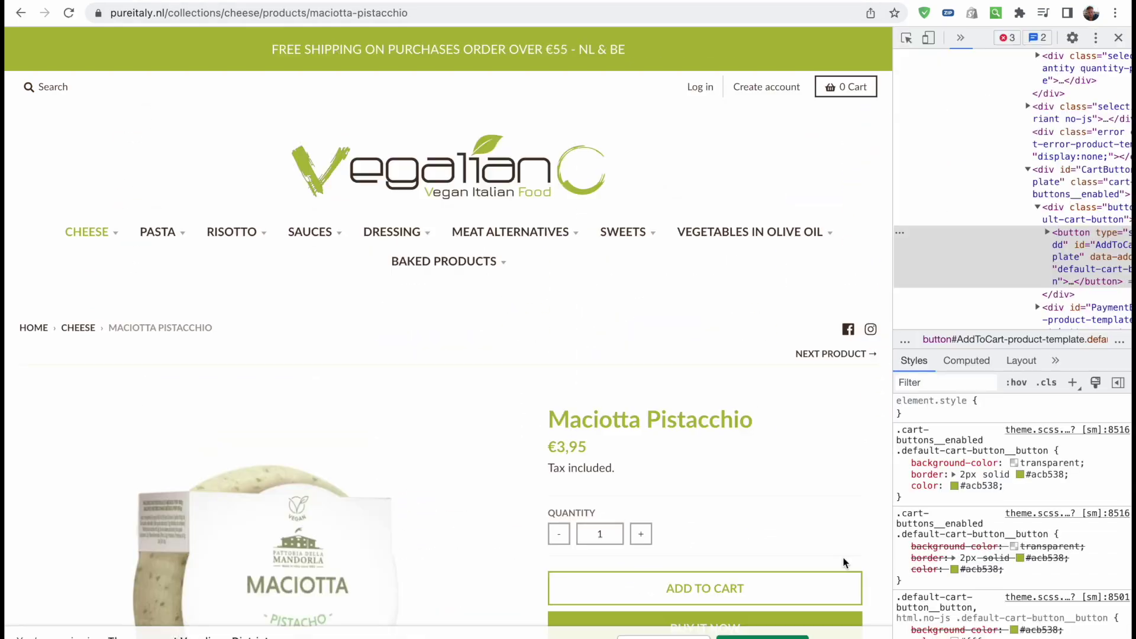
scroll(844, 561, down, 3)
key(super+Tab)
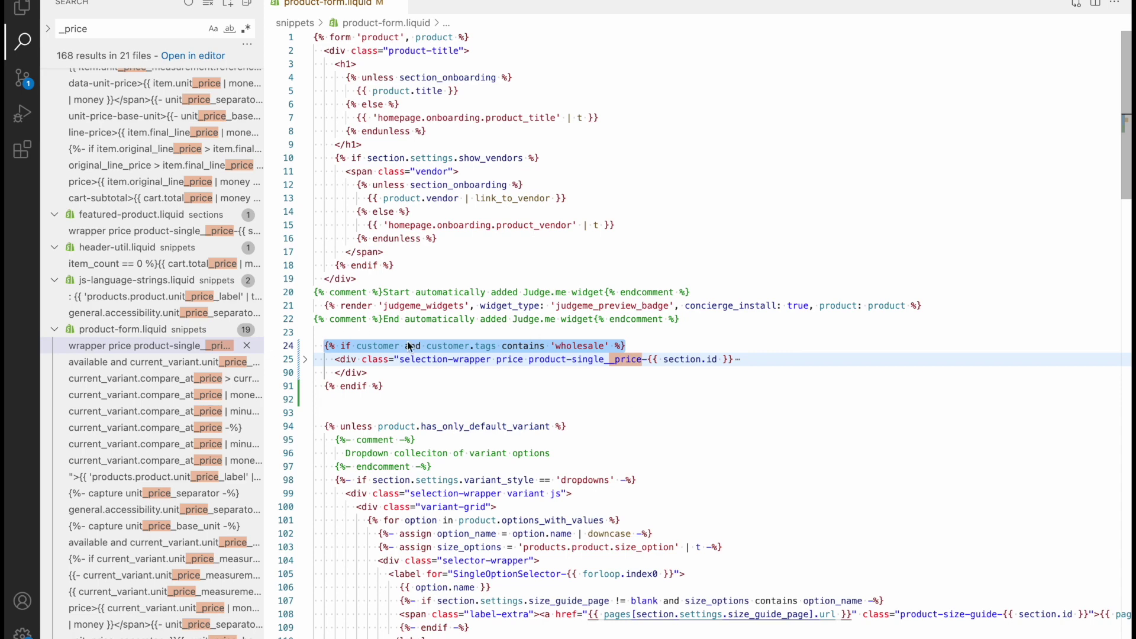
Deselect the line-24 wholesale condition, leaving product-form.liquid unchanged
click(656, 347)
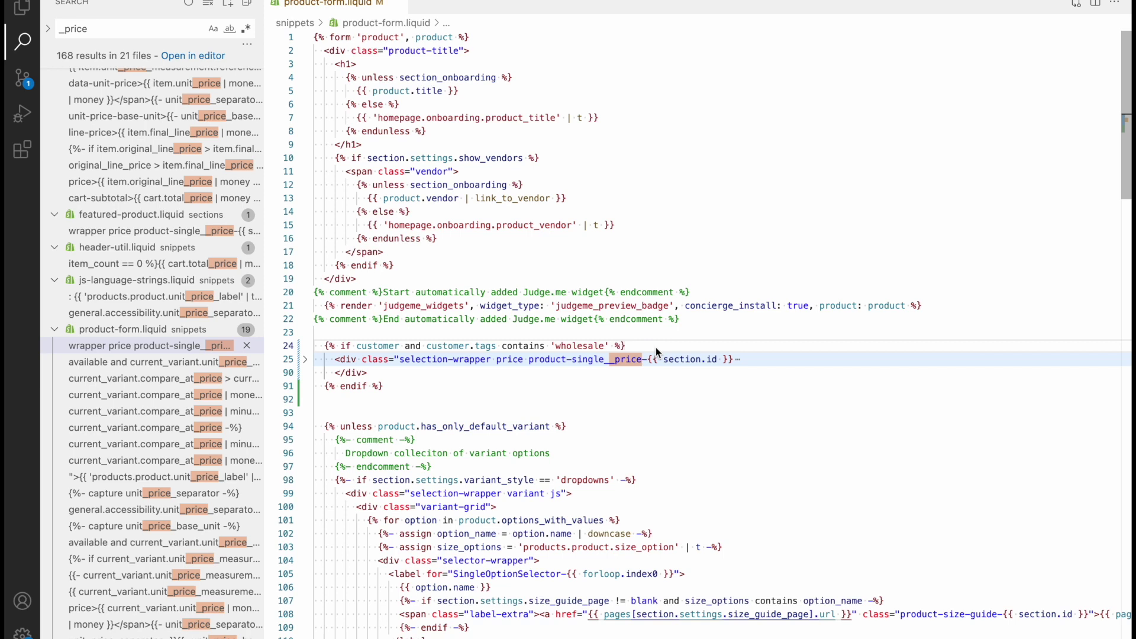
Open the Linguine Lemon 250gr product page from the Pasta collection
key(super+Tab)
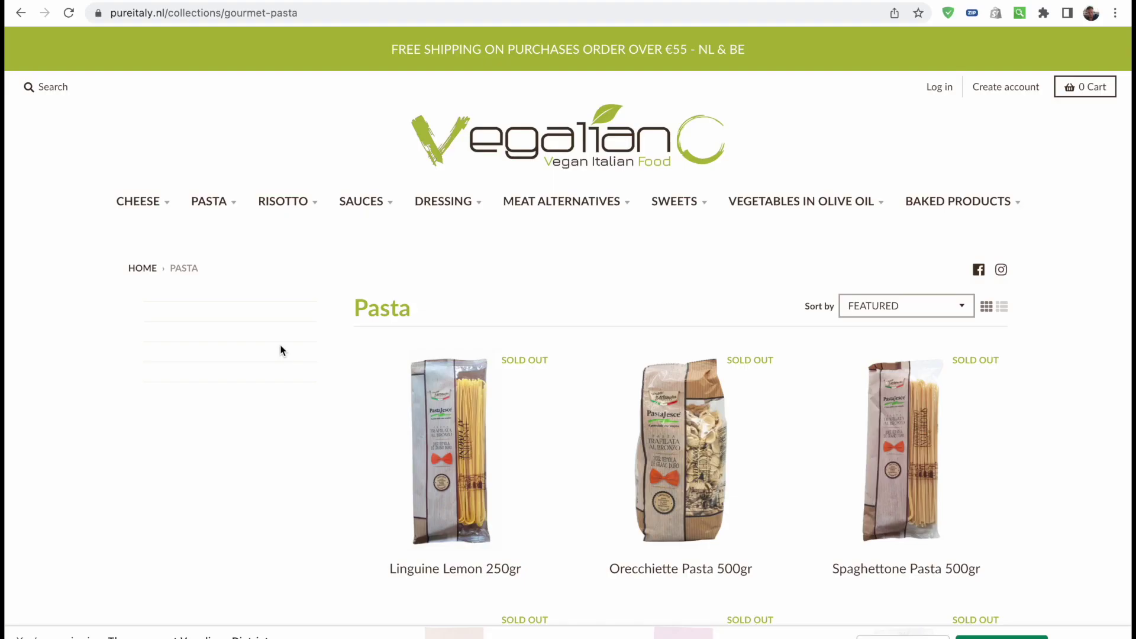
scroll(281, 351, down, 6)
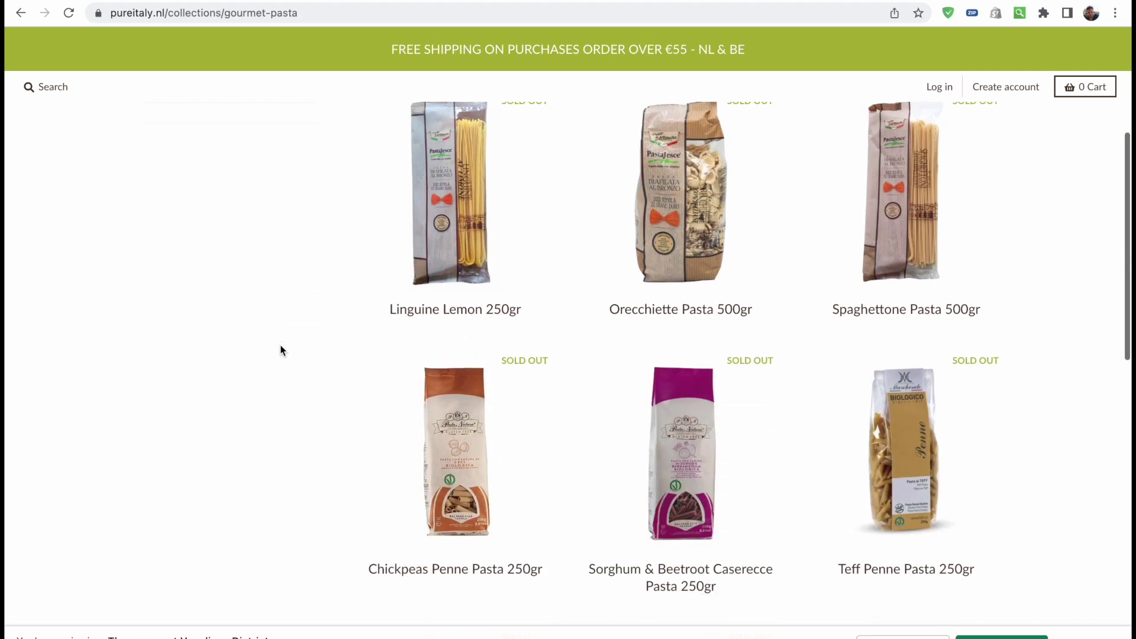
scroll(280, 350, down, 2)
scroll(279, 351, up, 6)
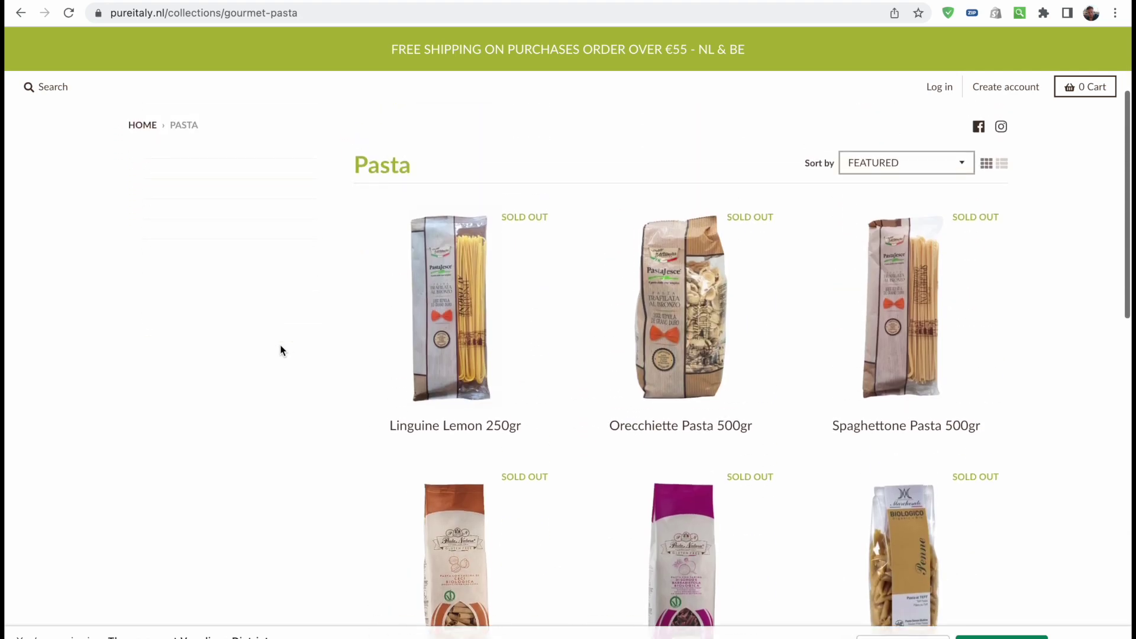
click(460, 323)
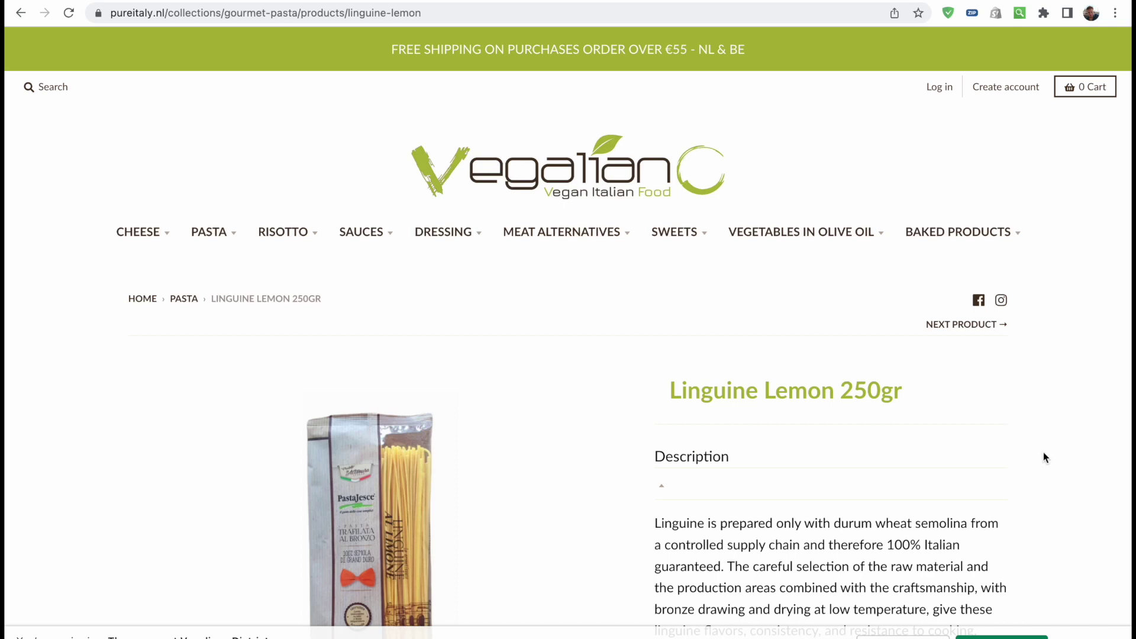
scroll(1044, 456, down, 3)
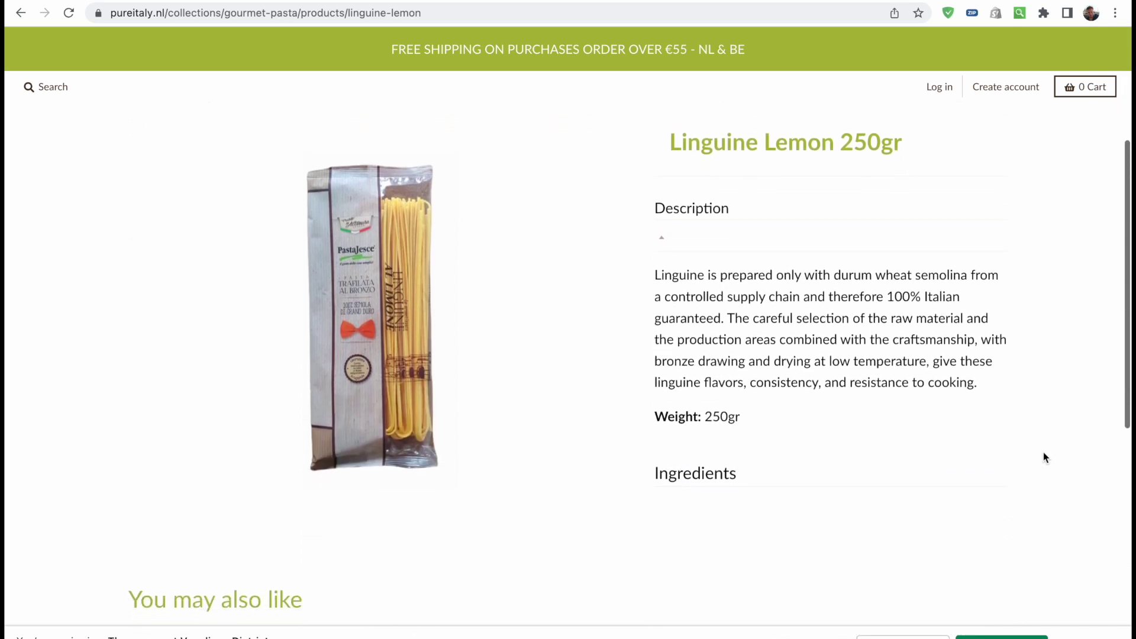
scroll(1043, 456, up, 3)
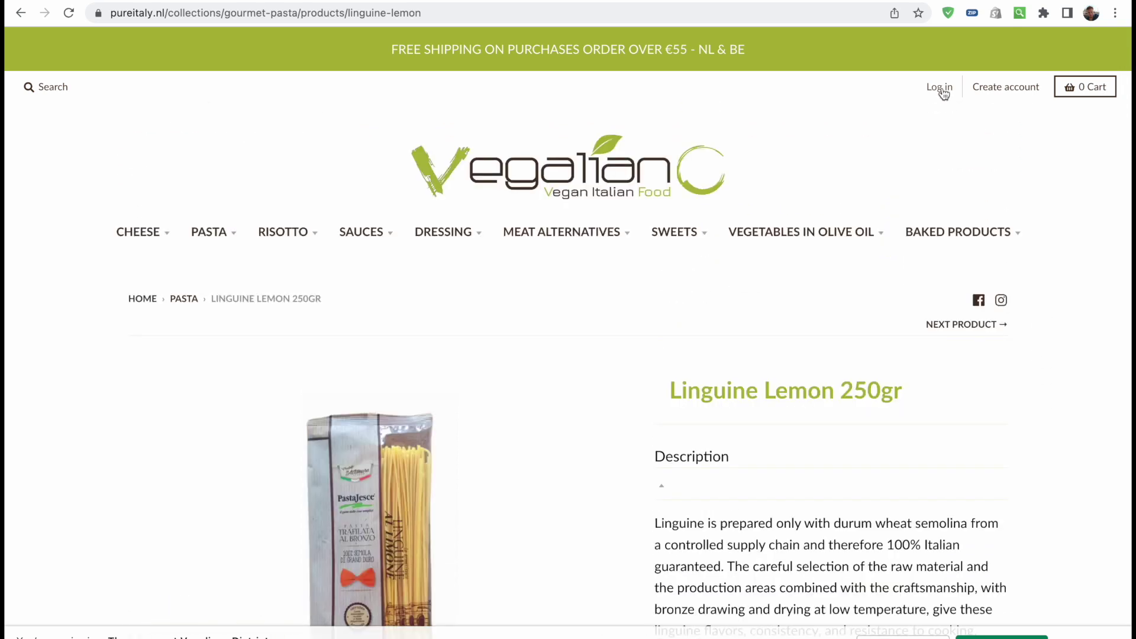
Review the Create account sign-up form, then return to the customer Login page
click(942, 91)
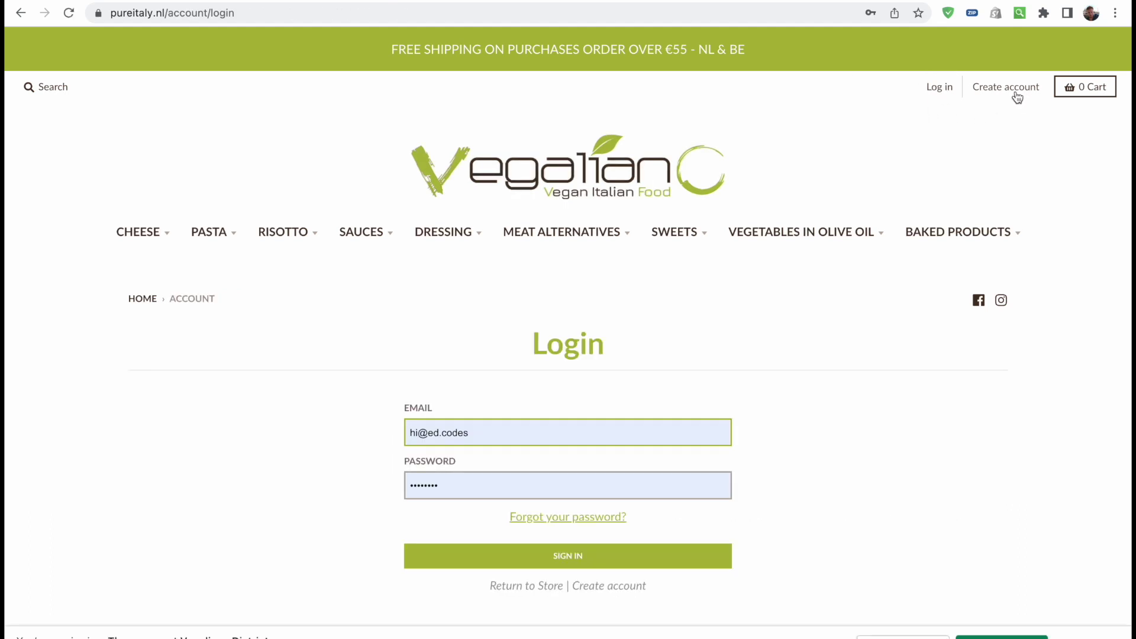
click(1016, 86)
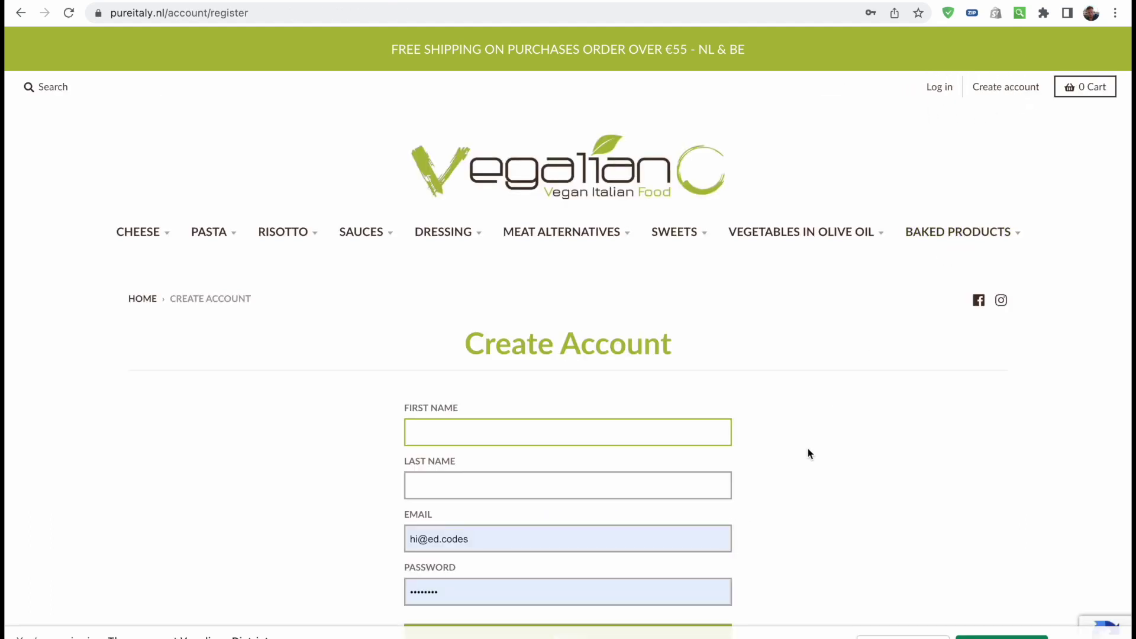
scroll(808, 453, down, 3)
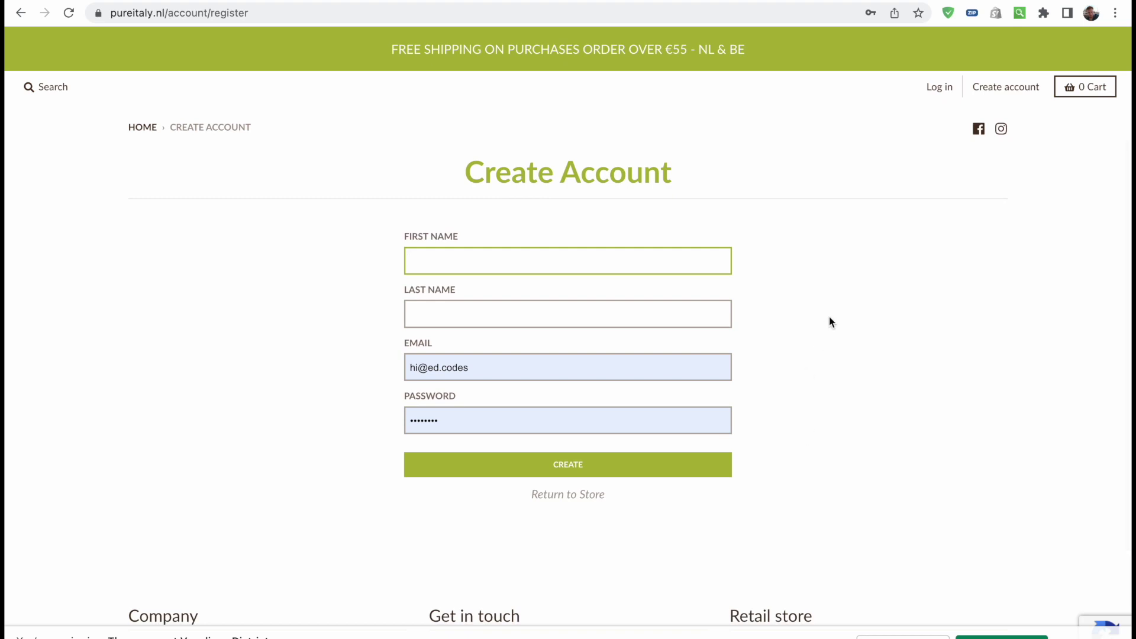
scroll(829, 317, up, 2)
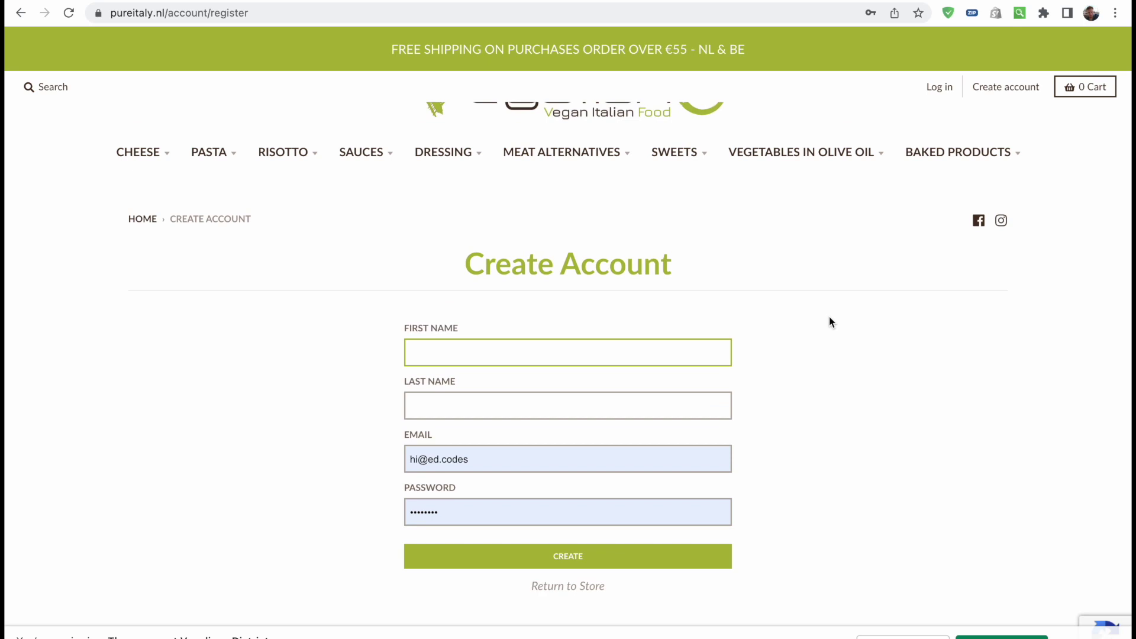
scroll(829, 317, up, 2)
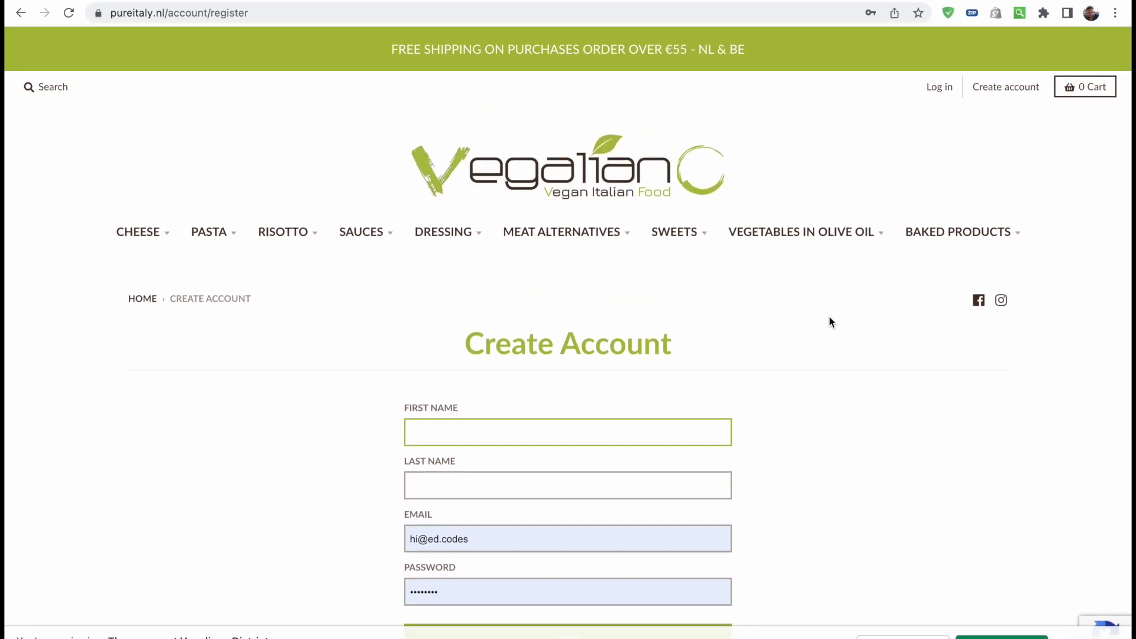
scroll(829, 322, down, 3)
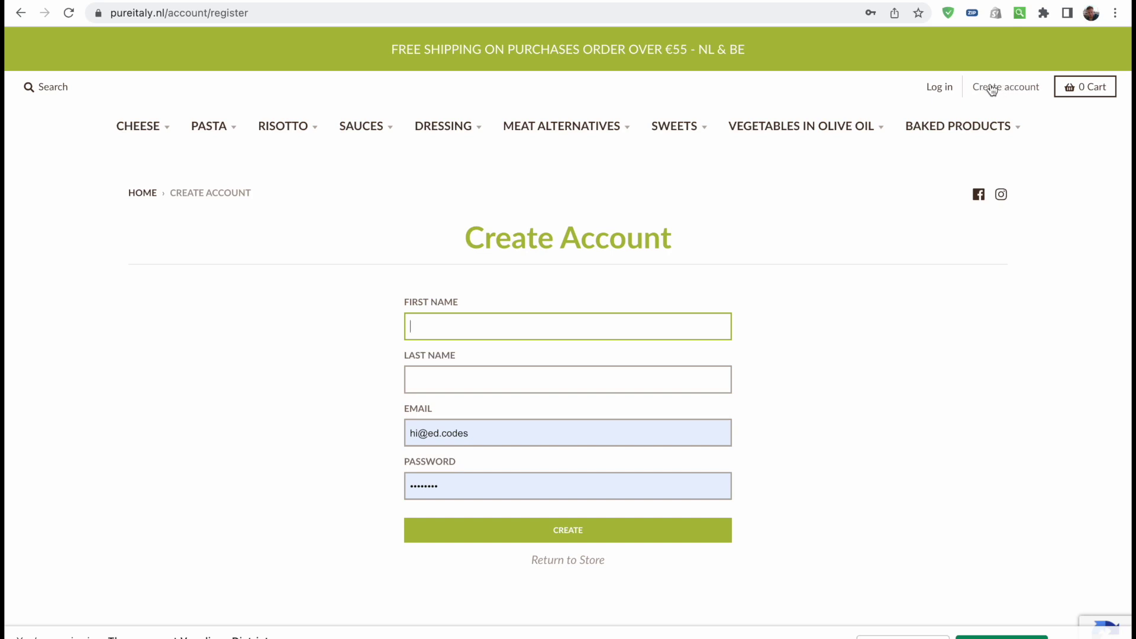
click(1015, 87)
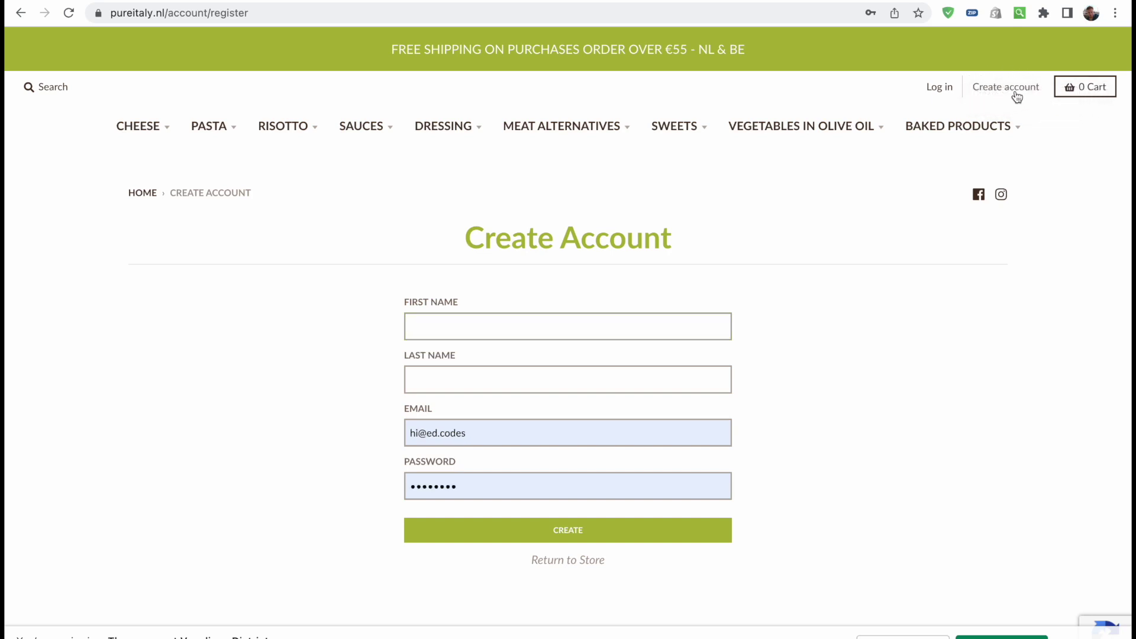
click(946, 89)
scroll(875, 467, down, 2)
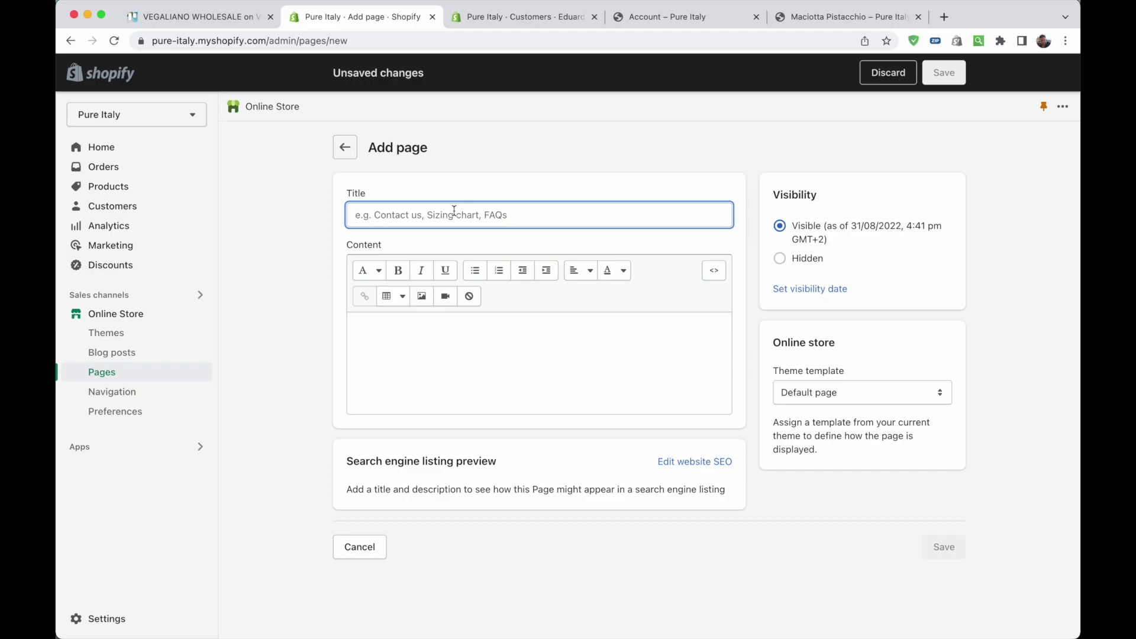
Title the new page 'Request a Wholesale Account' and assign it the contact template
text(Request )
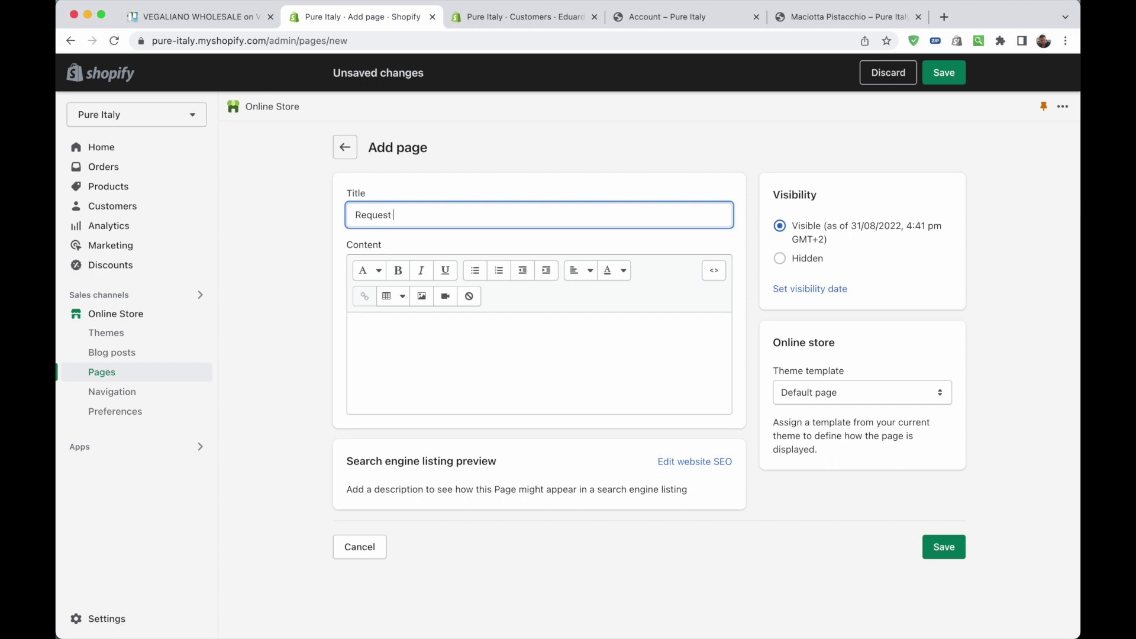
text(a Wholesa)
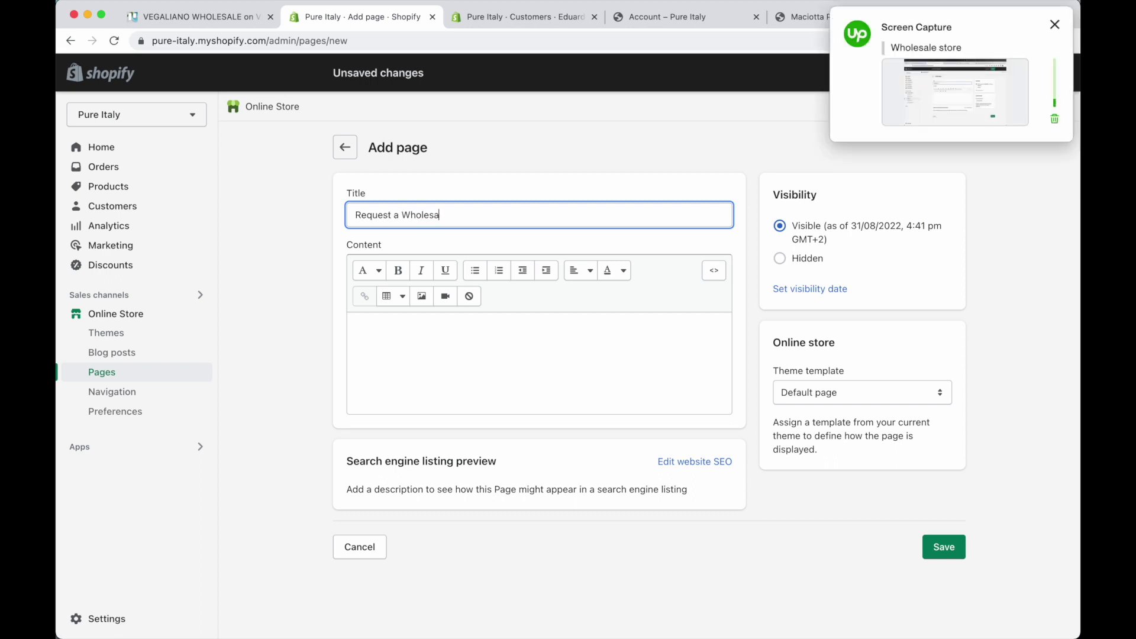
text(le Account)
click(563, 355)
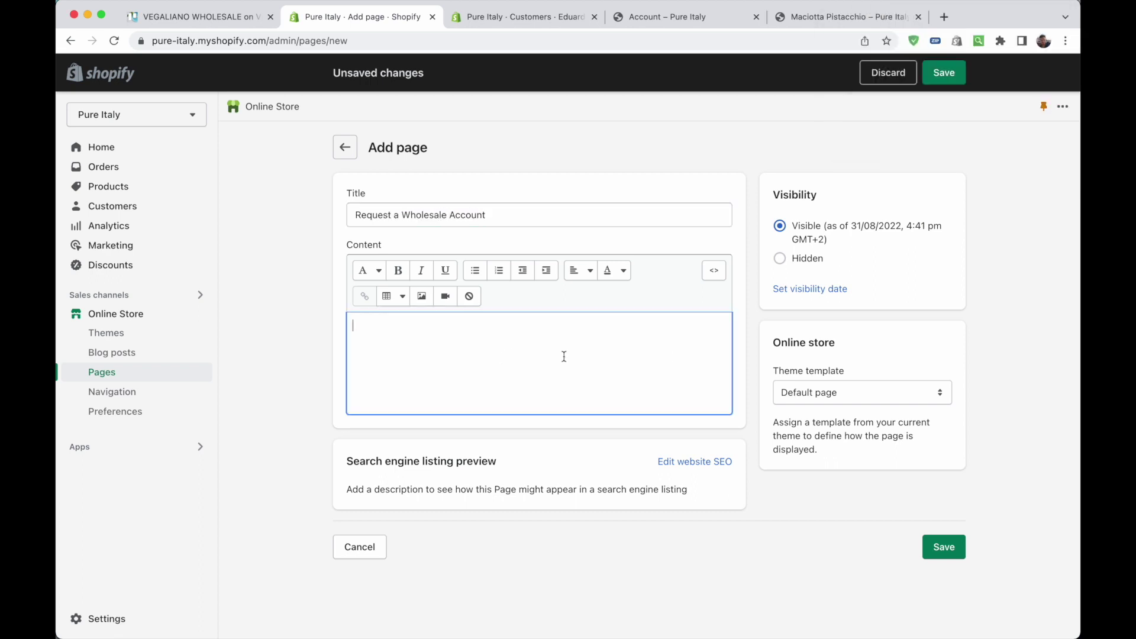
click(871, 393)
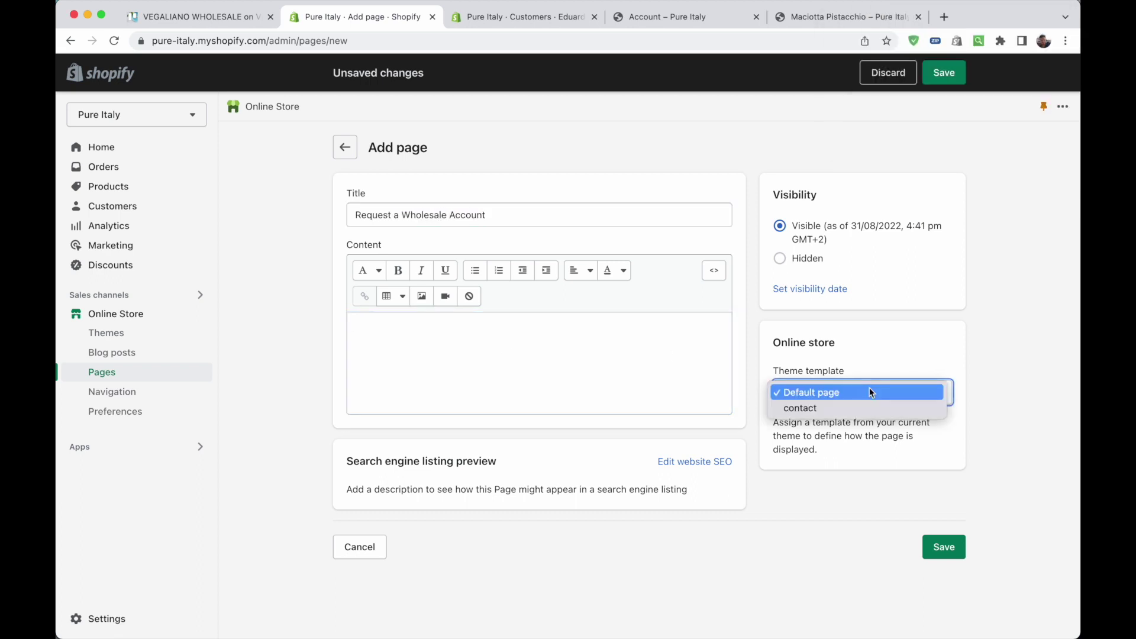
click(820, 409)
click(944, 356)
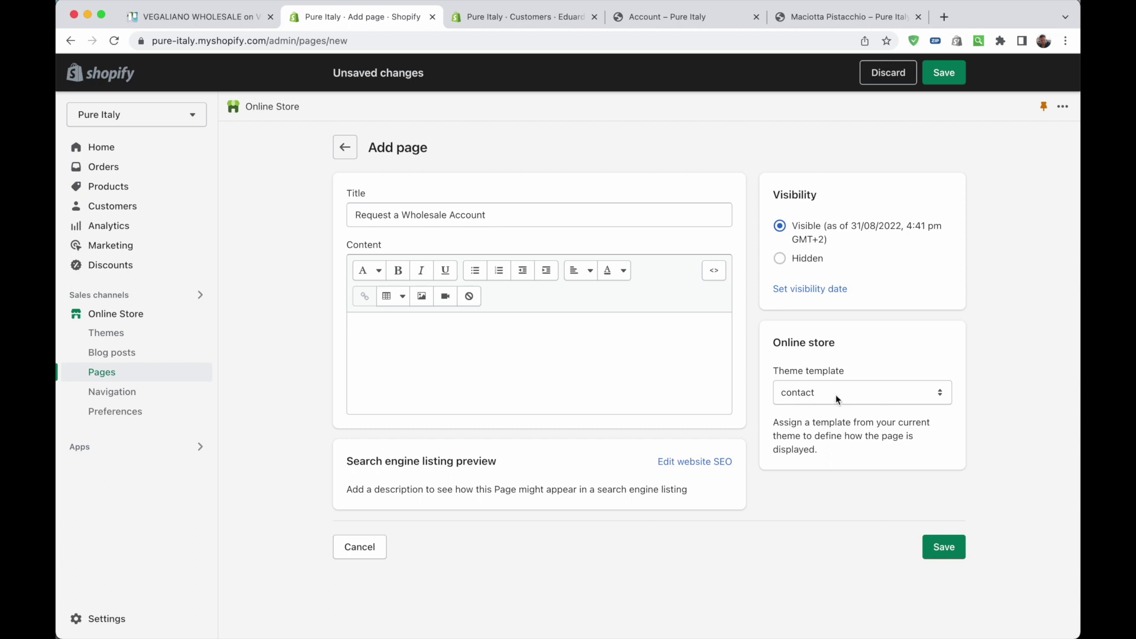
click(817, 387)
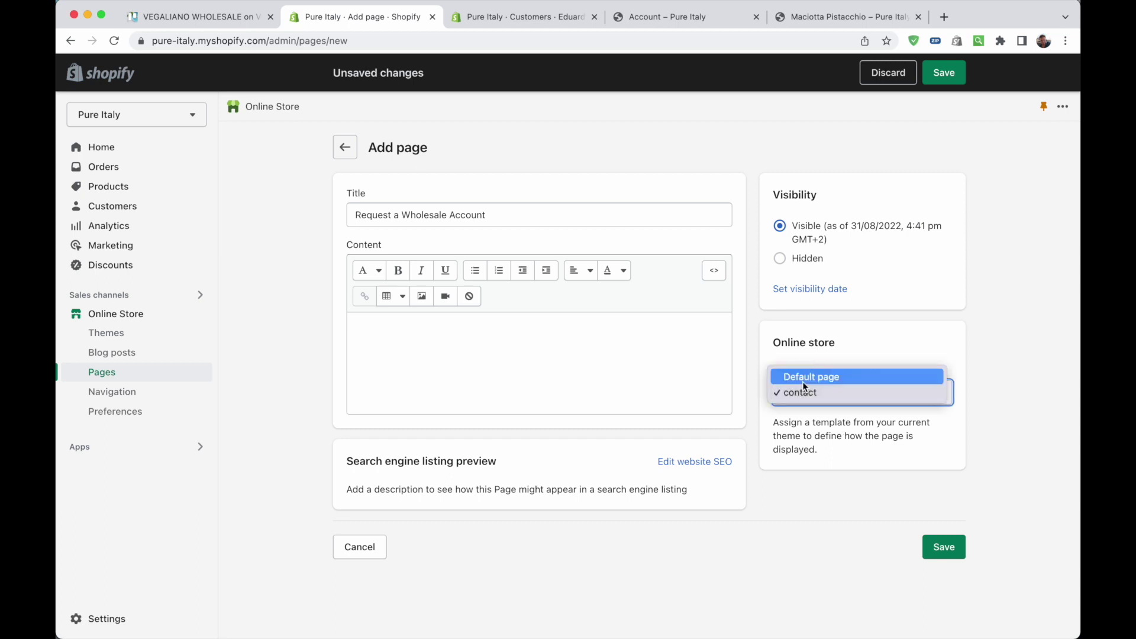
click(896, 401)
Expand the search engine listing and trim the URL handle back to 'request'
click(684, 462)
scroll(580, 497, down, 3)
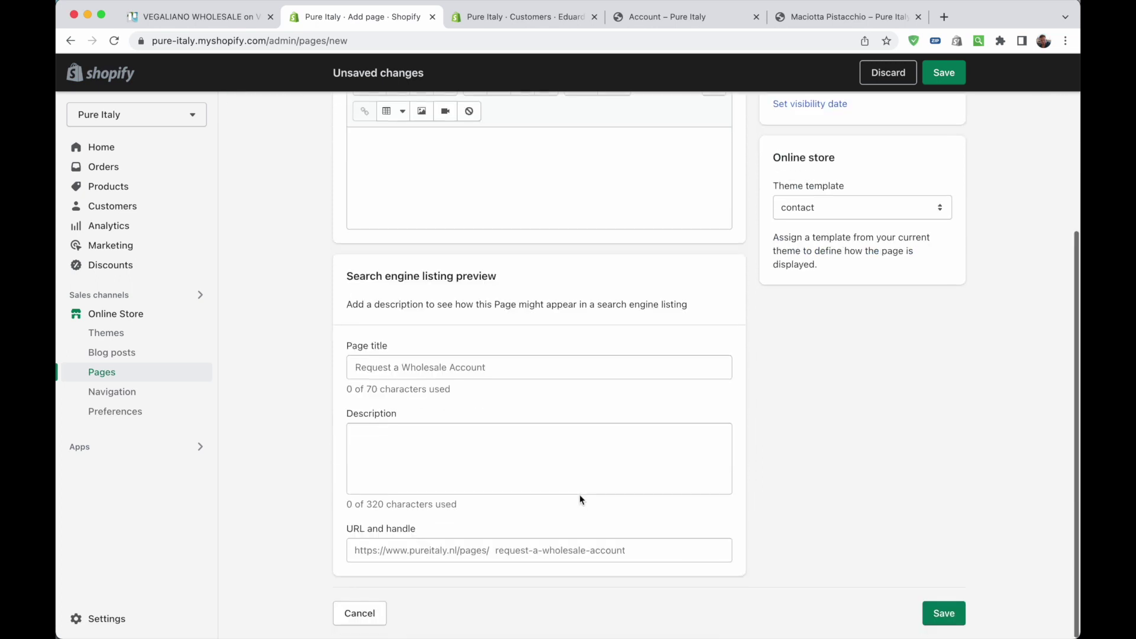
click(477, 547)
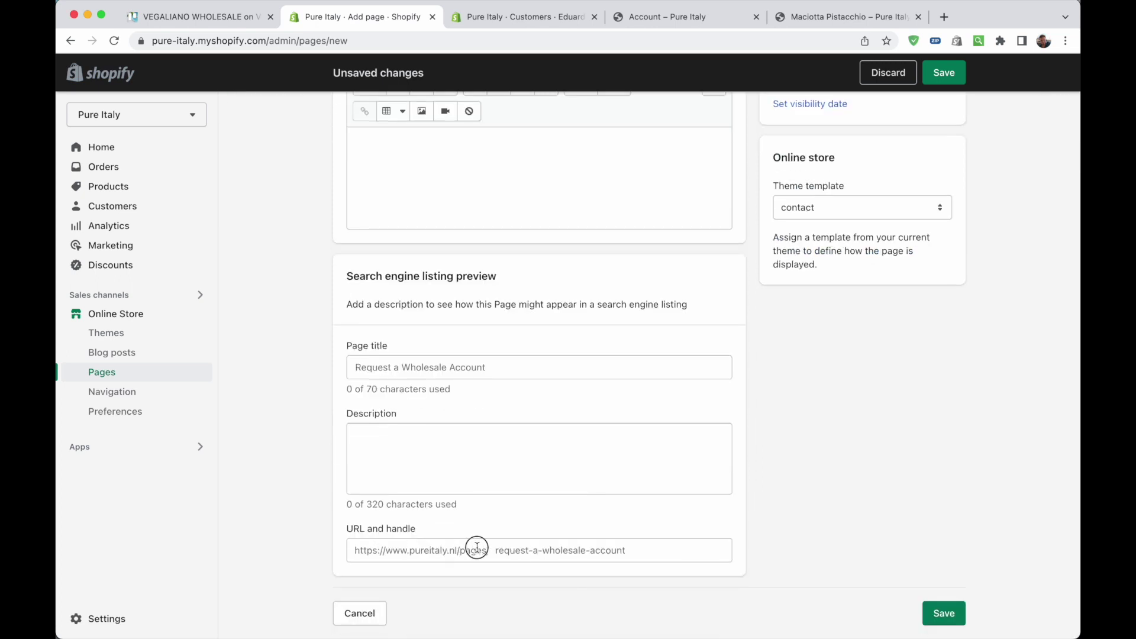
key(BackSpace)
key(BackSpace)
key(BackSpace)
key(BackSpace)
key(BackSpace)
key(BackSpace)
key(BackSpace)
key(BackSpace)
key(BackSpace)
key(BackSpace)
key(BackSpace)
key(BackSpace)
key(BackSpace)
key(BackSpace)
key(BackSpace)
key(BackSpace)
key(BackSpace)
key(BackSpace)
key(BackSpace)
key(BackSpace)
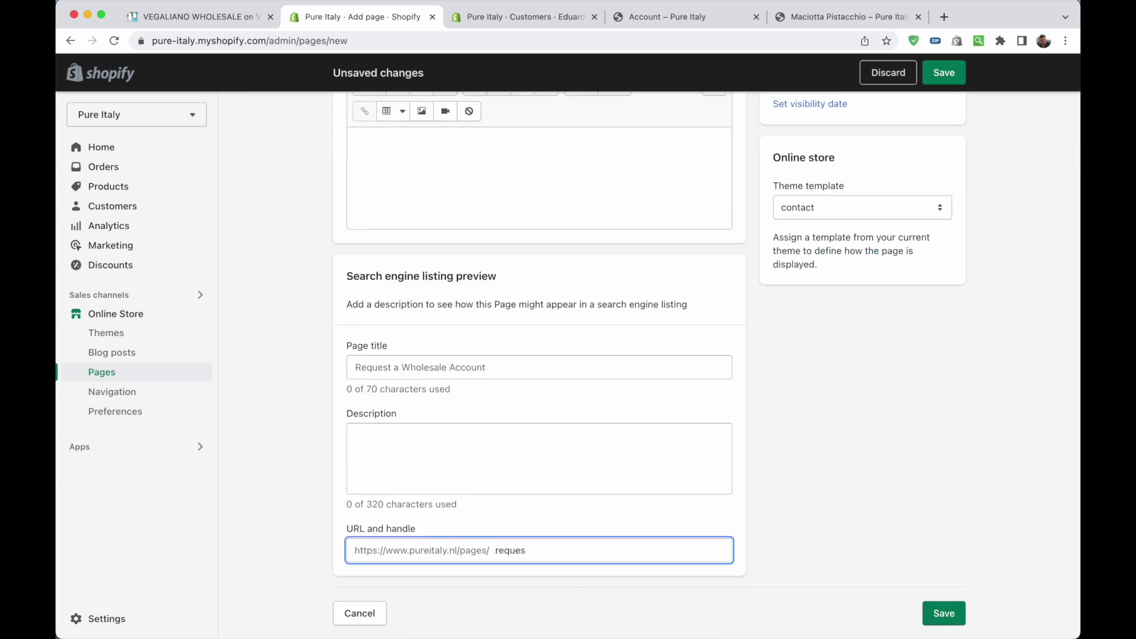
Complete the URL handle as request-account and load the new request page
text(account)
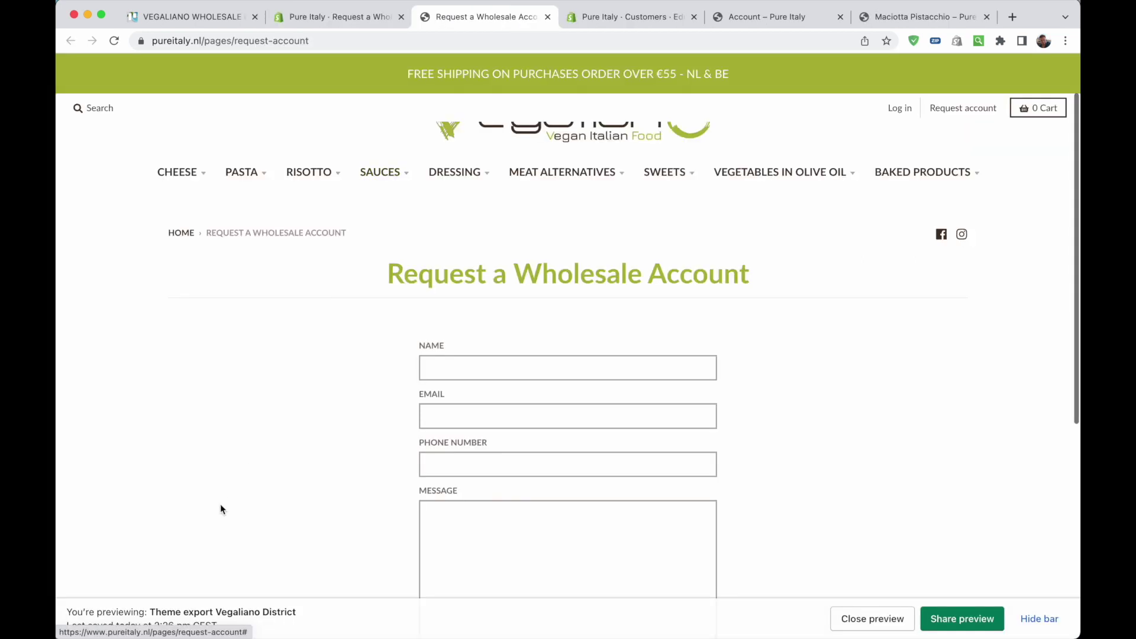
scroll(245, 475, down, 2)
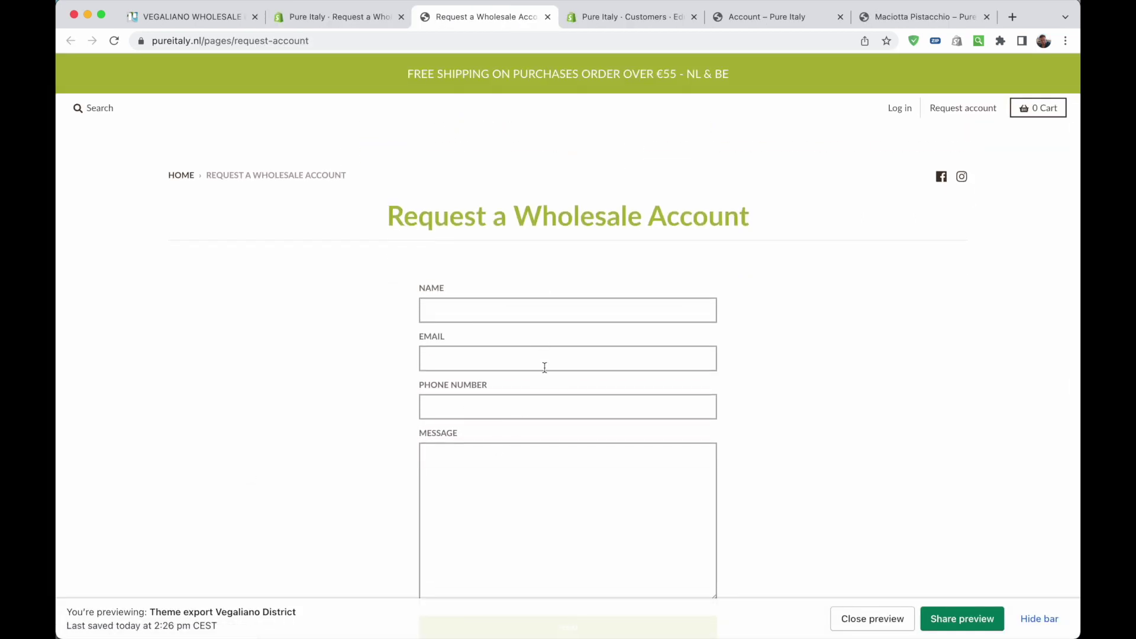
scroll(552, 385, down, 3)
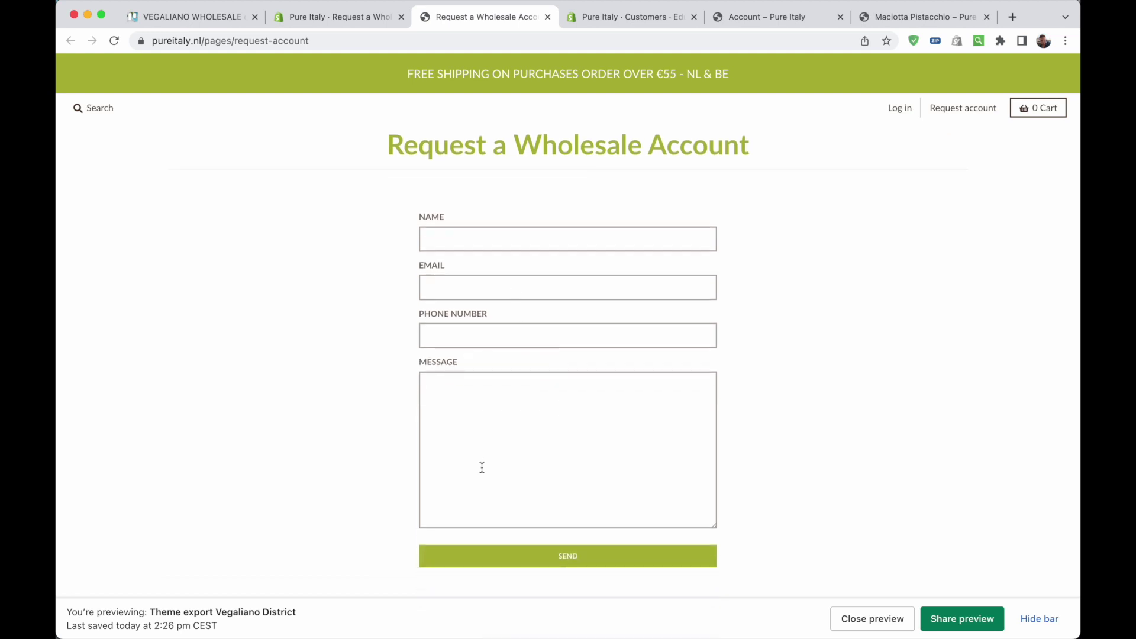
scroll(482, 468, up, 6)
drag(262, 40, 418, 41)
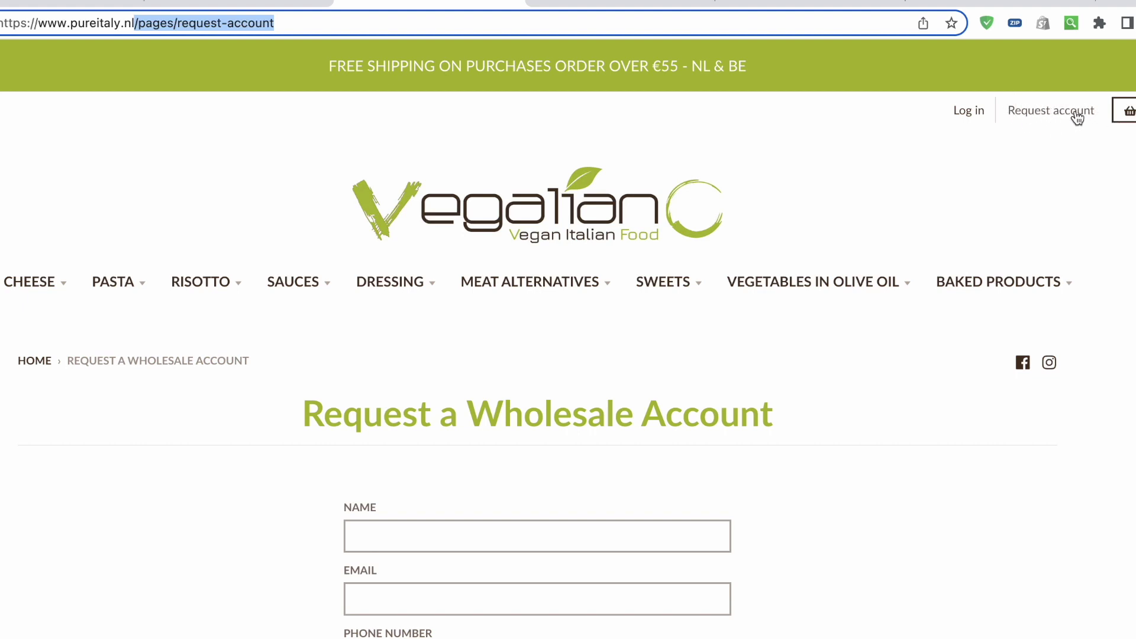
click(1032, 111)
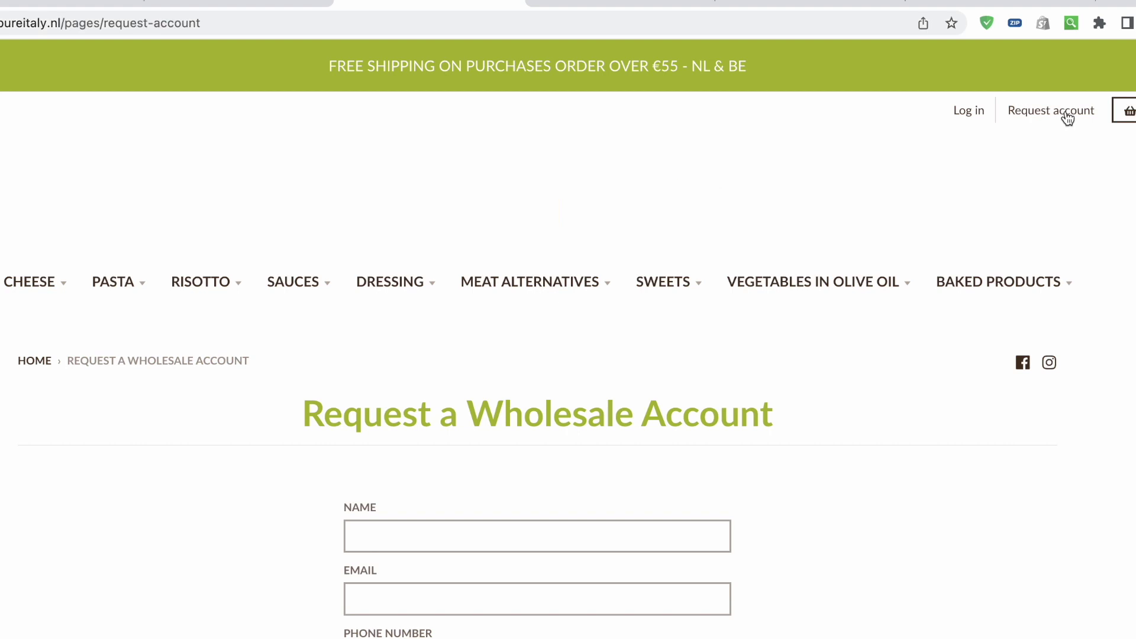
Go to the login page and follow Request account back to the wholesale form
click(972, 112)
scroll(702, 578, down, 2)
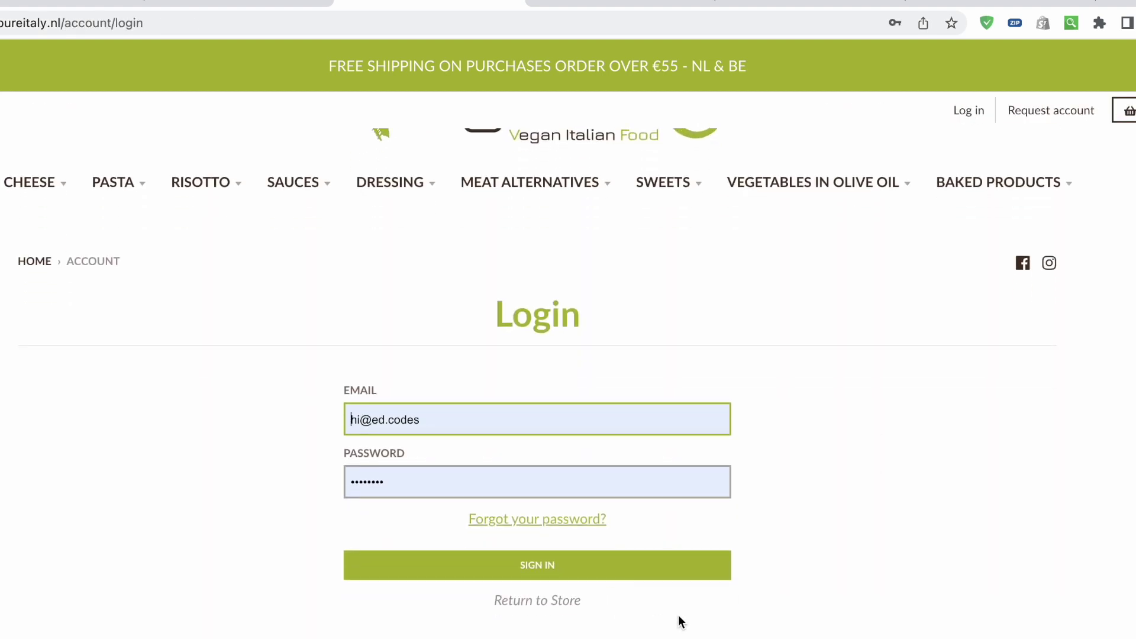
scroll(696, 628, up, 2)
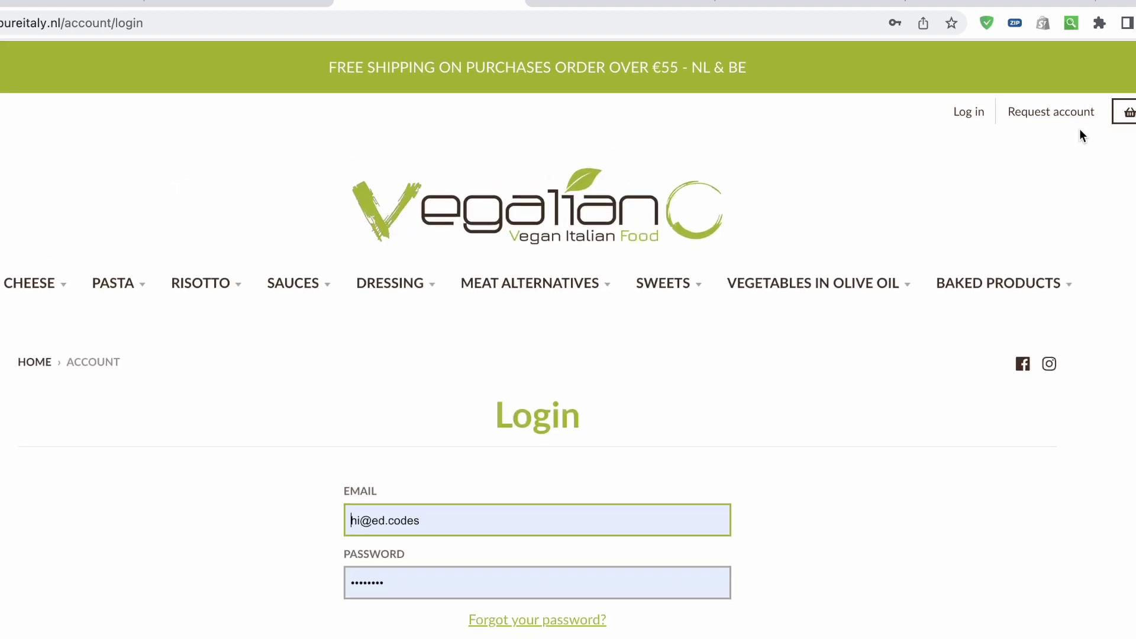
click(1035, 111)
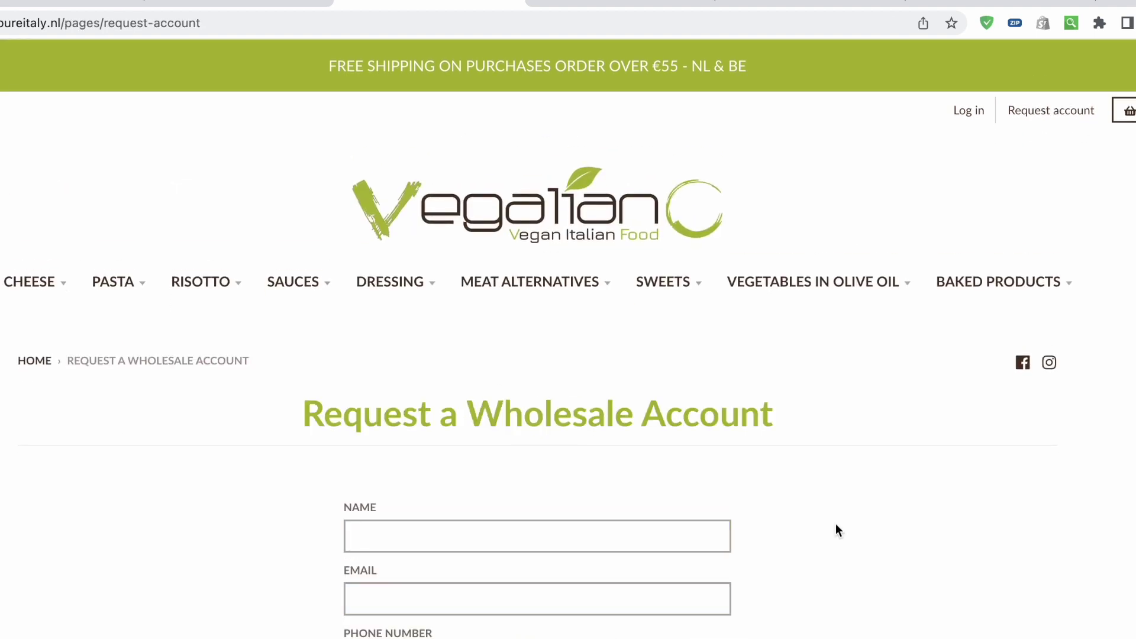
scroll(836, 529, down, 3)
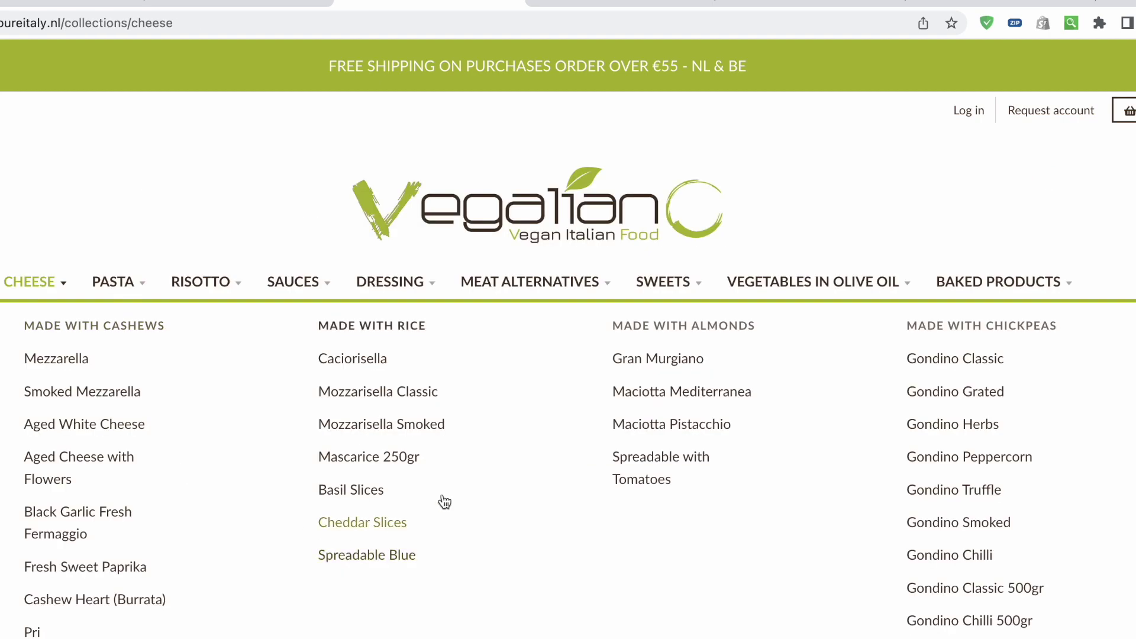
scroll(443, 527, down, 2)
Open Maciotta Pistacchio, follow Request account to the form, then switch to the customer record
click(439, 546)
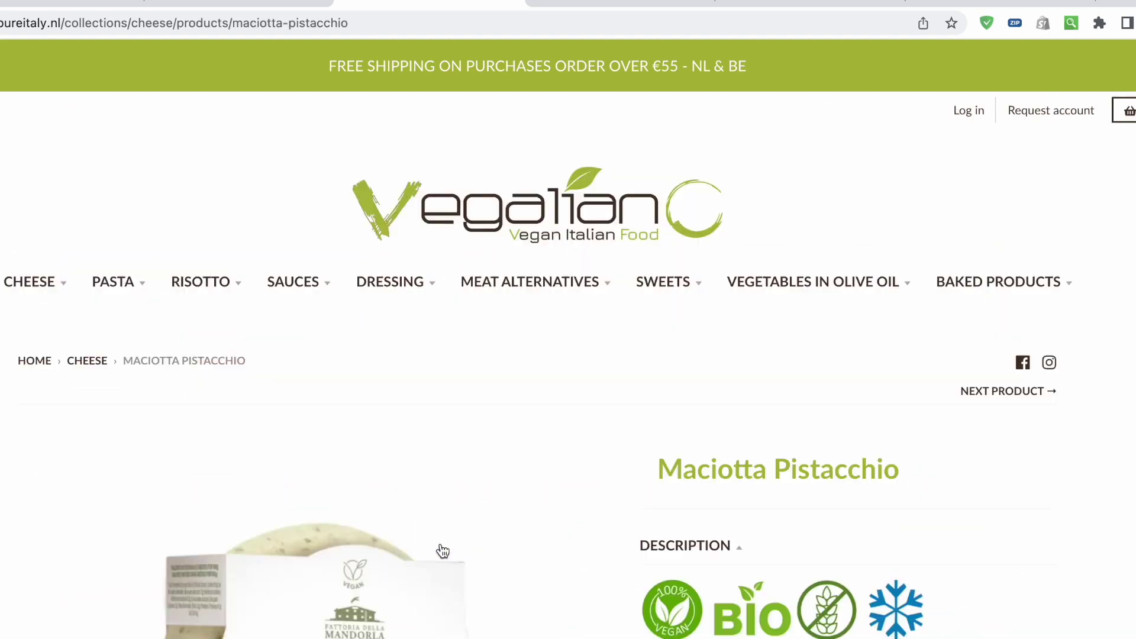
scroll(443, 550, down, 2)
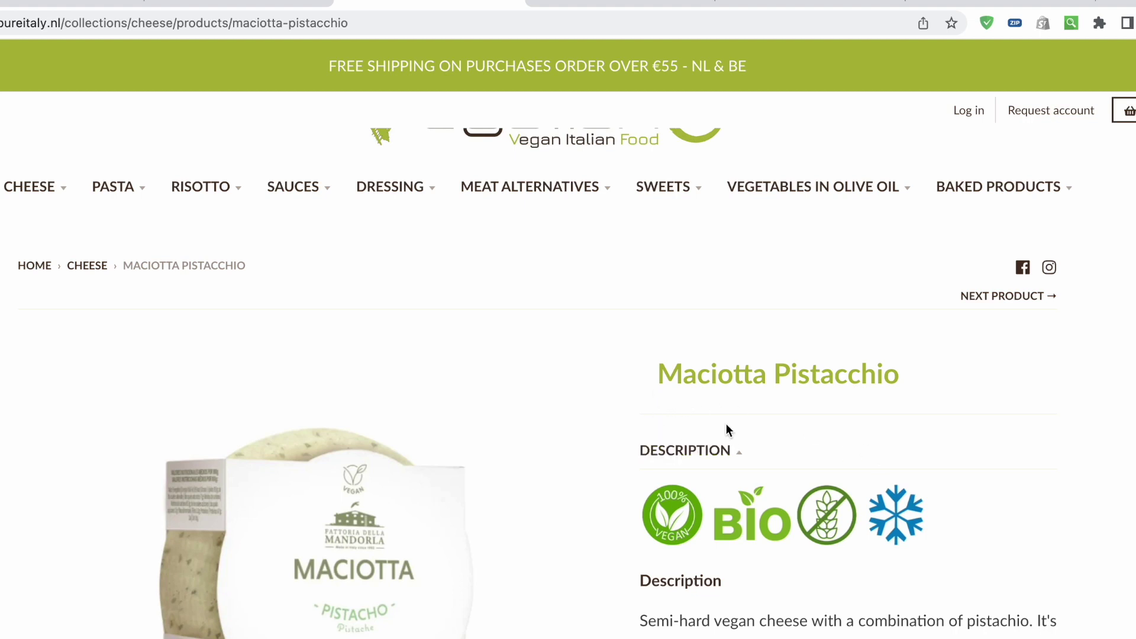
click(1045, 114)
scroll(881, 626, down, 1)
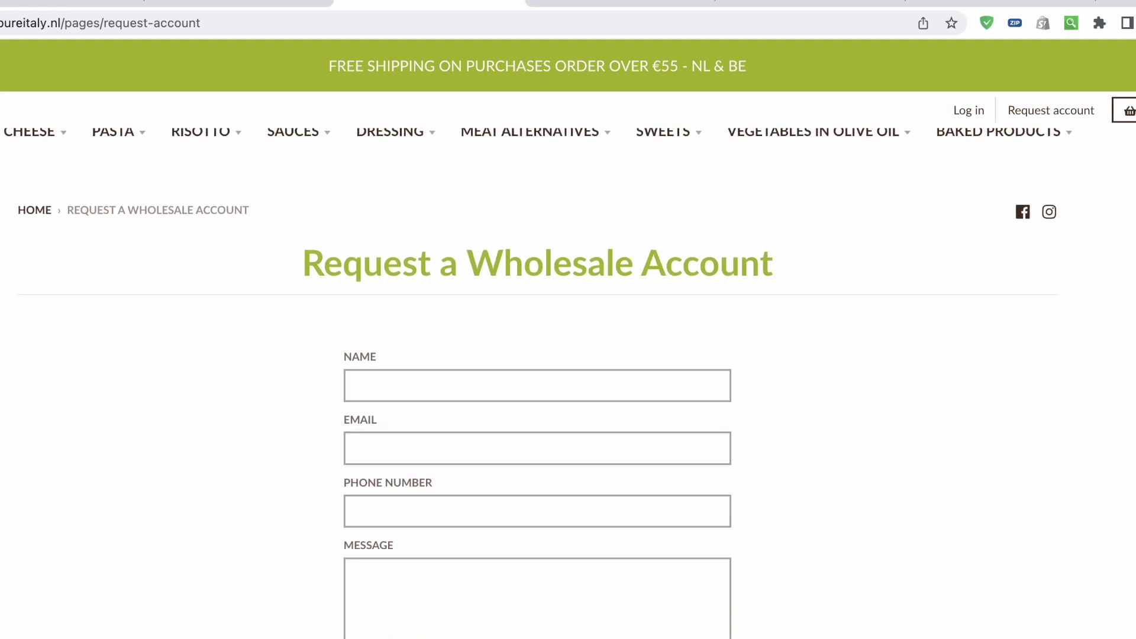
scroll(852, 430, down, 1)
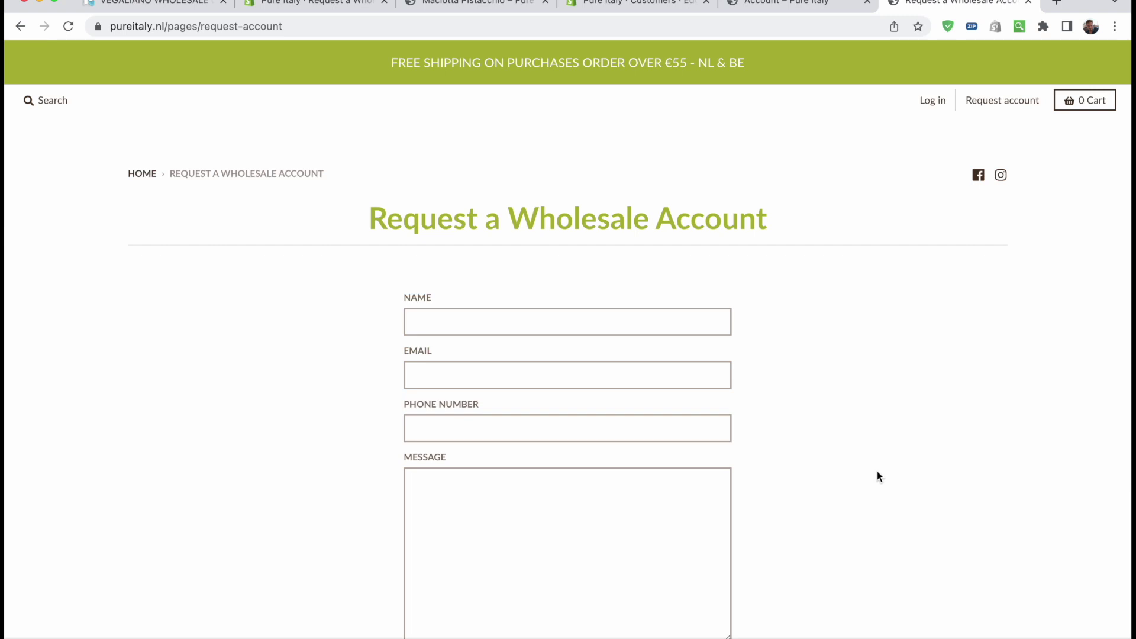
click(630, 4)
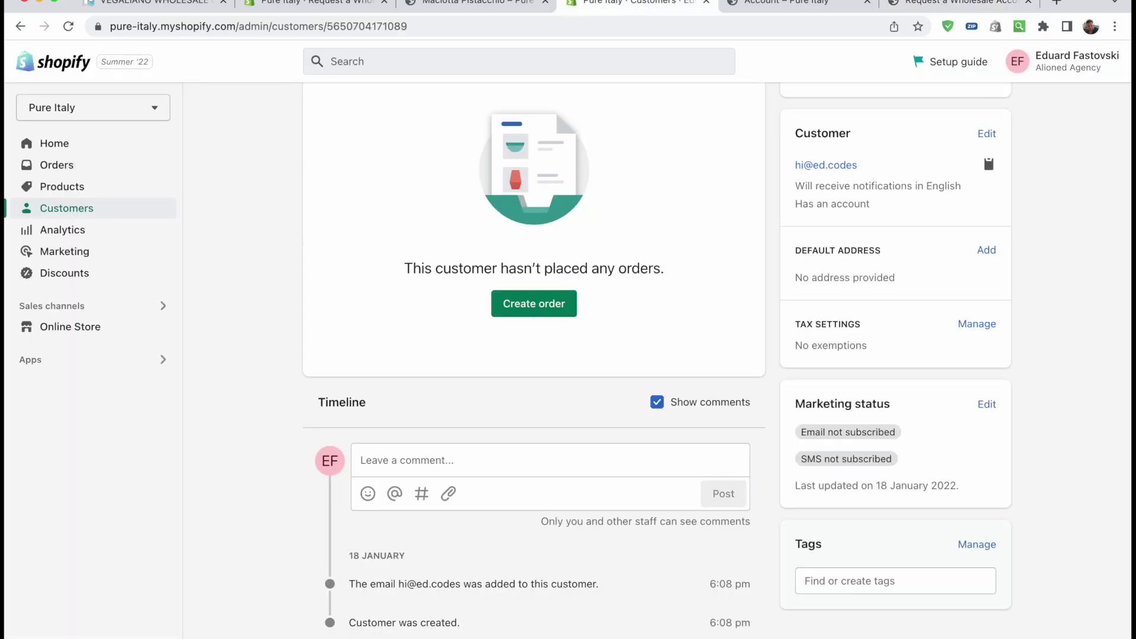
Confirm the Request a Wholesale Account page's theme template is contact
click(310, 3)
scroll(905, 364, down, 1)
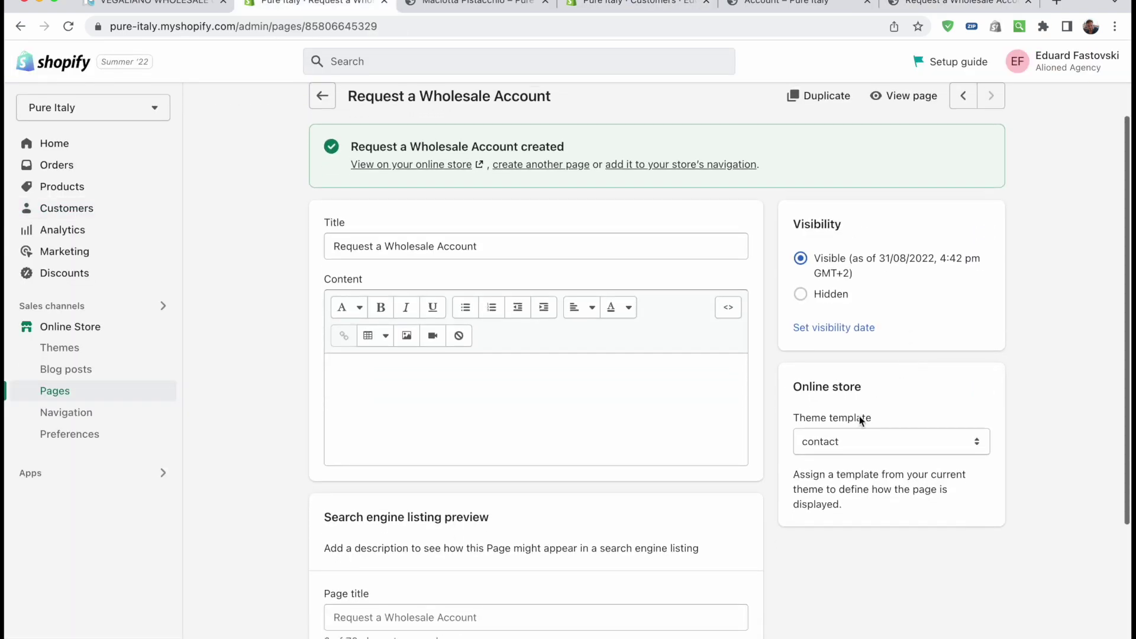
click(836, 442)
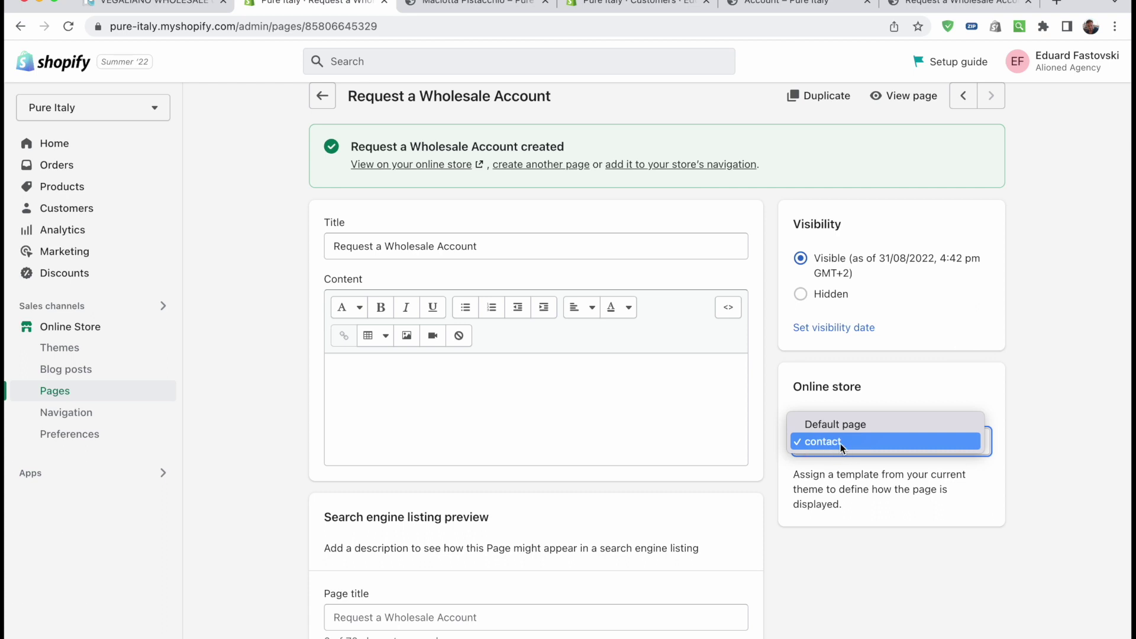
click(854, 442)
Bring up Visual Studio Code showing page.contact.liquid
key(super+Tab)
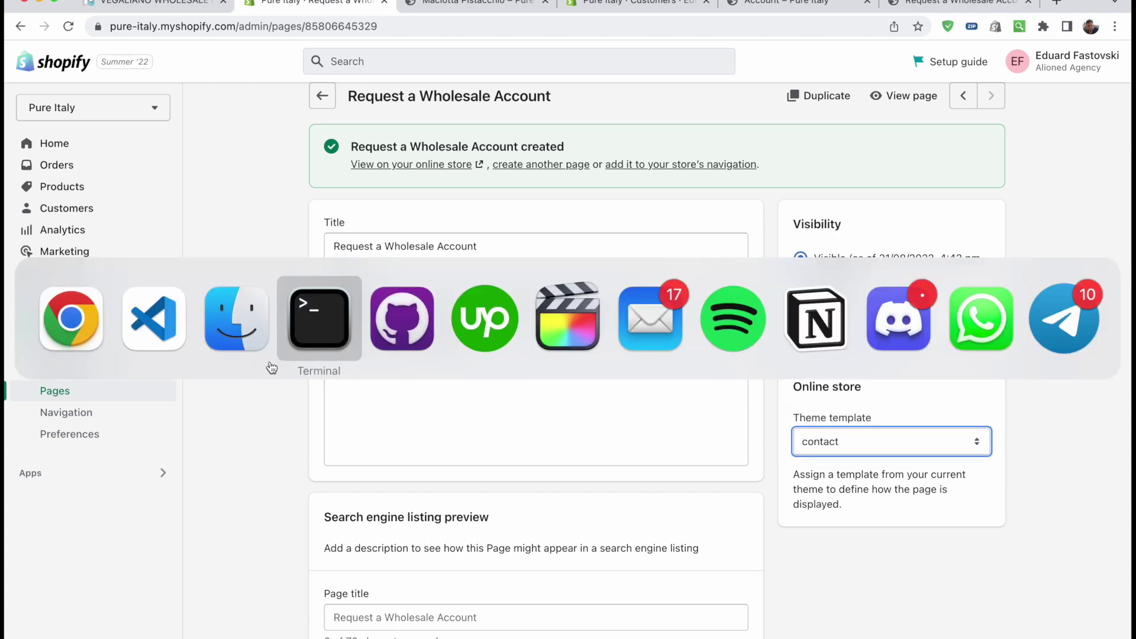
click(176, 336)
click(680, 348)
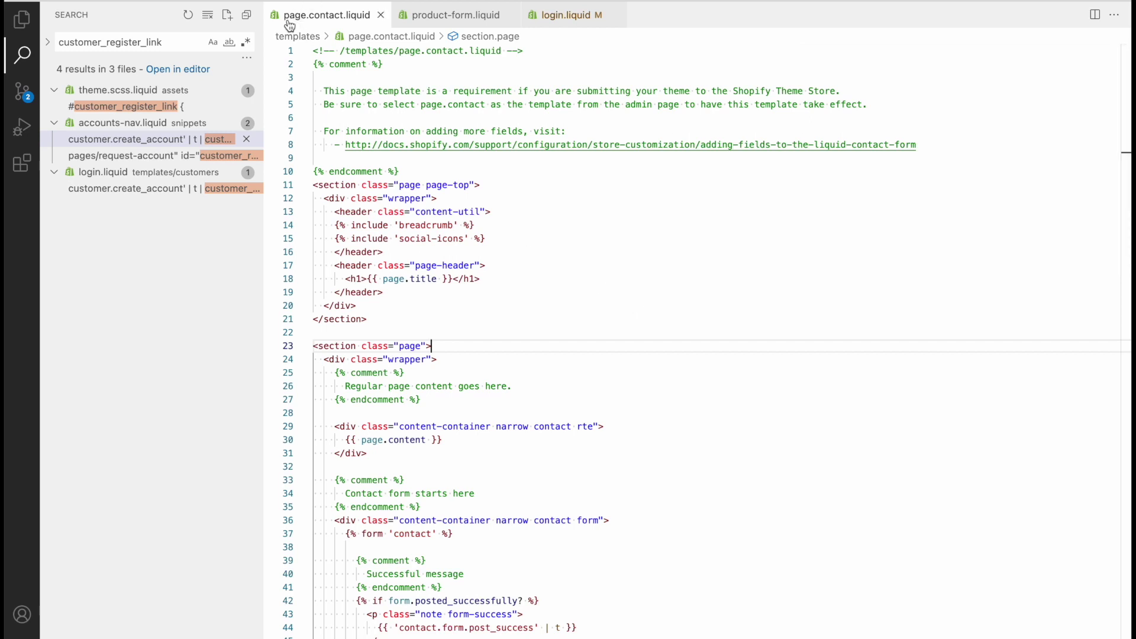
Copy the contact template code into a new templates file, page.request-wholesale-account.liquid
click(688, 300)
key(super+a)
key(ctrl+c)
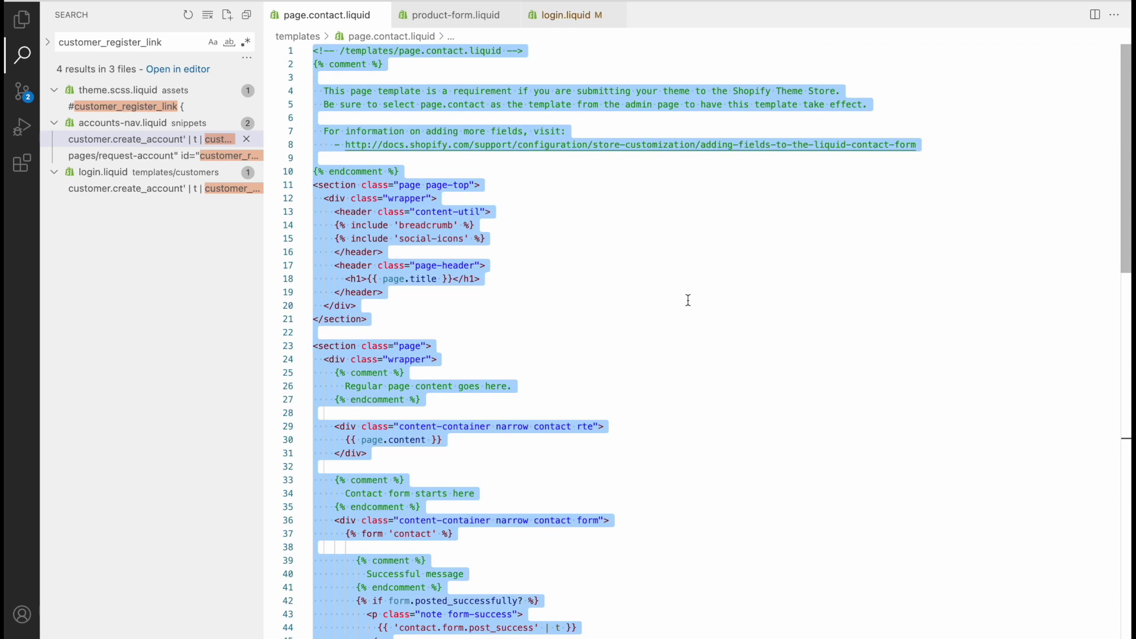
click(21, 20)
scroll(162, 305, up, 2)
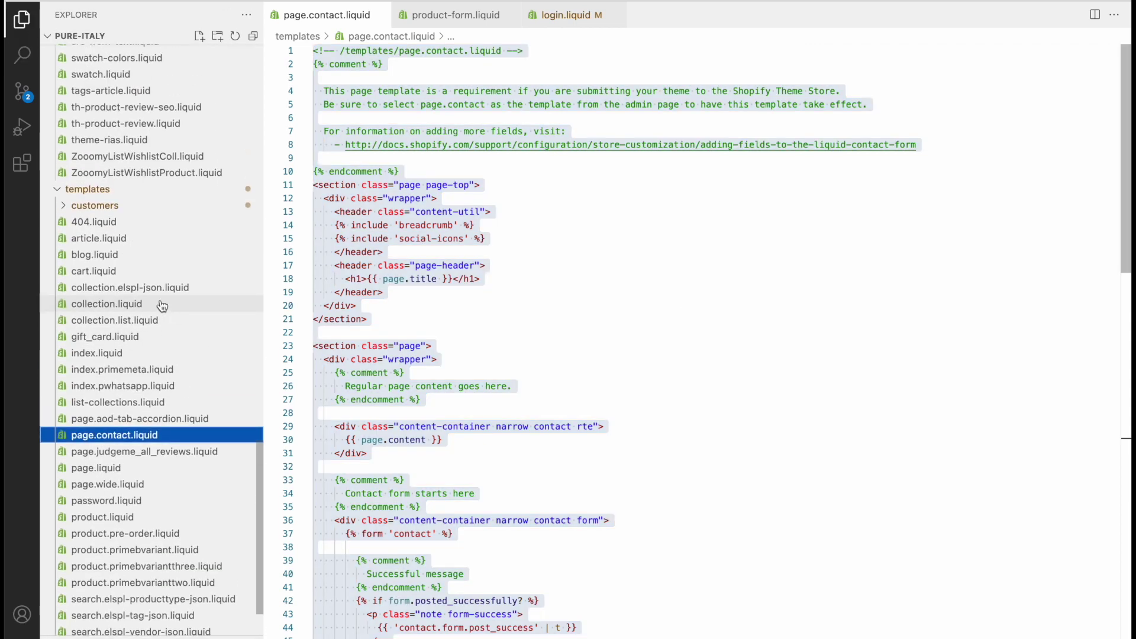
right_click(122, 197)
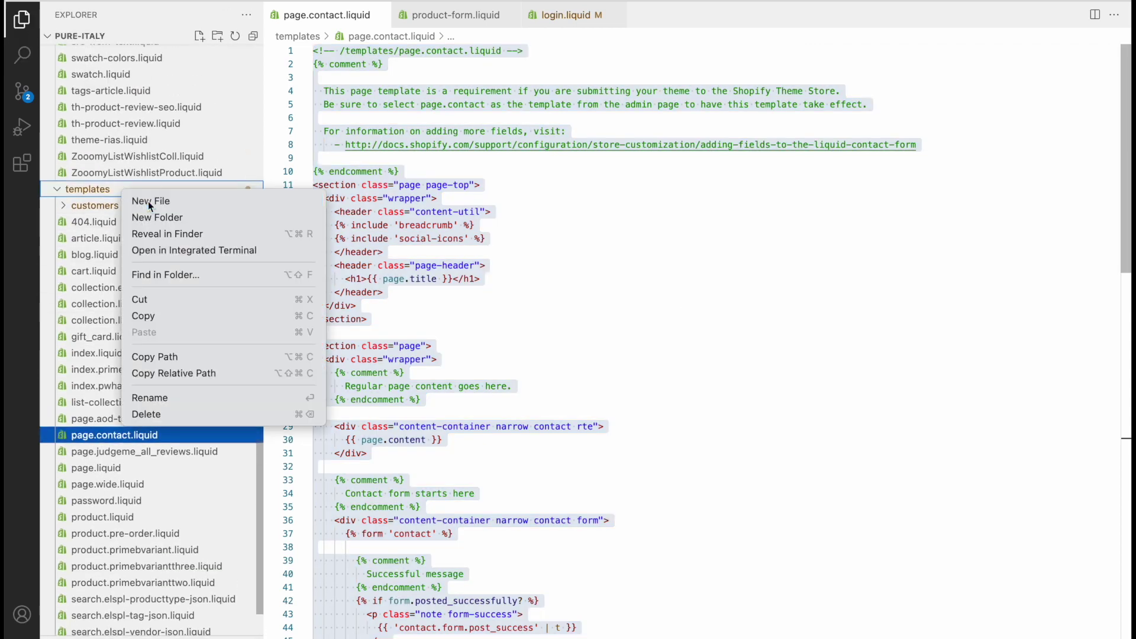
click(147, 202)
text(page.)
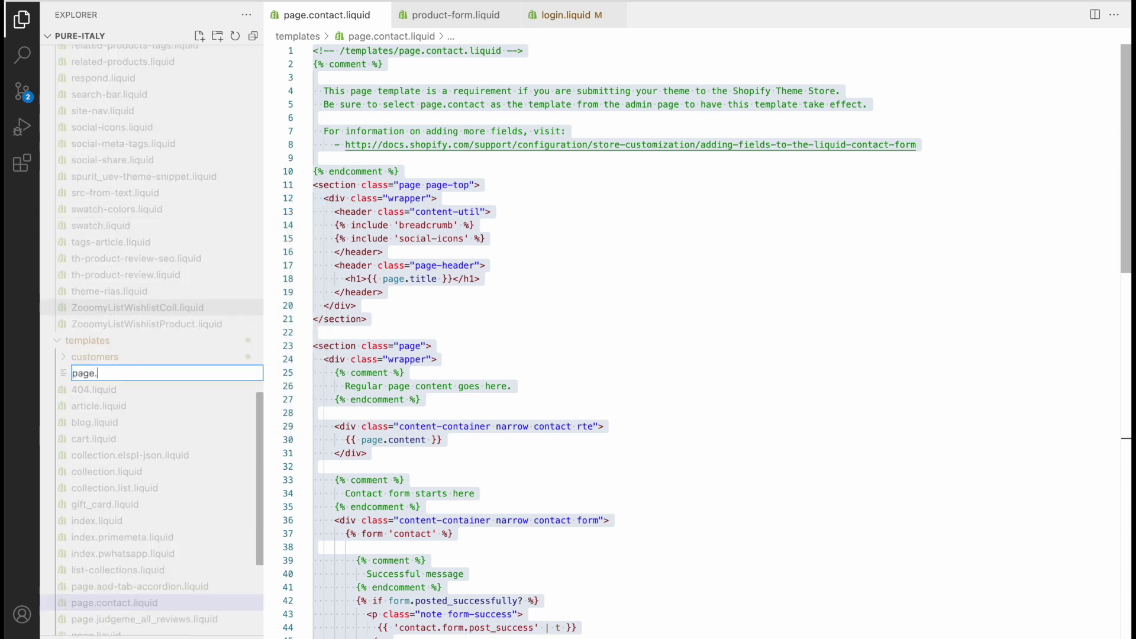
text(request-wholesale-account)
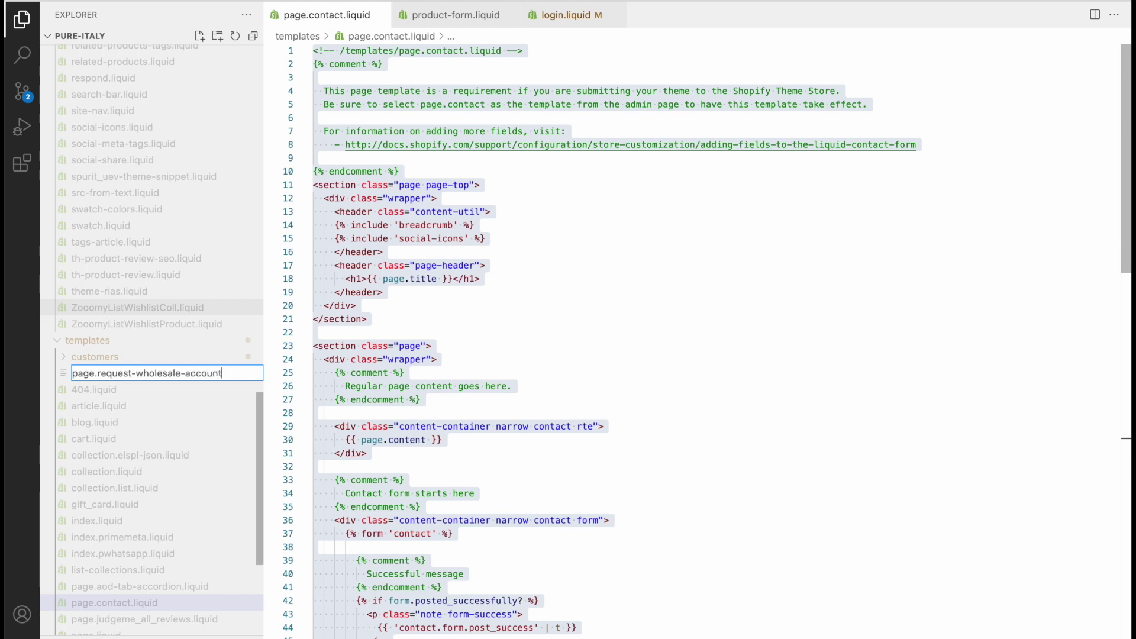
text(.liquid)
key(Return)
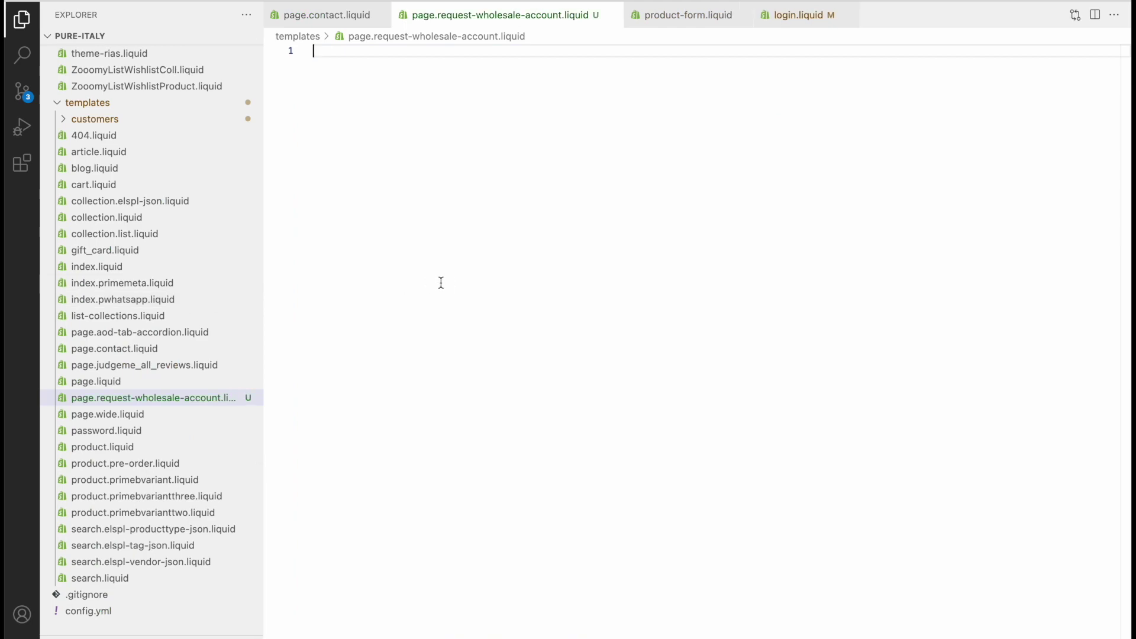
key(ctrl+v)
Review the pasted form's name, email, phone, message and submit rows around the name field
scroll(441, 282, up, 10)
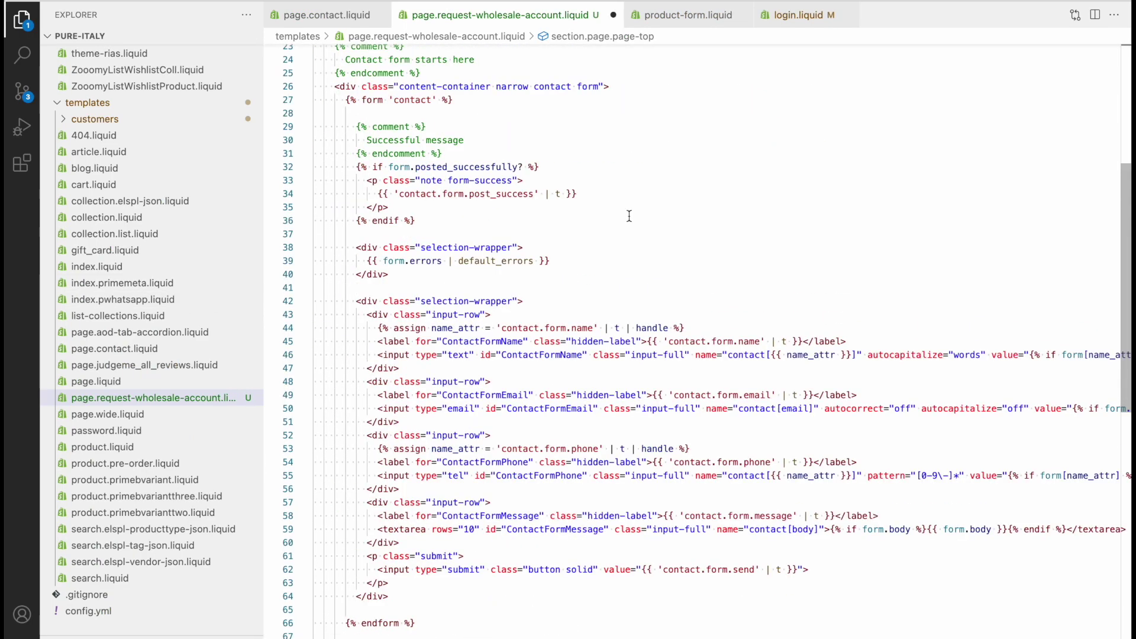
scroll(629, 216, down, 3)
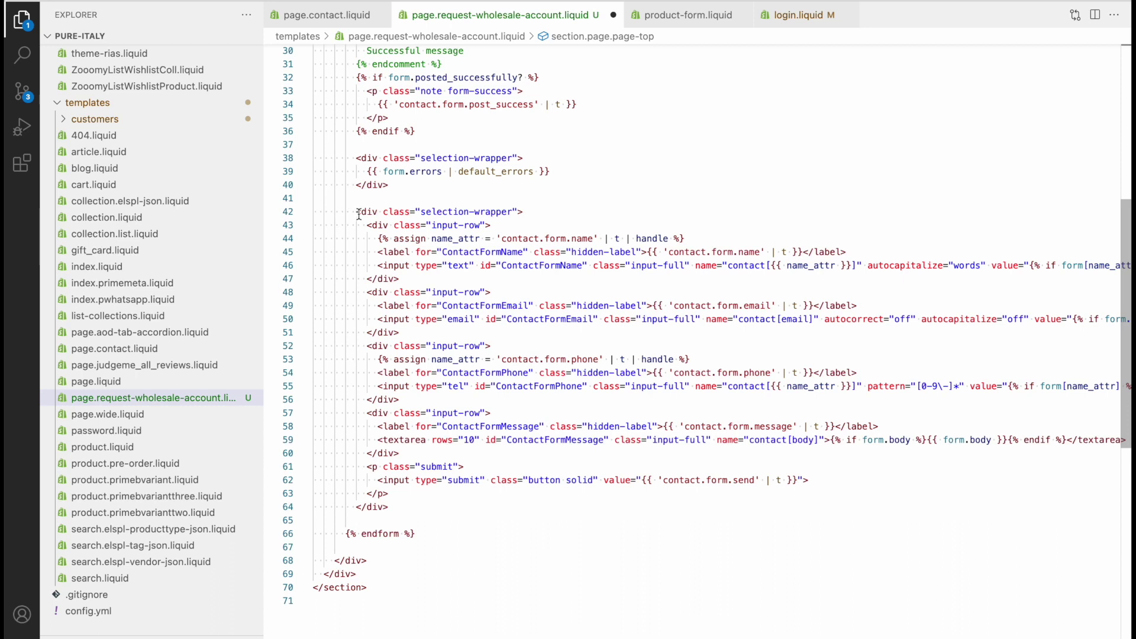
drag(357, 213, 460, 257)
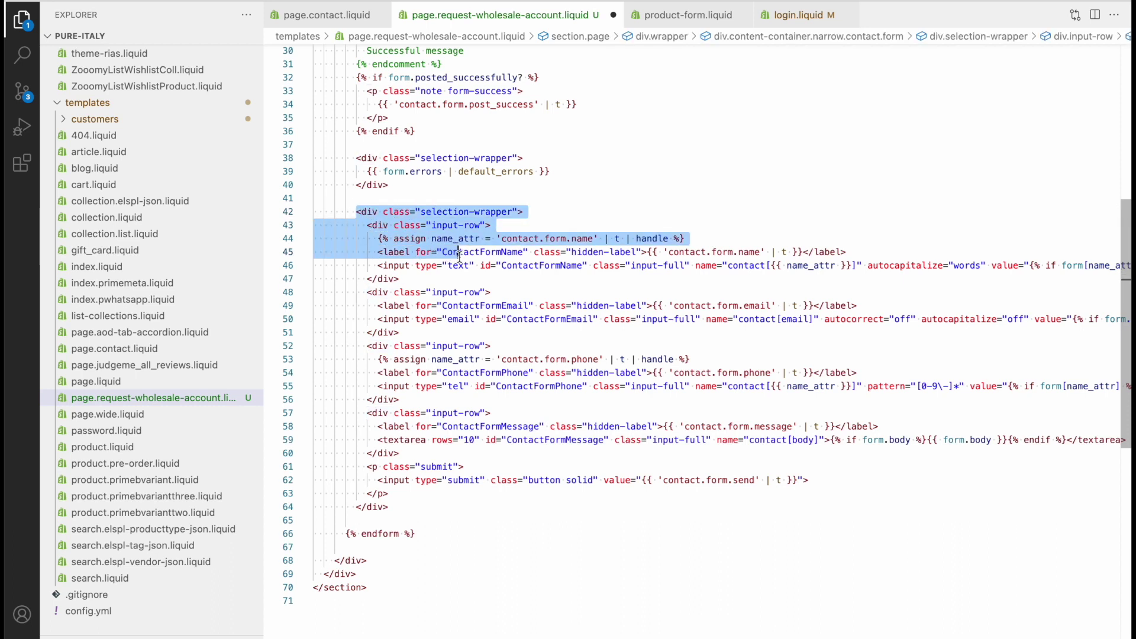
click(536, 278)
drag(379, 252, 442, 277)
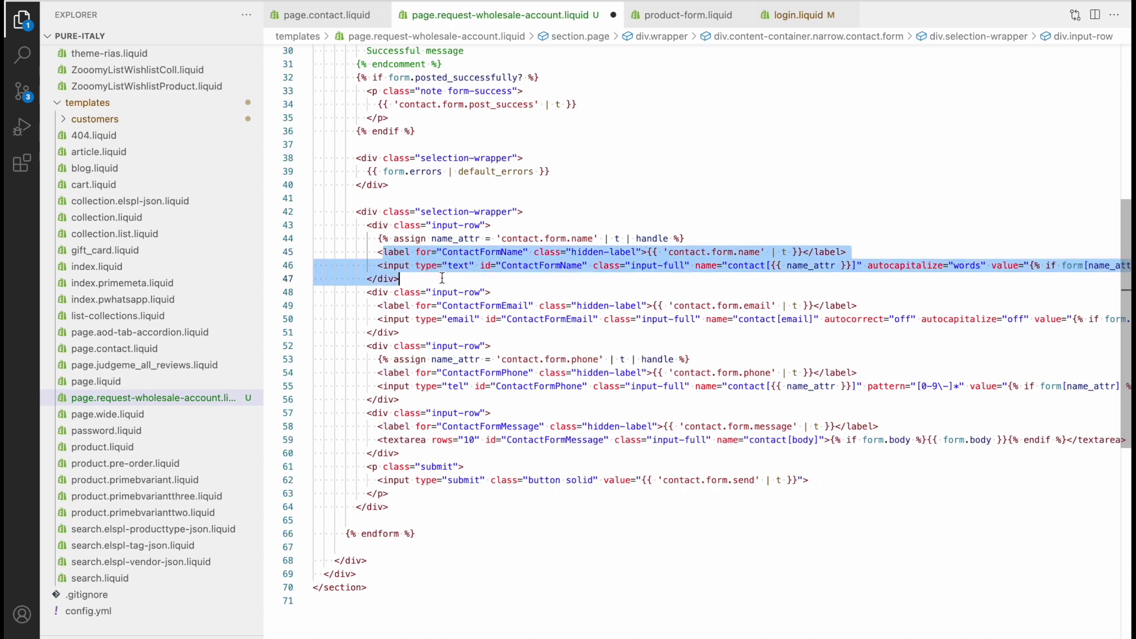
click(429, 278)
click(511, 253)
click(511, 305)
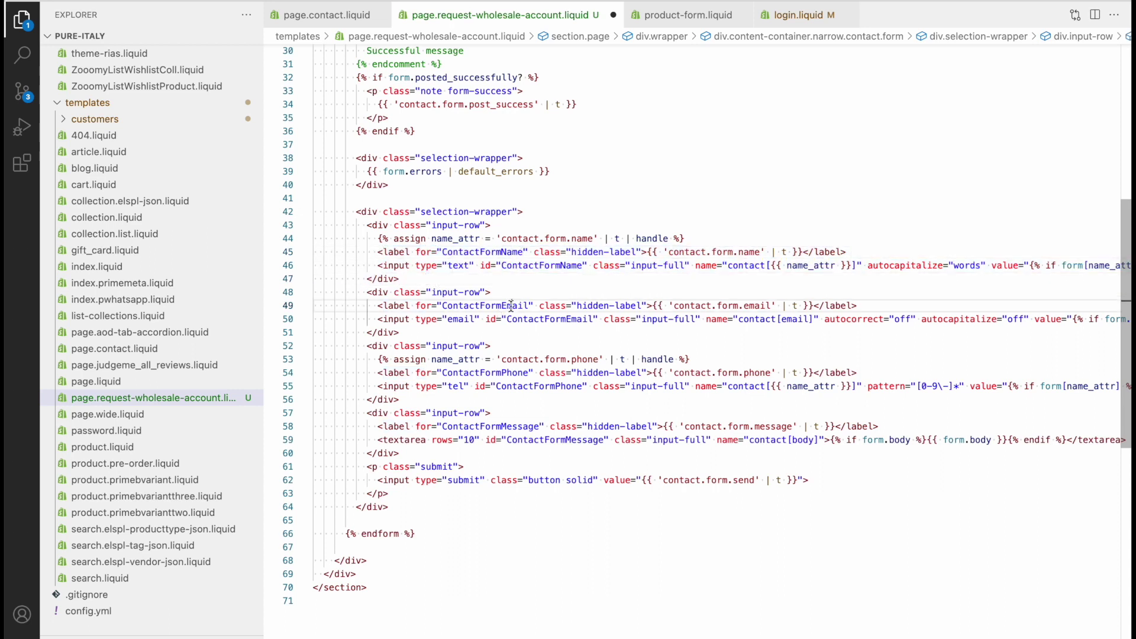
click(511, 372)
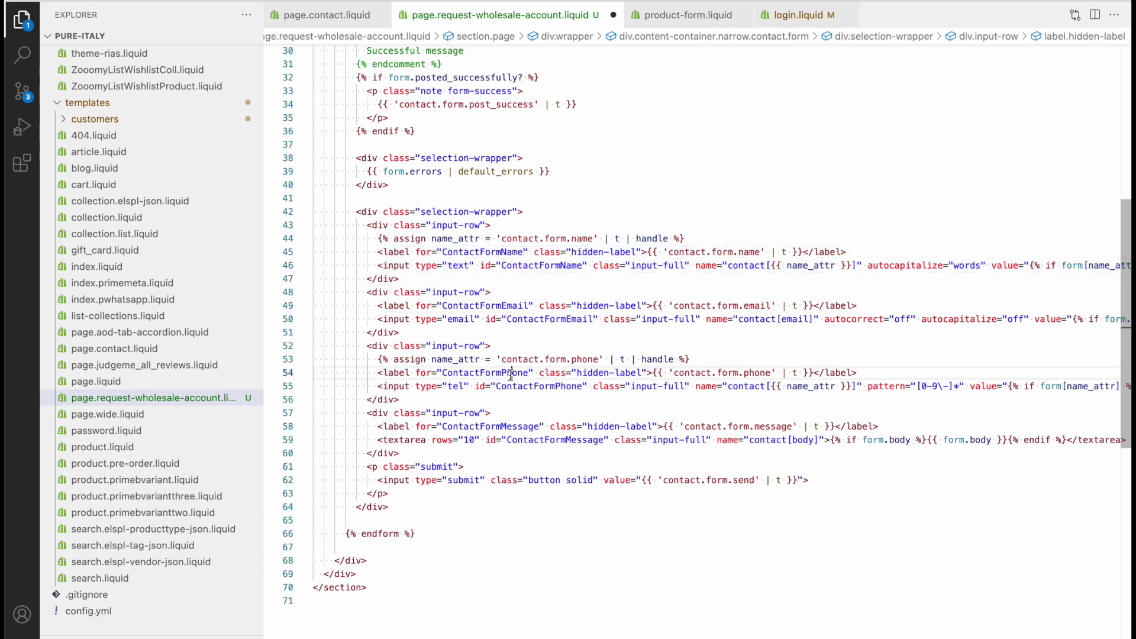
click(526, 426)
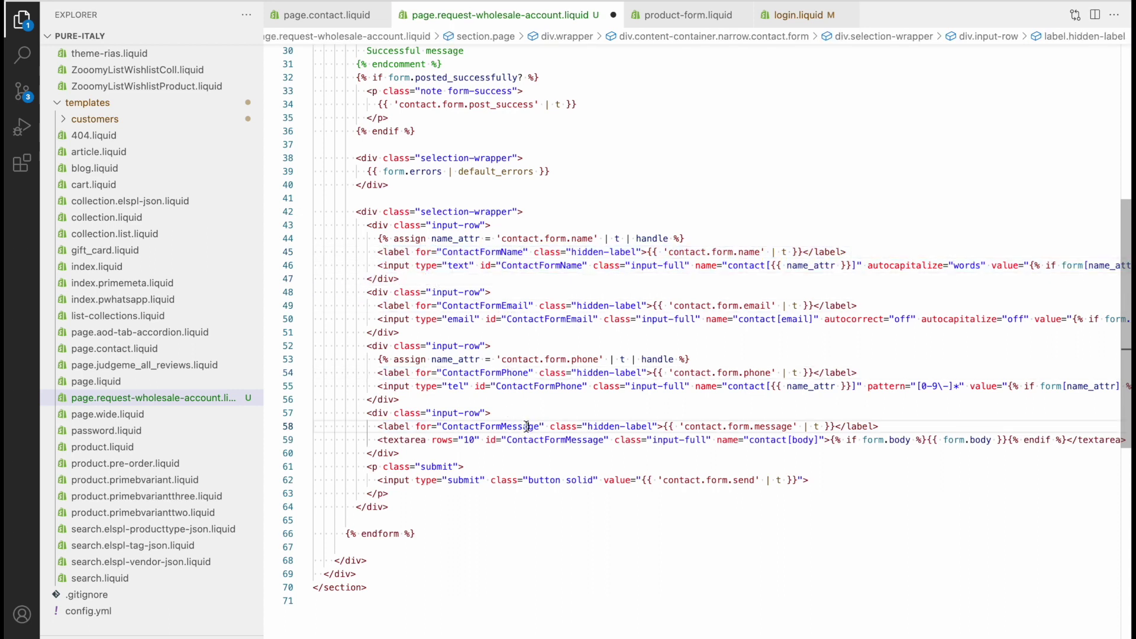
click(556, 479)
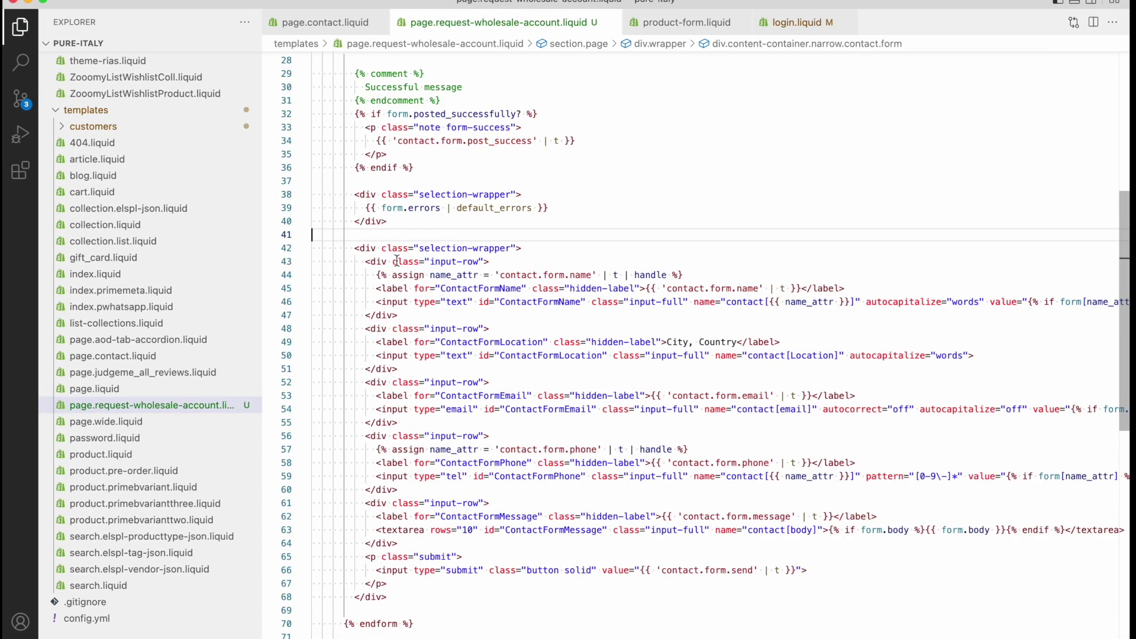
drag(365, 261, 544, 555)
click(544, 555)
Verify the page editor's Theme template dropdown still shows contact
key(super+Tab)
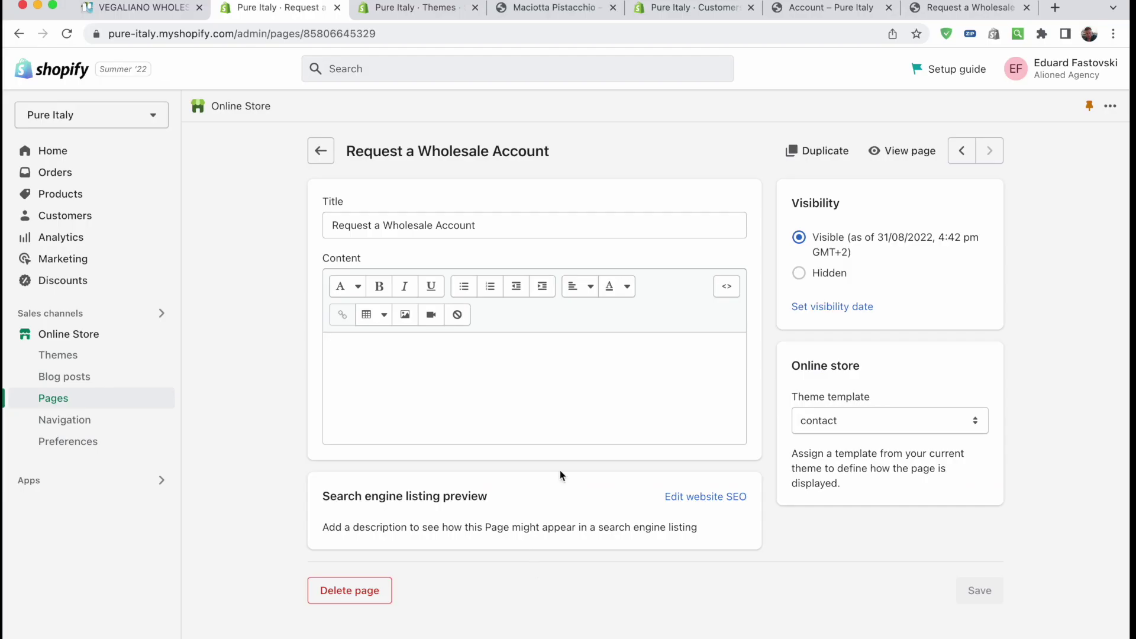
click(875, 427)
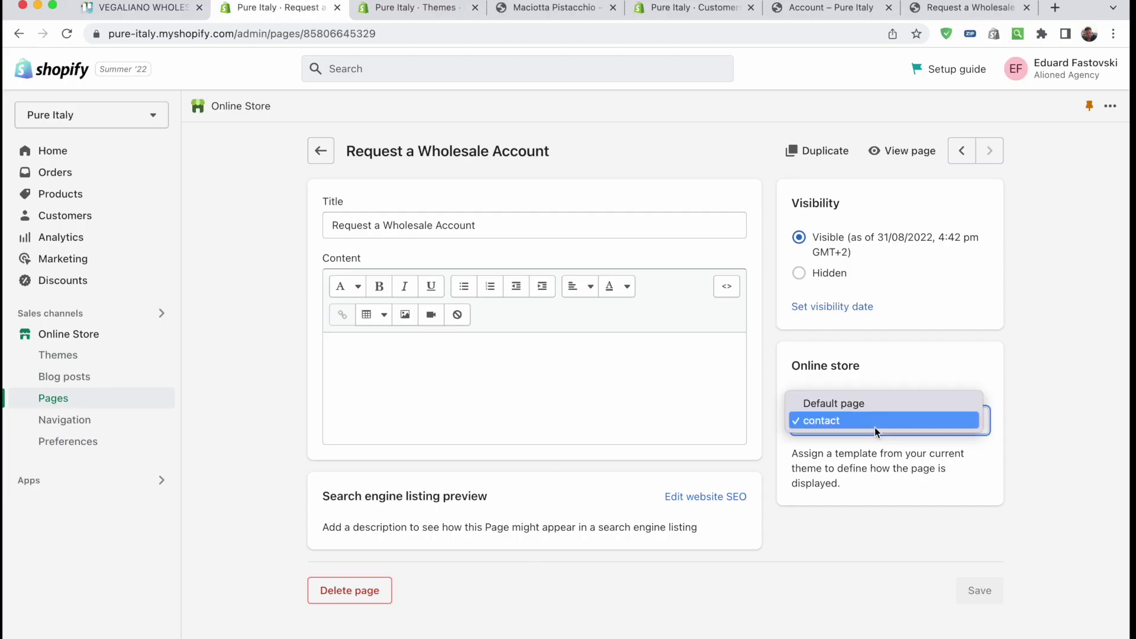
click(558, 170)
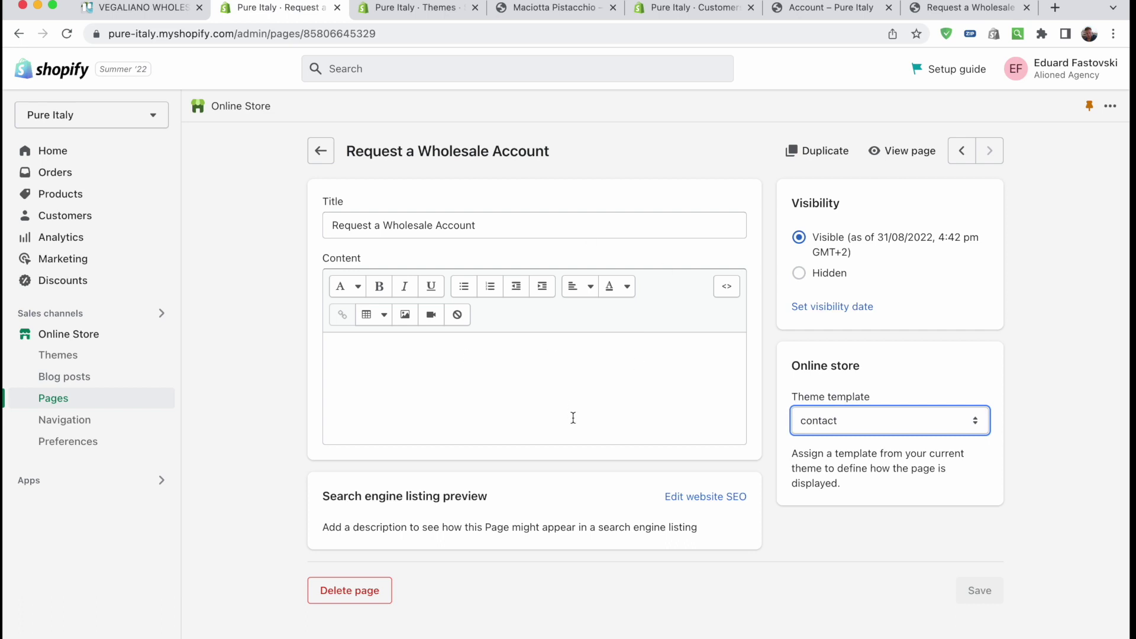
click(682, 416)
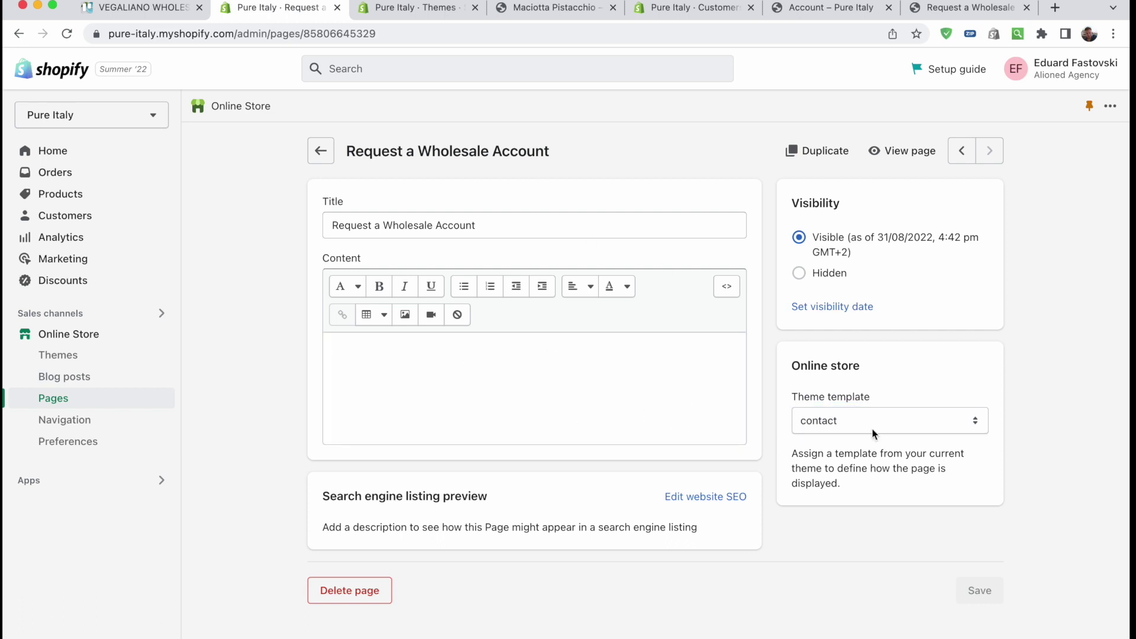
click(862, 425)
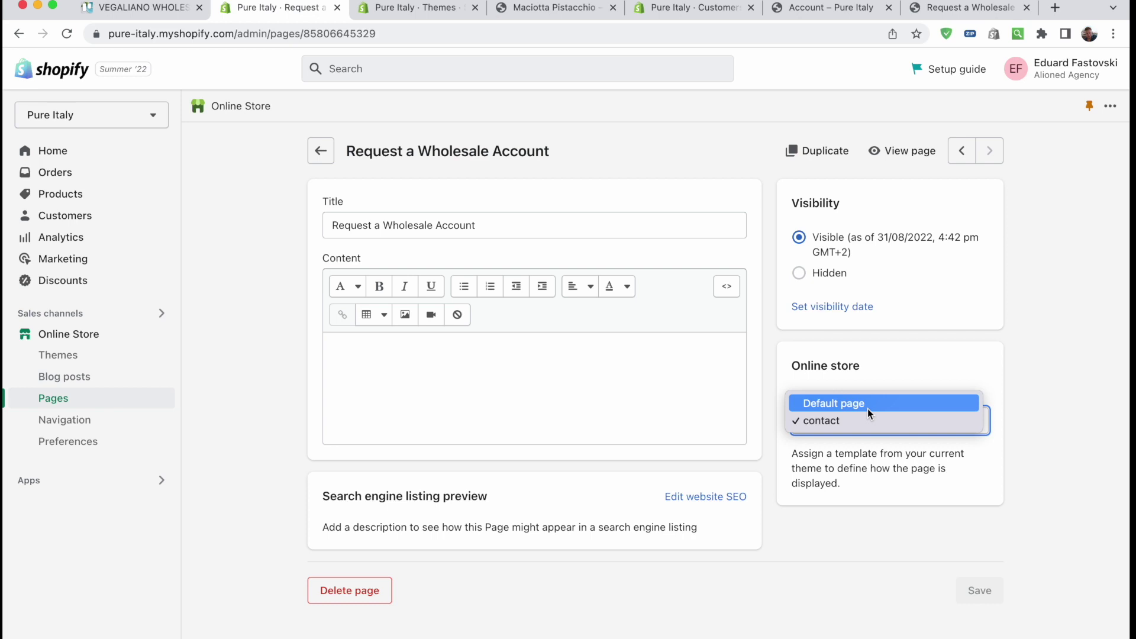
Look at the store's Themes page, return to the page editor, then switch to VS Code
click(424, 9)
click(424, 9)
scroll(461, 302, down, 3)
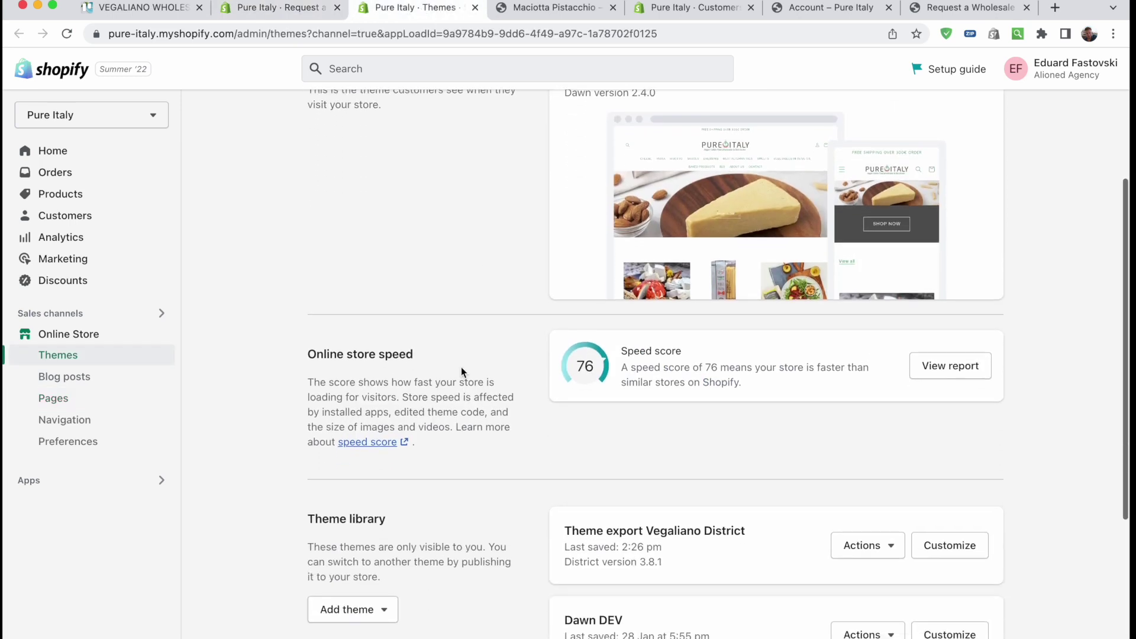
key(ctrl+shift+Tab)
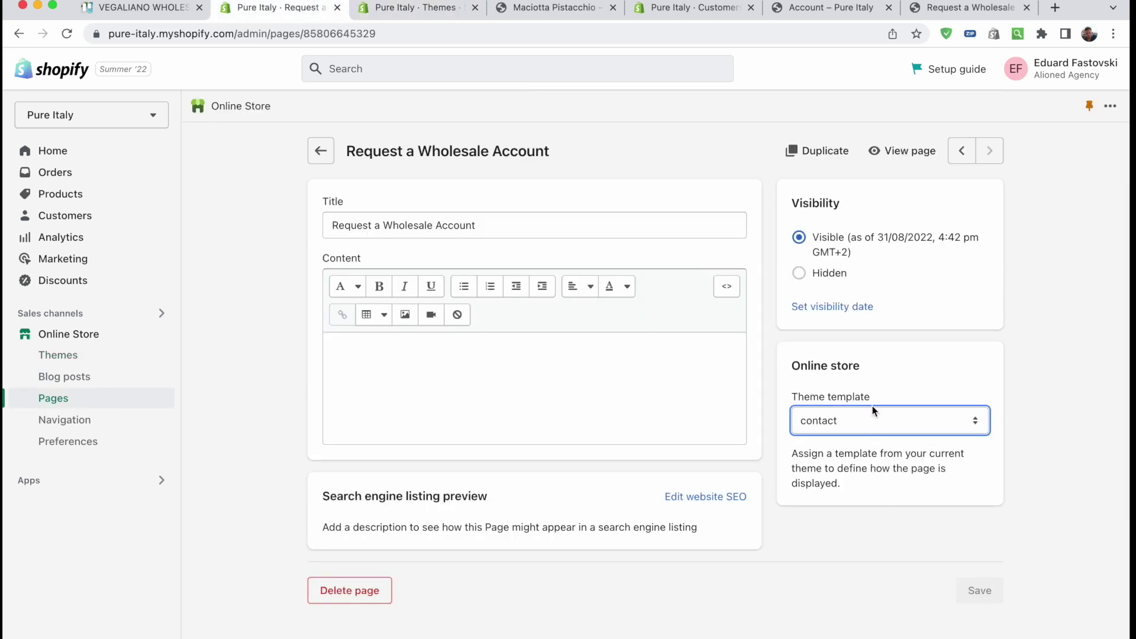
key(super+Tab)
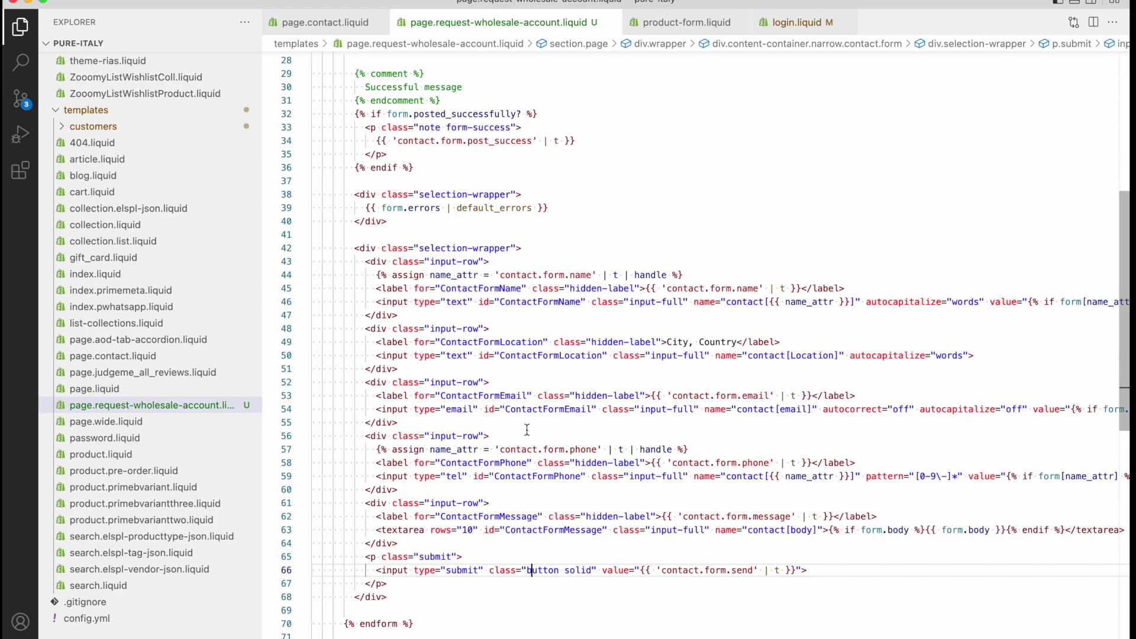
Compare the Maciotta Pistacchio, login and Request a Wholesale Account form tabs in Chrome
key(super+Tab)
click(609, 7)
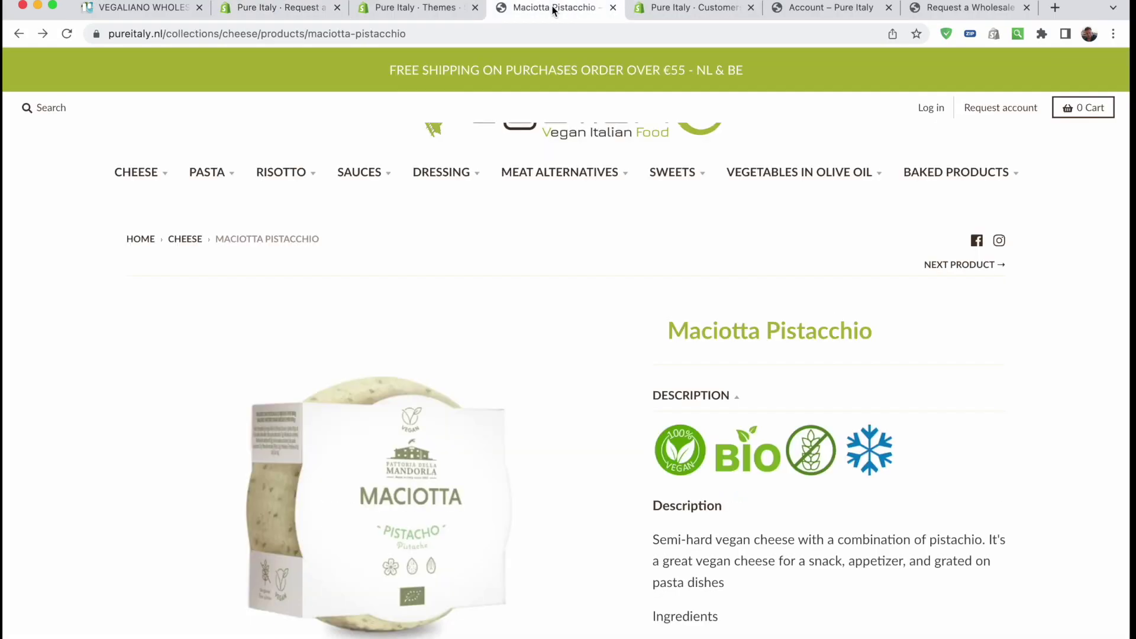
click(839, 10)
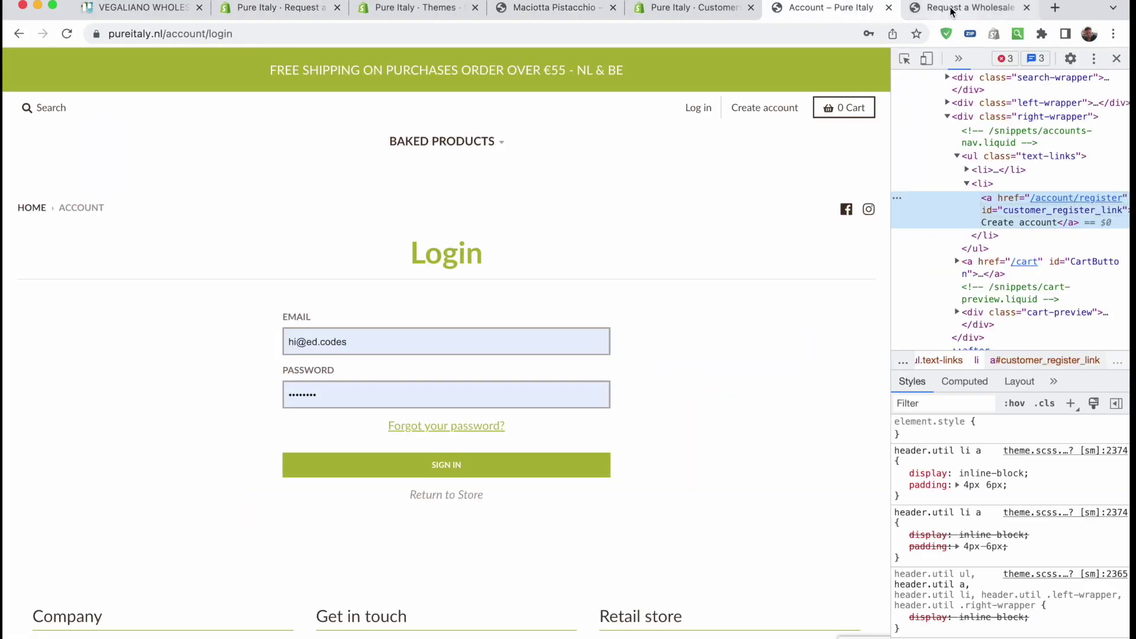
click(953, 10)
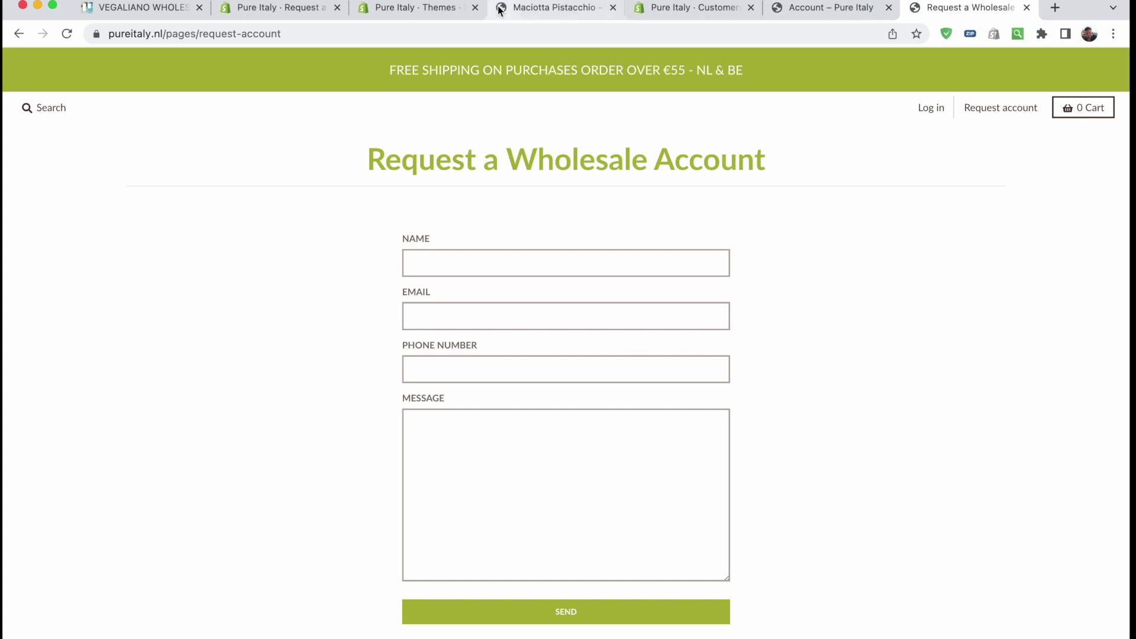
click(557, 8)
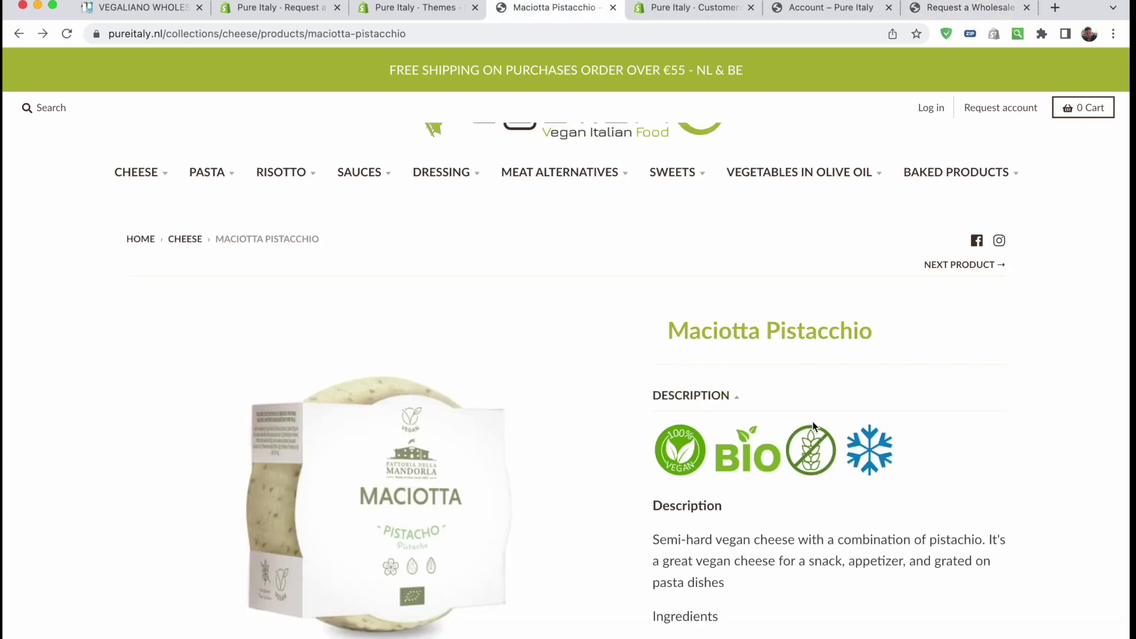
click(942, 15)
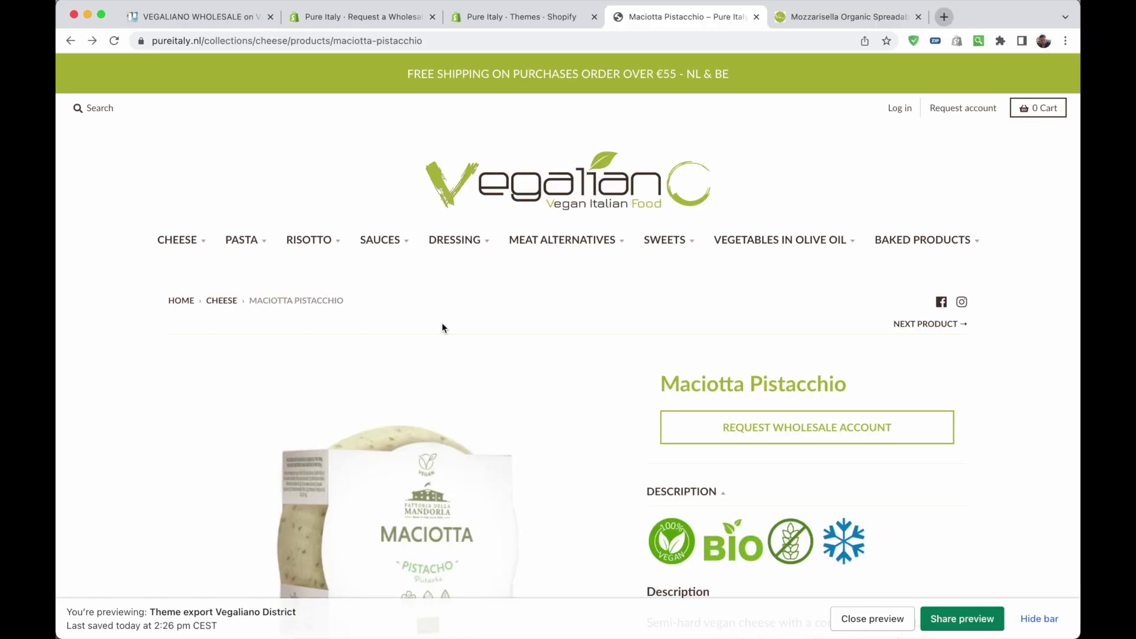
scroll(973, 437, down, 2)
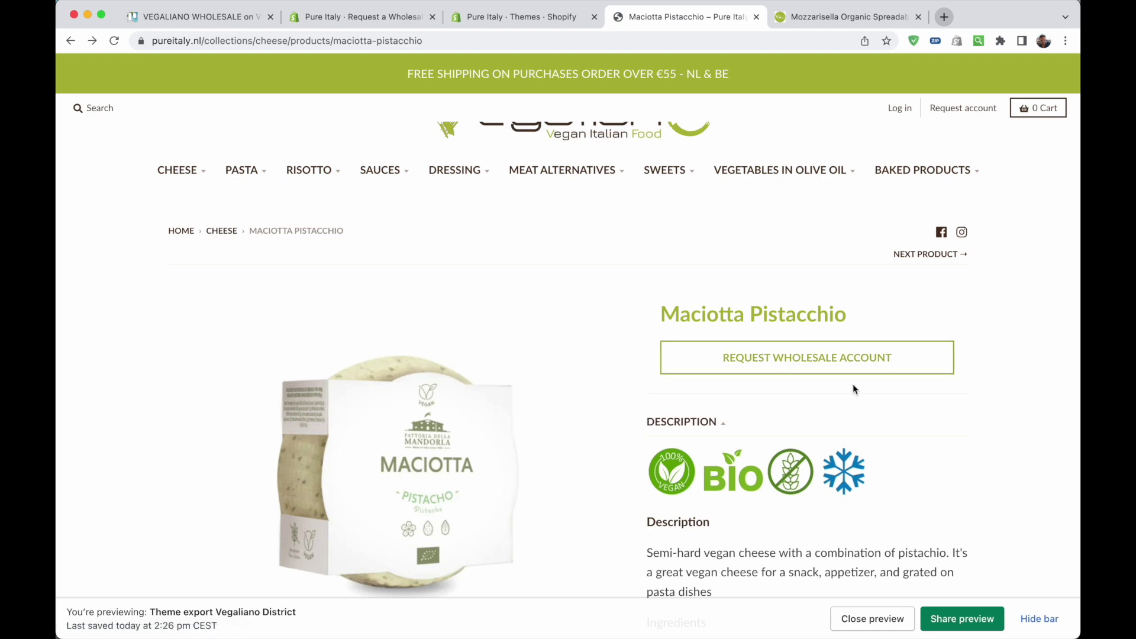
click(778, 365)
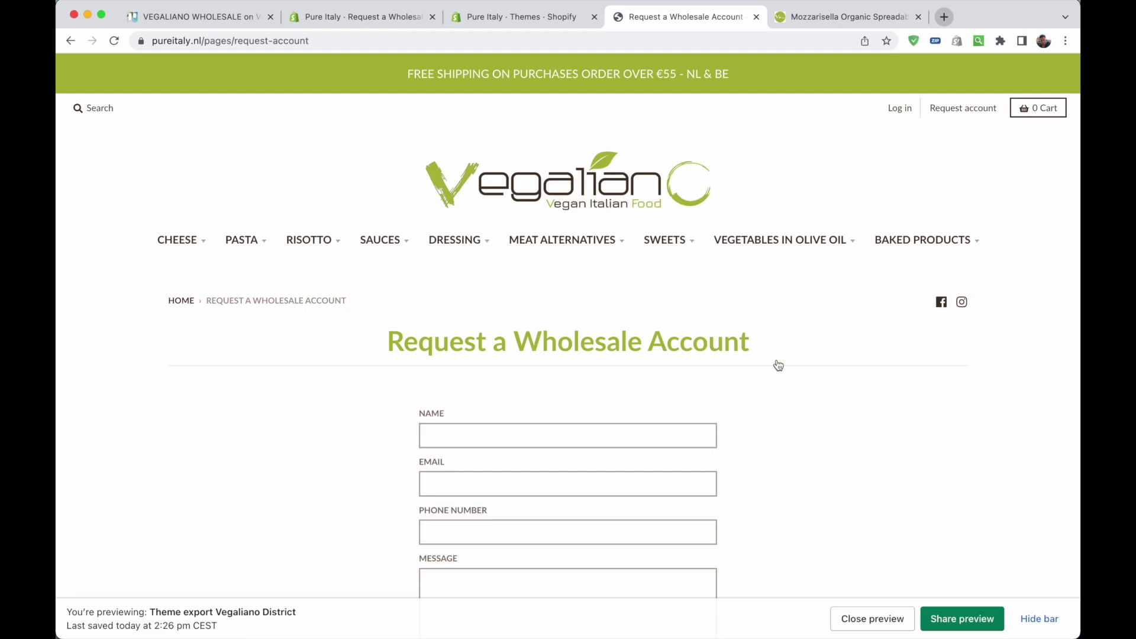
scroll(776, 363, down, 2)
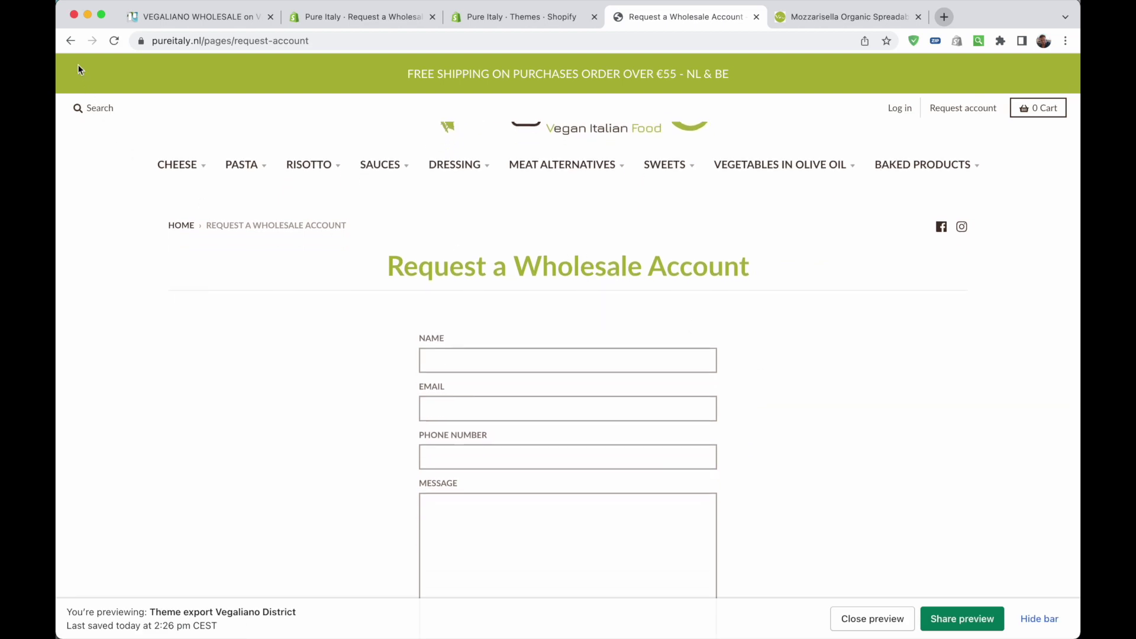
click(70, 41)
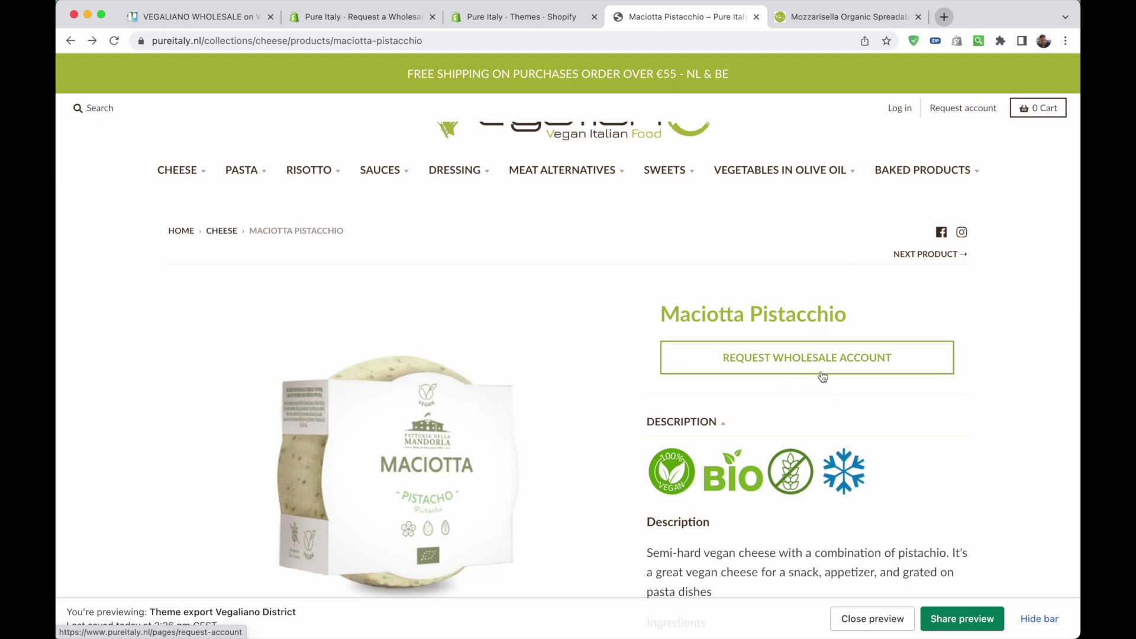
key(super+Tab)
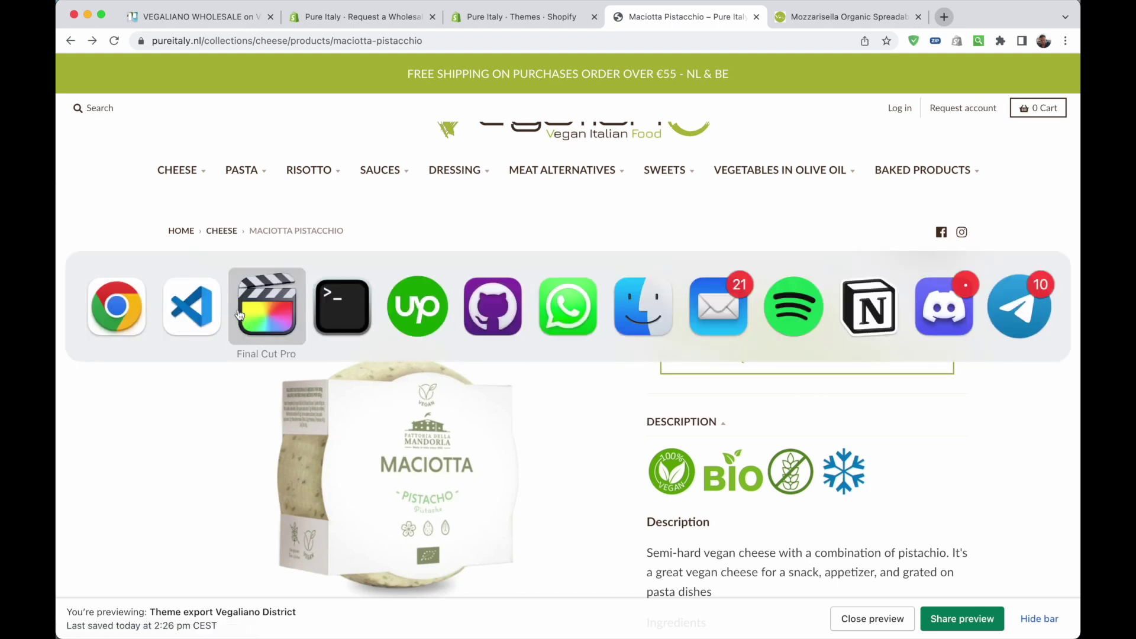
Highlight the Request Wholesale Account link markup (lines 177–182) in product-form.liquid, then return to Chrome
scroll(513, 286, up, 2)
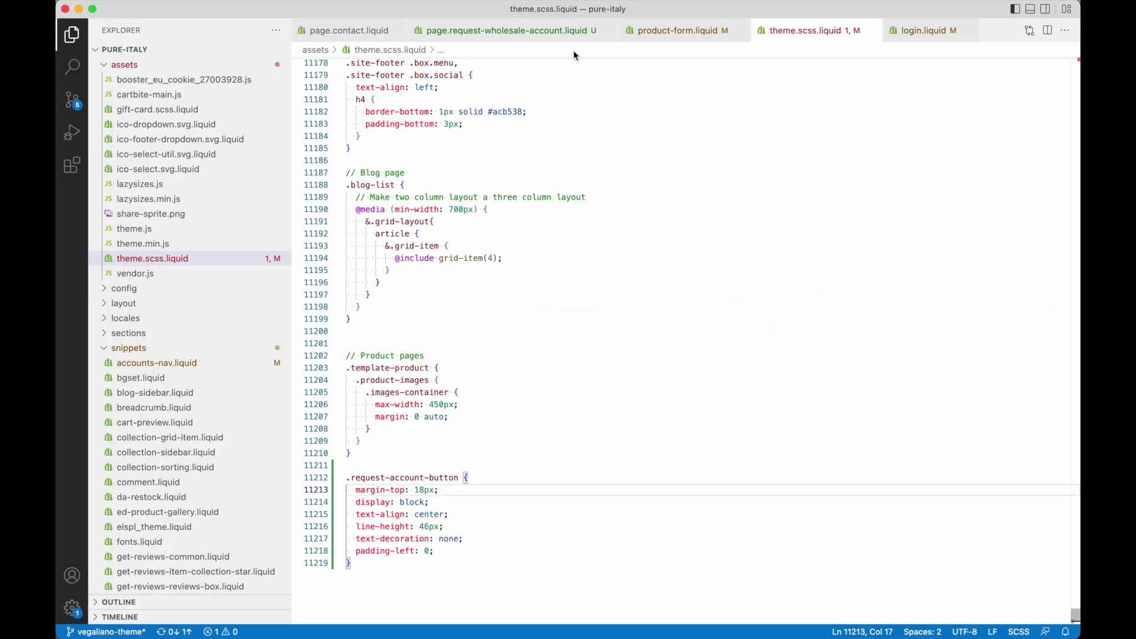
click(677, 30)
key(super+equal)
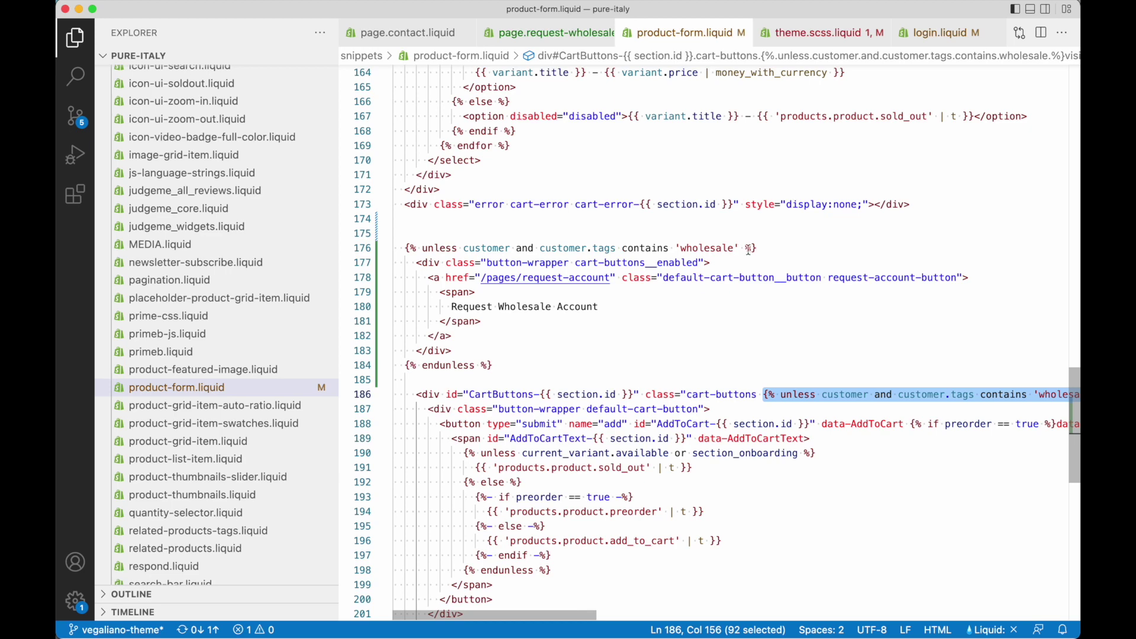
drag(416, 262, 484, 343)
key(super+Tab)
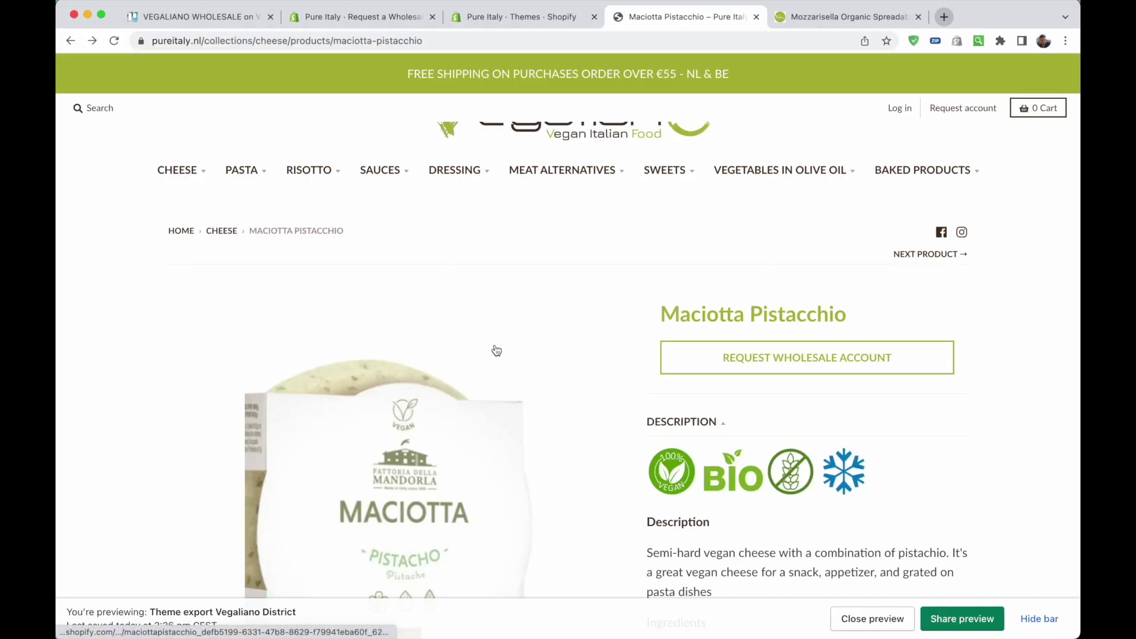
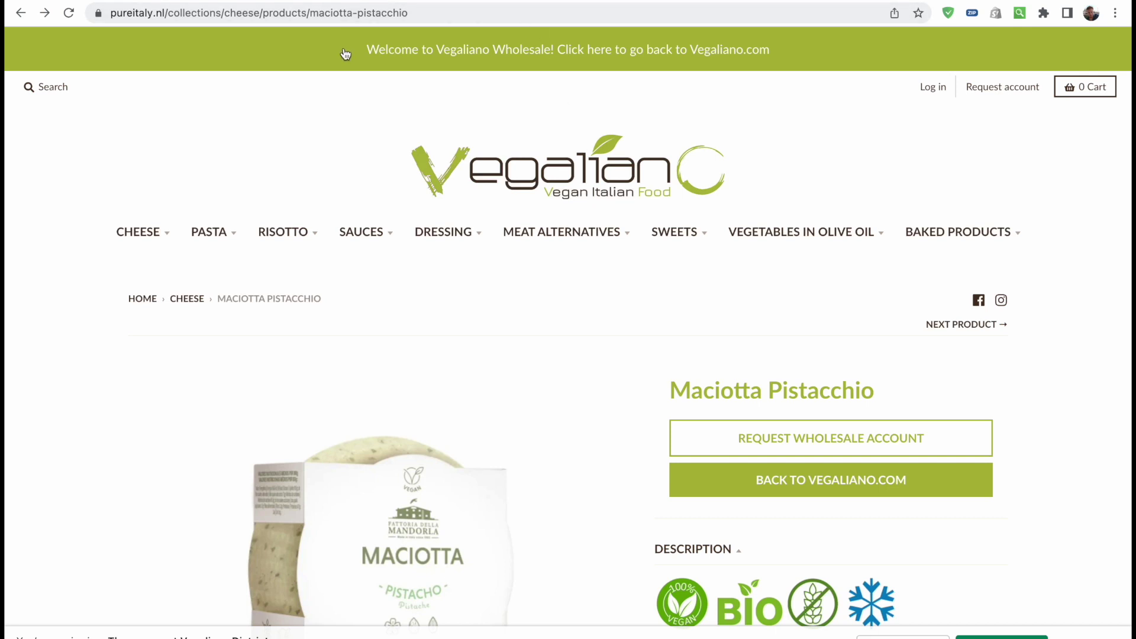
Test where the Back to vegaliano.com link leads, then return to the Maciotta Pistacchio page
drag(365, 52, 413, 60)
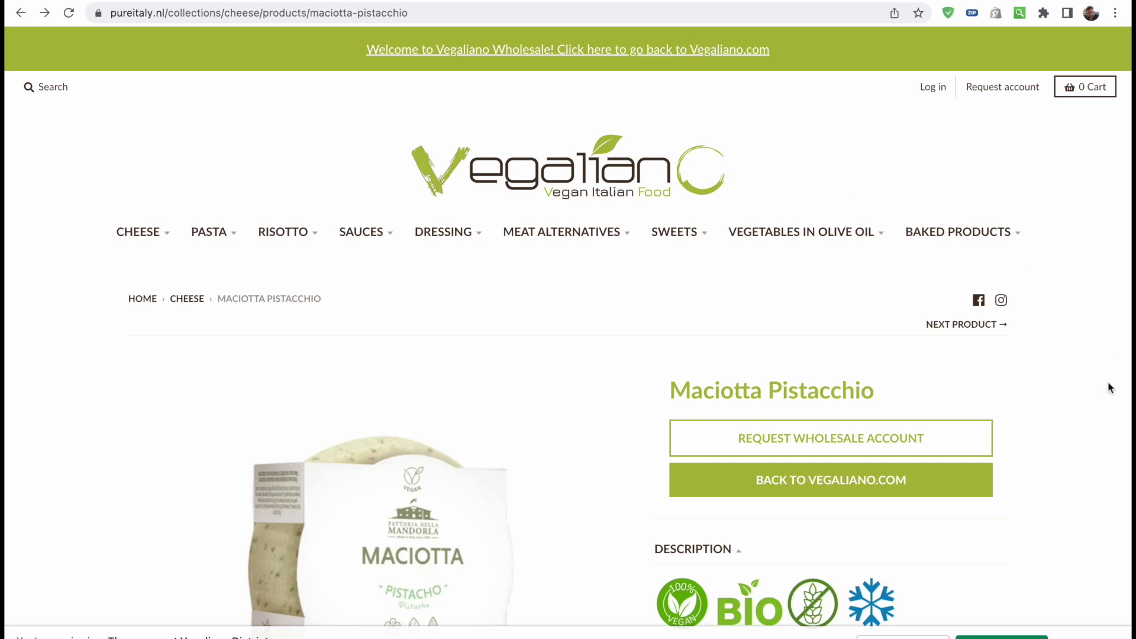
scroll(1108, 385, down, 1)
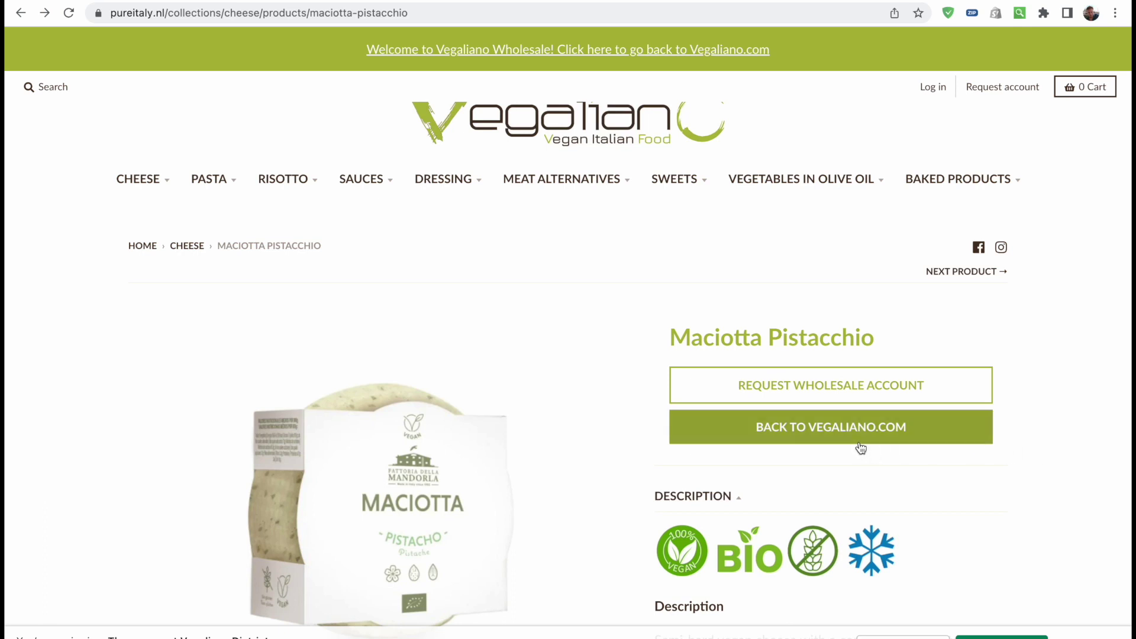
click(836, 430)
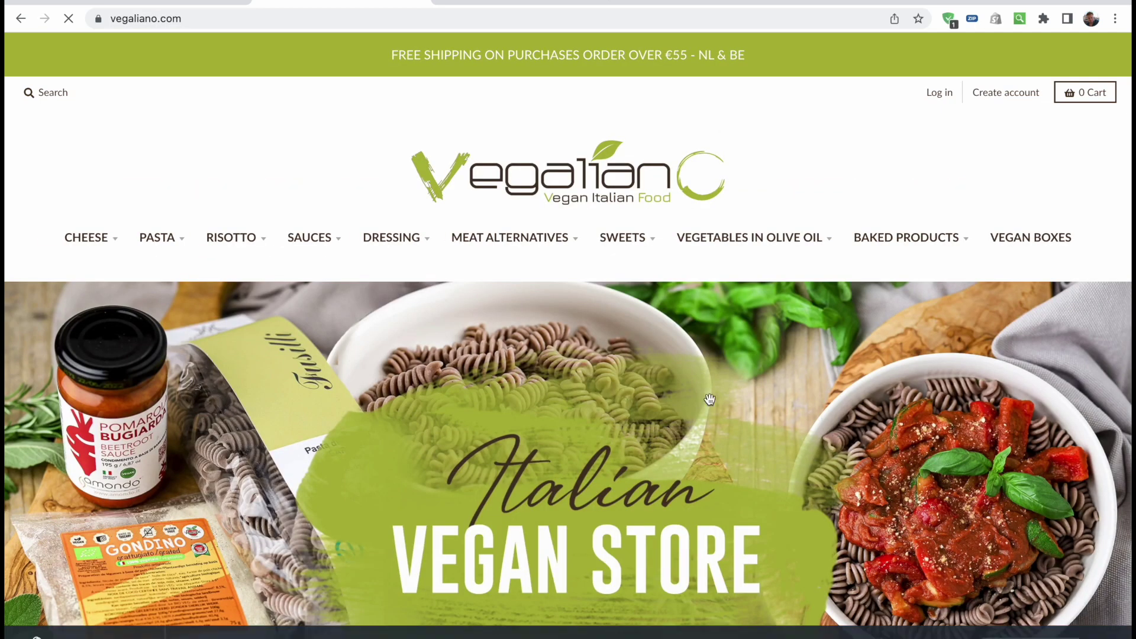
click(25, 22)
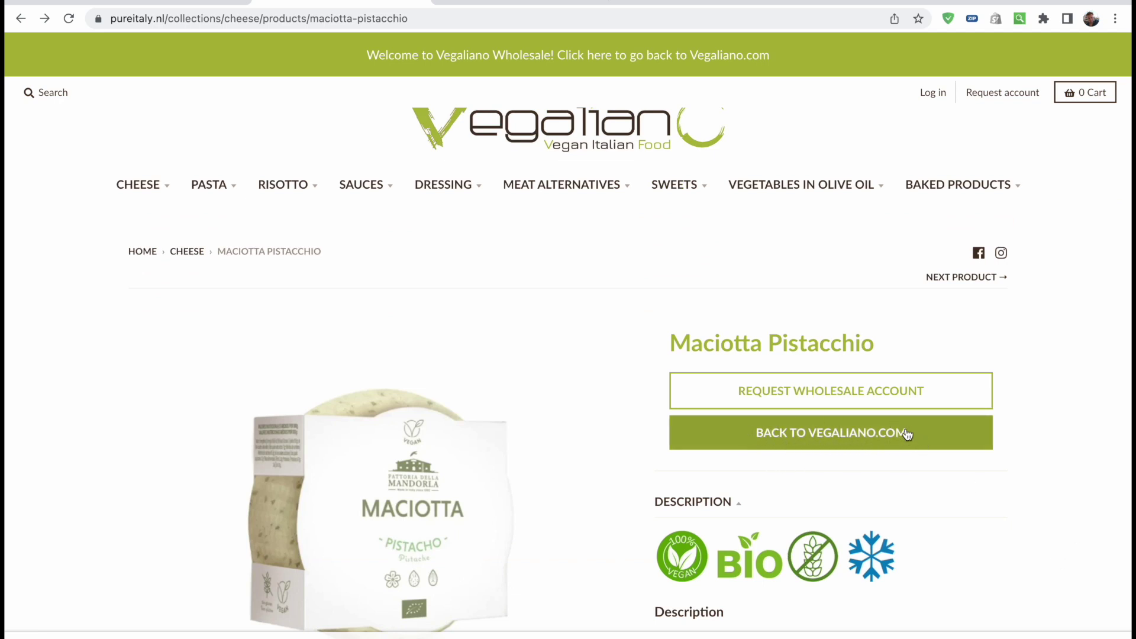
Inspect the product title and the maciotta-pistacchio slug in the browser address
drag(667, 342, 939, 351)
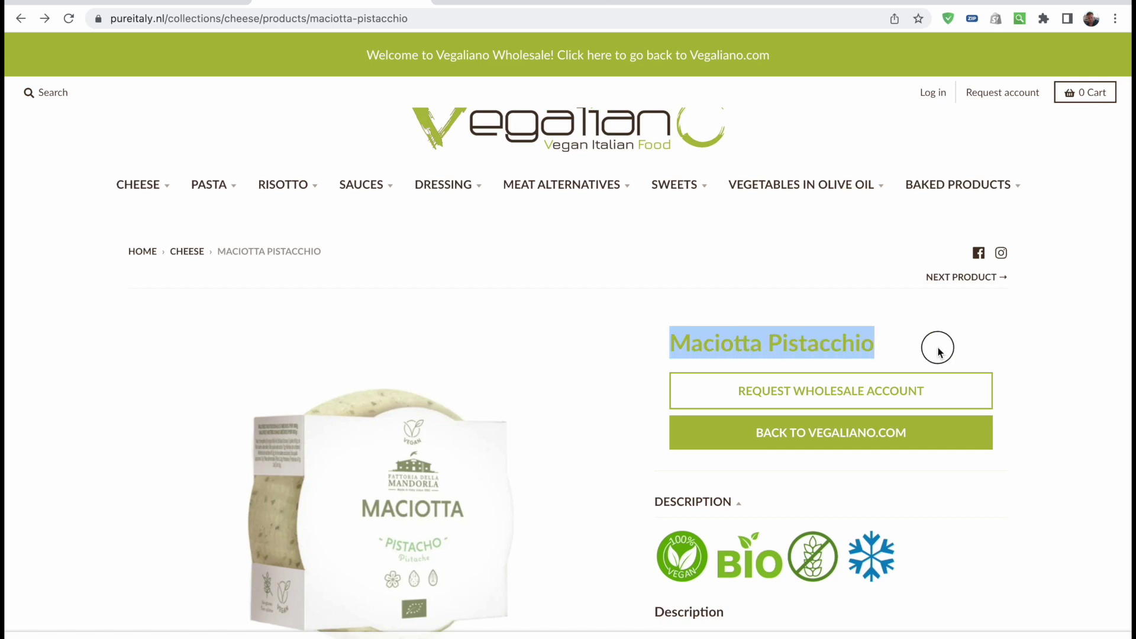
click(939, 350)
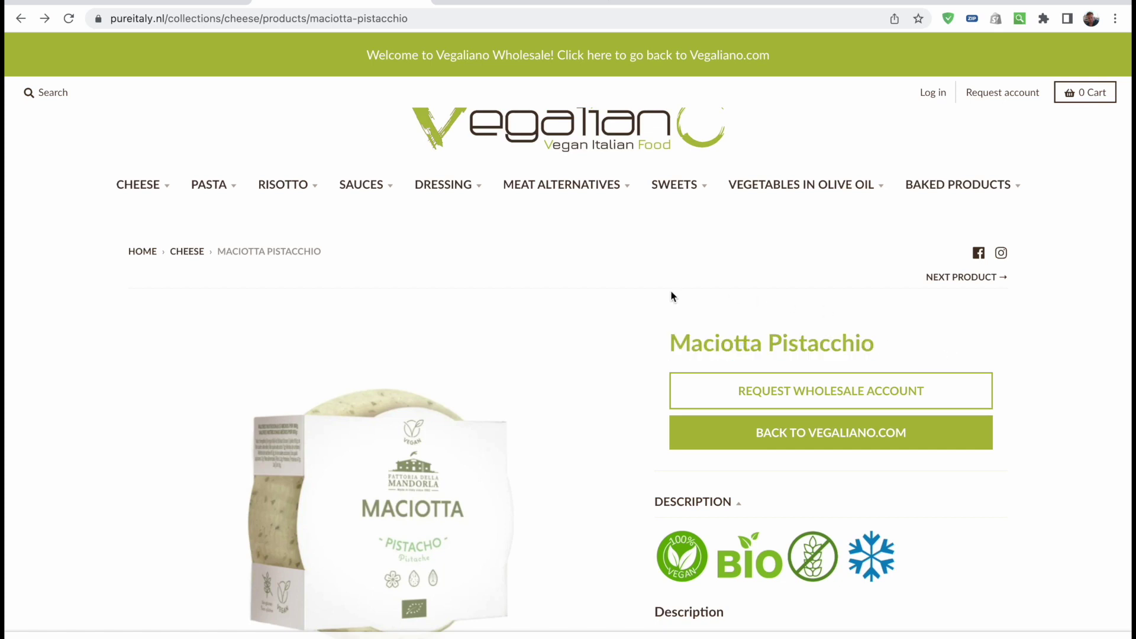
mouse_move(367, 184)
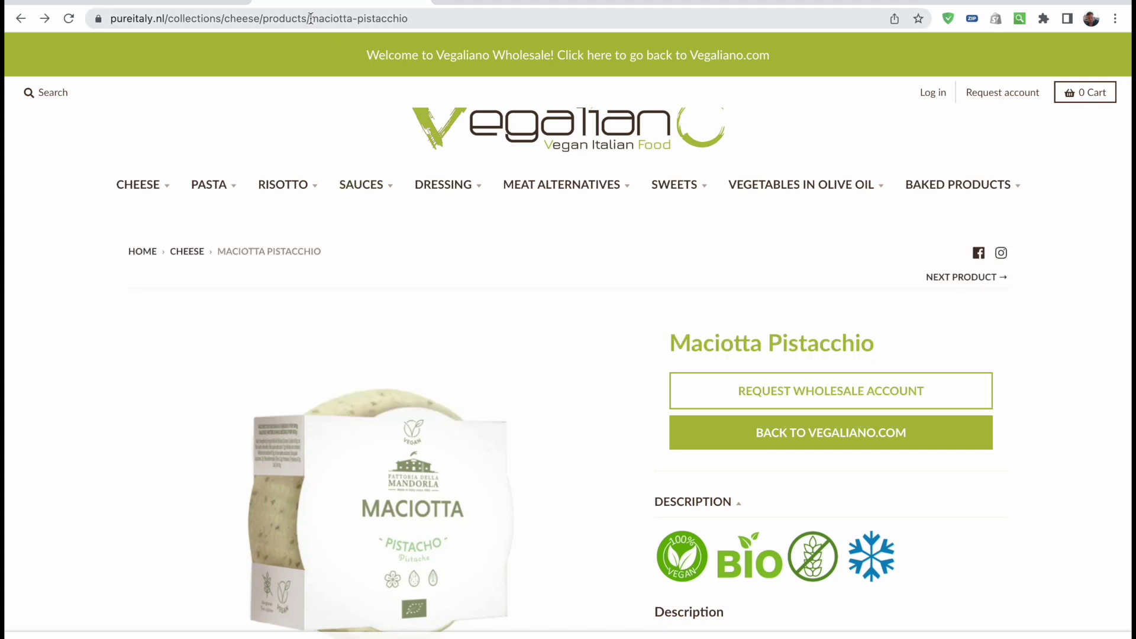
drag(311, 18, 418, 17)
double_click(422, 18)
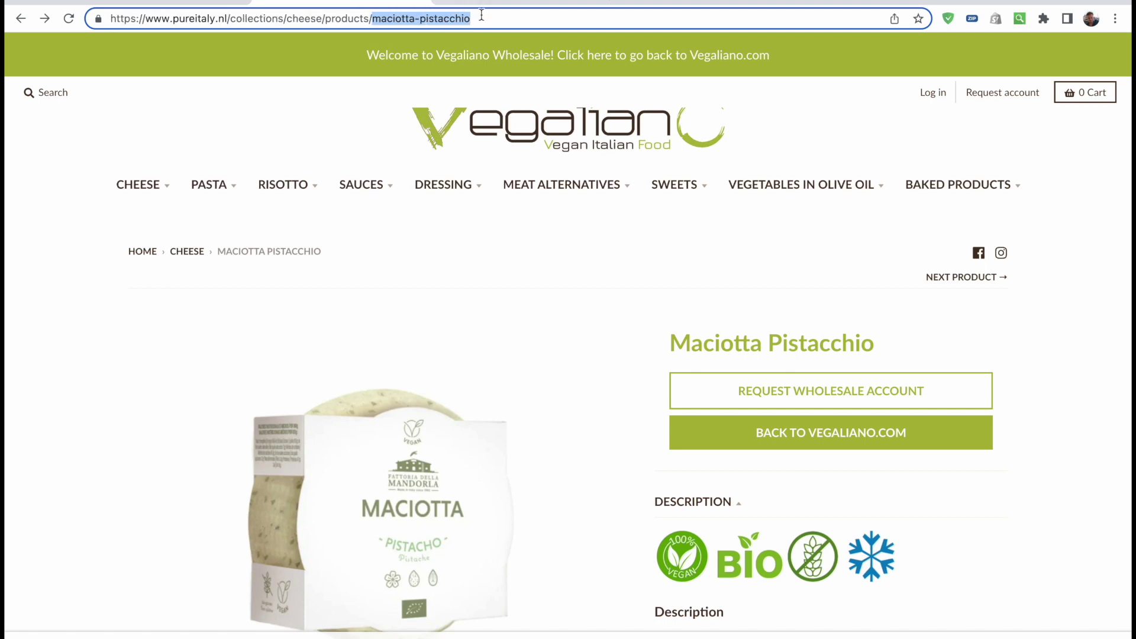
drag(386, 21, 875, 338)
click(873, 333)
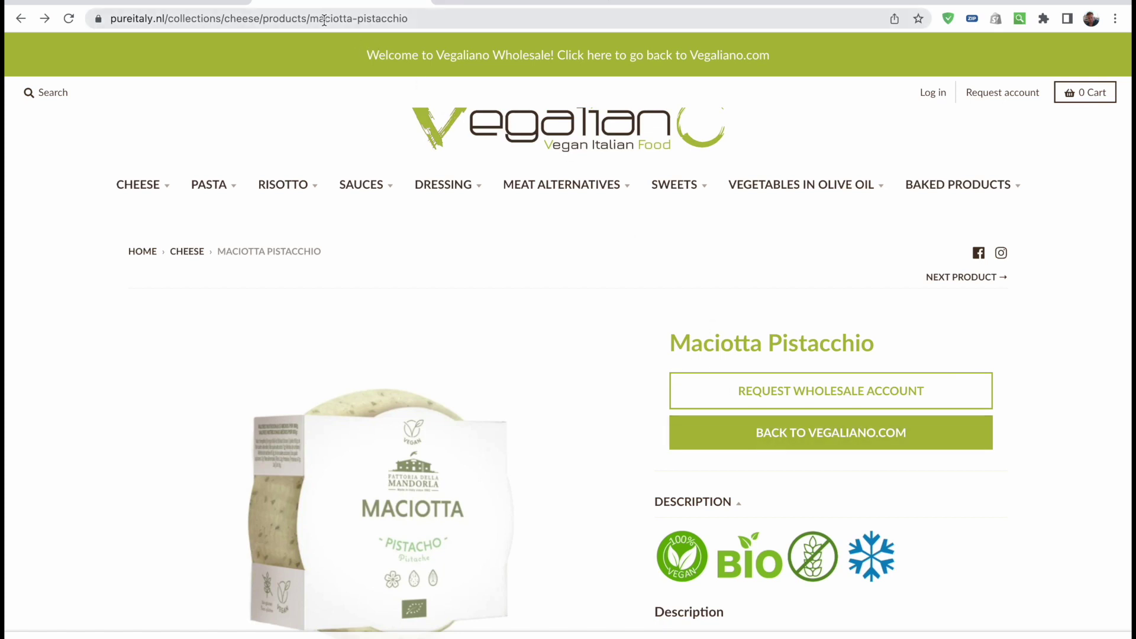
mouse_move(591, 185)
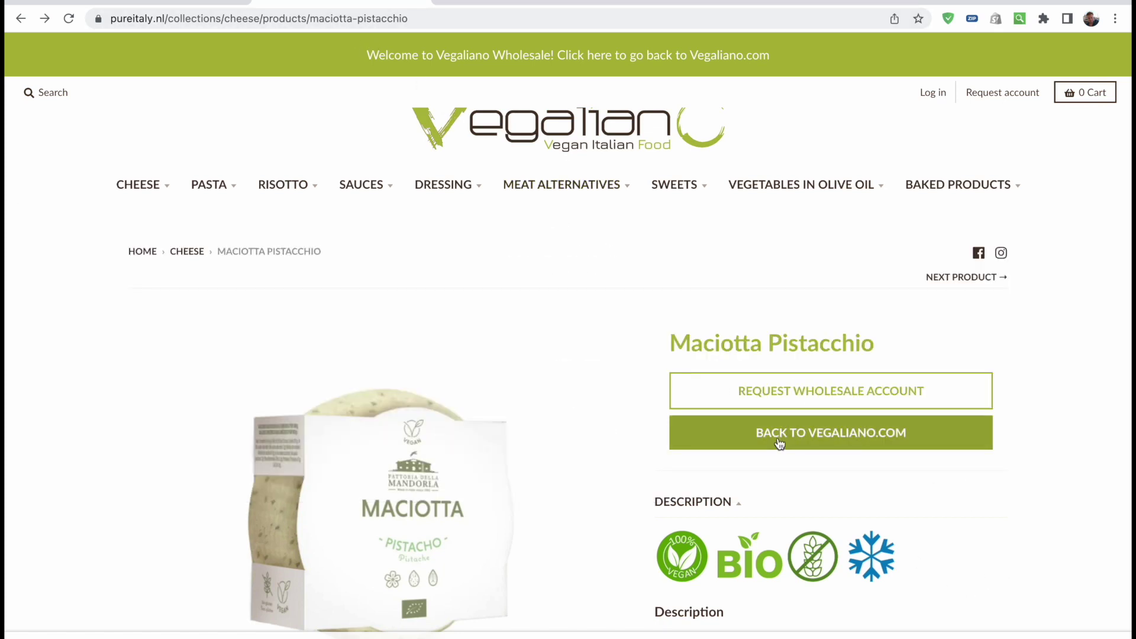
key(super+Tab)
key(super+Tab)
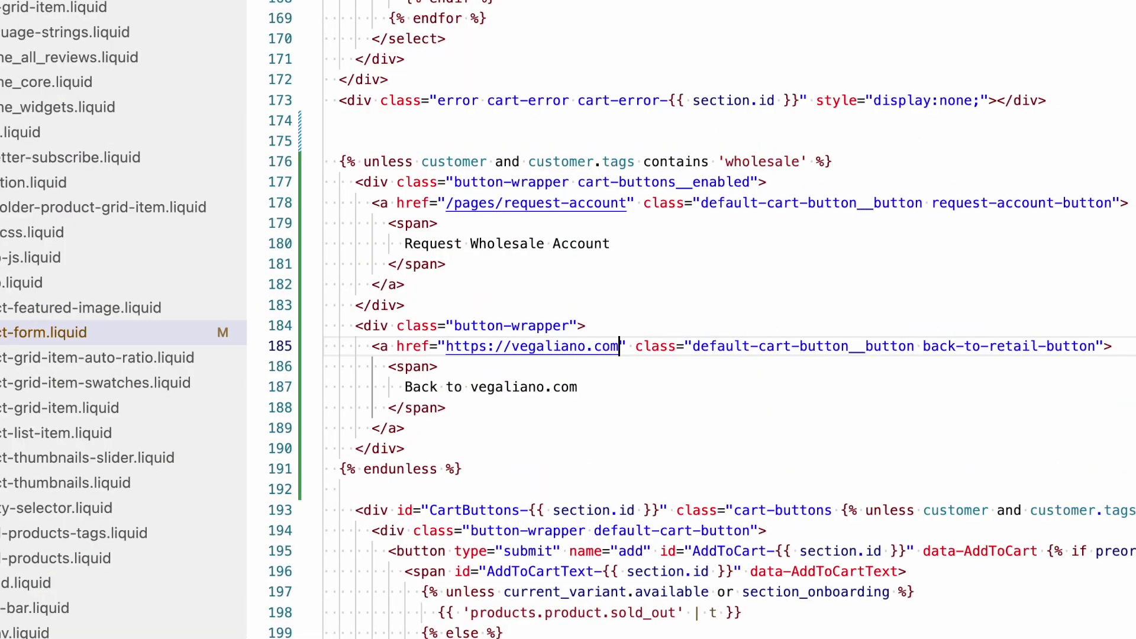
text(/{{)
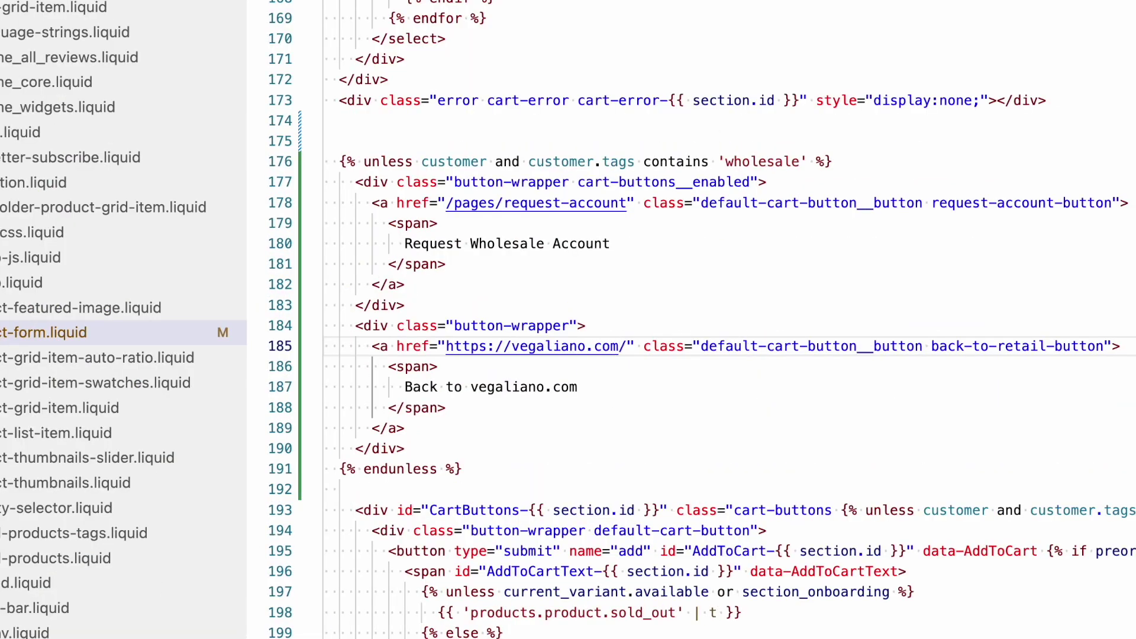
text(}})
key(Left)
key(Left)
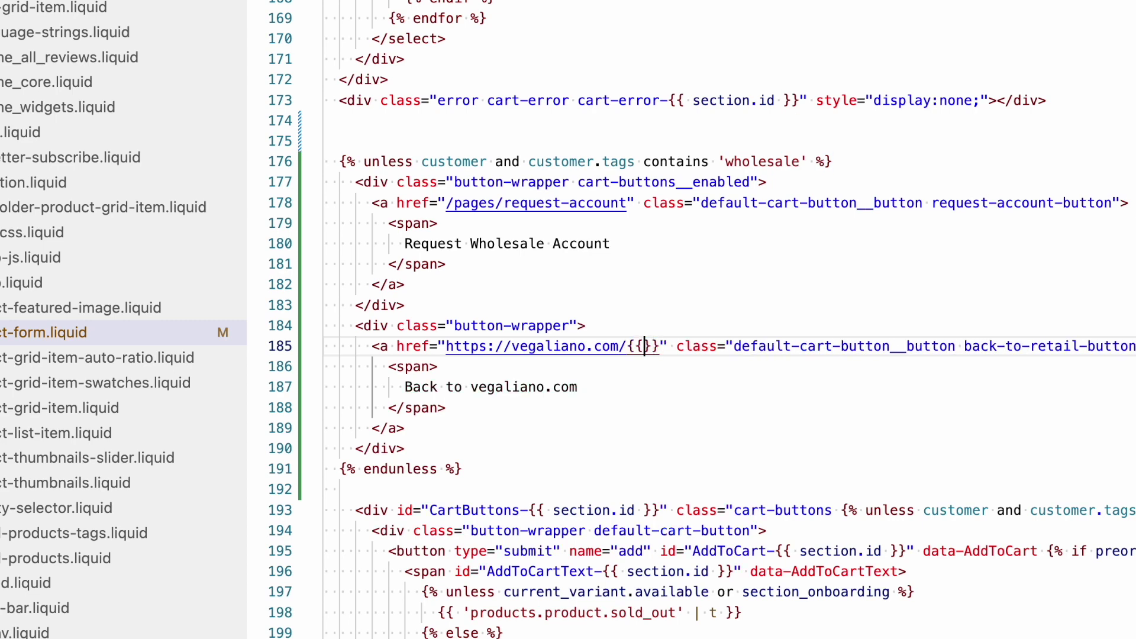
text(product.ur)
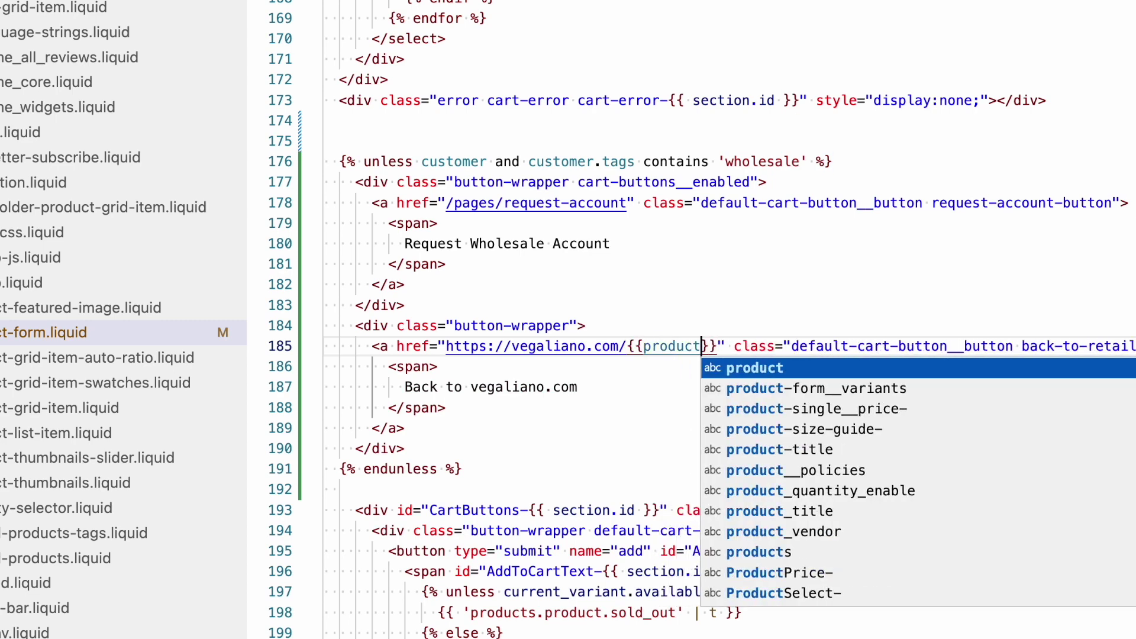
key(Return)
click(644, 346)
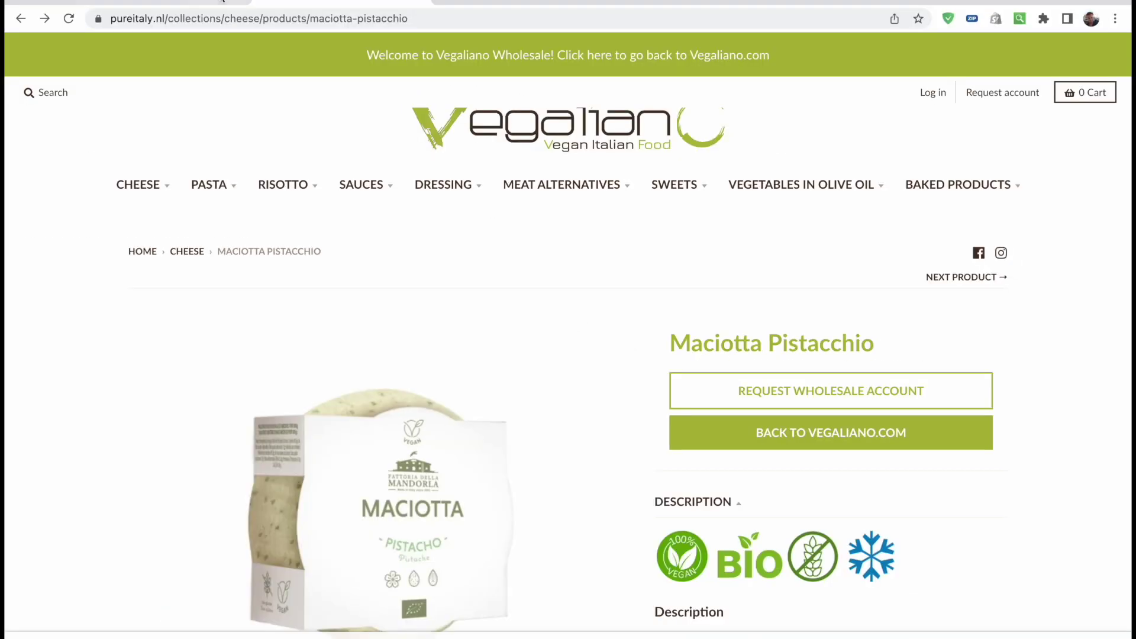
Recheck the product slug in the browser address against the edited link line
drag(309, 18, 410, 18)
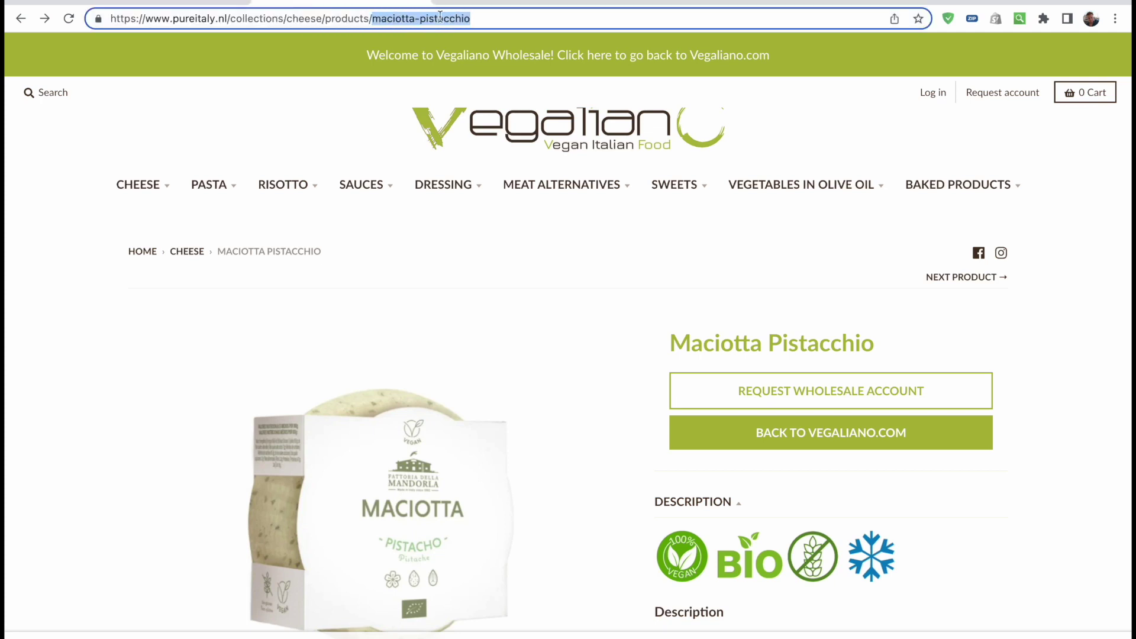
click(1068, 370)
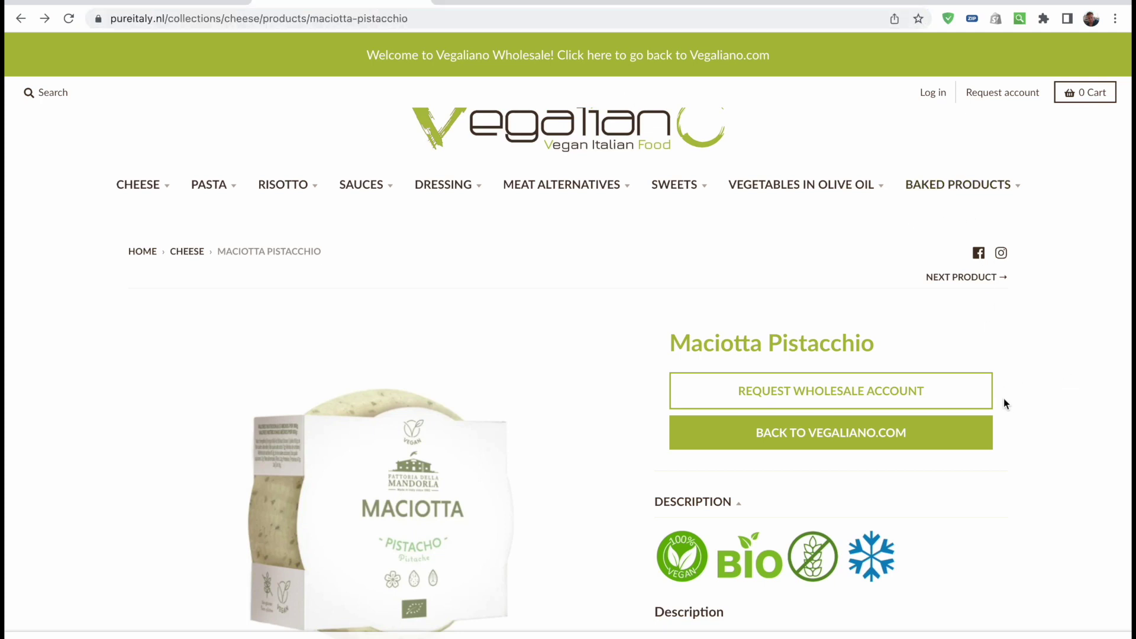
drag(309, 18, 434, 17)
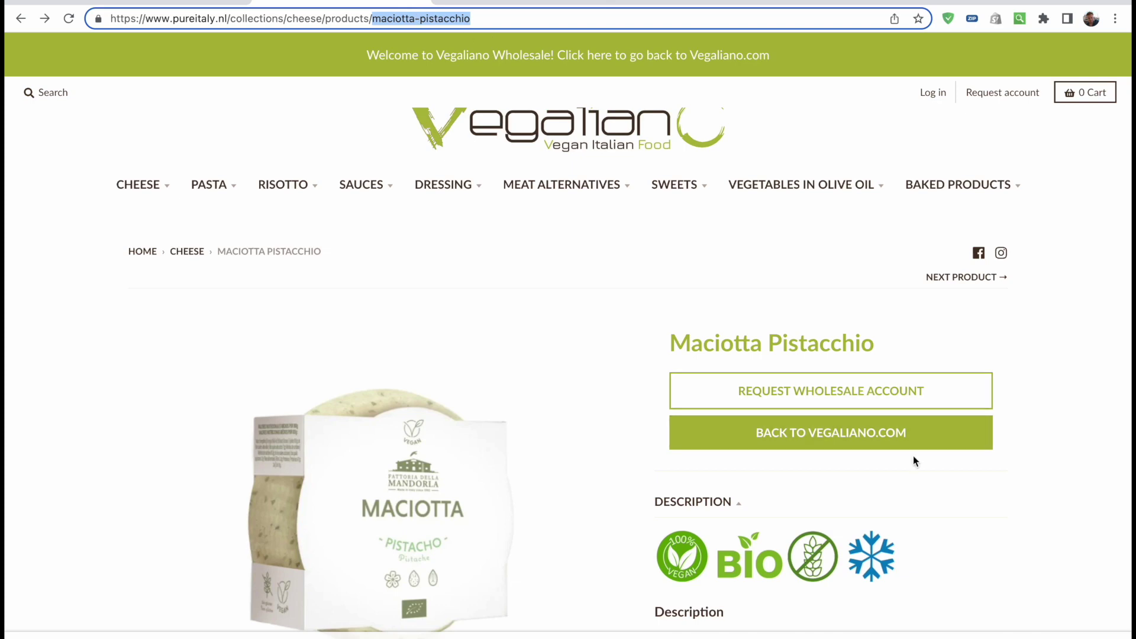
key(super+Tab)
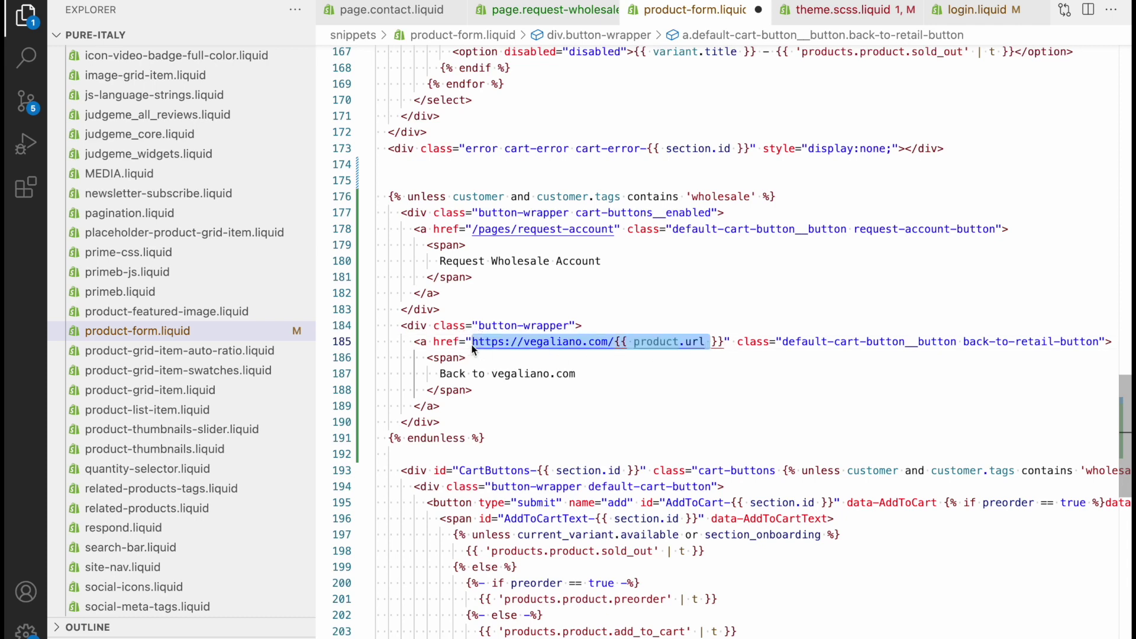
click(724, 343)
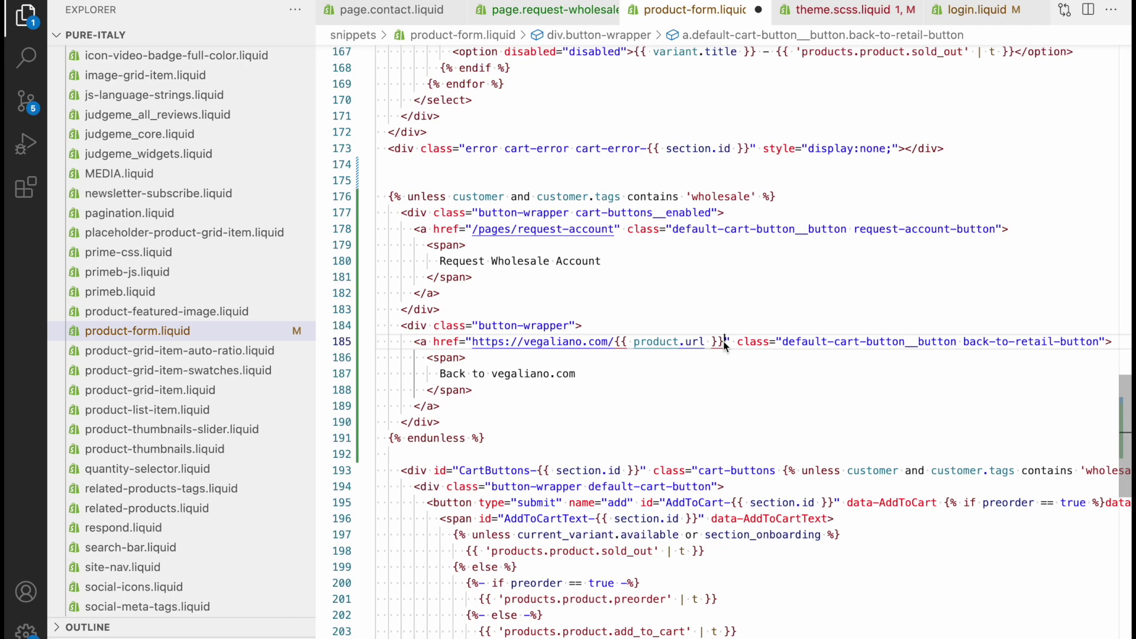
key(super+Tab)
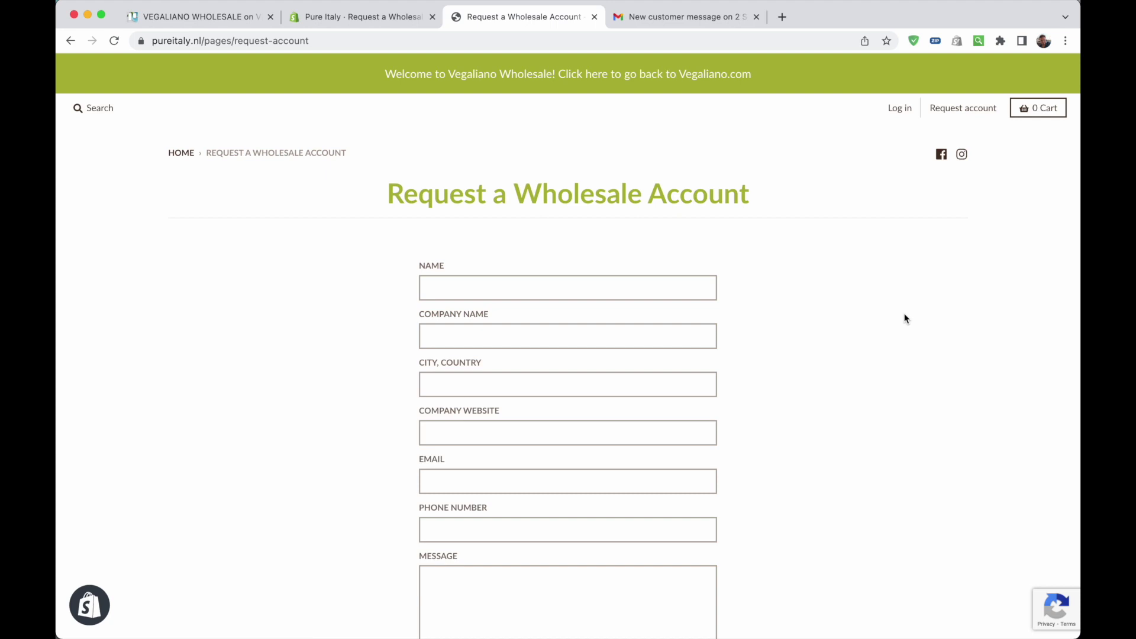
Set the Request a Wholesale Account page's theme template to contact and preview the page
click(329, 20)
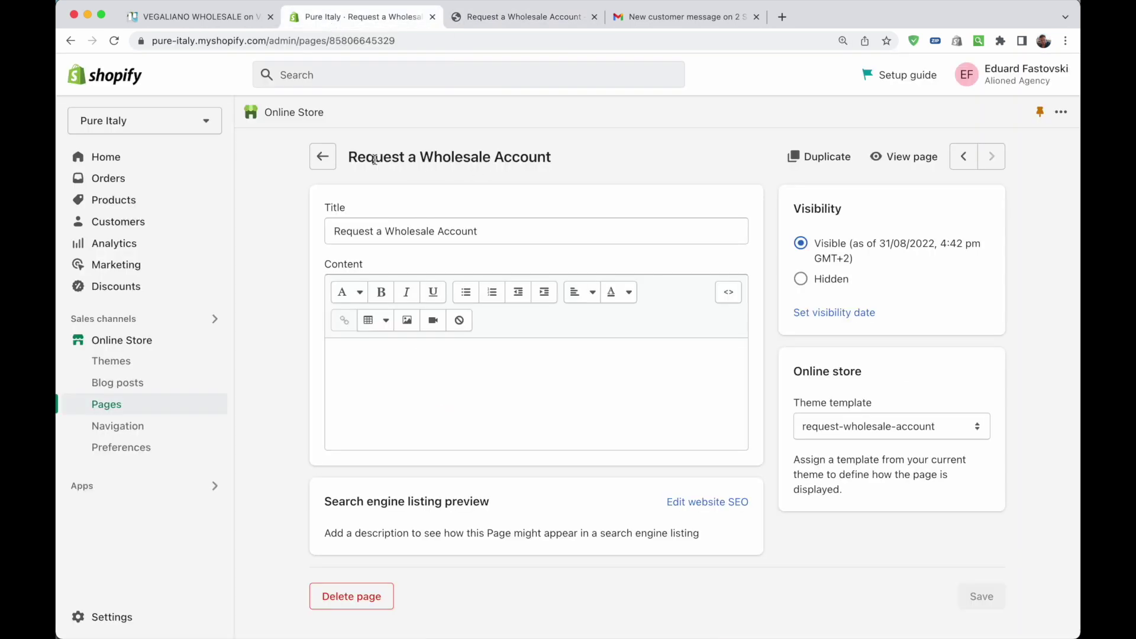
drag(350, 155, 554, 156)
click(525, 175)
click(829, 421)
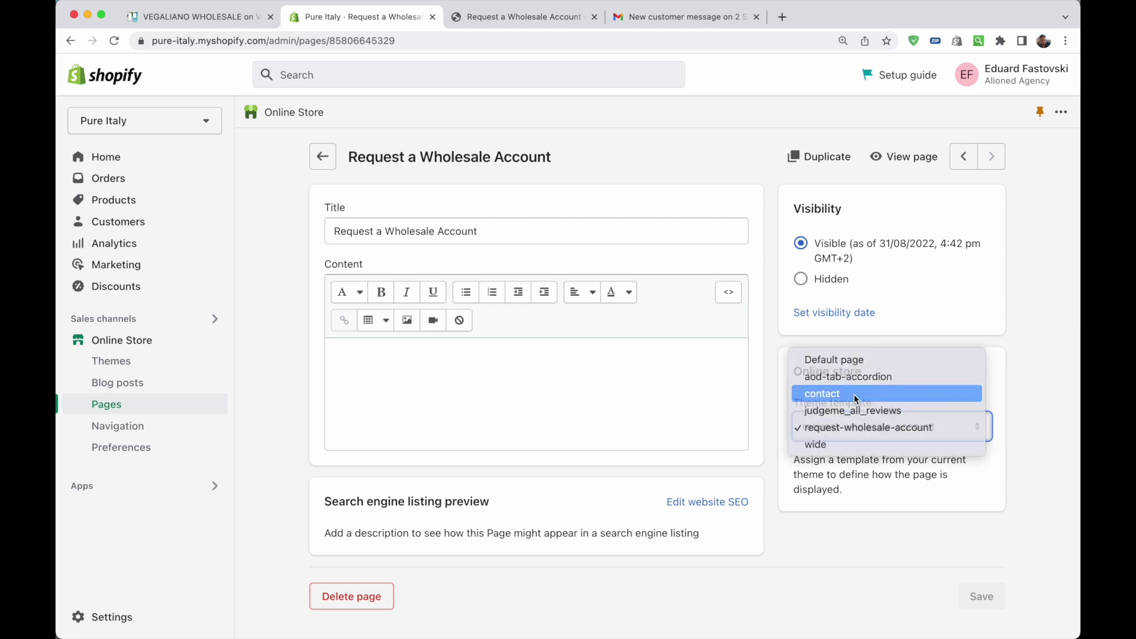
click(854, 394)
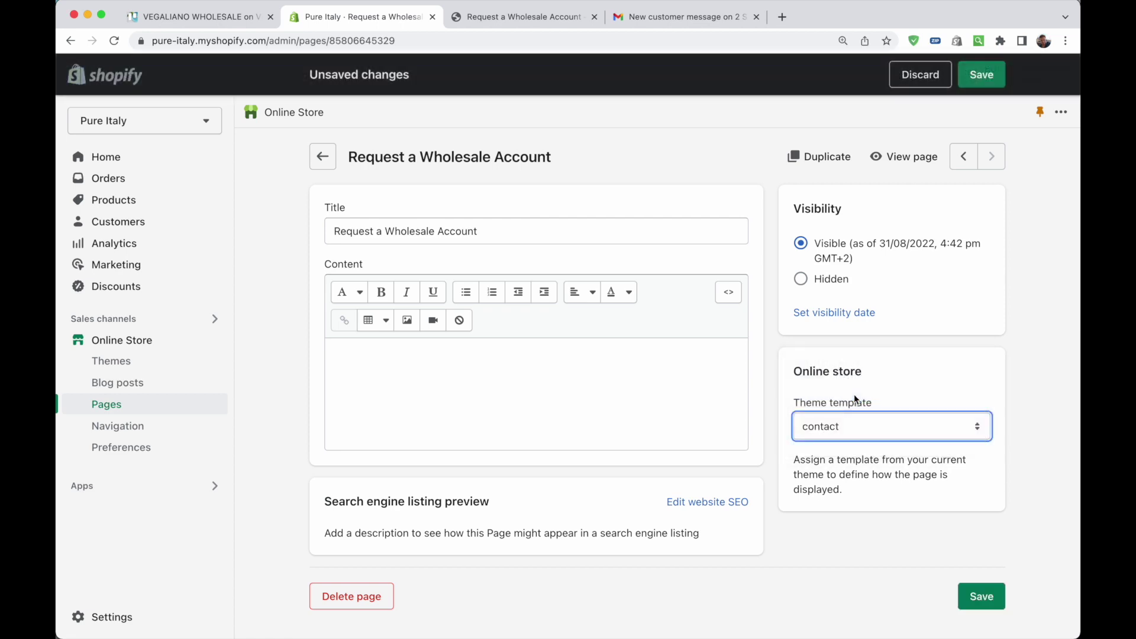
click(512, 19)
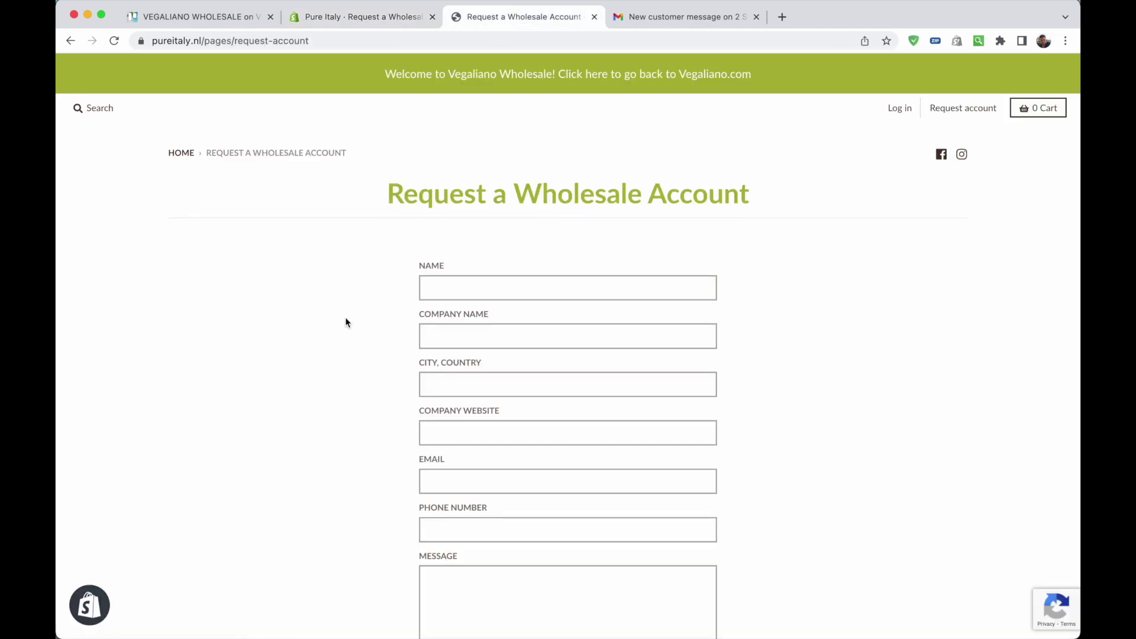
click(364, 17)
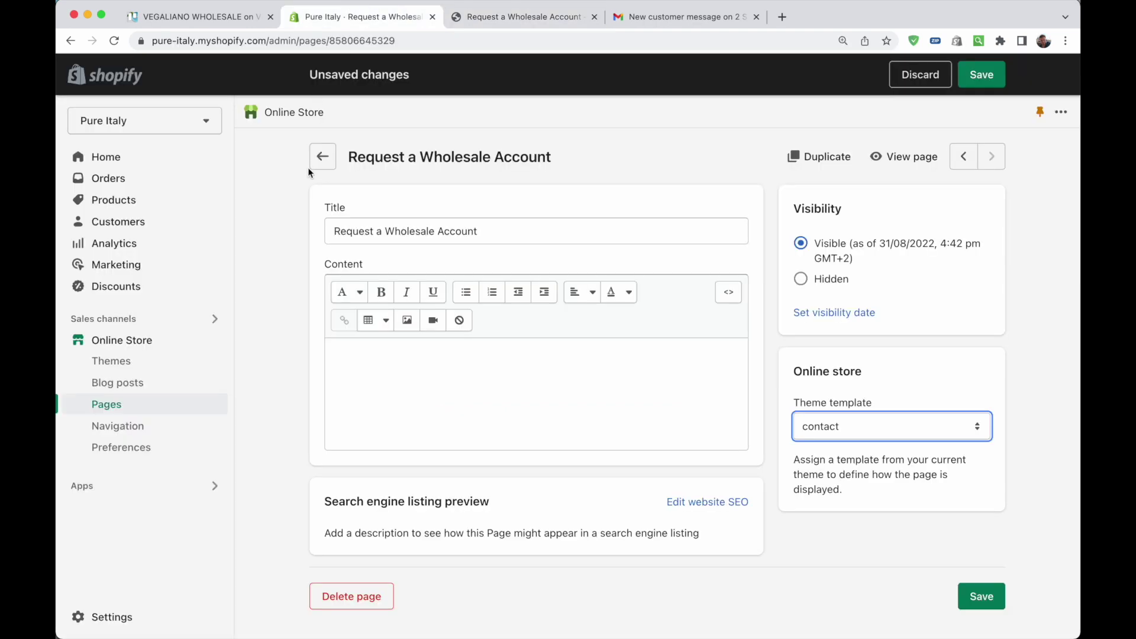
Open the page.contact.liquid template in VS Code
key(super+Tab)
click(337, 33)
key(Escape)
Review the whole contact template, then compare it with page.request-wholesale-account.liquid
scroll(650, 150, up, 10)
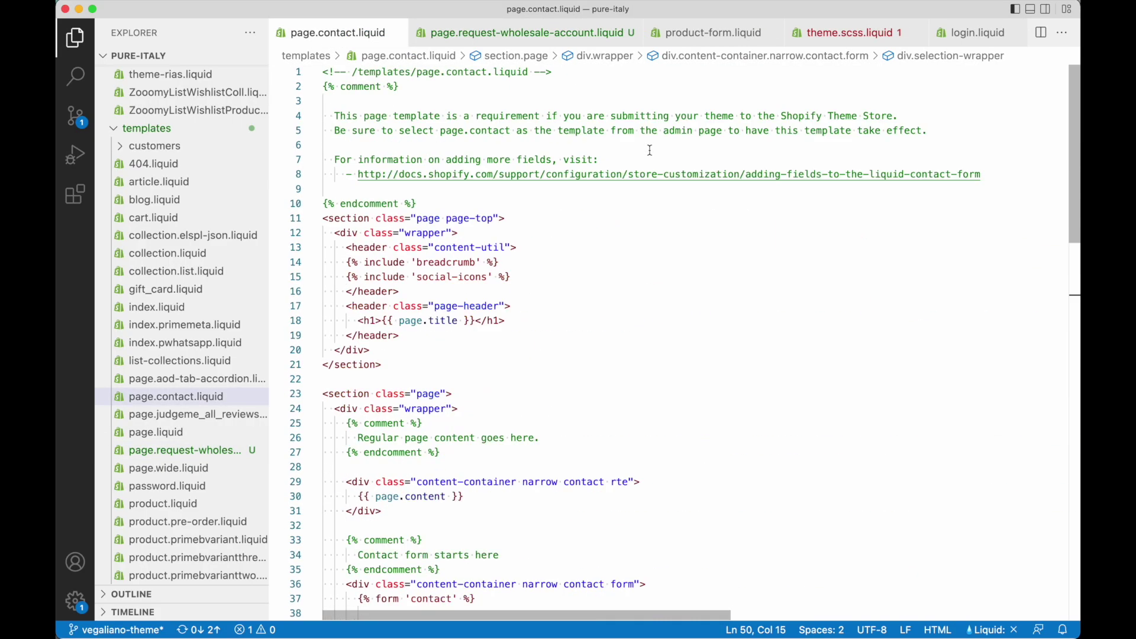
click(646, 329)
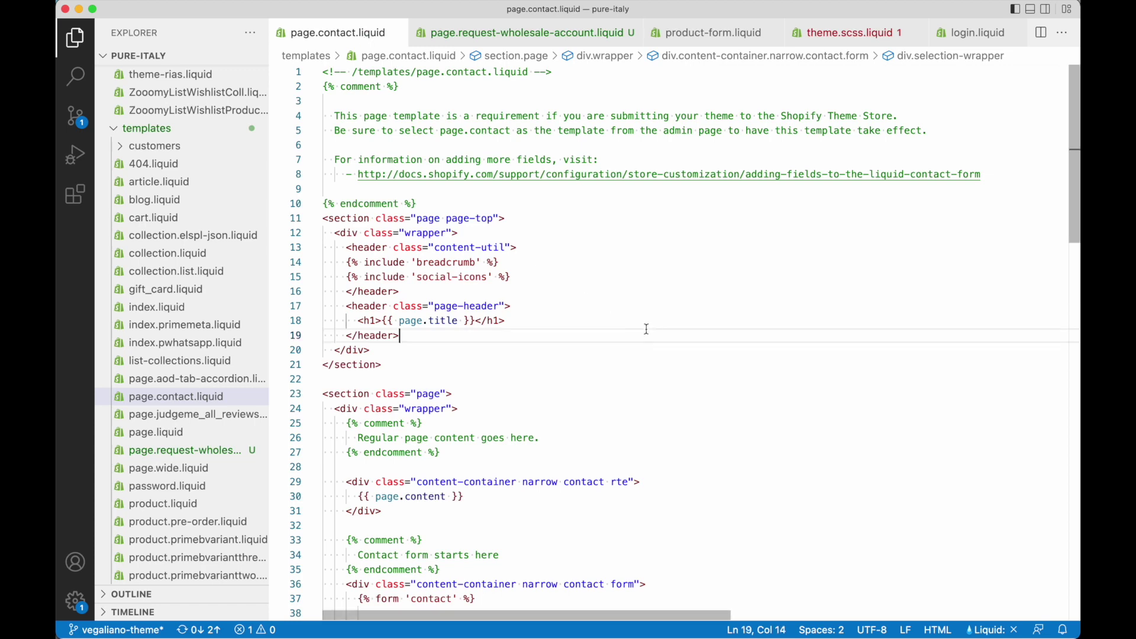
key(super+a)
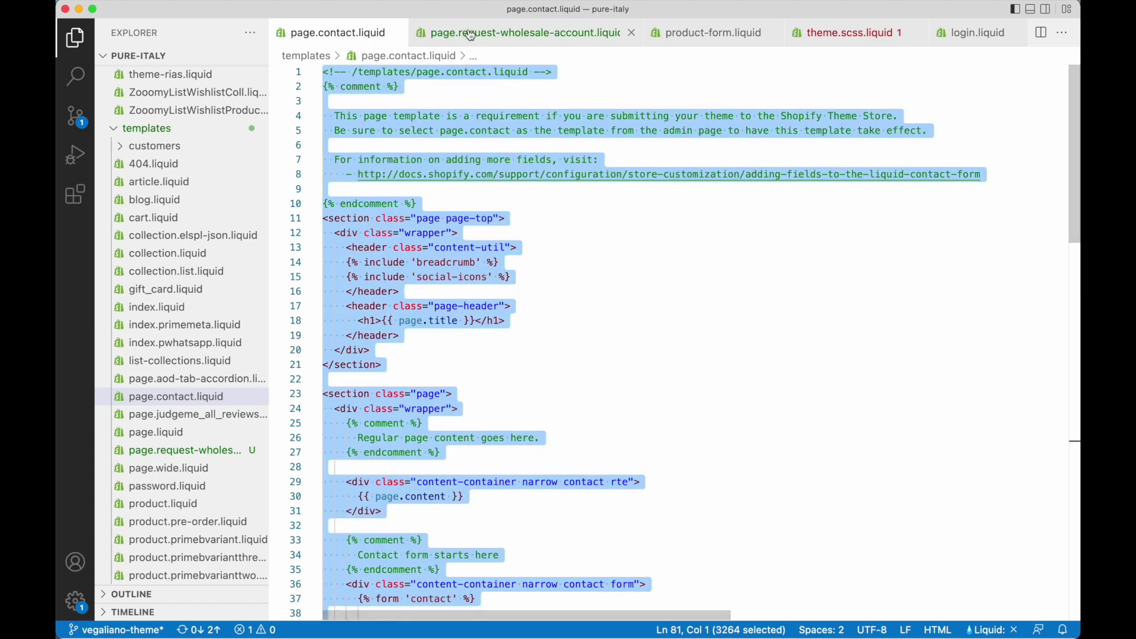
click(471, 35)
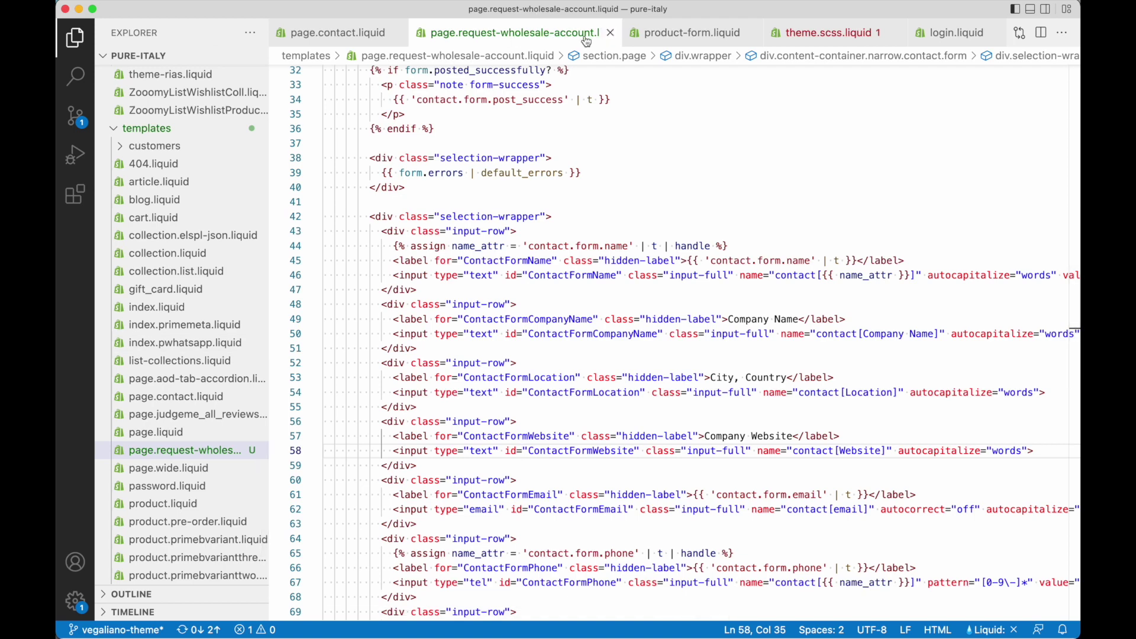
scroll(651, 119, down, 2)
scroll(690, 138, up, 15)
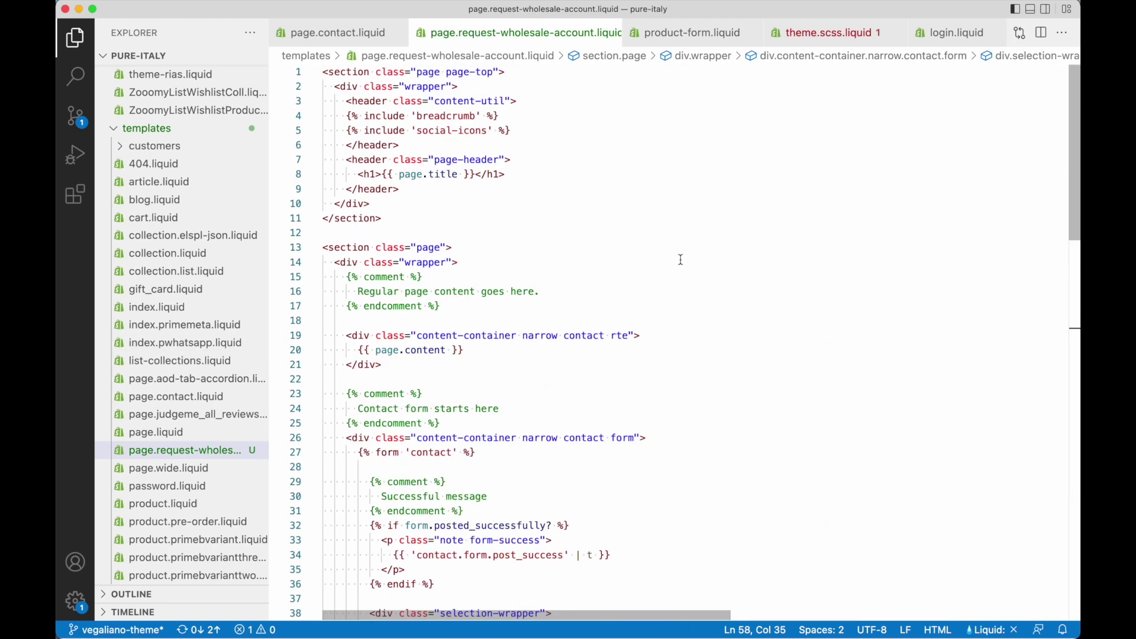
key(super+Tab)
key(super+Tab)
key(super+Tab)
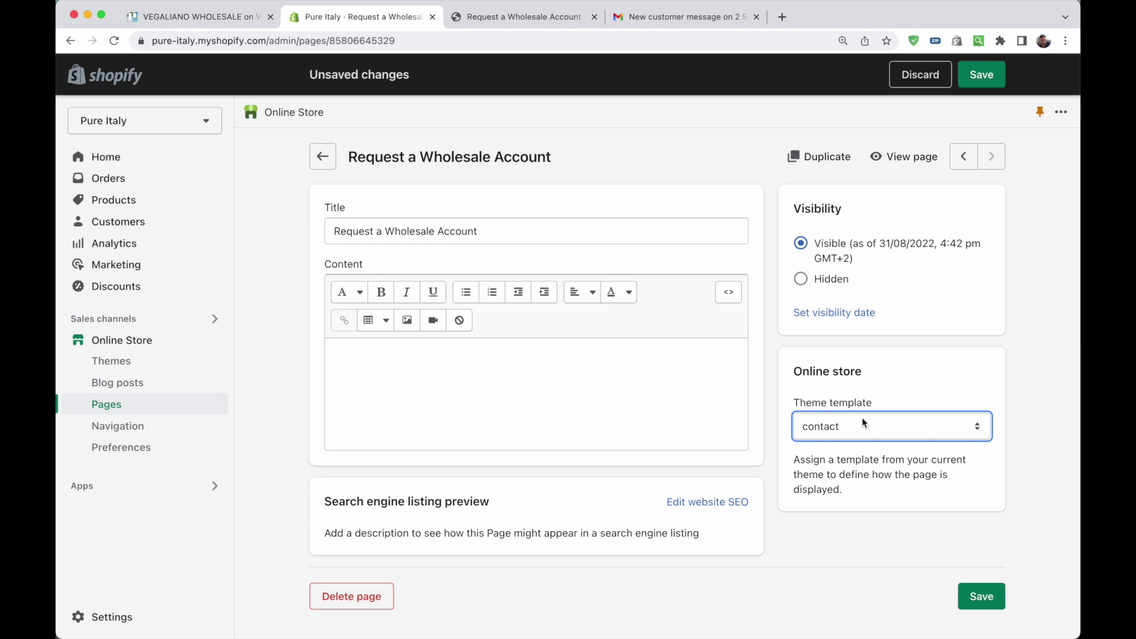
Assign the request-wholesale-account template to the page and open the live page
click(863, 423)
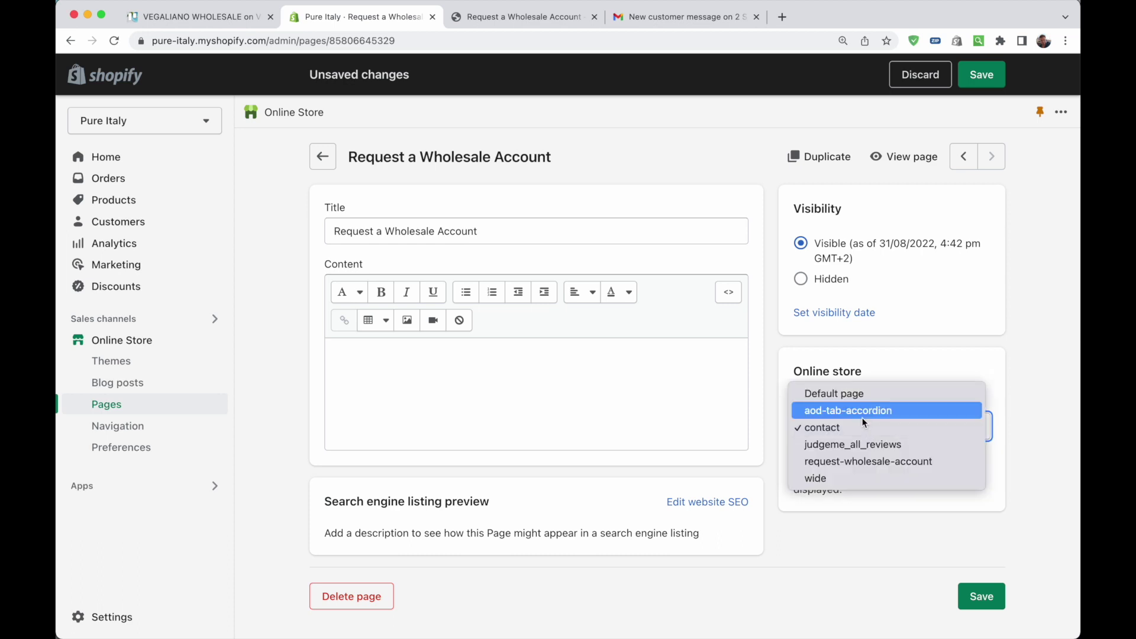
click(841, 462)
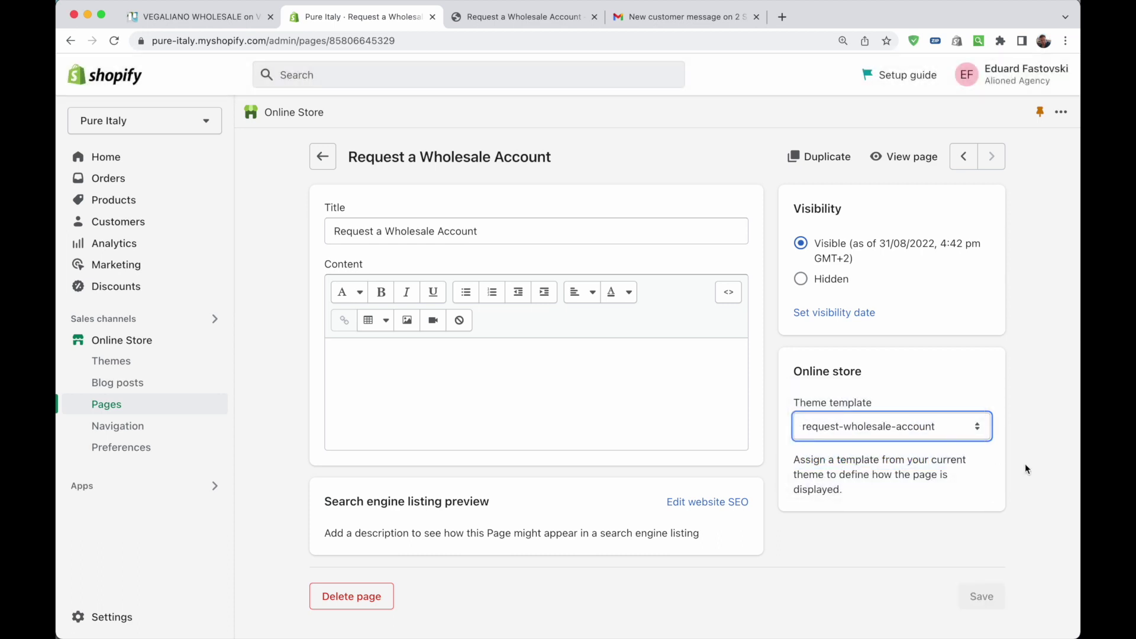
click(507, 19)
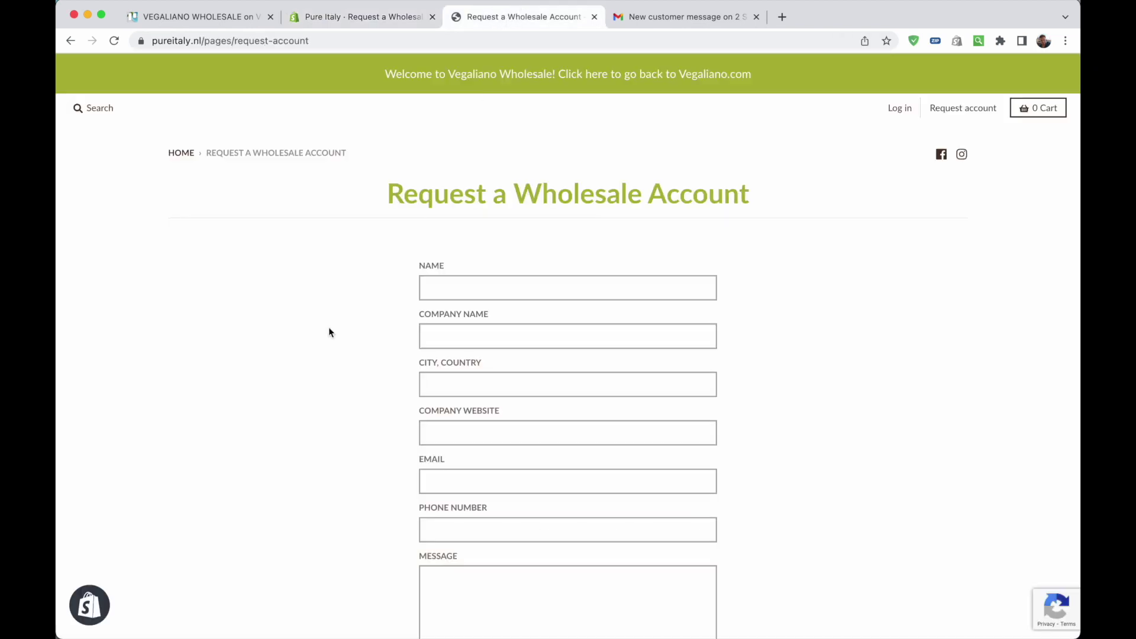
Inspect the Company Name, City, Country and Company Website fields on the storefront form
scroll(331, 378, down, 2)
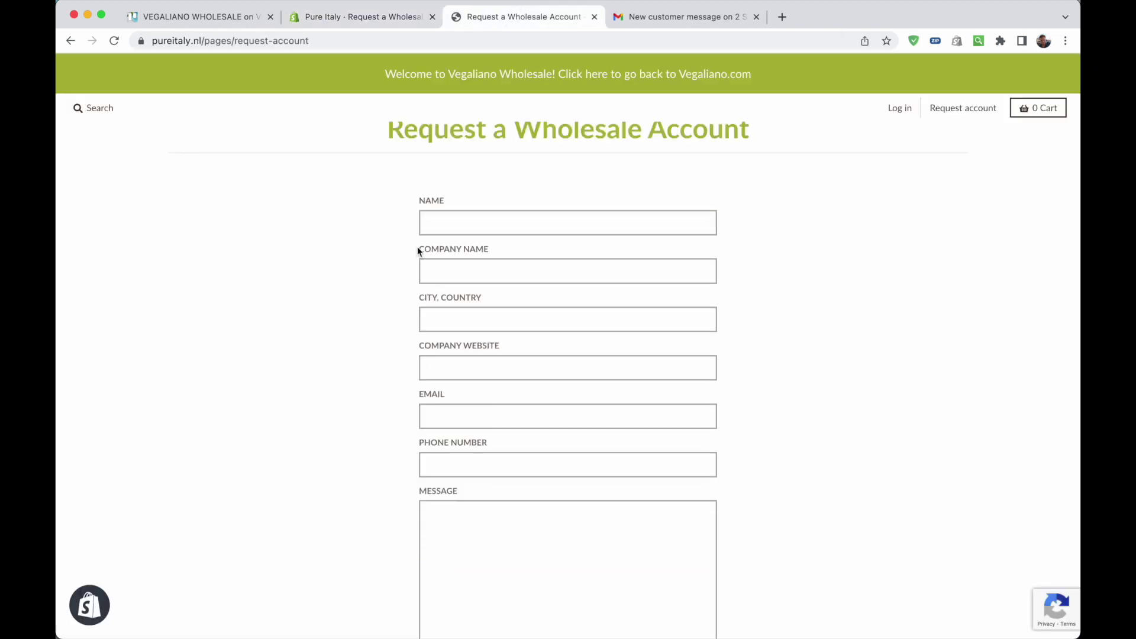
drag(418, 249, 511, 250)
drag(417, 298, 519, 298)
drag(416, 347, 536, 351)
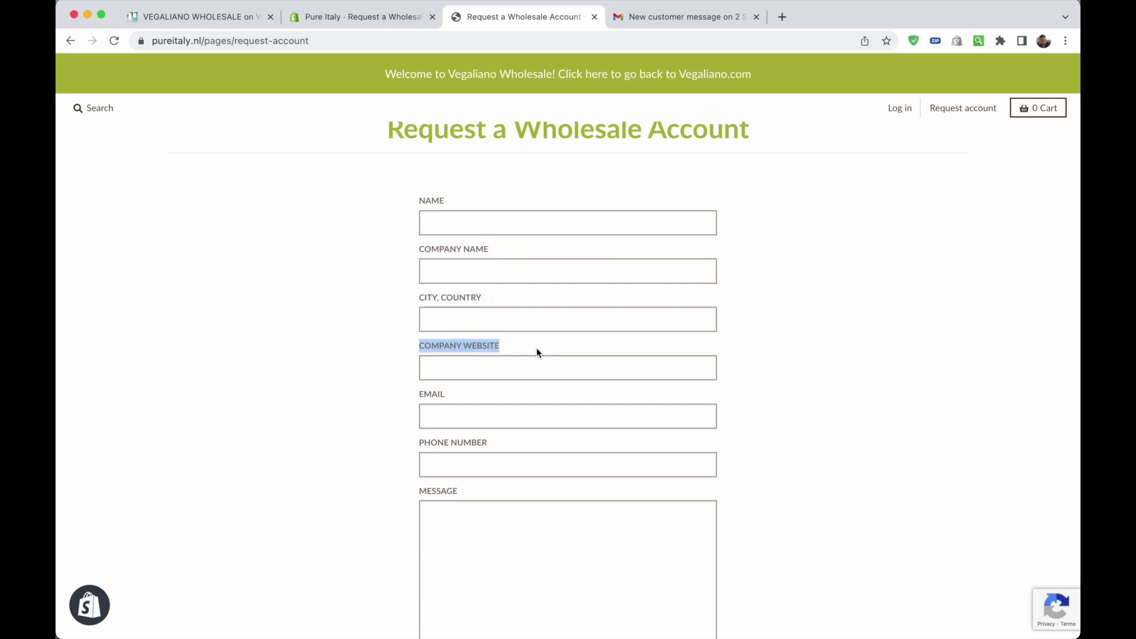
click(508, 352)
click(364, 332)
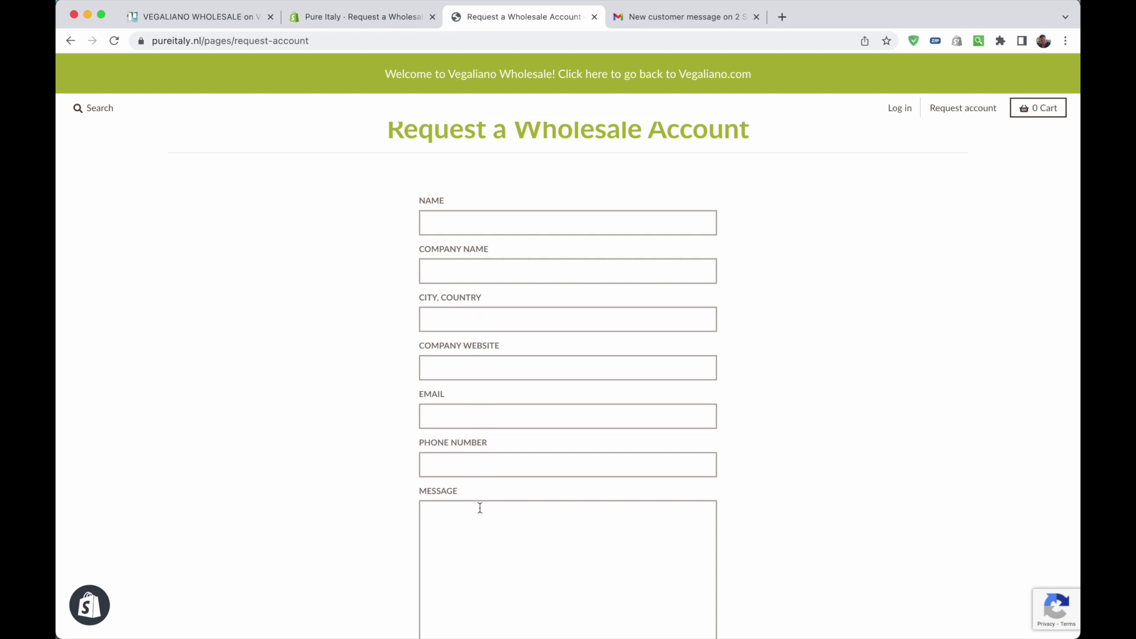
Copy the name input-row div and paste a duplicate directly below it
key(super+Tab)
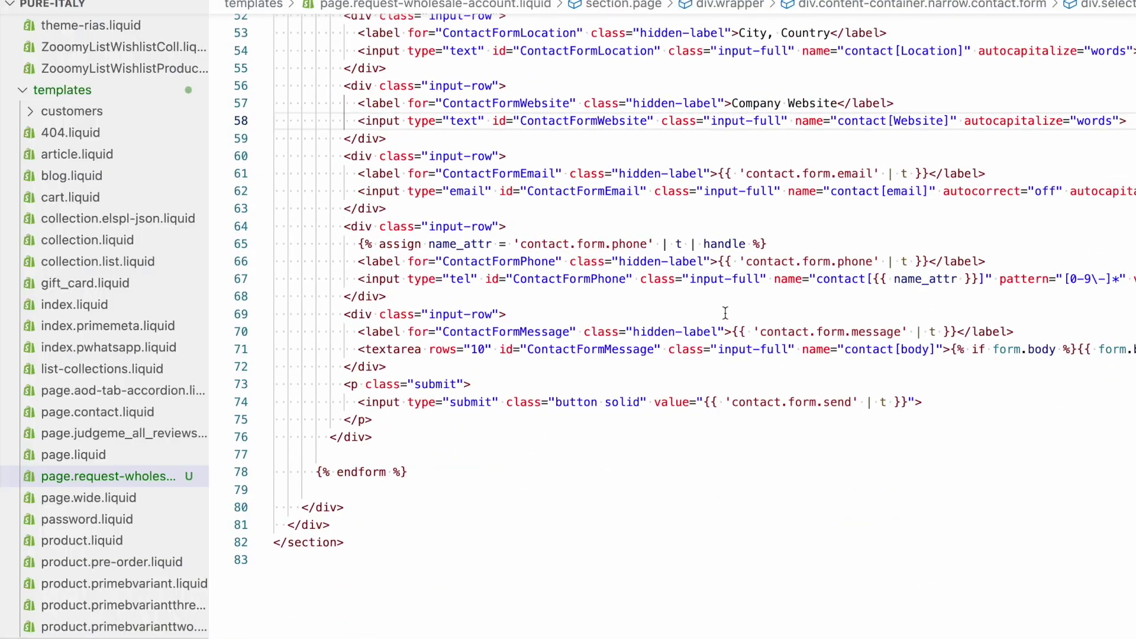
scroll(725, 312, up, 5)
scroll(725, 312, down, 3)
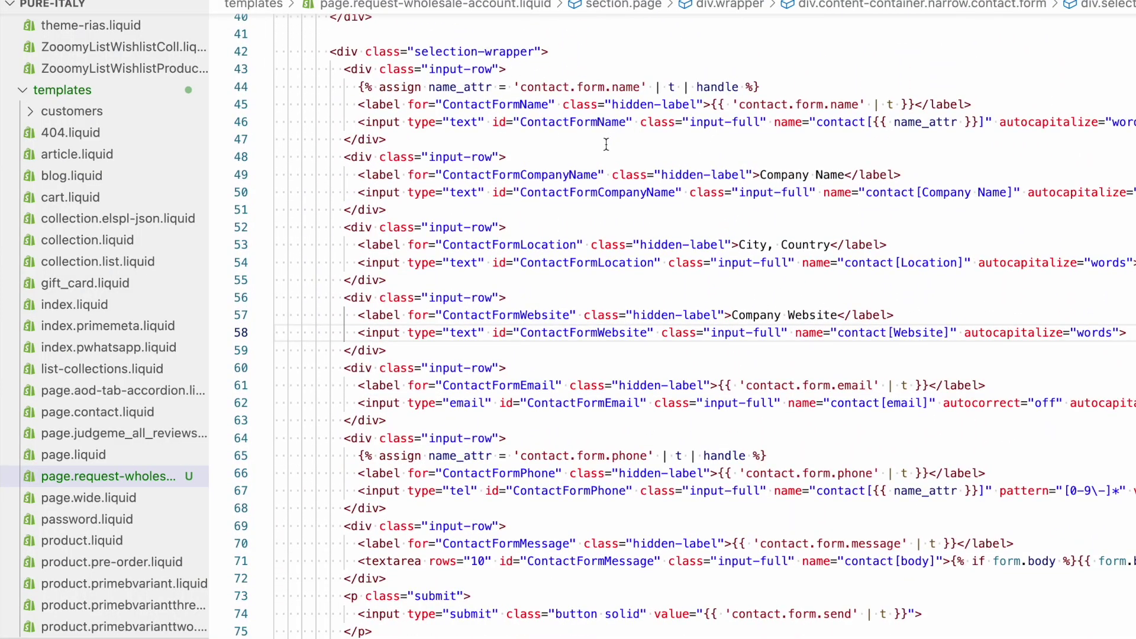
scroll(606, 144, up, 1)
scroll(531, 189, up, 1)
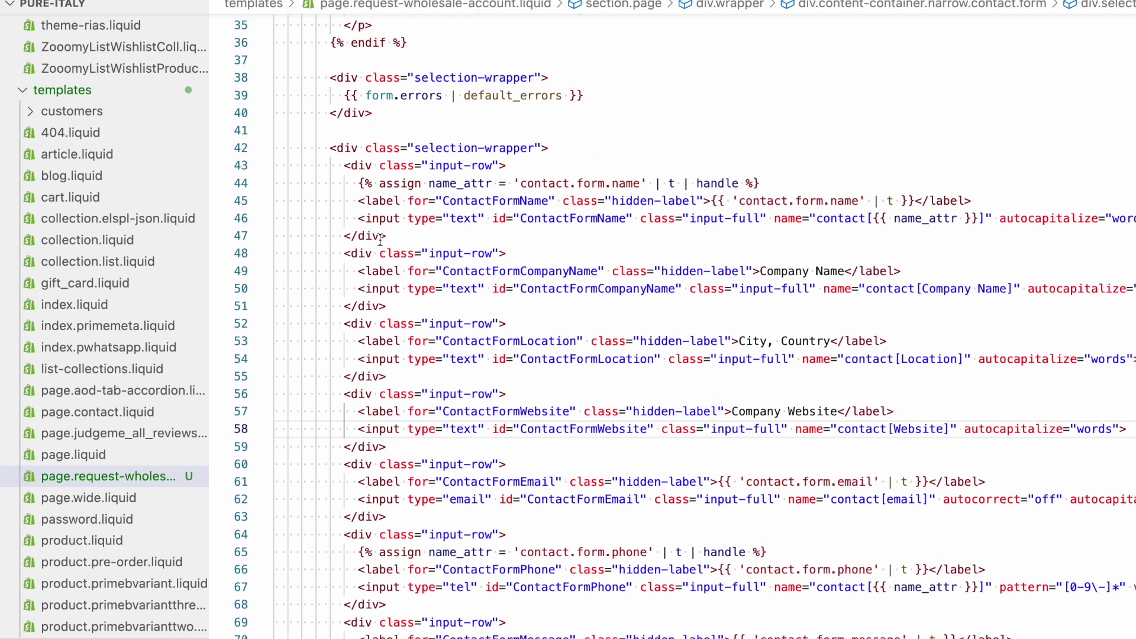
click(400, 235)
shift+click(345, 166)
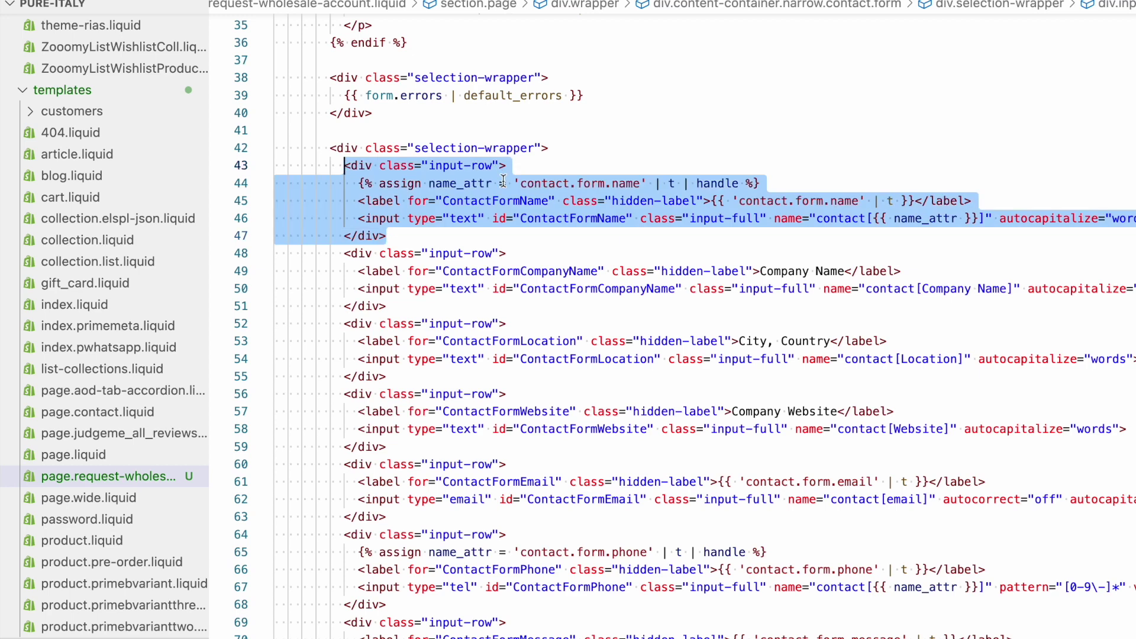
key(ctrl+c)
key(Right)
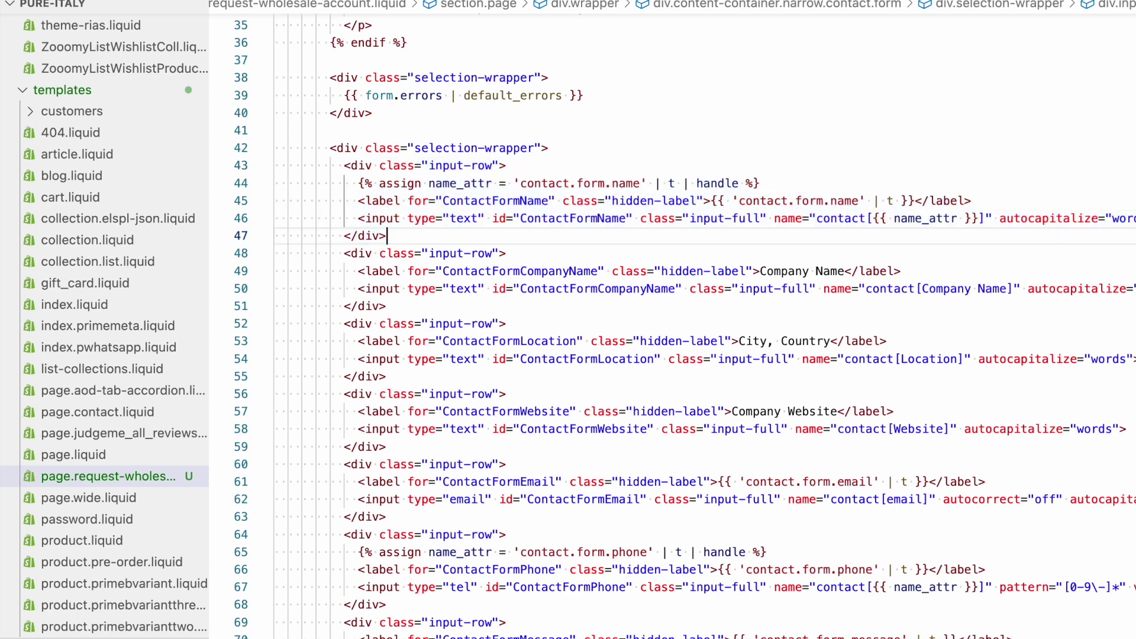
key(Return)
key(ctrl+v)
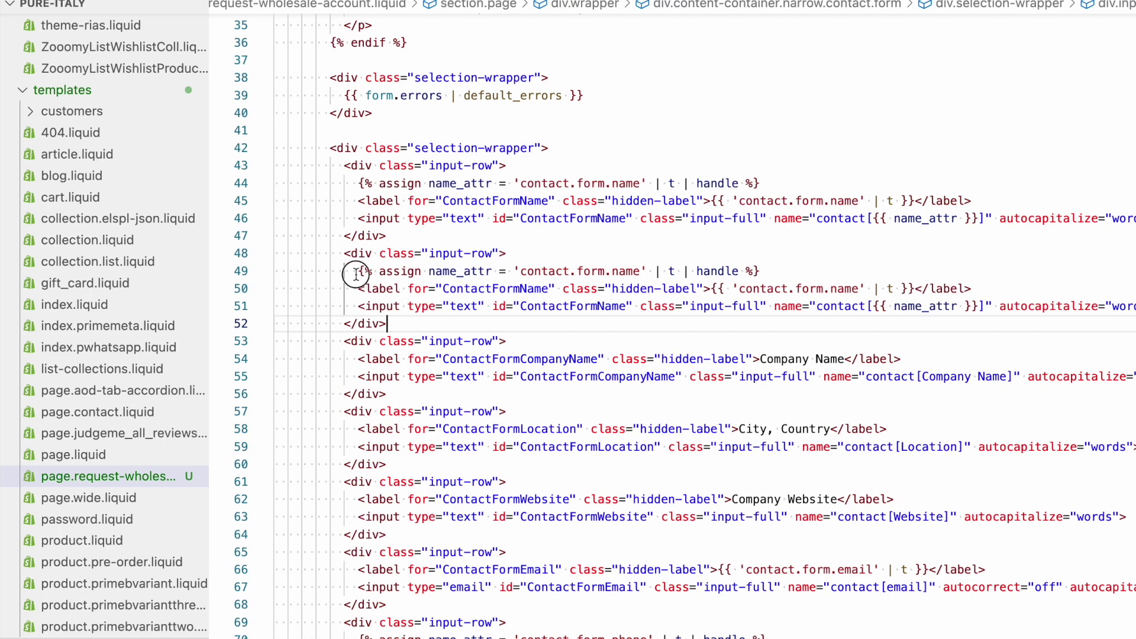
Delete the duplicate's assign line, relabel it Company Name, and select ContactFormName in both ids
drag(359, 271, 771, 266)
key(BackSpace)
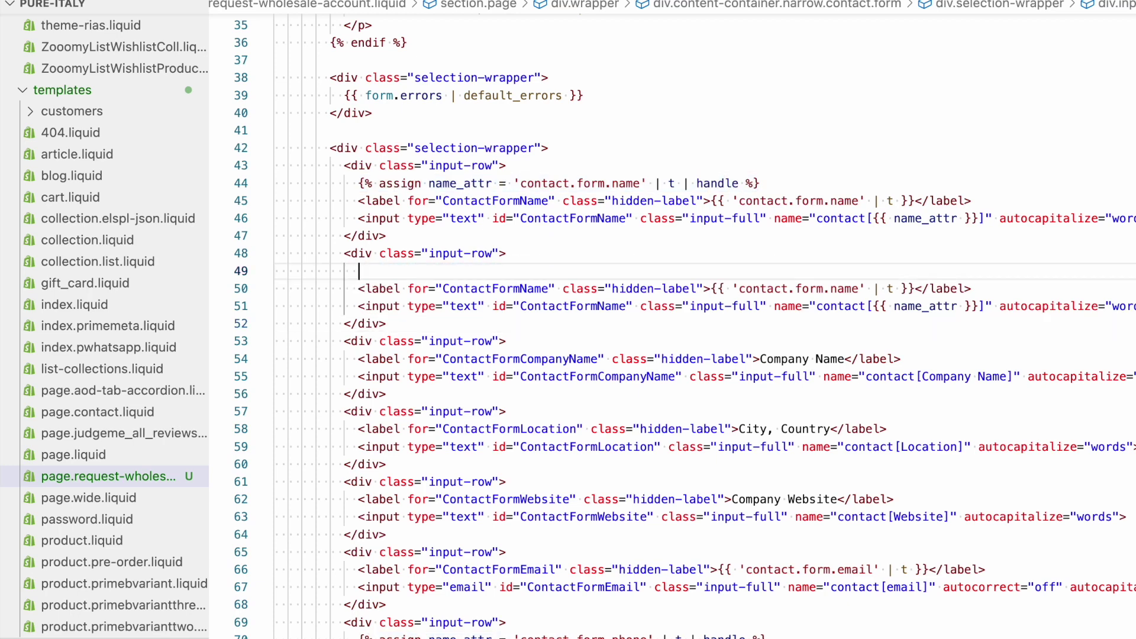
scroll(788, 311, right, 2)
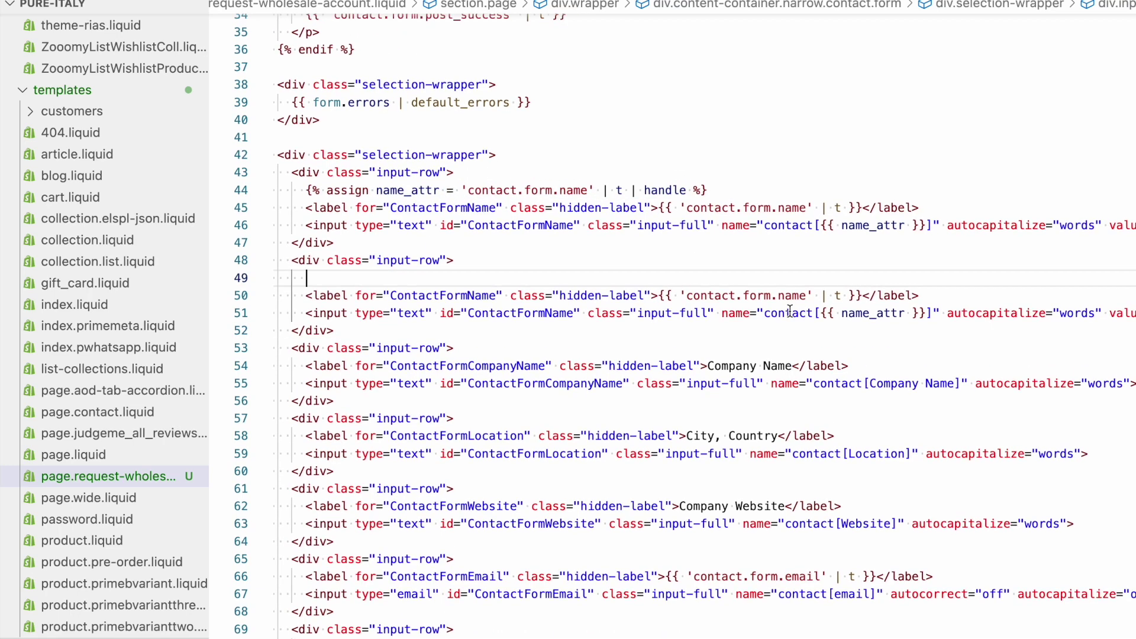
click(698, 293)
drag(659, 295, 865, 290)
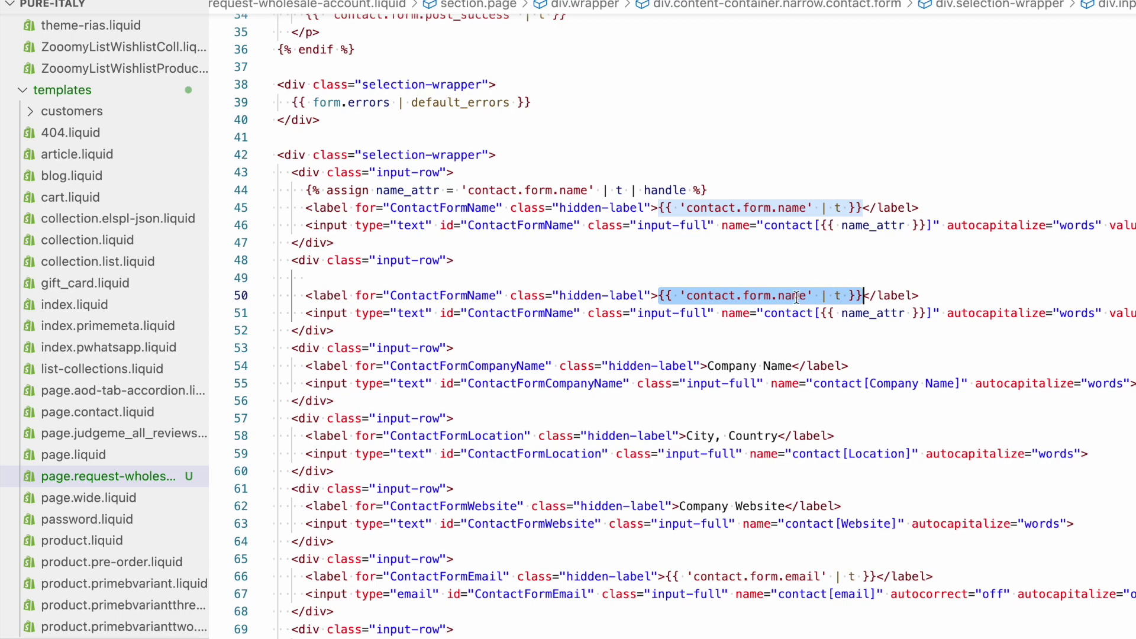
text(Company Nam)
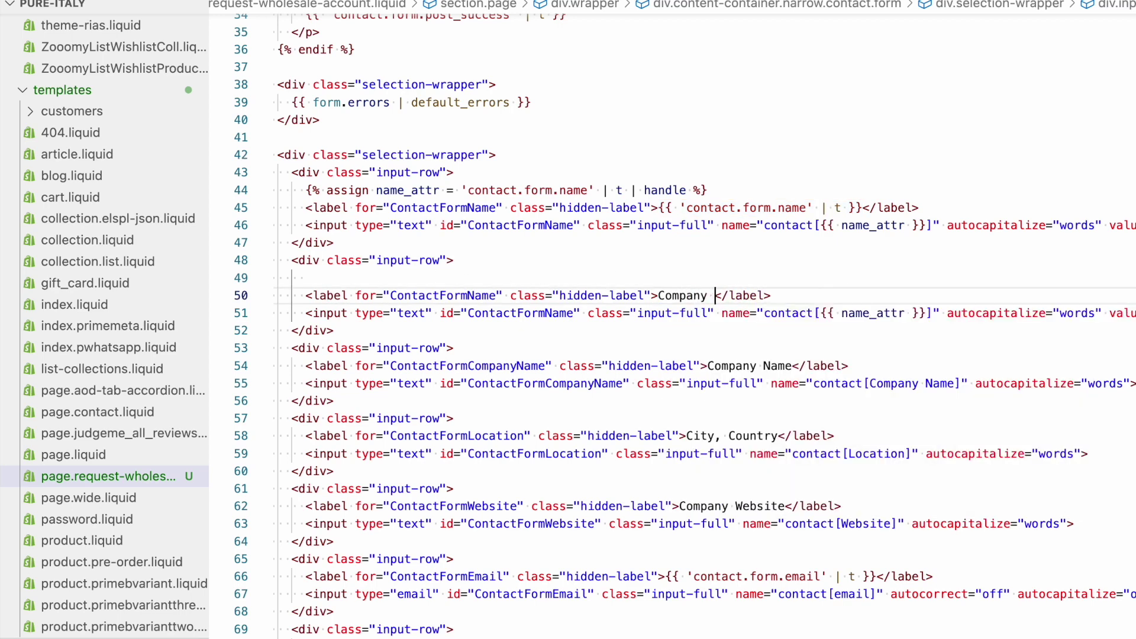
text(e)
key(alt+Left)
key(alt+Left)
key(alt+Left)
key(alt+Left)
key(alt+Left)
key(alt+Left)
key(alt+Left)
key(alt+Left)
key(alt+Left)
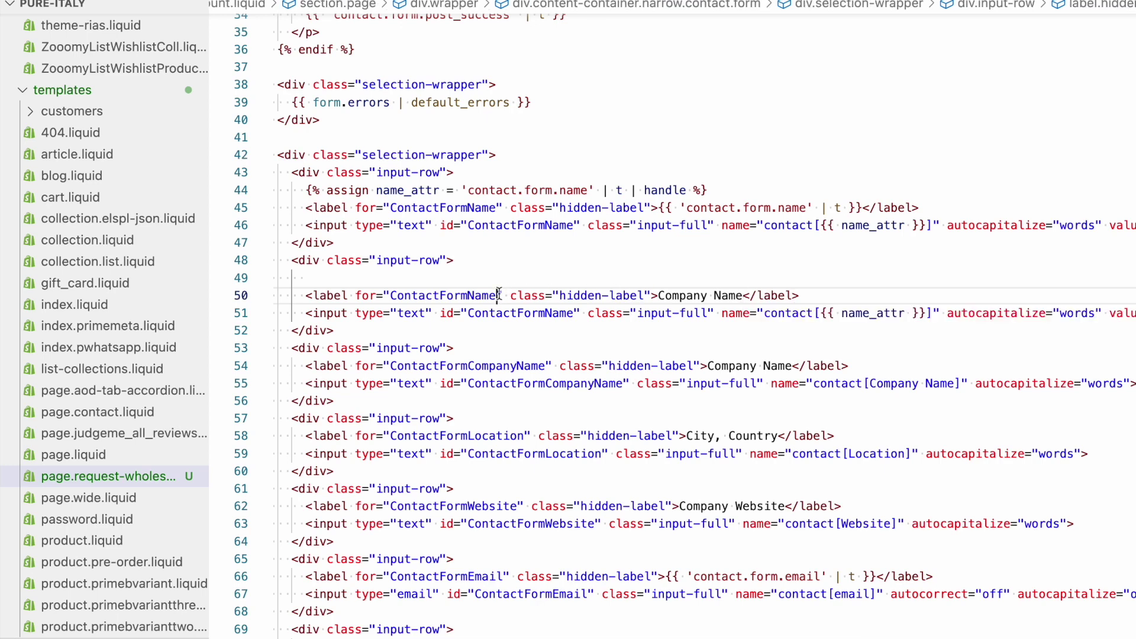
key(shift+alt+Left)
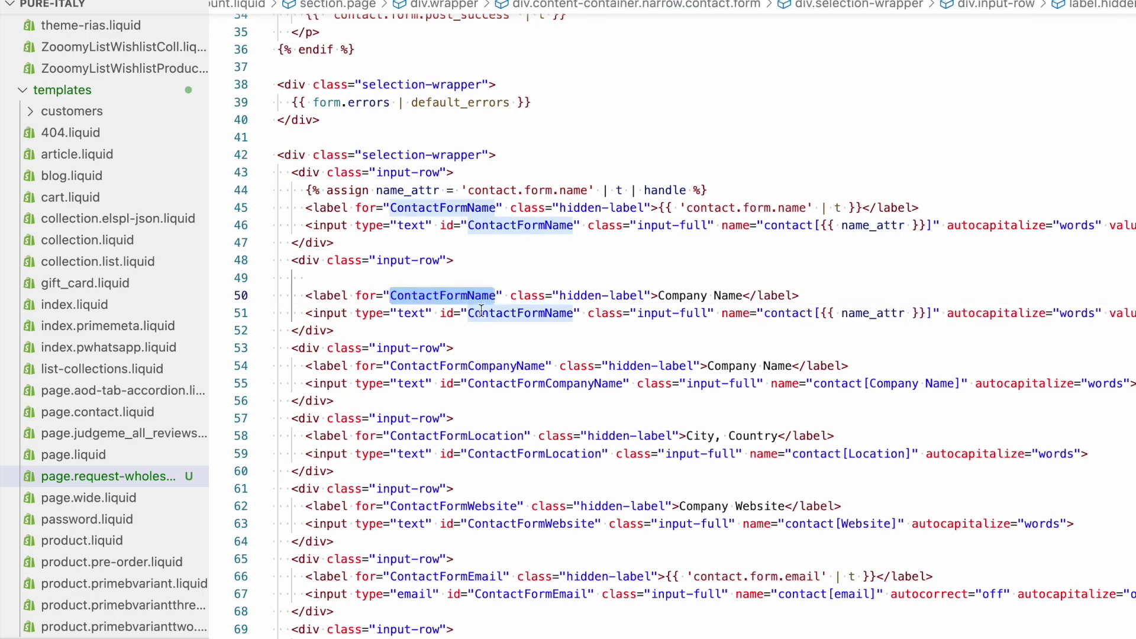
key(super+d)
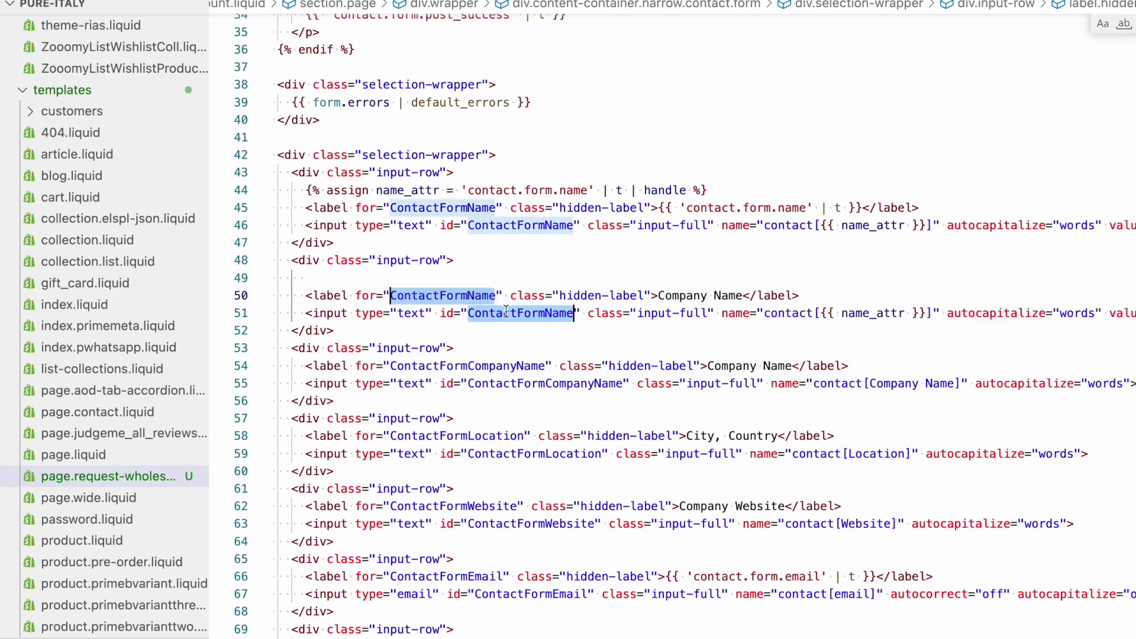
key(Right)
key(shift+Left)
key(shift+Left)
key(shift+Left)
key(shift+Left)
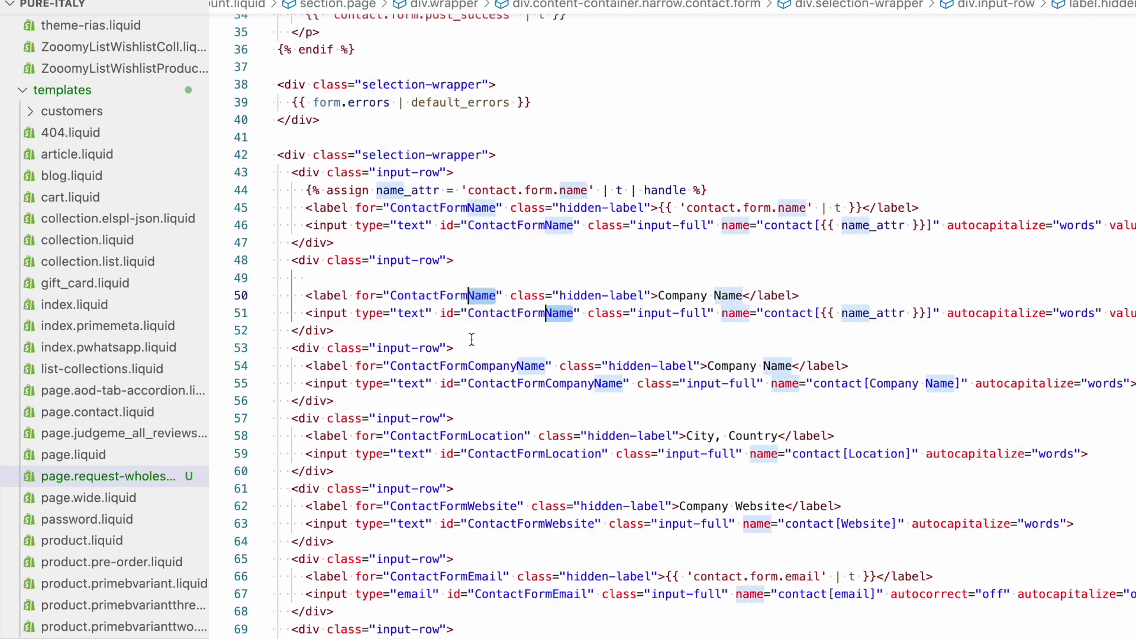
Set the new input's name to contact[Company Name], checking the existing Company Name row
click(426, 365)
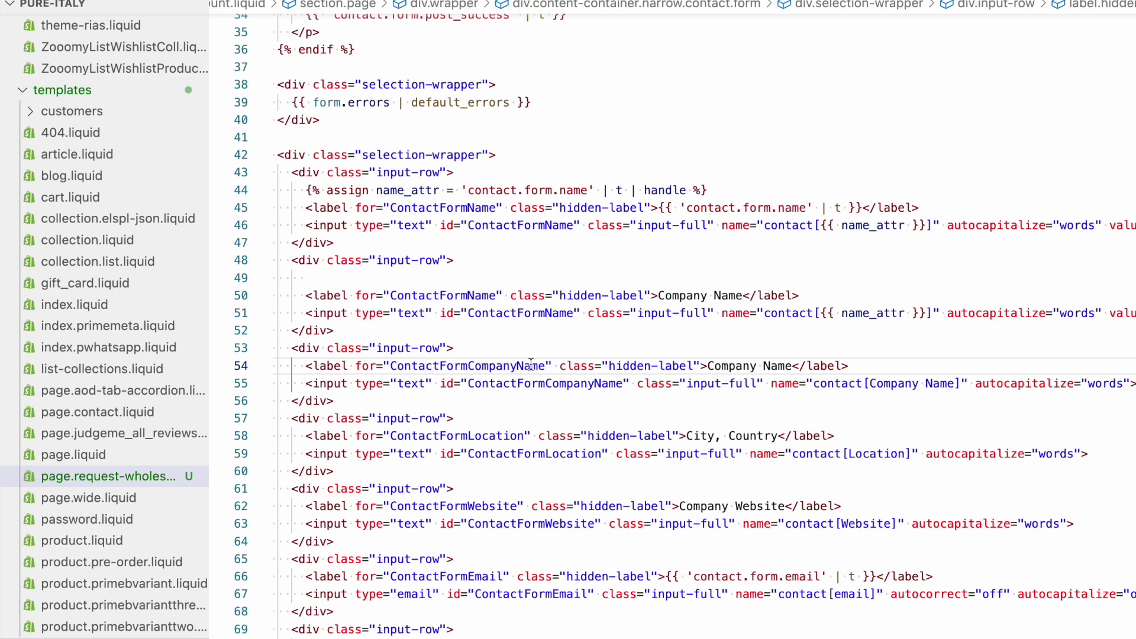
click(572, 384)
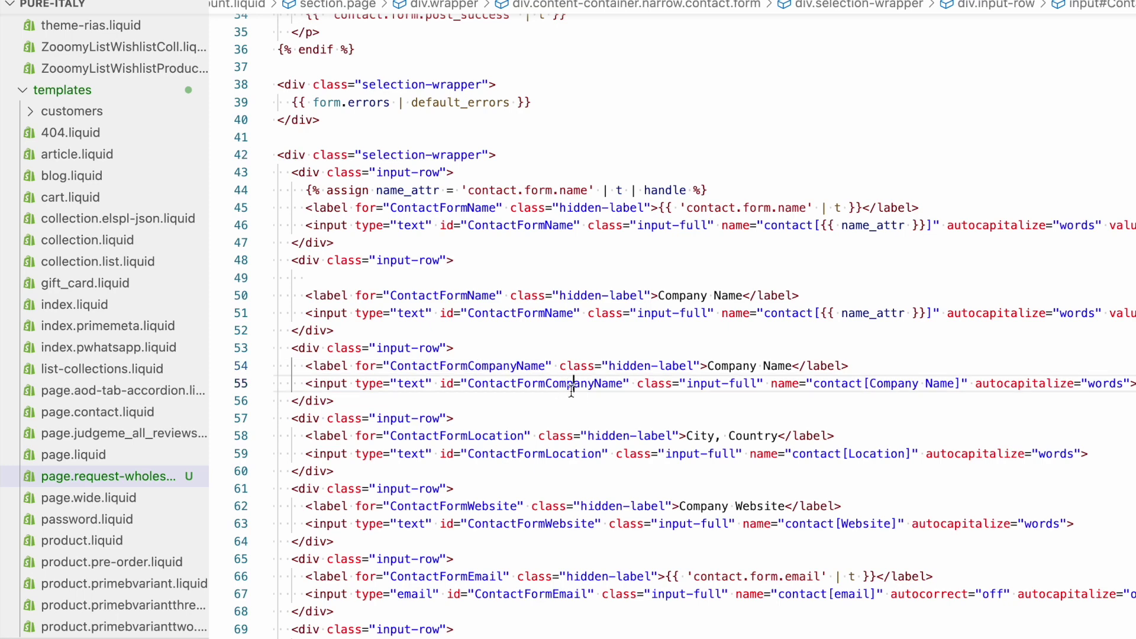
scroll(794, 340, right, 5)
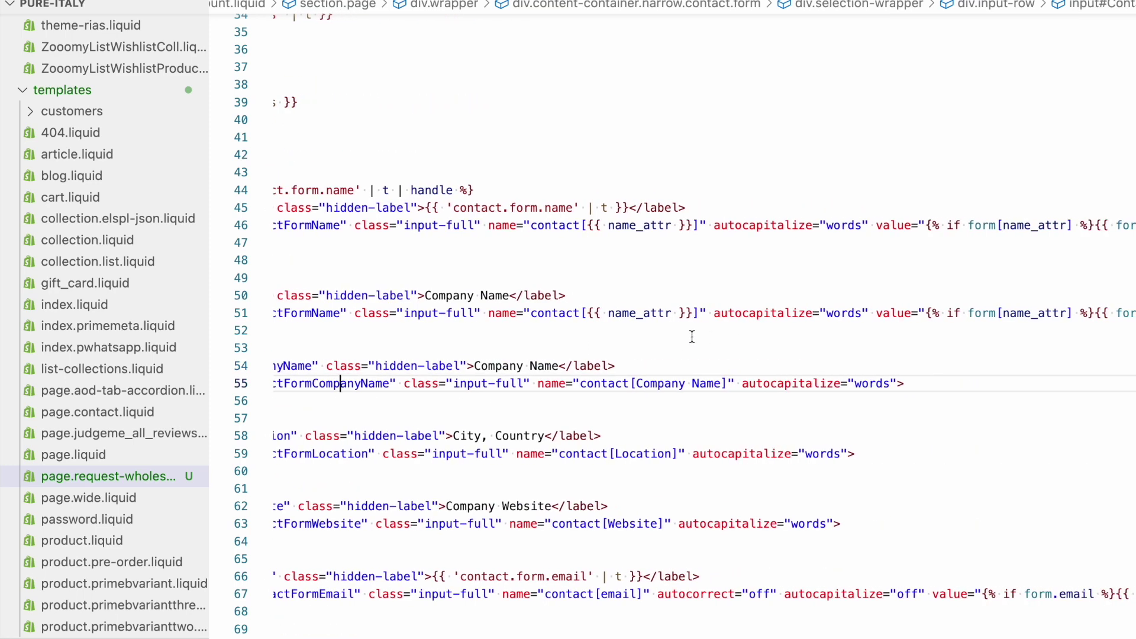
drag(490, 313, 560, 313)
click(584, 313)
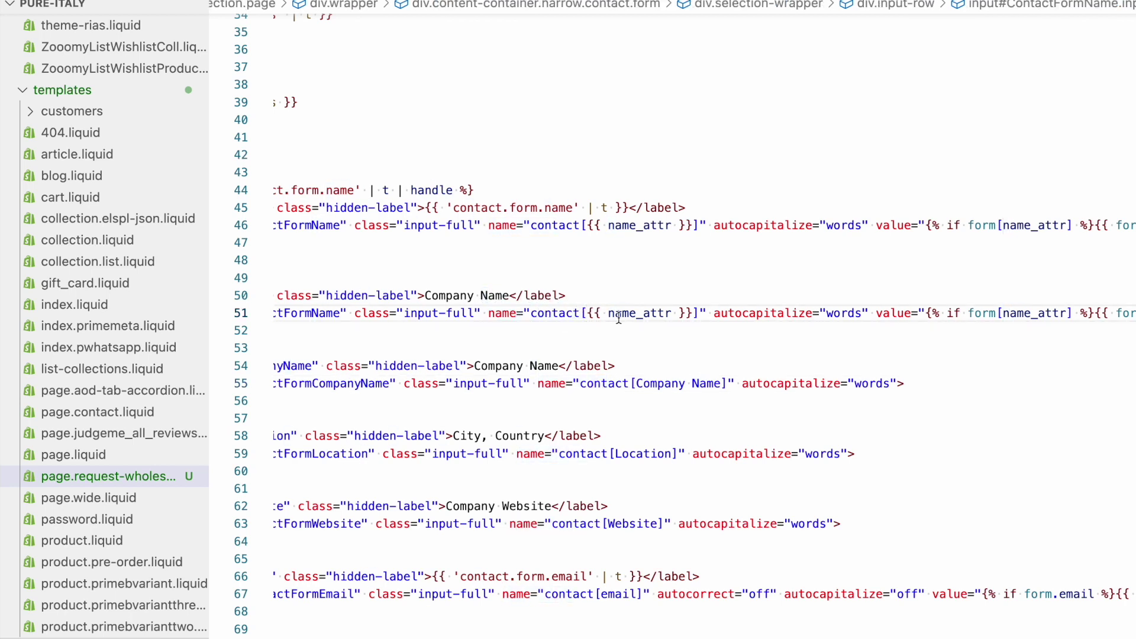
shift+click(692, 313)
key(BackSpace)
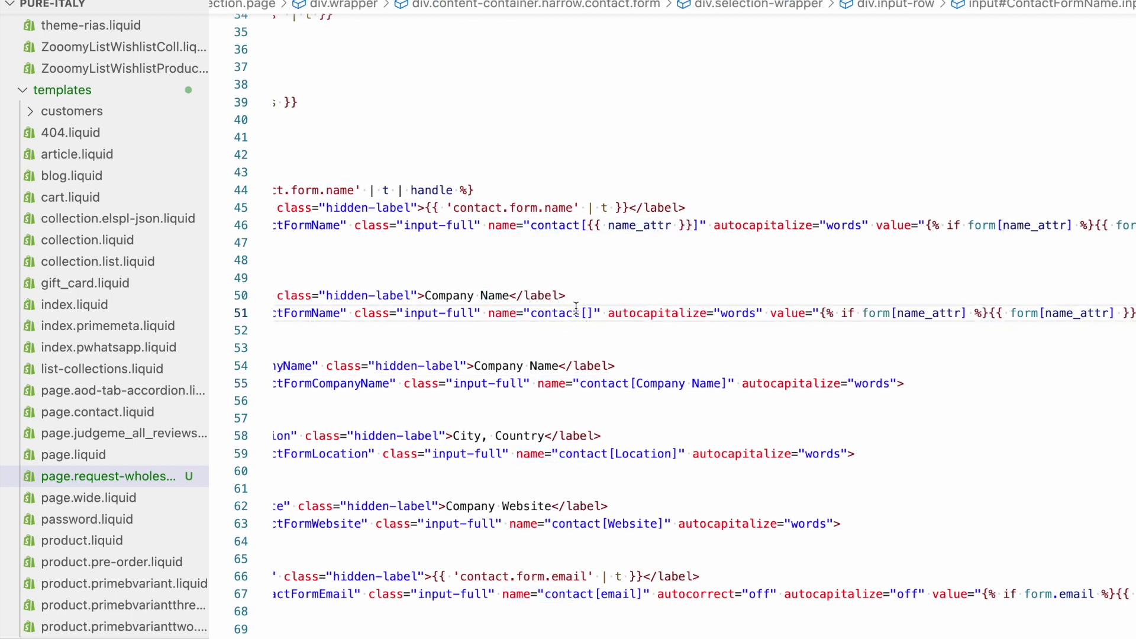
scroll(594, 326, left, 2)
scroll(593, 326, up, 1)
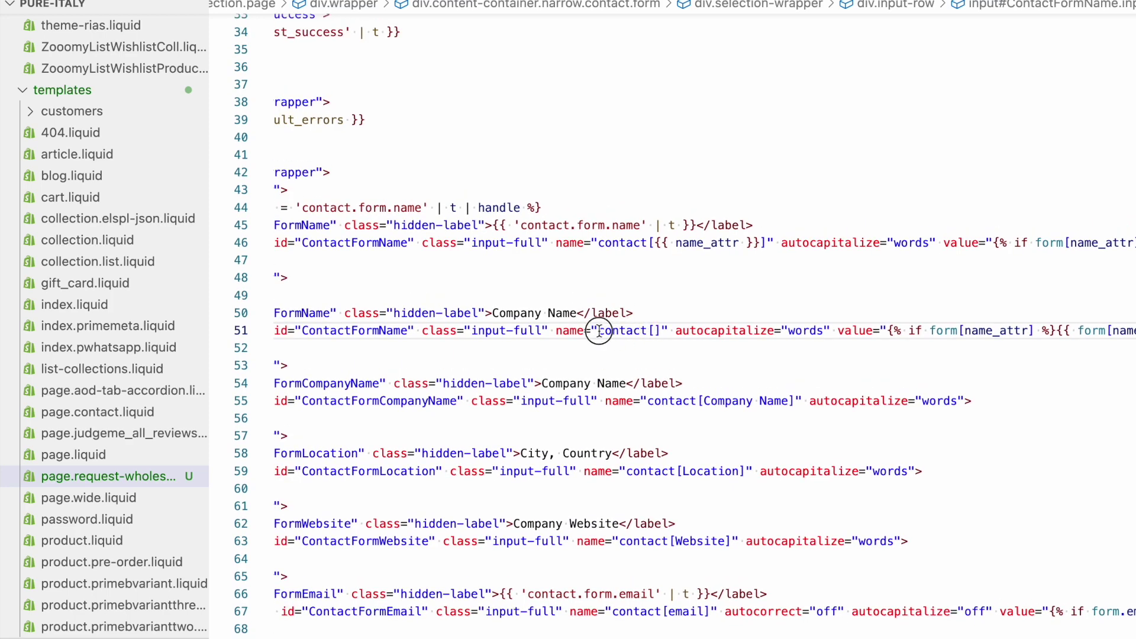
drag(598, 330, 652, 330)
click(655, 330)
text(Company Name)
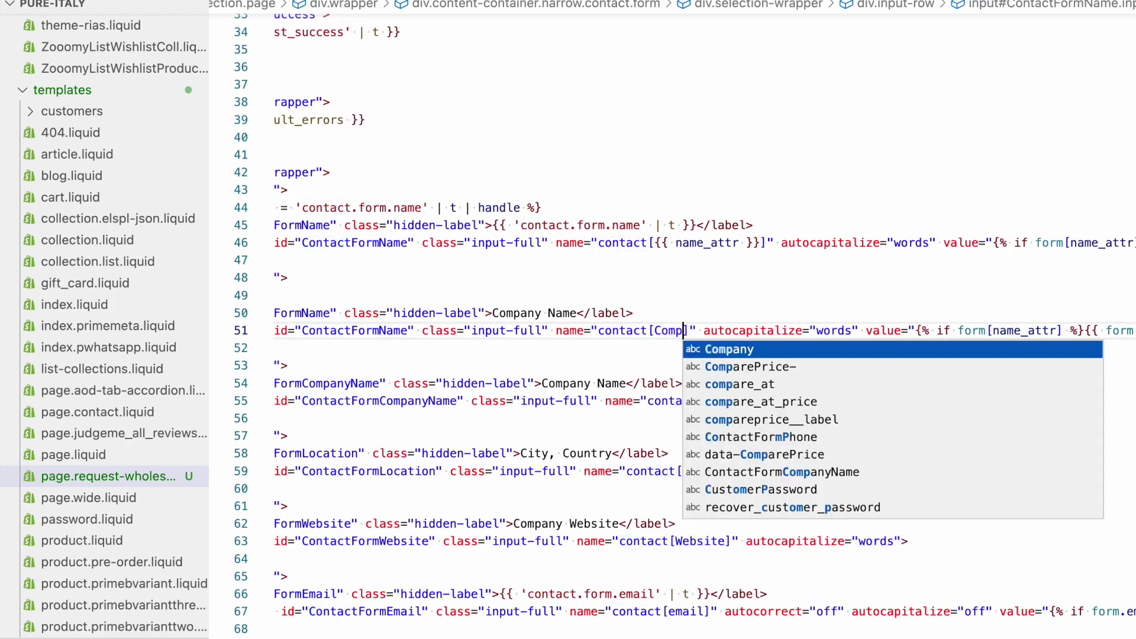
click(655, 330)
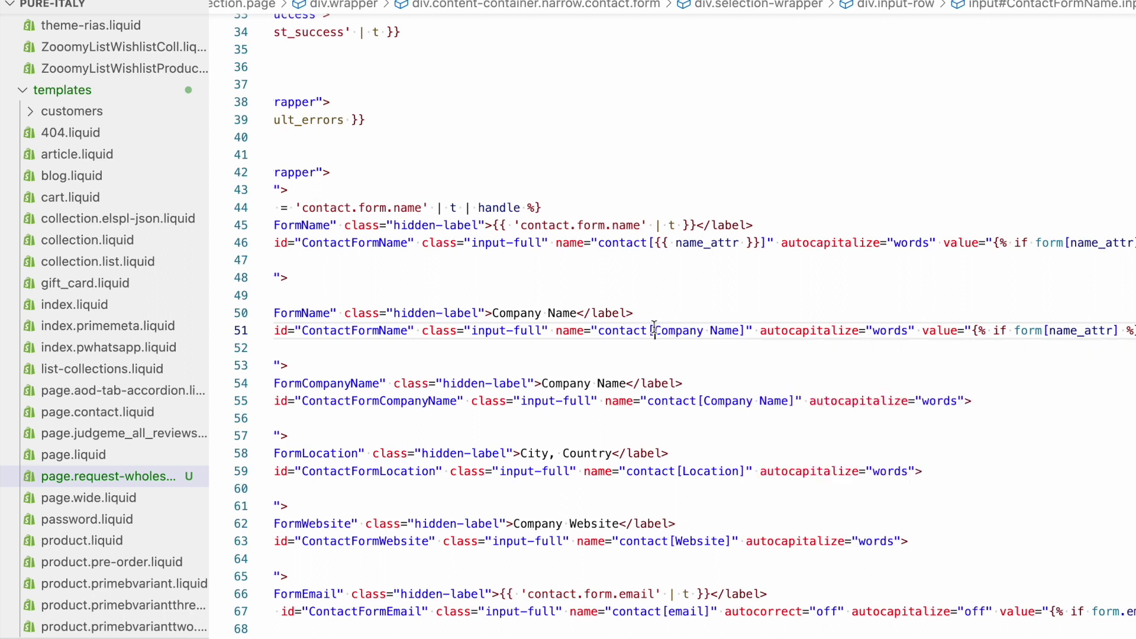
shift+click(740, 330)
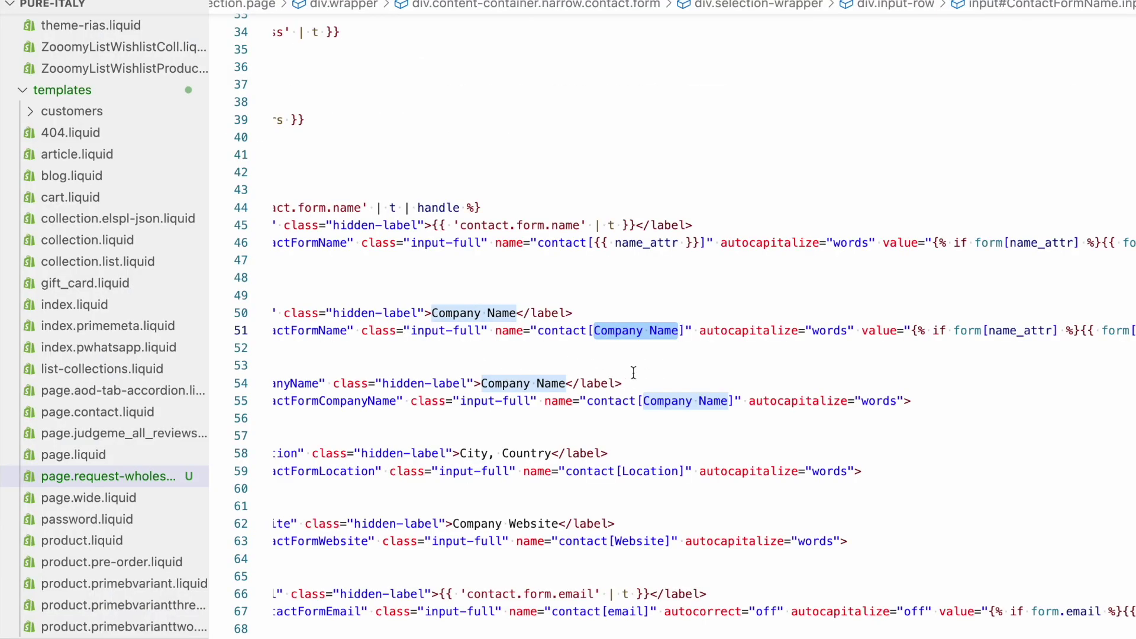
Scroll sideways through the wholesale template's duplicated Company Name row
scroll(632, 372, right, 10)
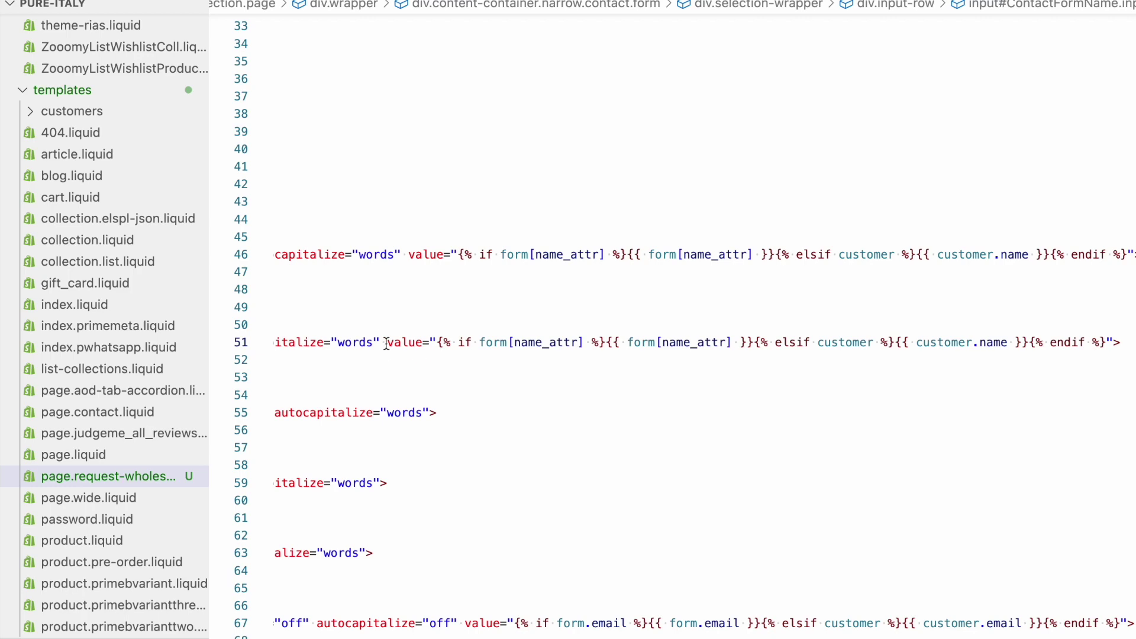
Undo the last code change and locate the Company Website field on line 61
drag(387, 343, 890, 354)
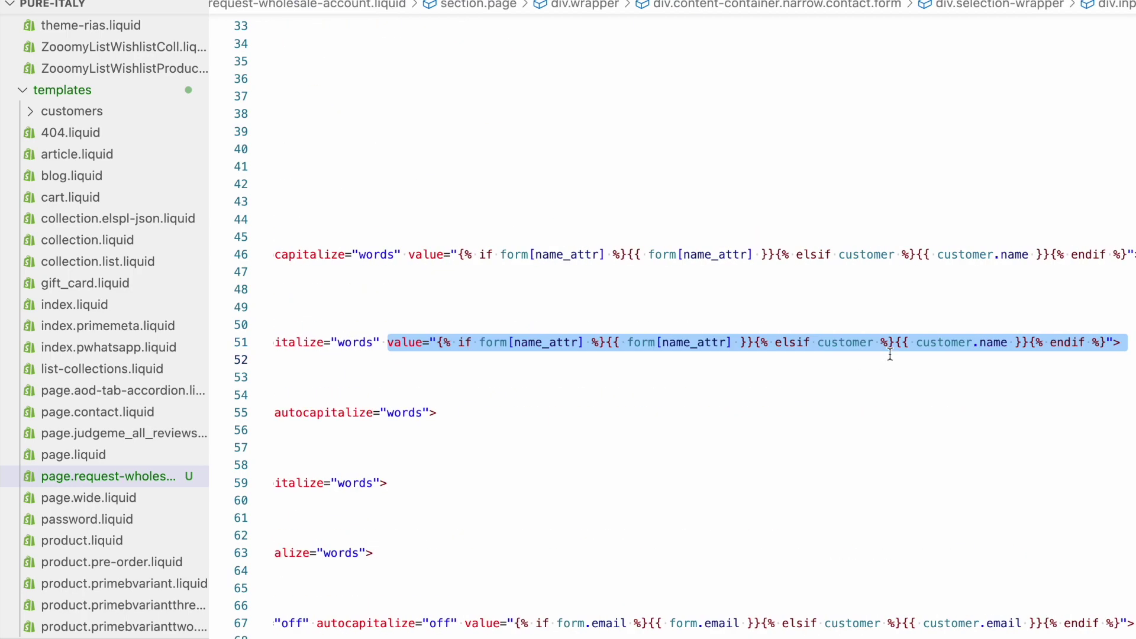
click(388, 344)
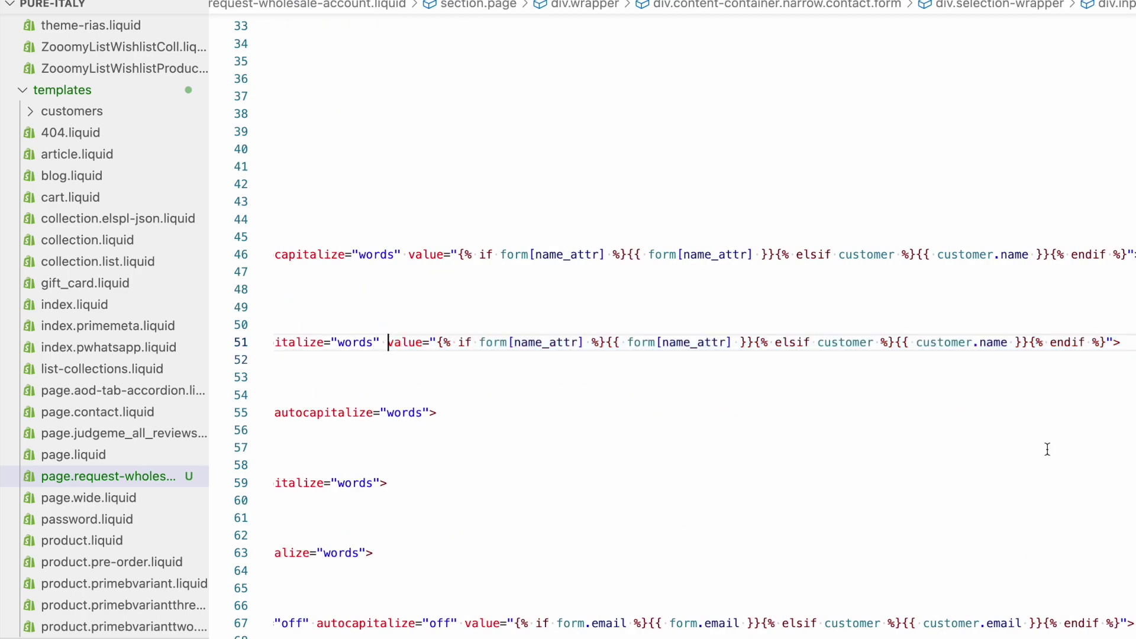
key(ctrl+z)
key(ctrl+z)
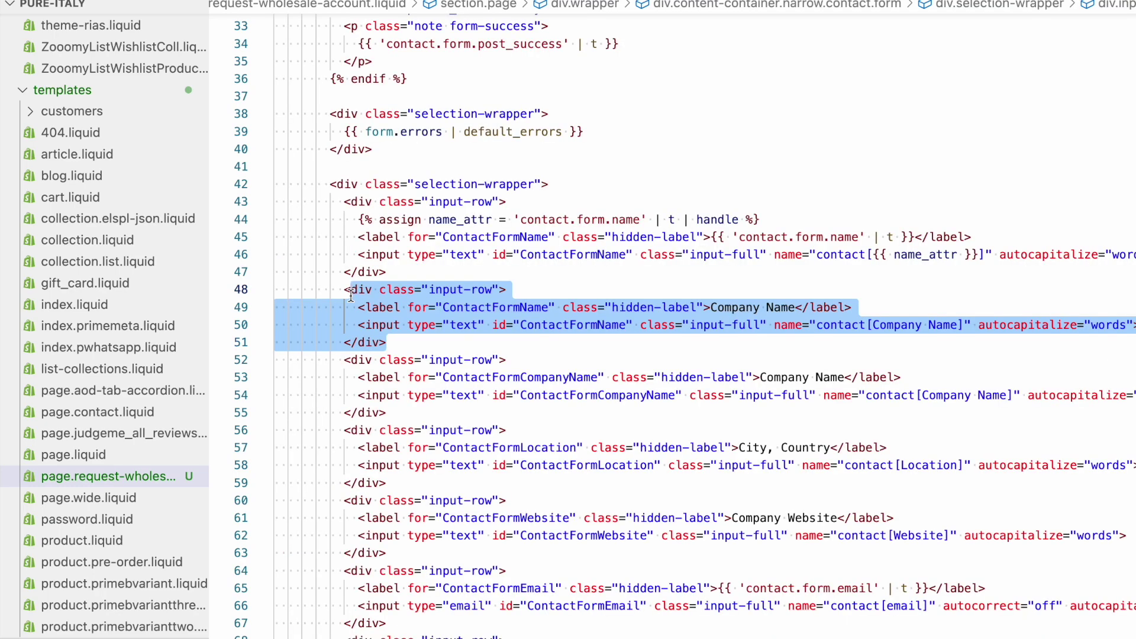
scroll(499, 292, down, 5)
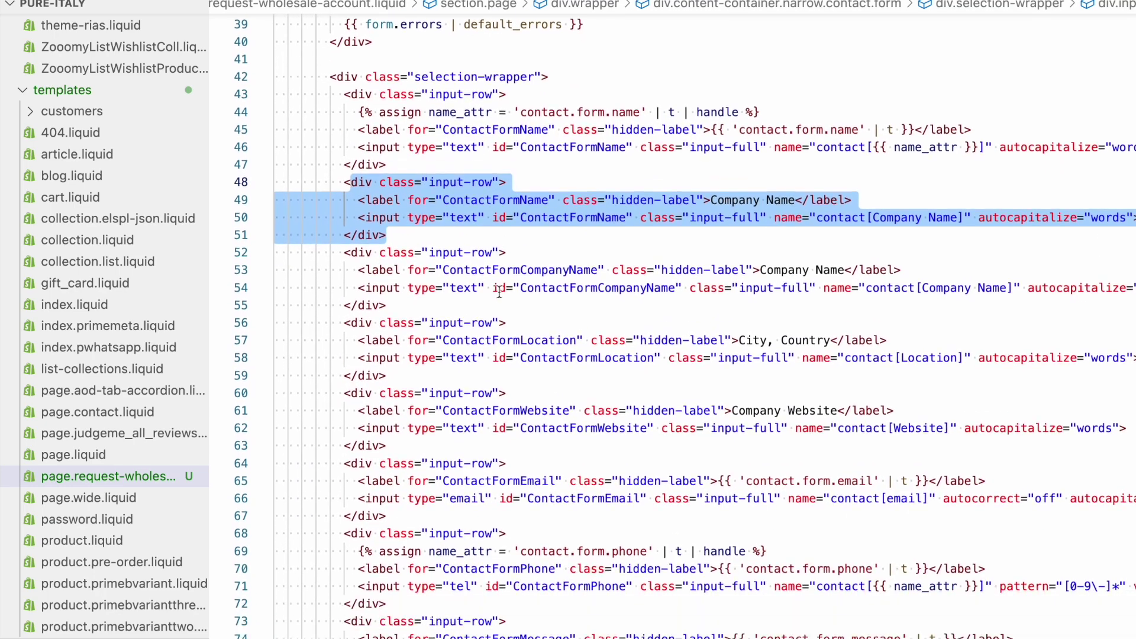
click(778, 260)
click(741, 329)
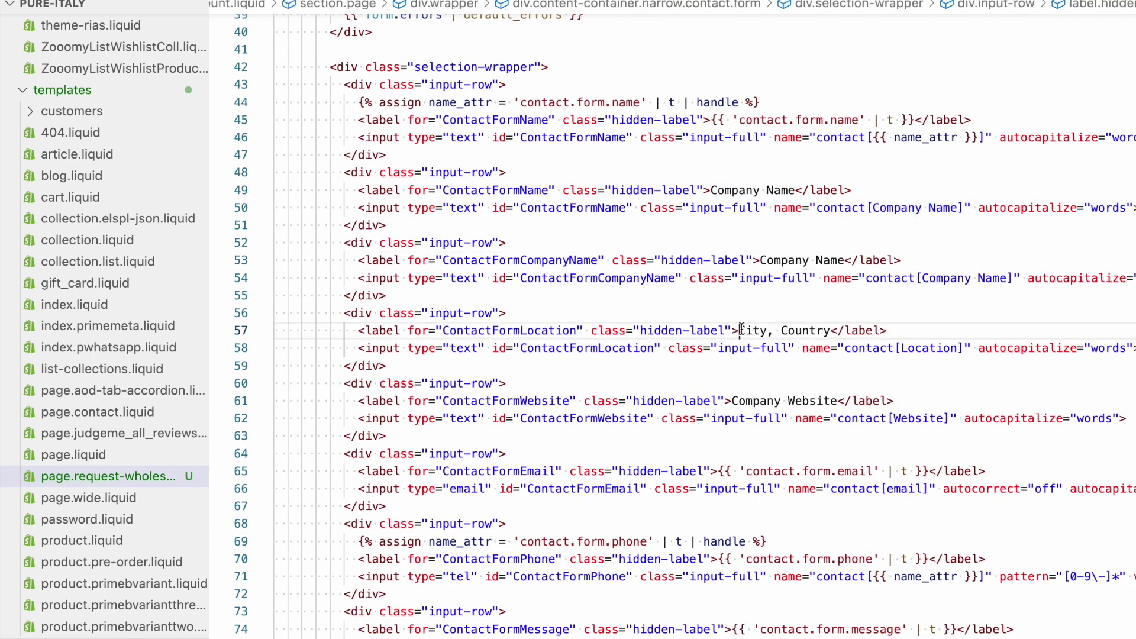
scroll(829, 330, down, 3)
click(741, 290)
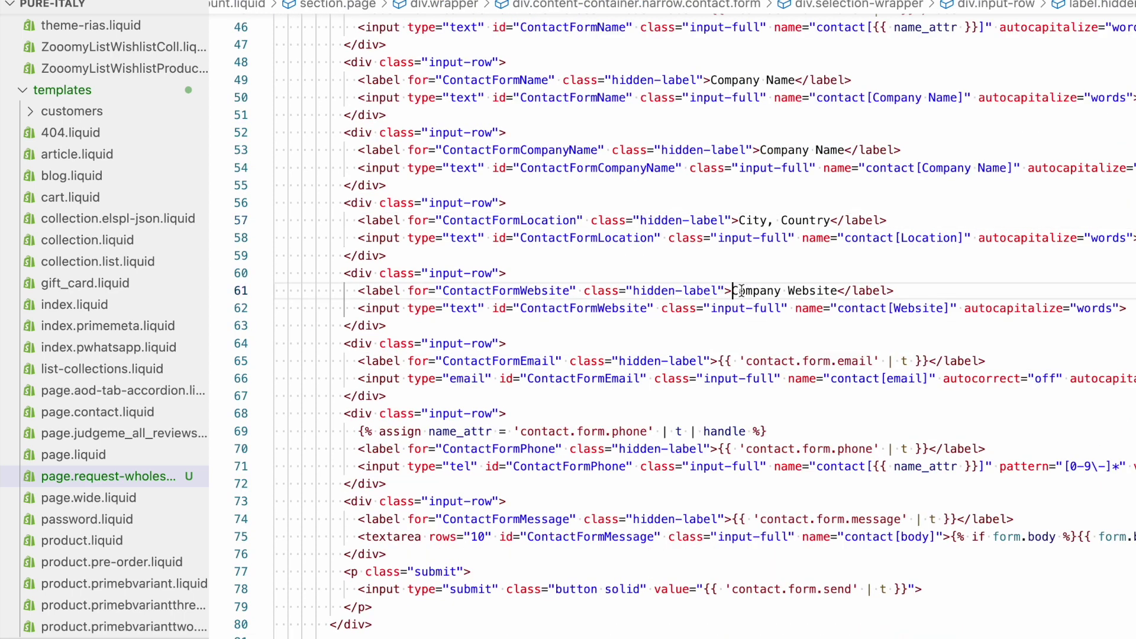
scroll(733, 319, up, 2)
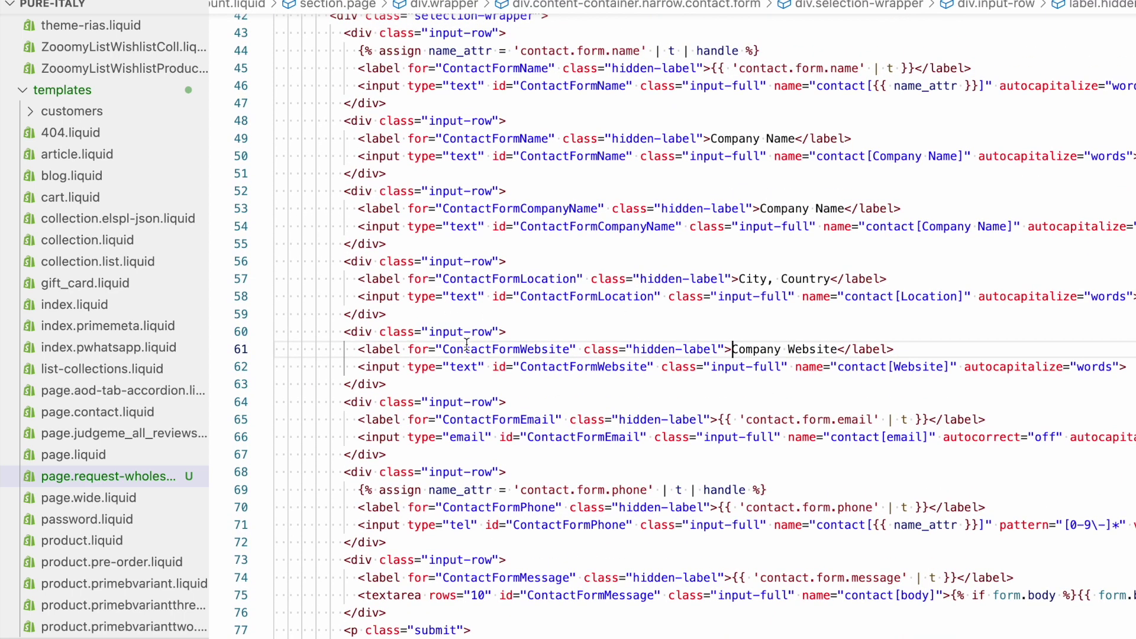
Change the Company Website input's type from text to url on line 62
double_click(465, 367)
text(url)
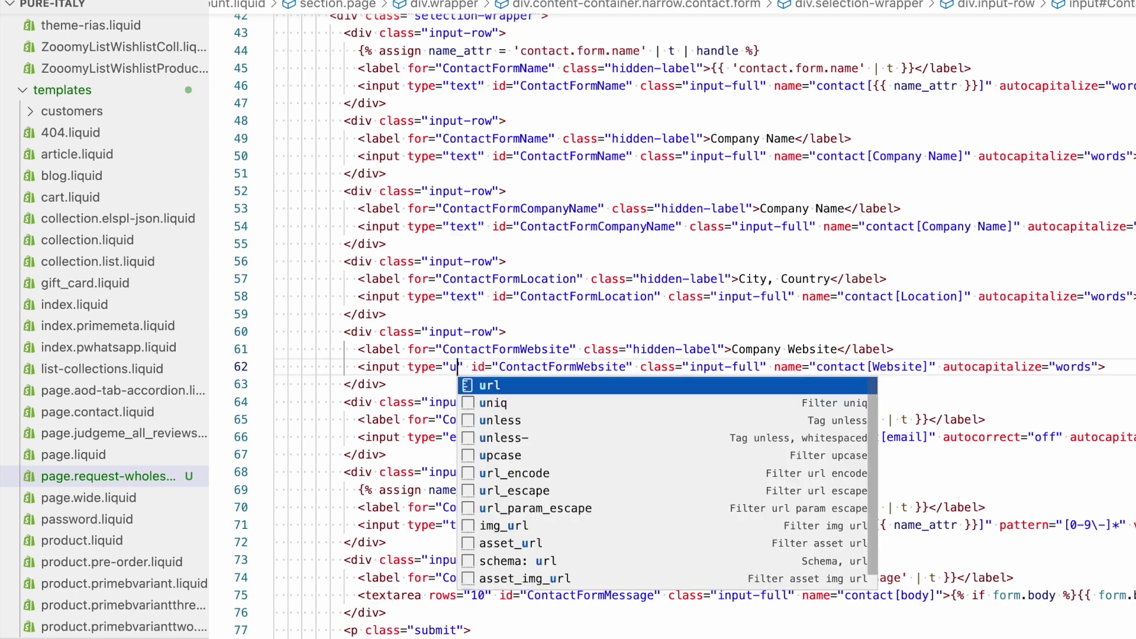
click(441, 367)
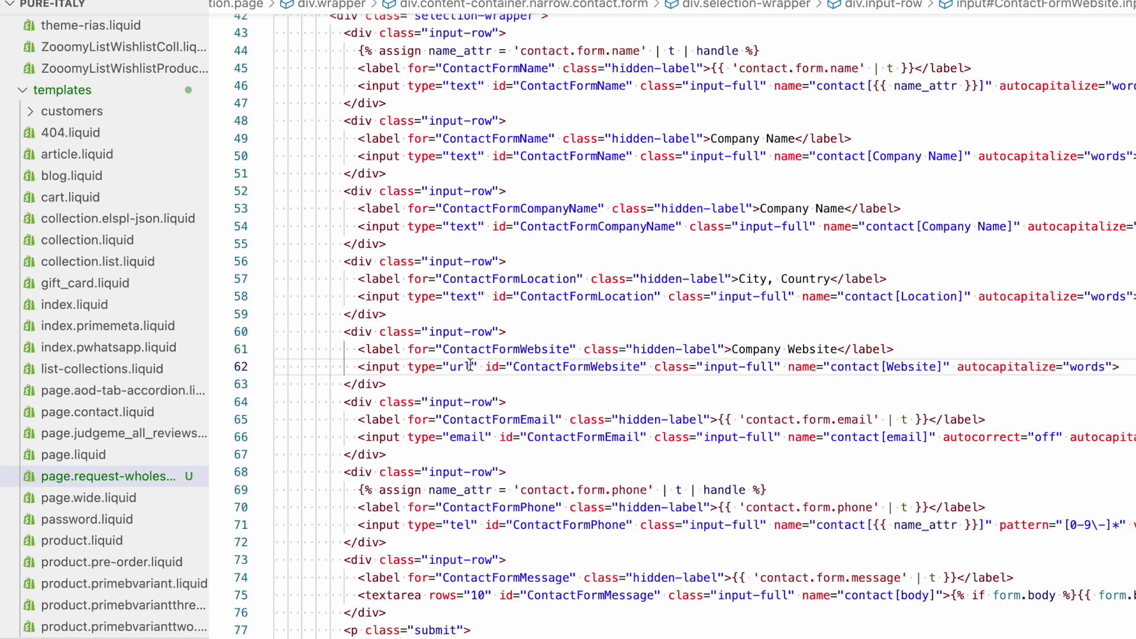
scroll(517, 360, up, 2)
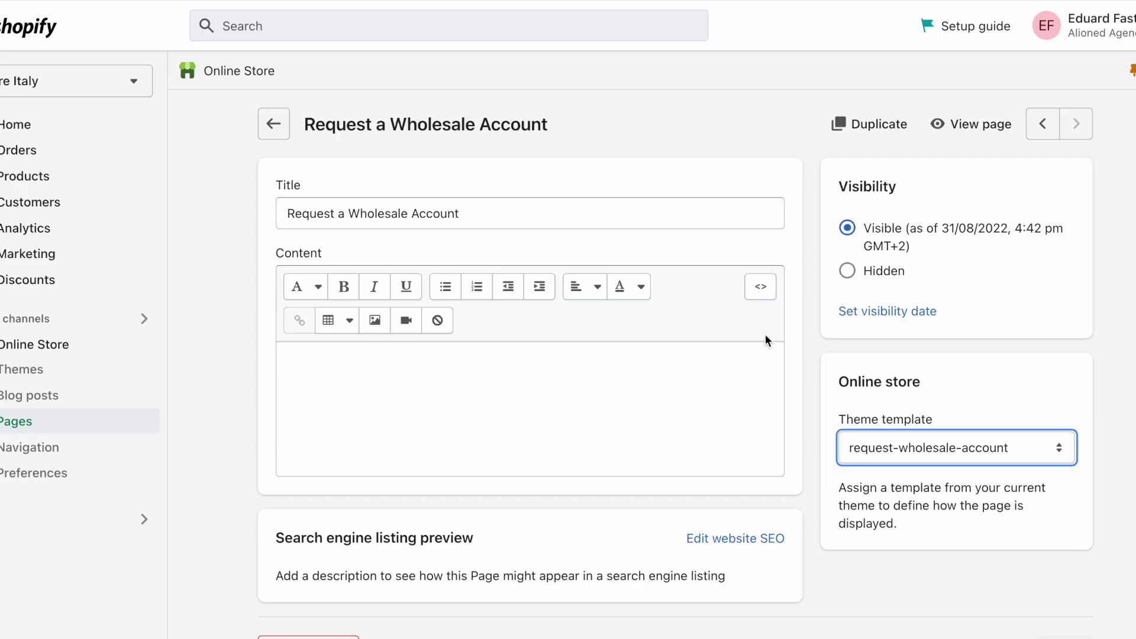
Pick request-wholesale-account from the page's Theme template dropdown
click(924, 448)
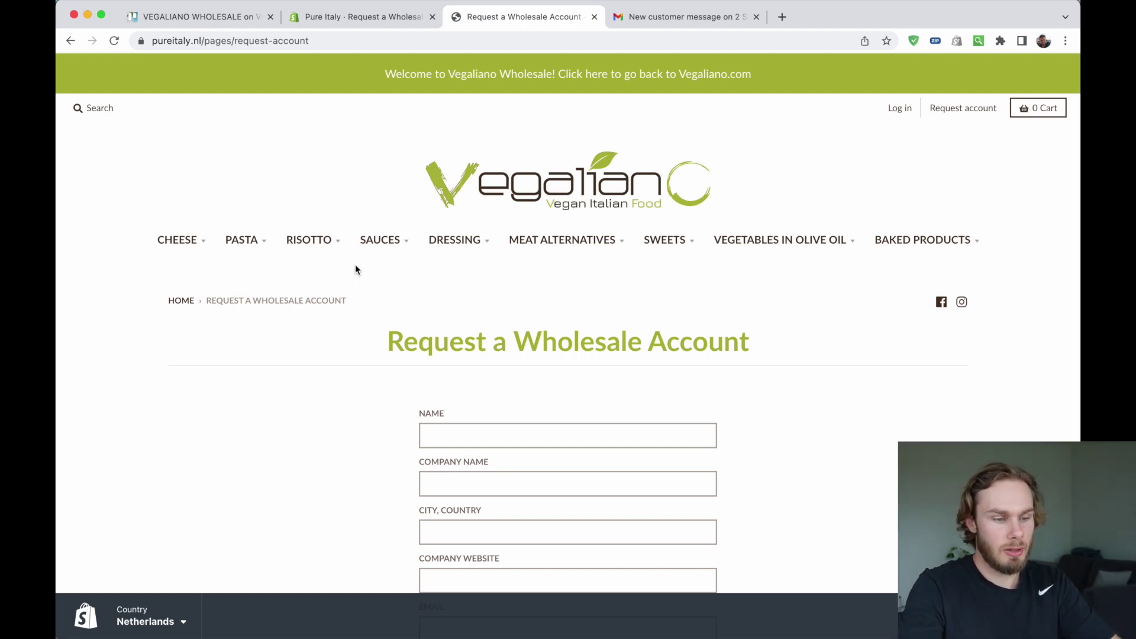
Go from the home page through the CHEESE collection to Maciotta Pistacchio
click(570, 185)
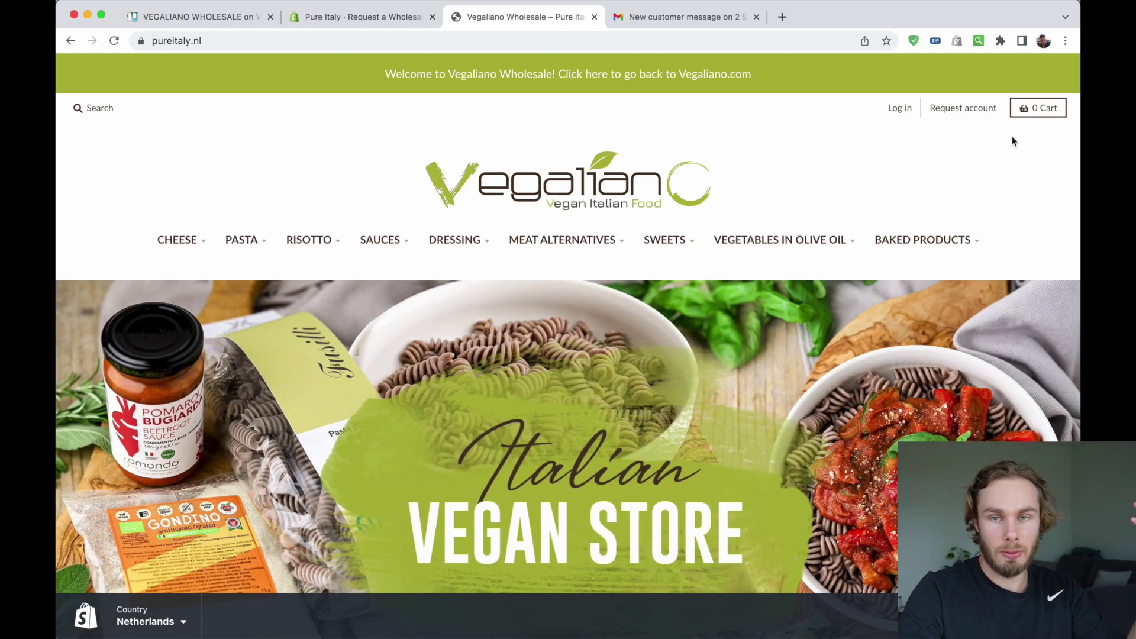
scroll(1013, 140, down, 5)
scroll(1012, 136, down, 15)
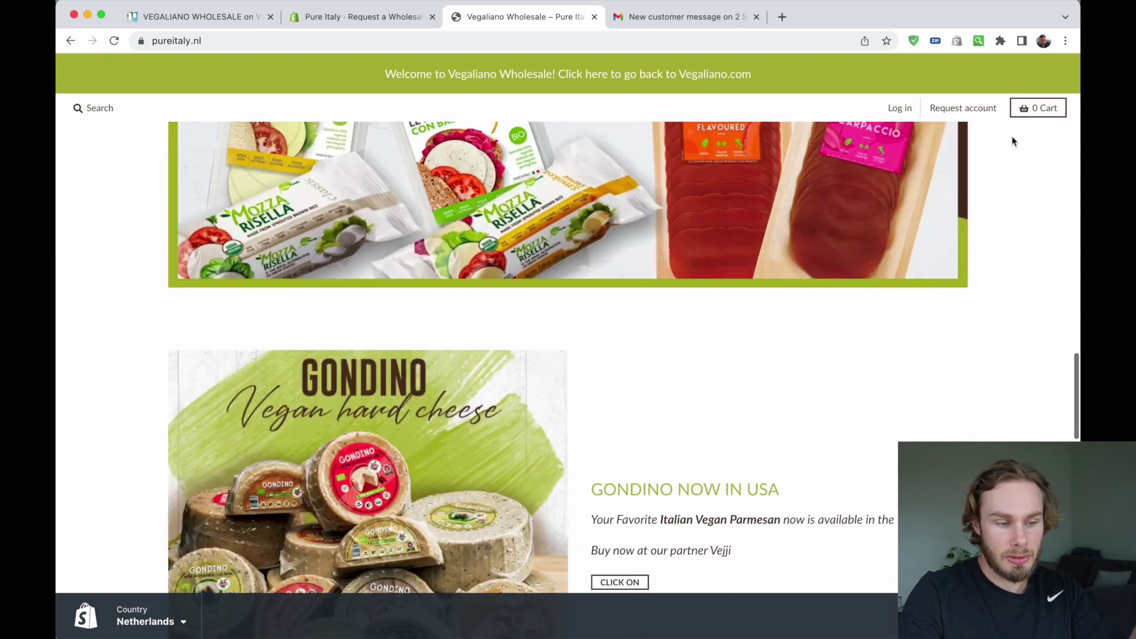
scroll(1012, 140, up, 20)
click(177, 240)
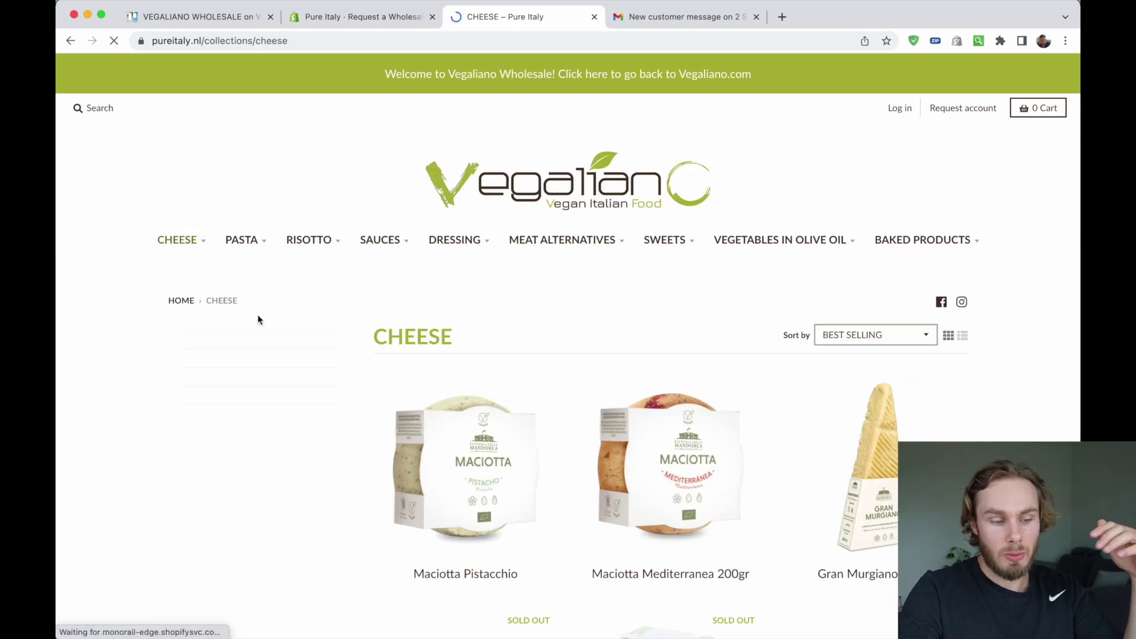
scroll(300, 436, down, 3)
scroll(603, 386, down, 1)
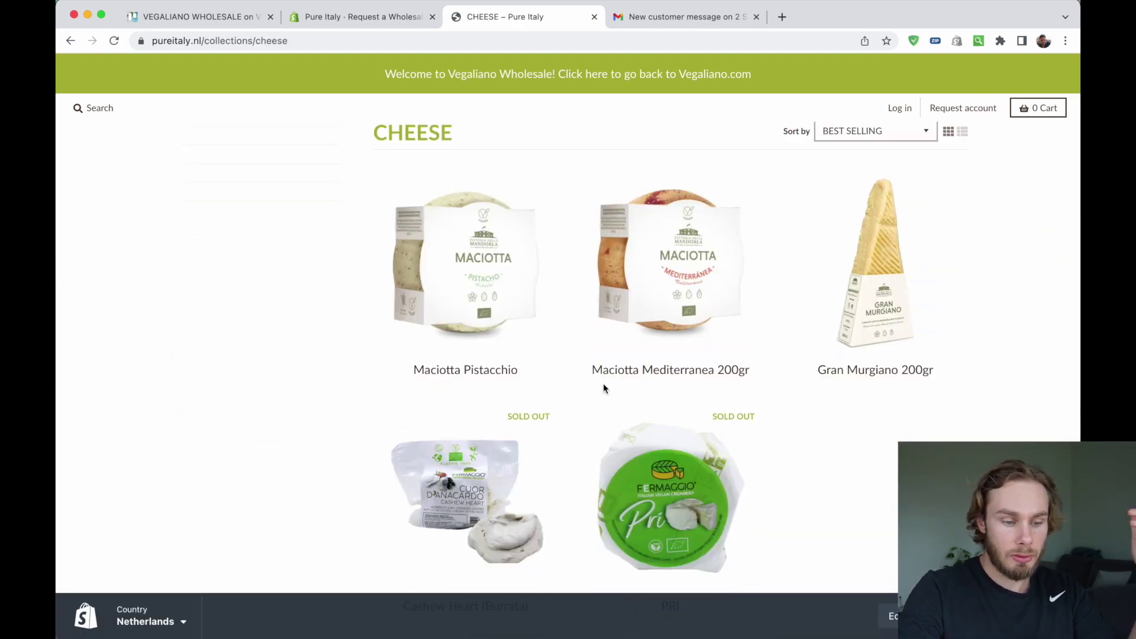
scroll(991, 424, down, 4)
scroll(510, 337, up, 5)
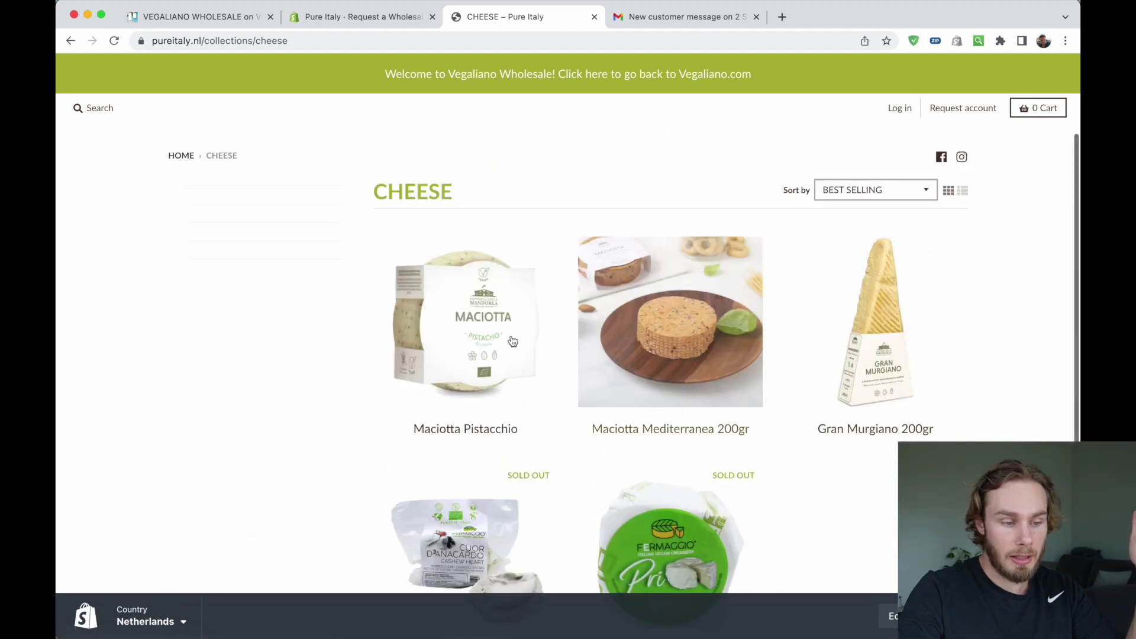
click(434, 323)
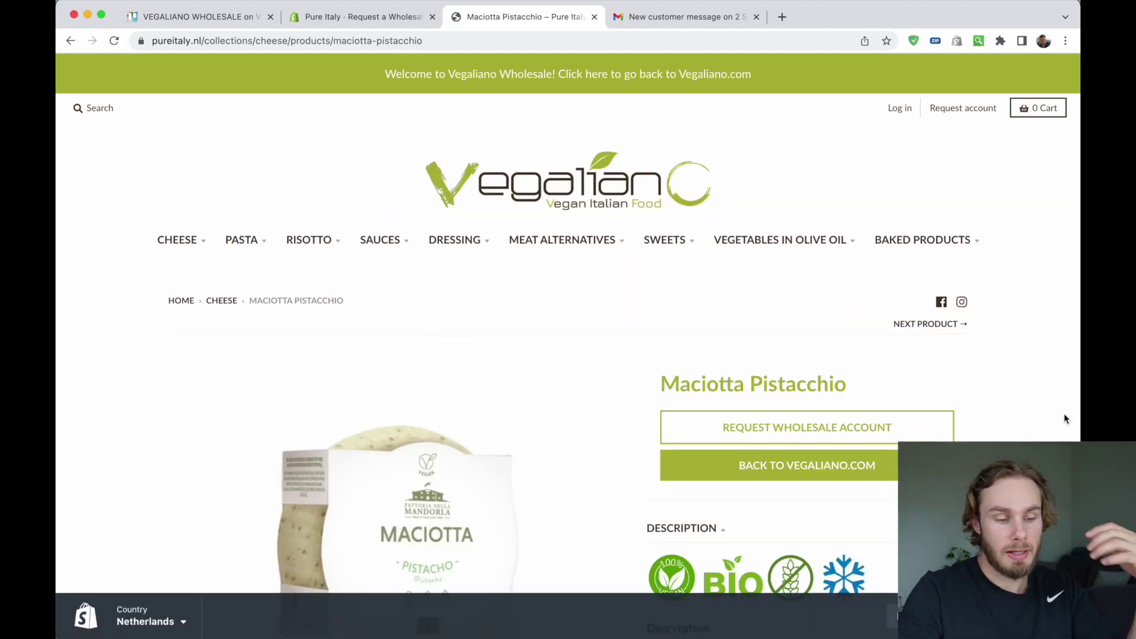
Open the wholesale request form via the product's Request Wholesale Account button
scroll(1063, 414, down, 3)
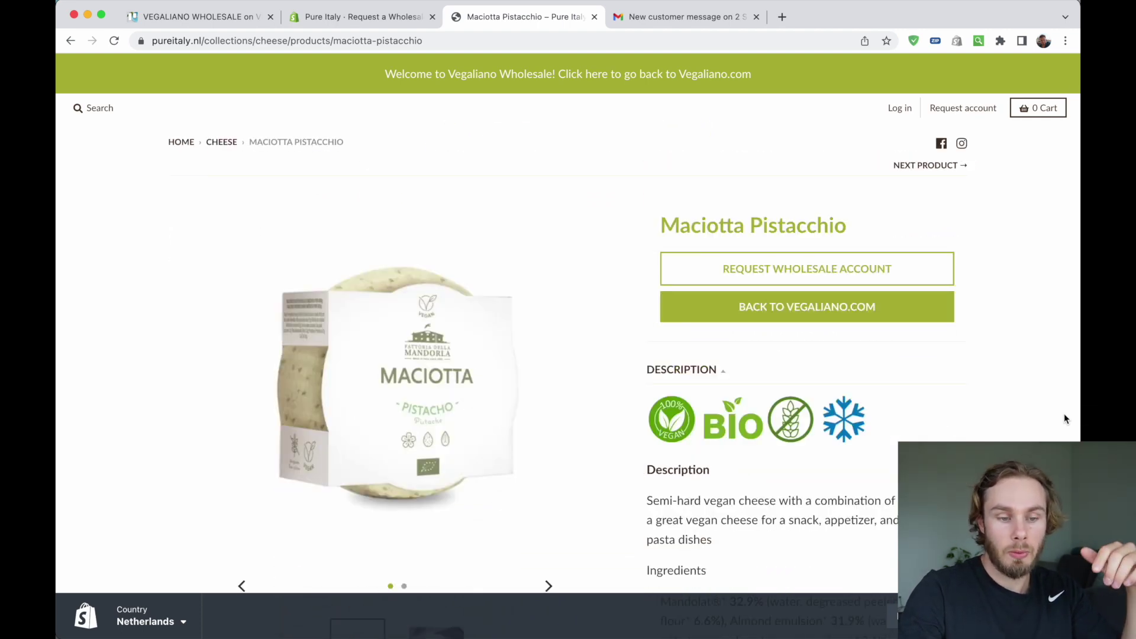
scroll(1052, 367, up, 1)
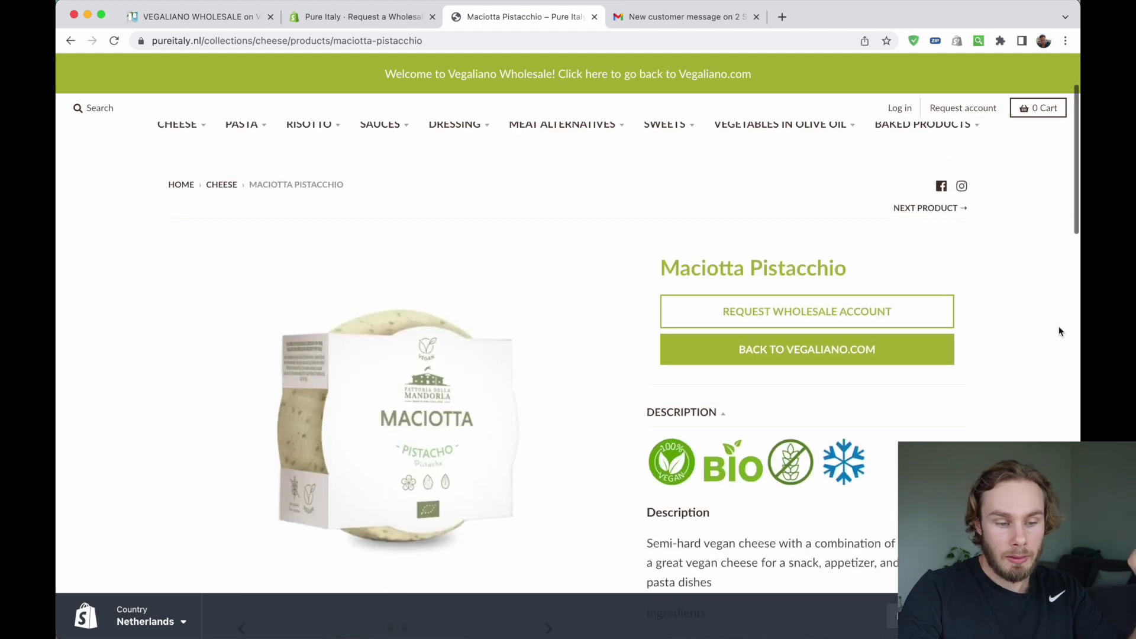
click(796, 317)
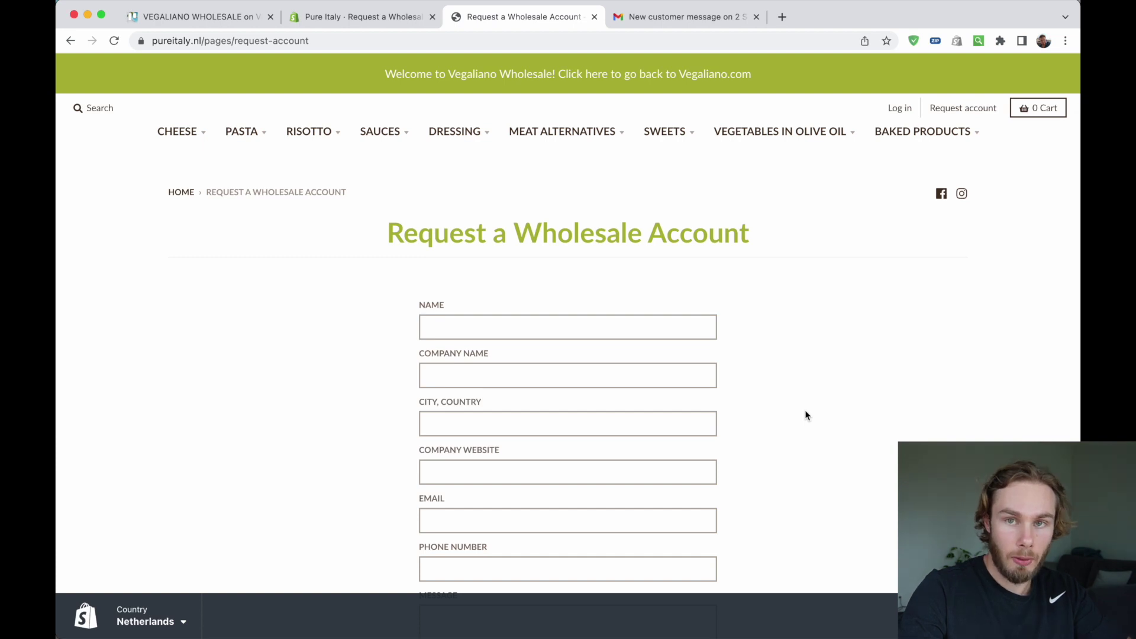
scroll(263, 302, down, 2)
drag(409, 269, 548, 274)
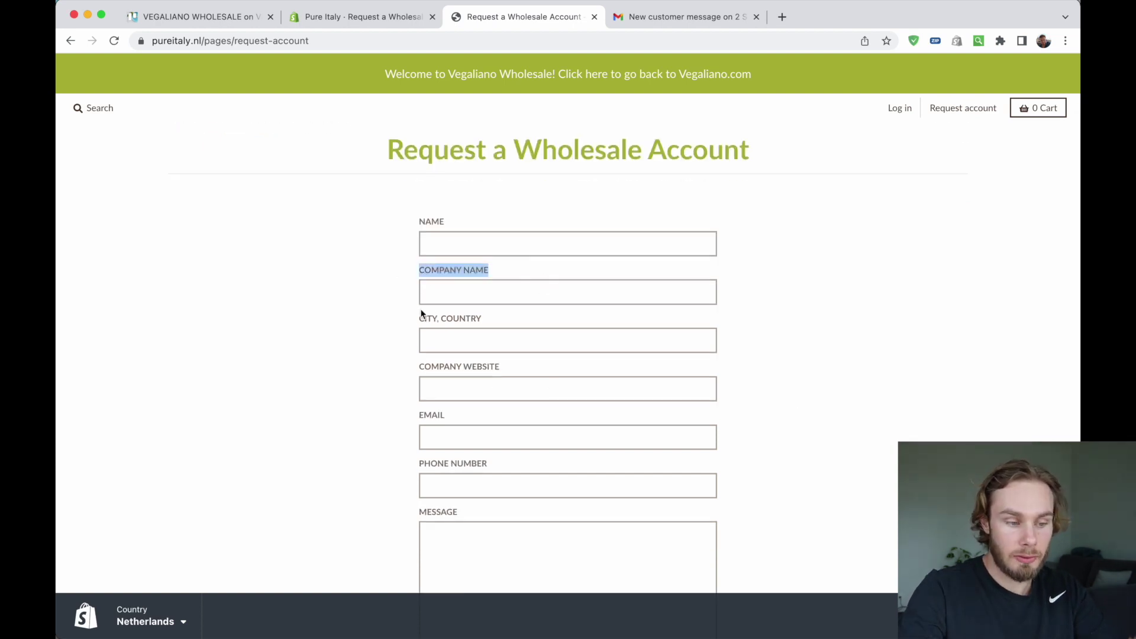
drag(416, 318, 544, 319)
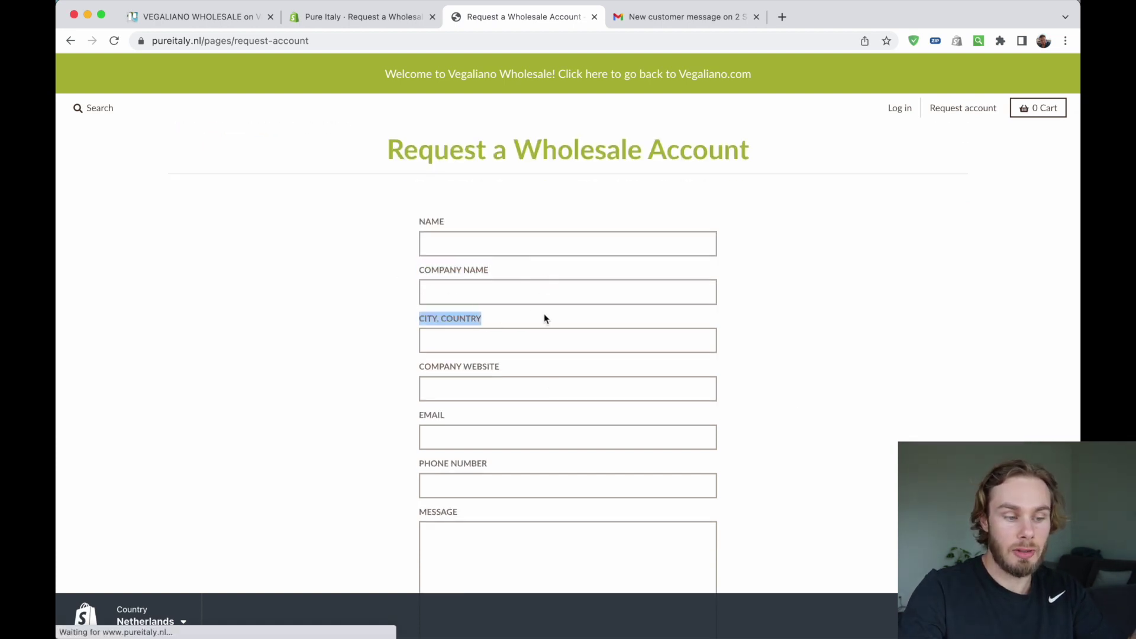
triple_click(423, 372)
click(377, 375)
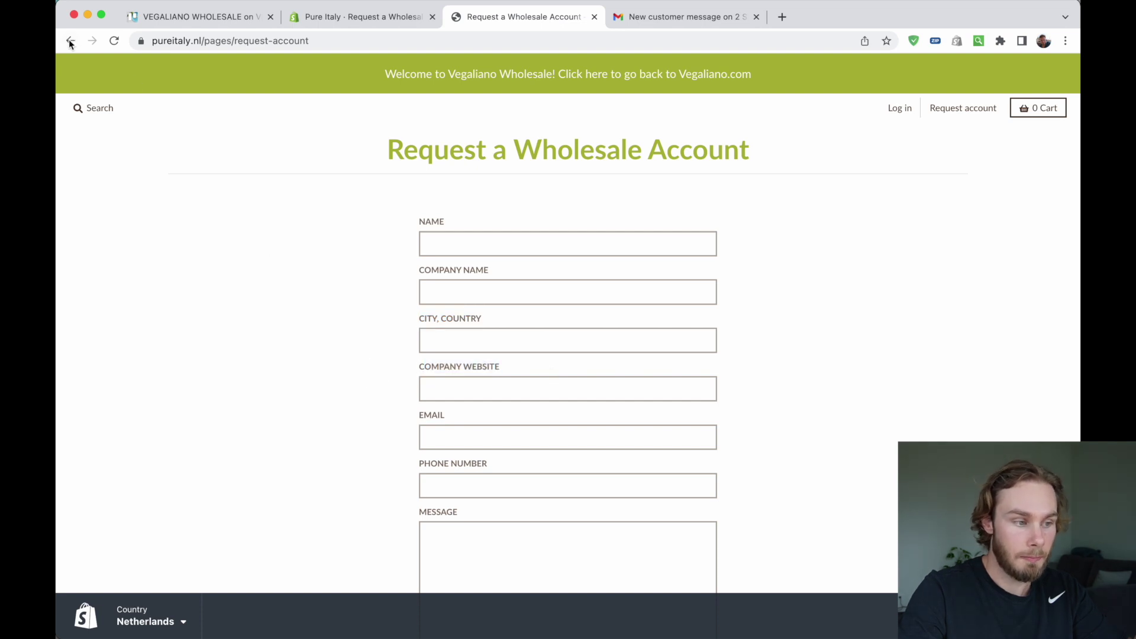
key(super+bracketleft)
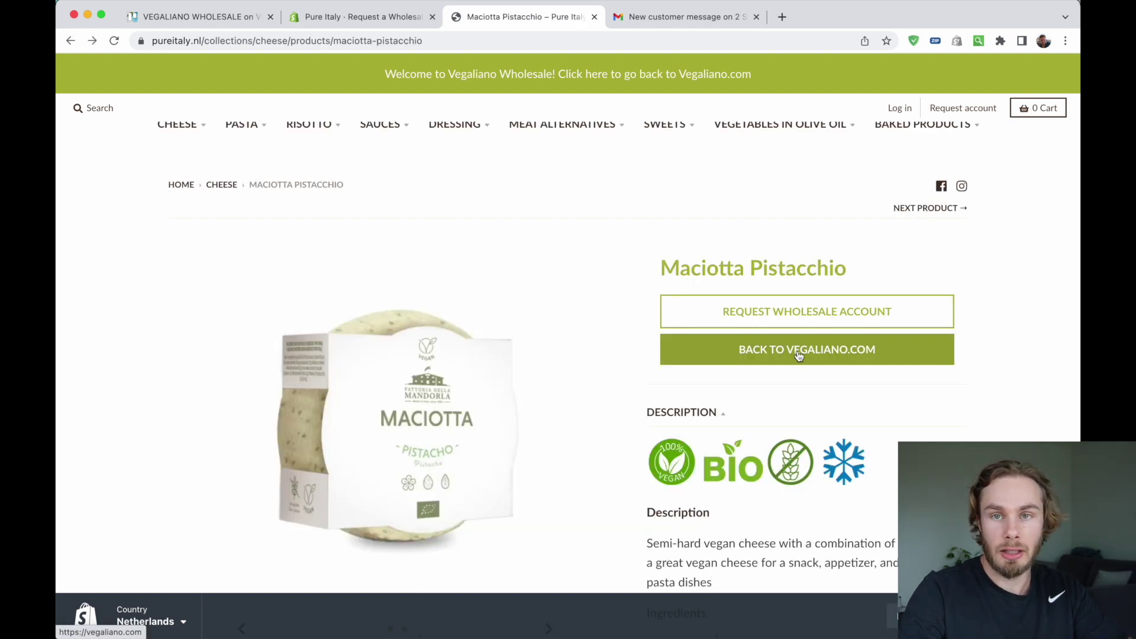
click(799, 350)
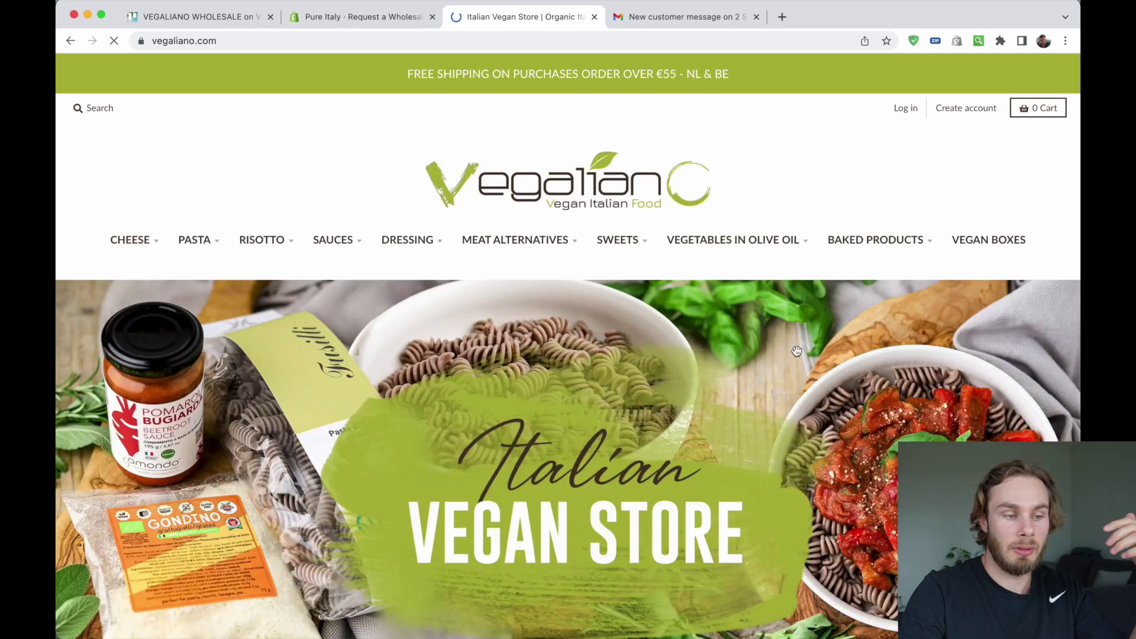
click(69, 41)
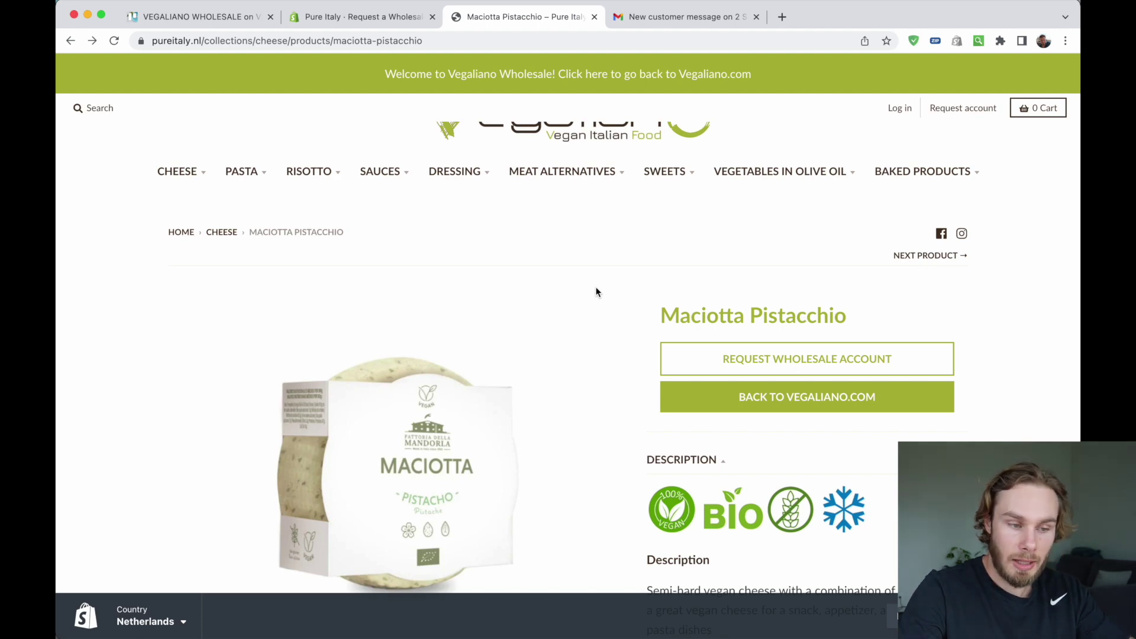
scroll(595, 292, up, 2)
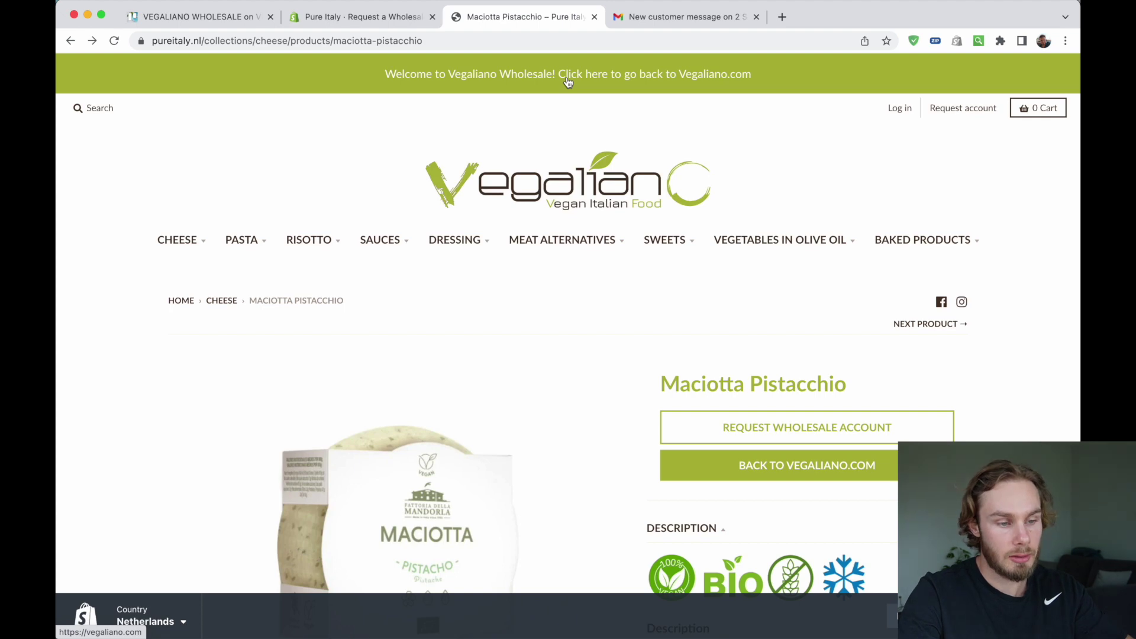
click(901, 112)
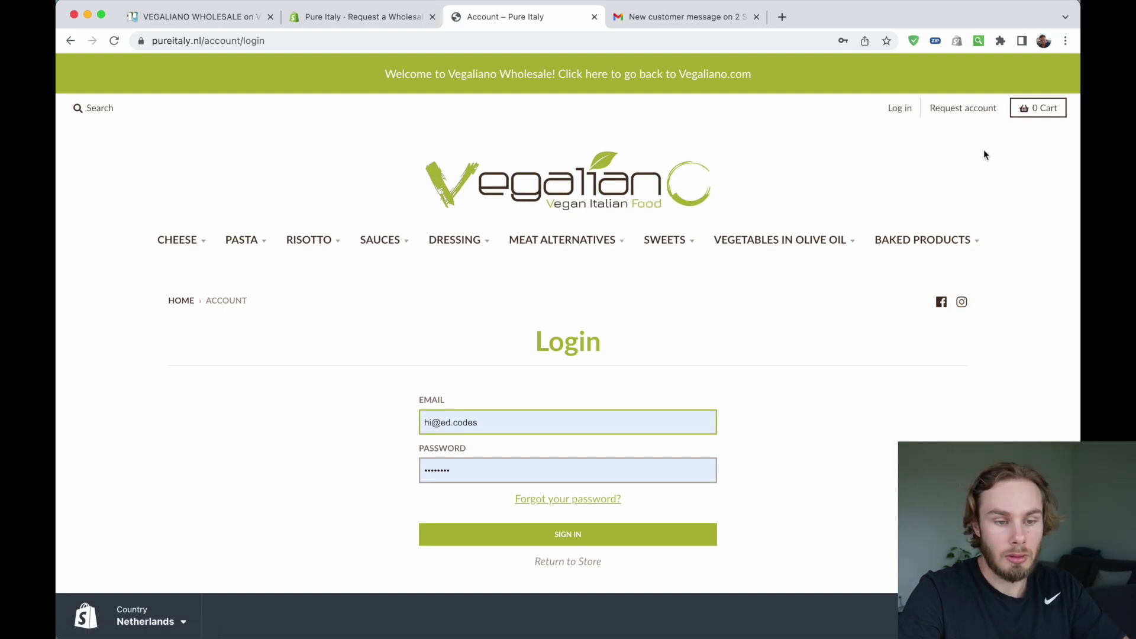
click(950, 110)
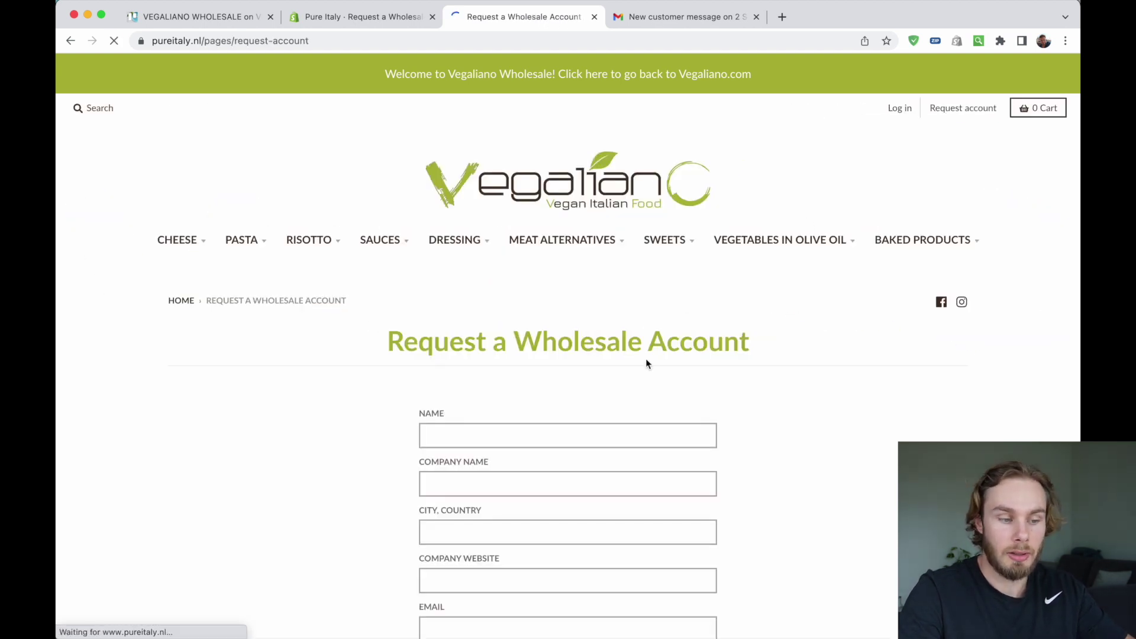
scroll(645, 359, down, 2)
scroll(754, 352, down, 10)
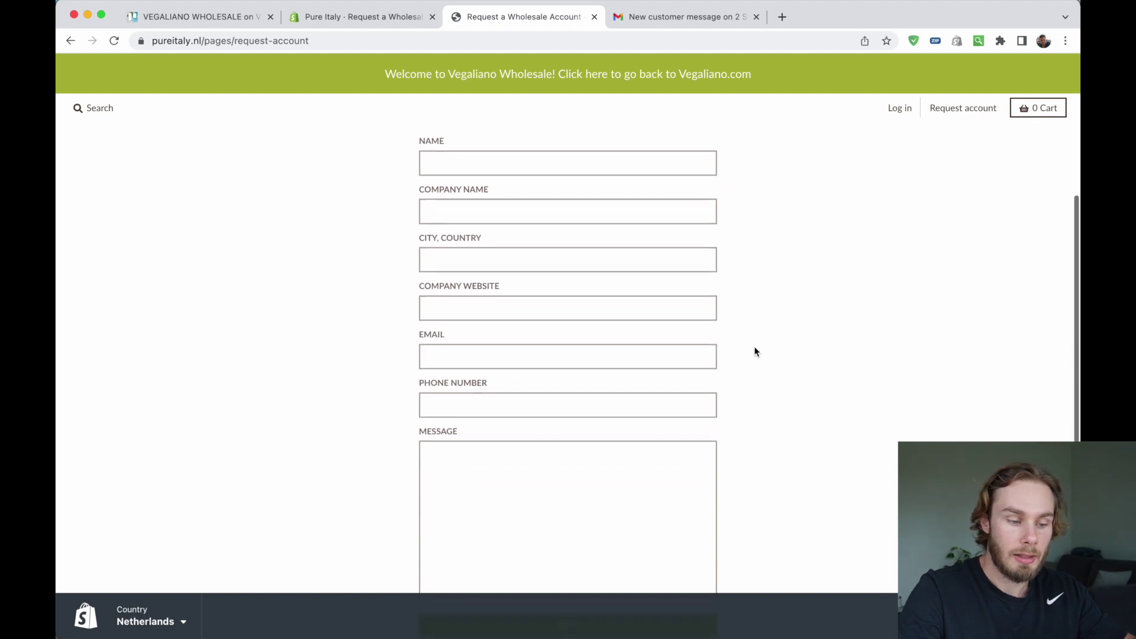